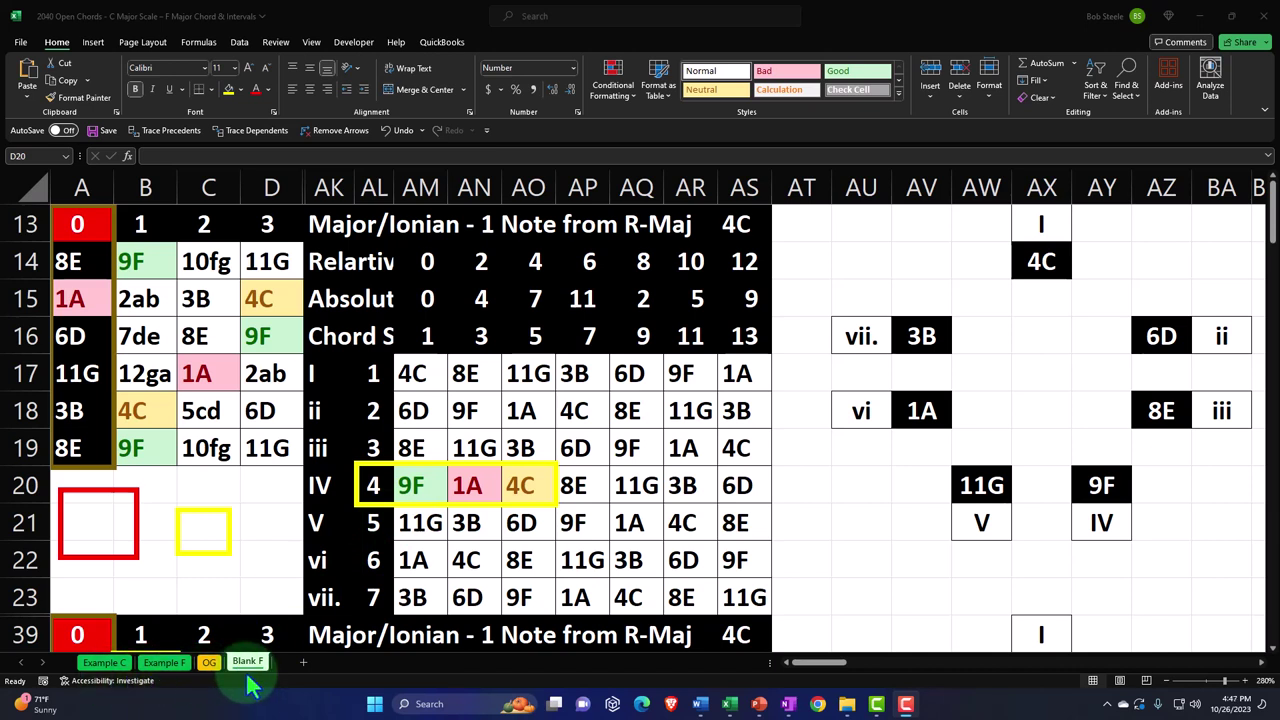
- Review the OG sheet's note grid and C major scale tables with root note 4
left_click(208, 662)
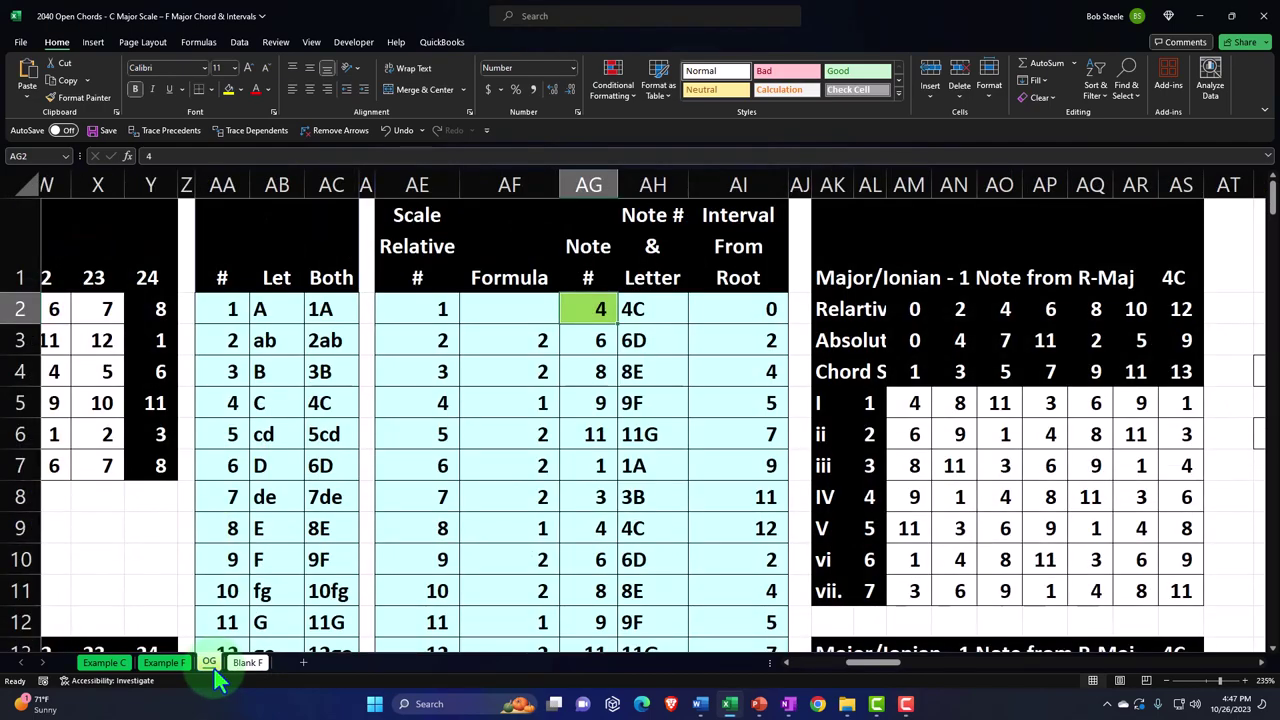
left_click_drag(860, 662, 634, 606)
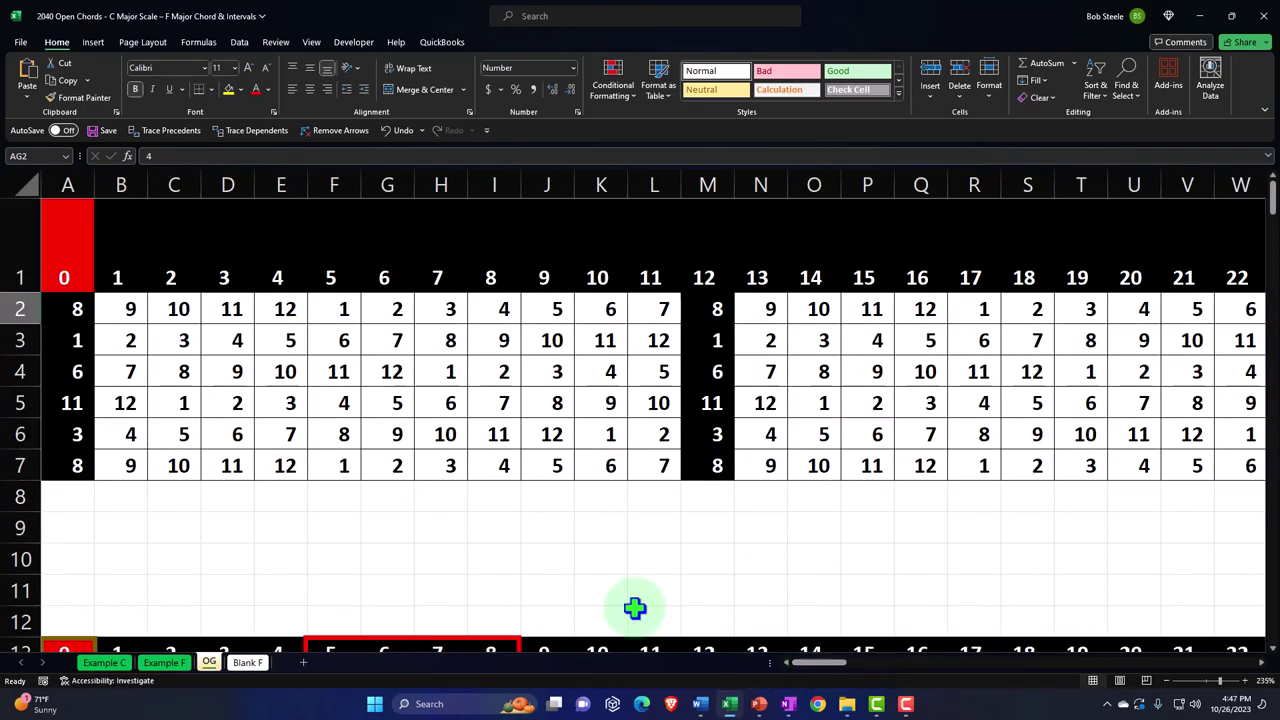
scroll(408, 492, "down", 4)
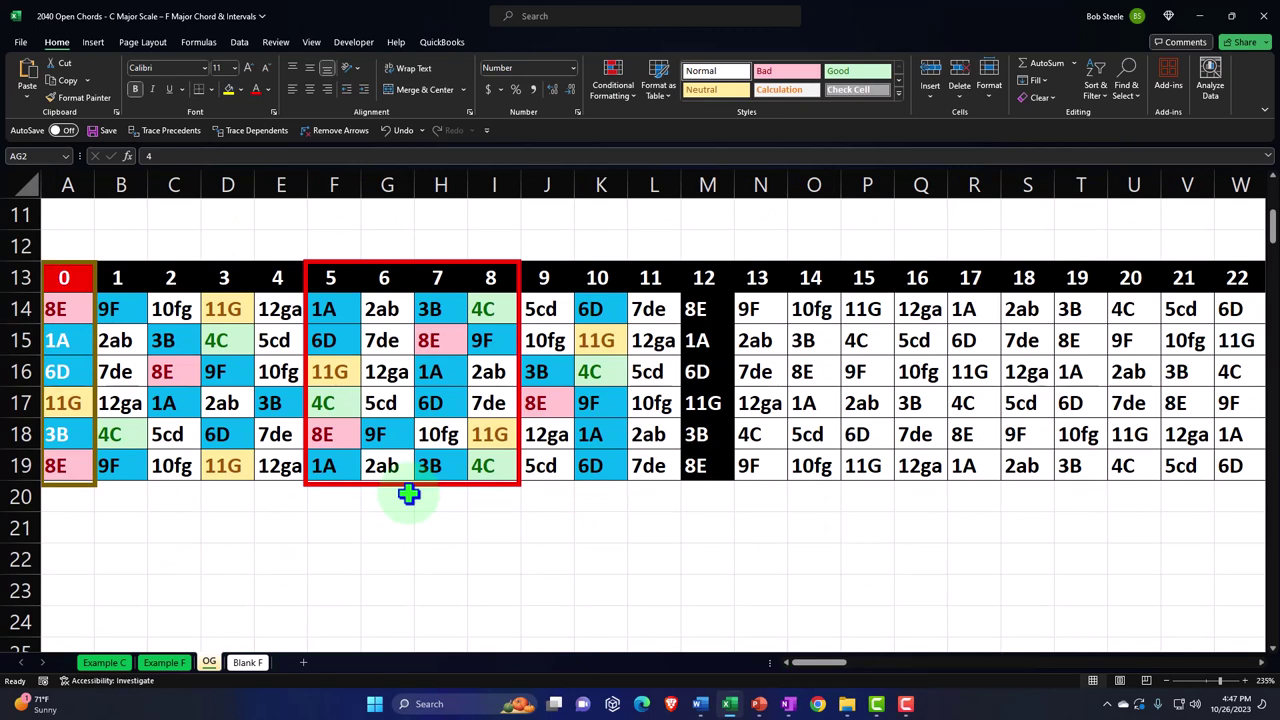
left_click_drag(814, 662, 846, 663)
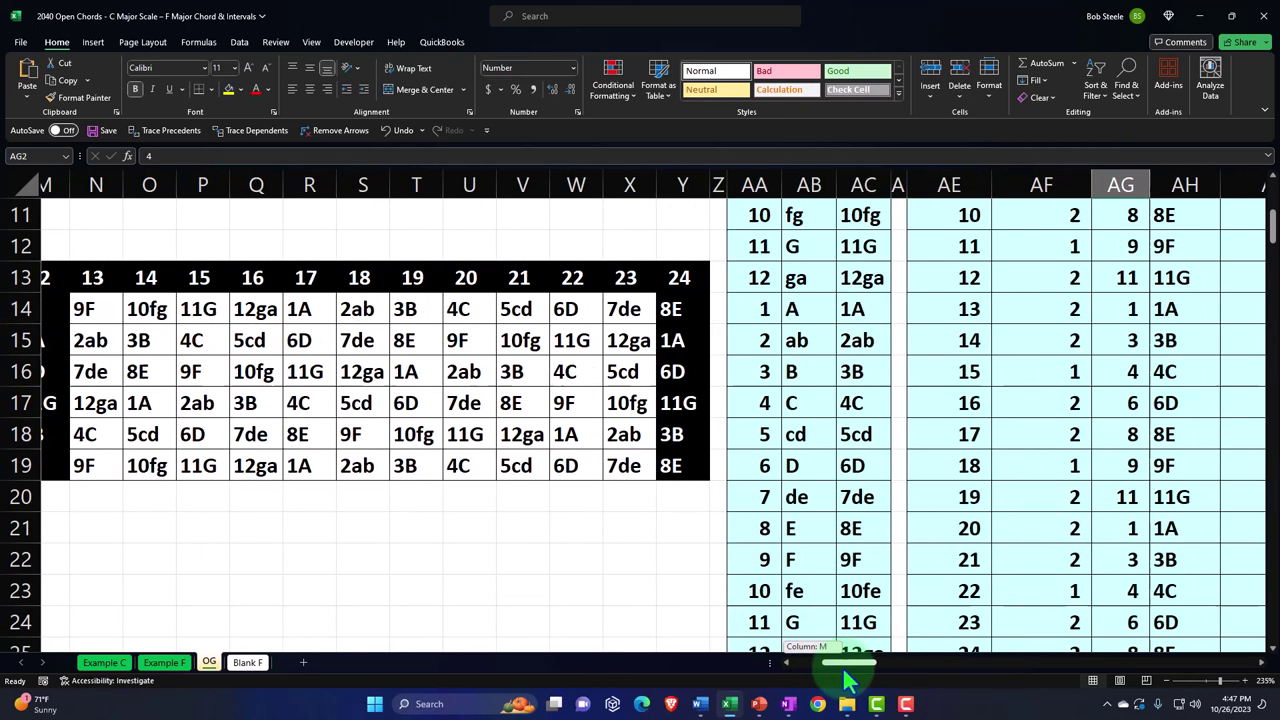
scroll(718, 497, "up", 4)
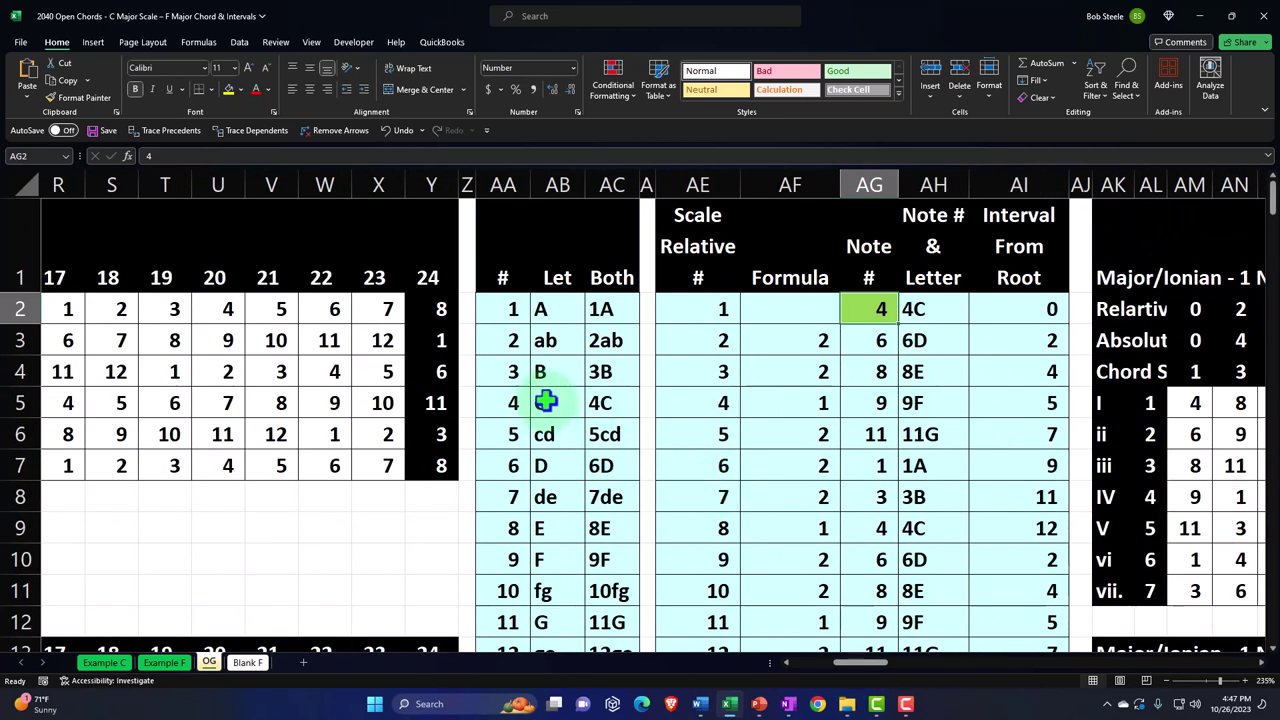
left_click_drag(848, 661, 871, 671)
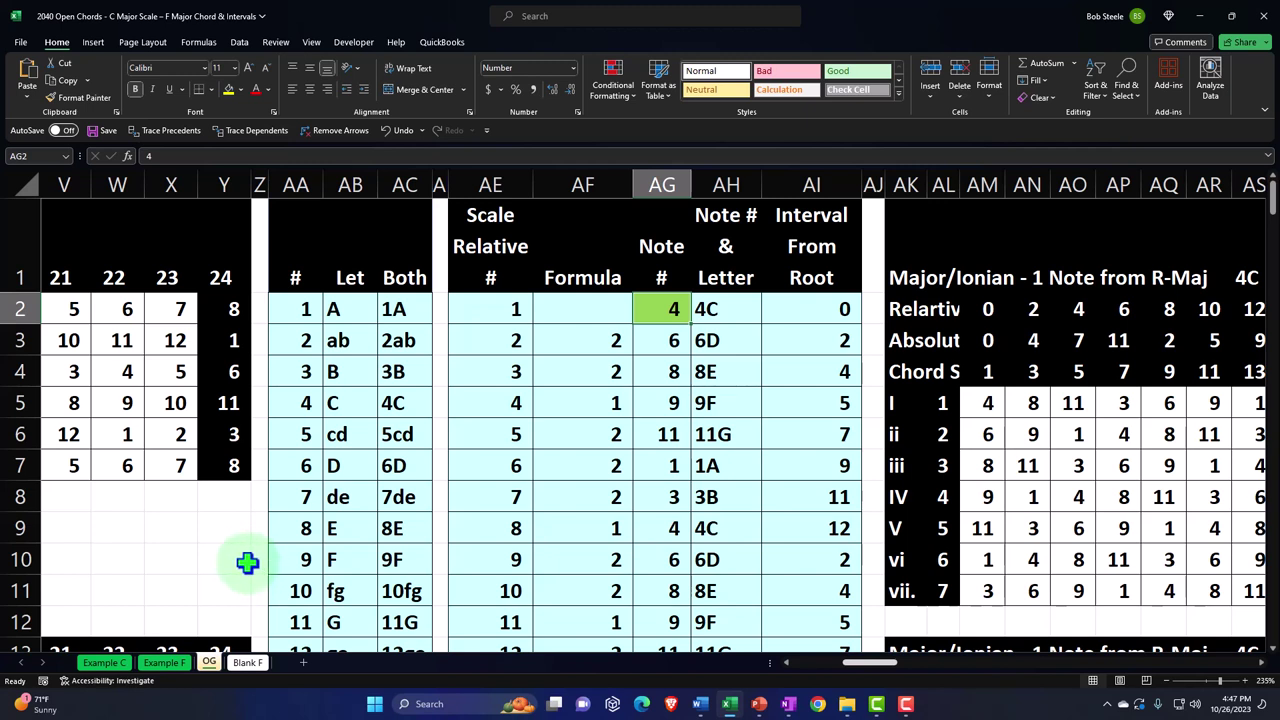
- Switch to the Example C sheet and select its fretboard note table A13:D19
left_click(104, 663)
double_click(112, 663)
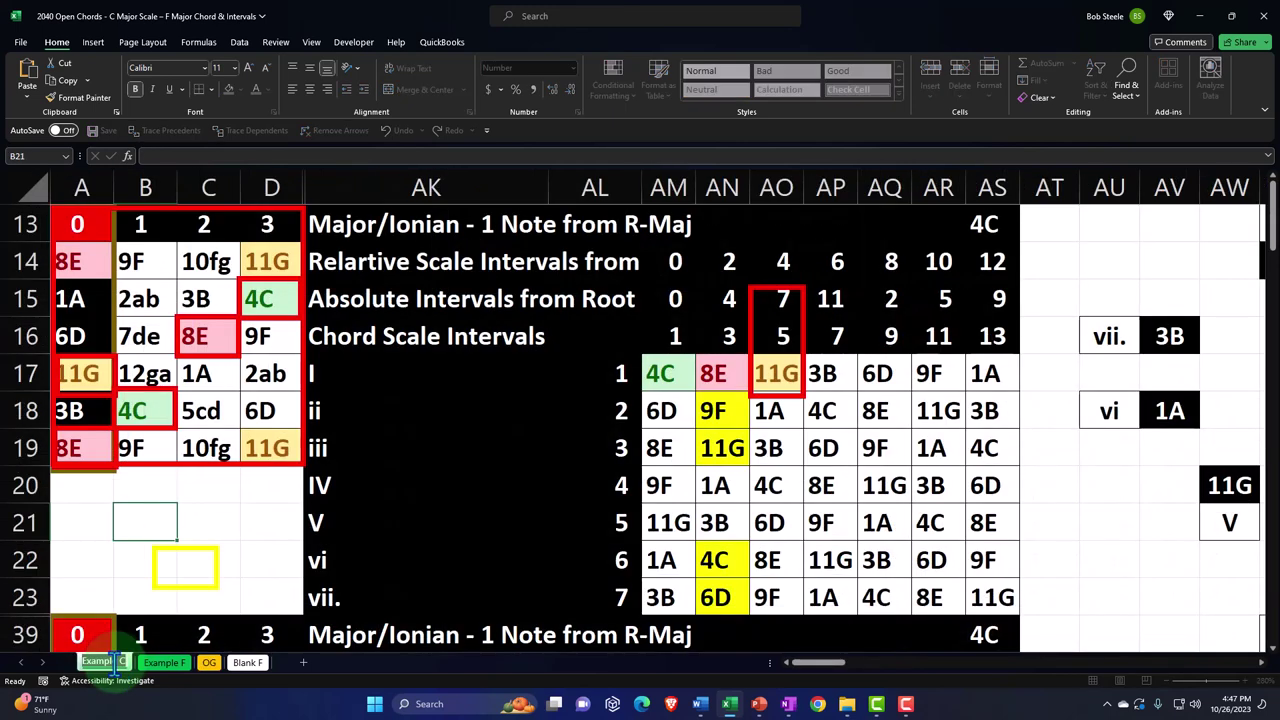
left_click(232, 546)
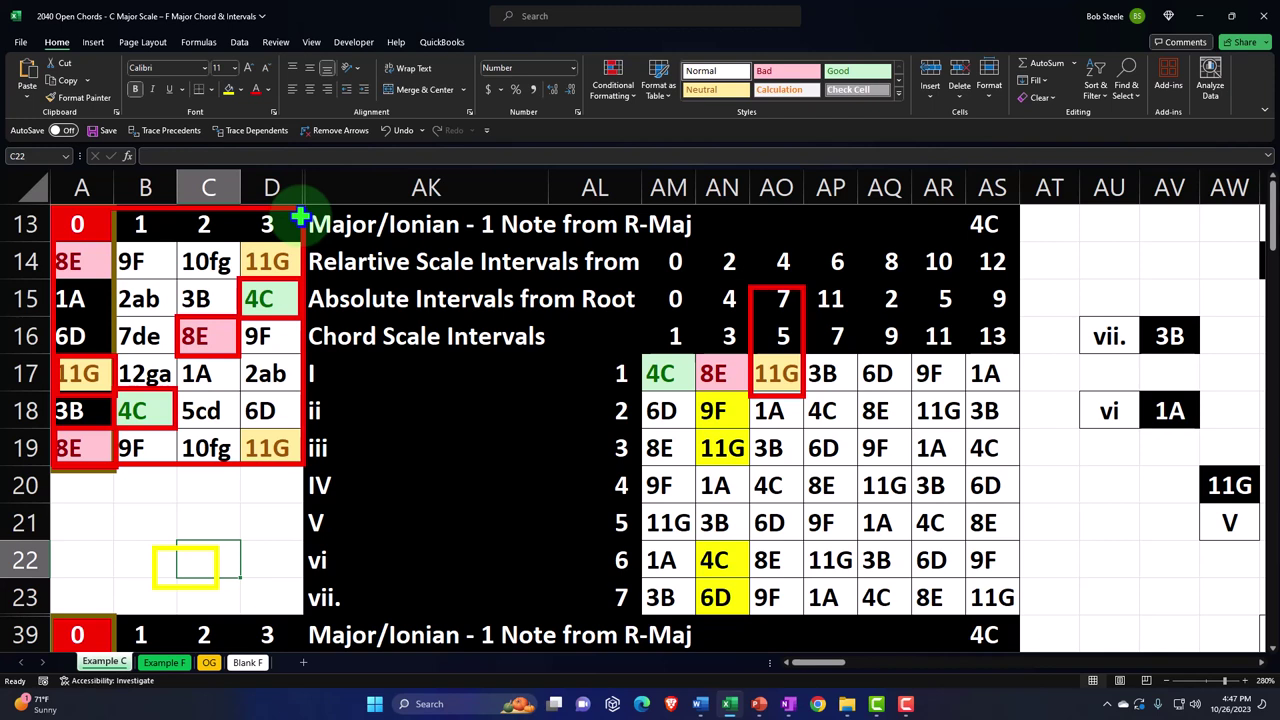
left_click_drag(100, 209, 263, 434)
left_click(241, 485)
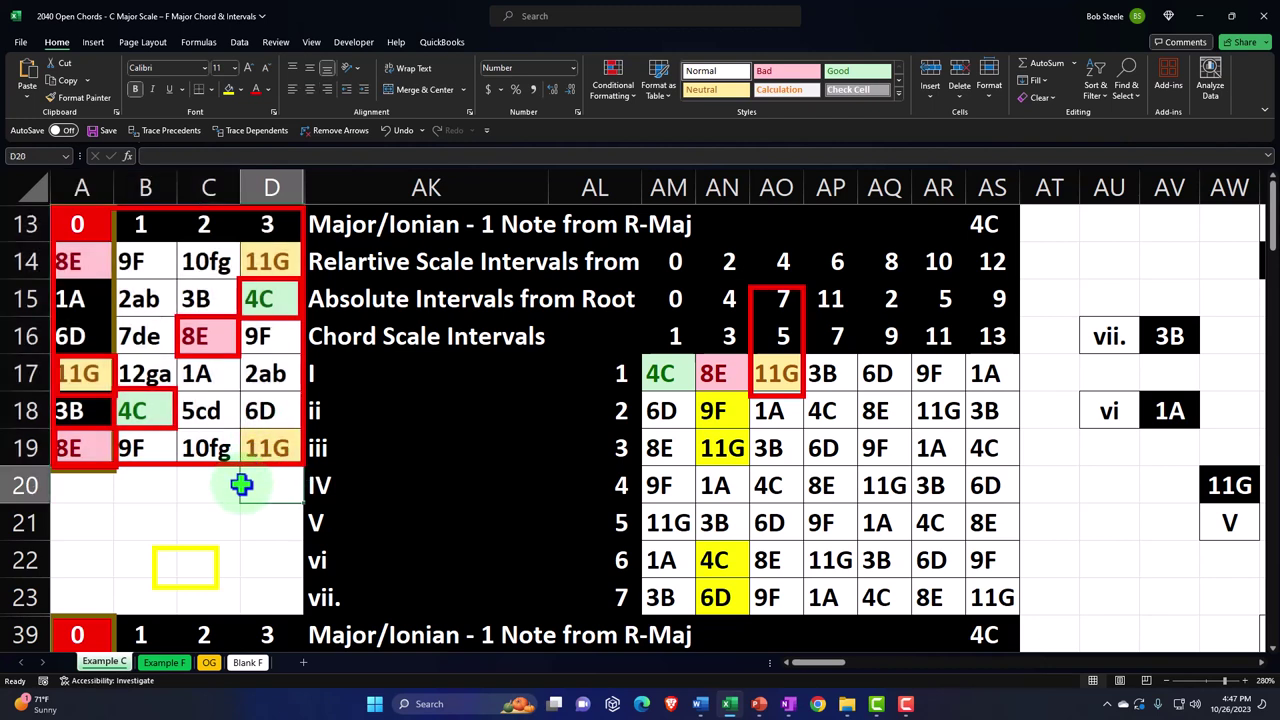
- Inspect the AM17 lookup, then select degrees AL17:AL22 and the I chord notes 4C, 8E, 11G
left_click(660, 373)
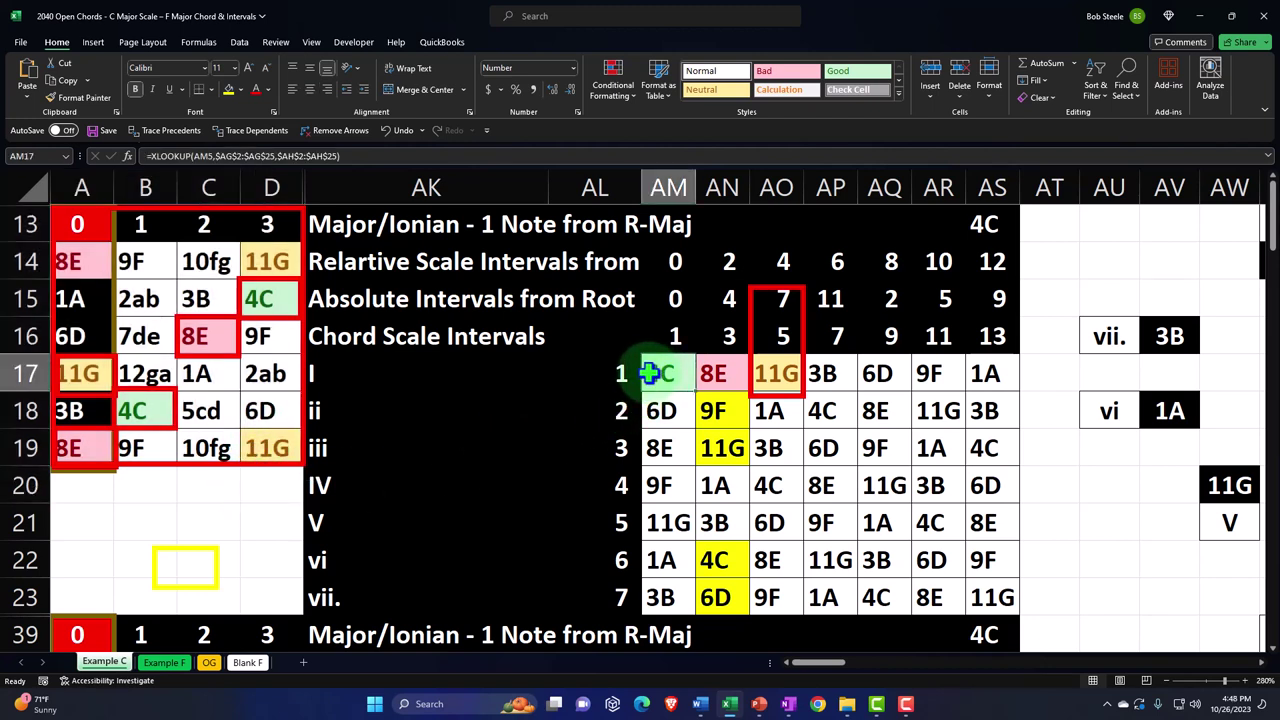
left_click_drag(621, 373, 615, 566)
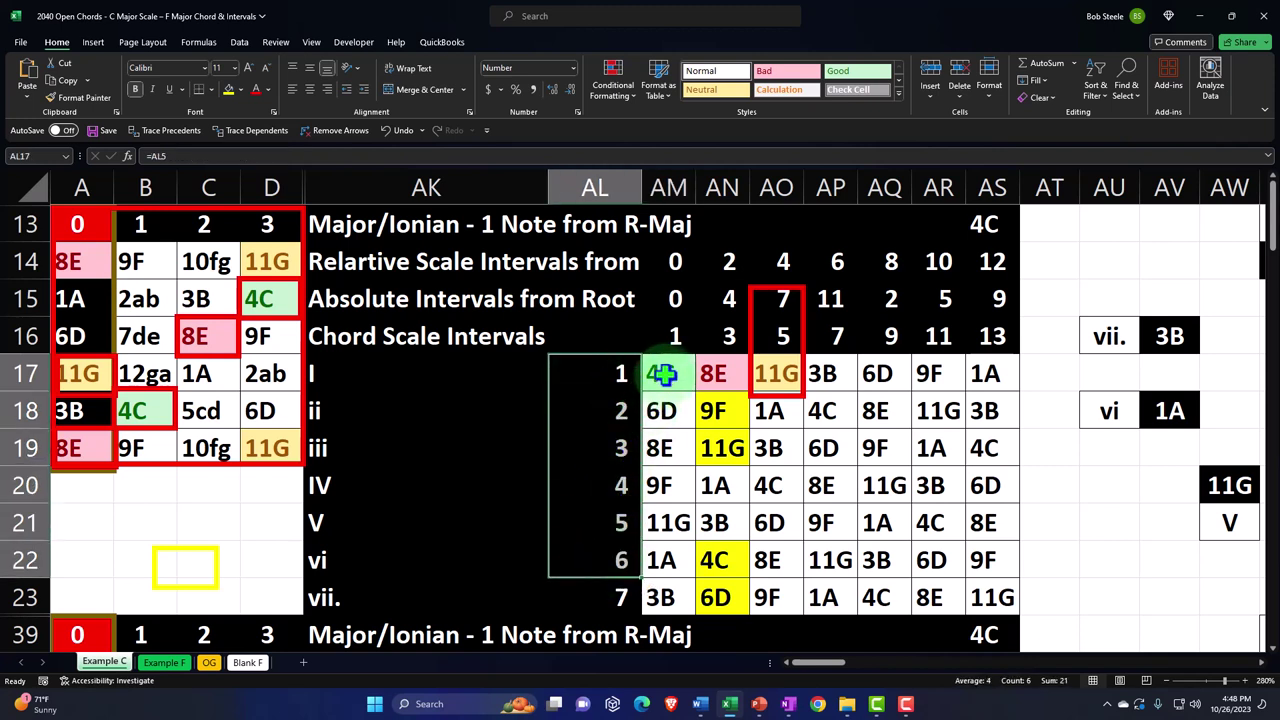
left_click_drag(663, 374, 756, 370)
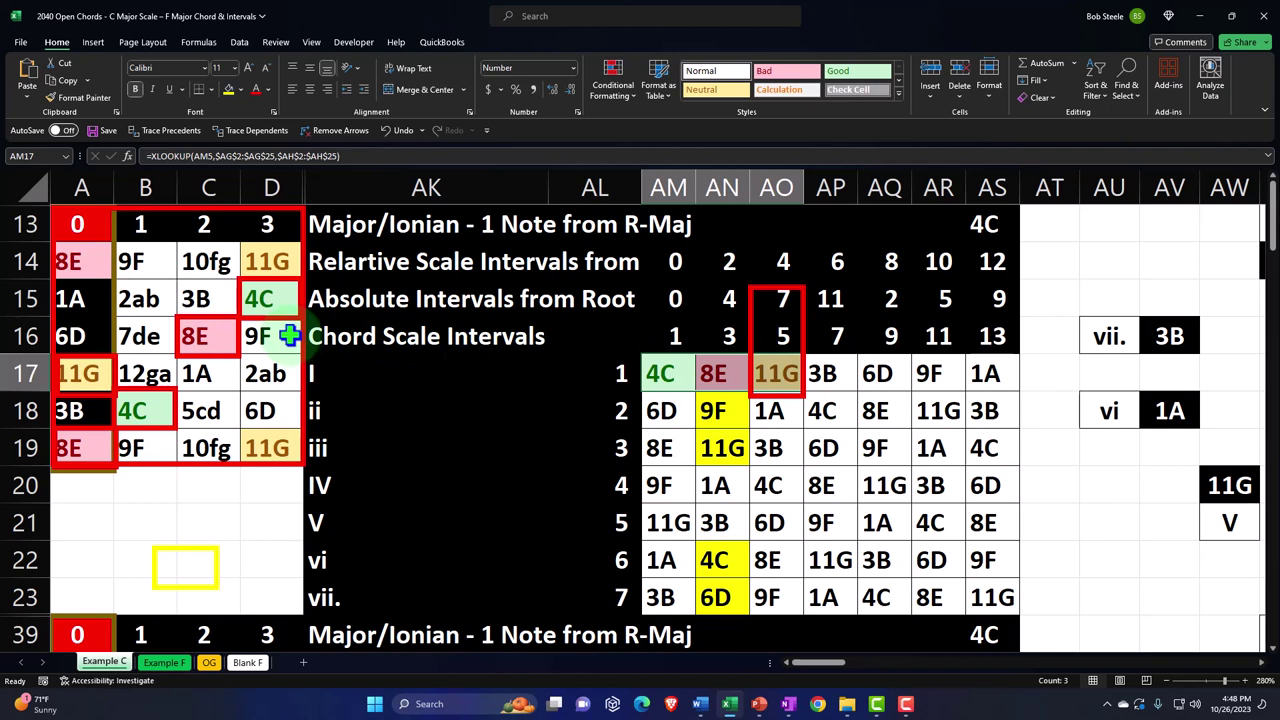
scroll(289, 336, "down", 3)
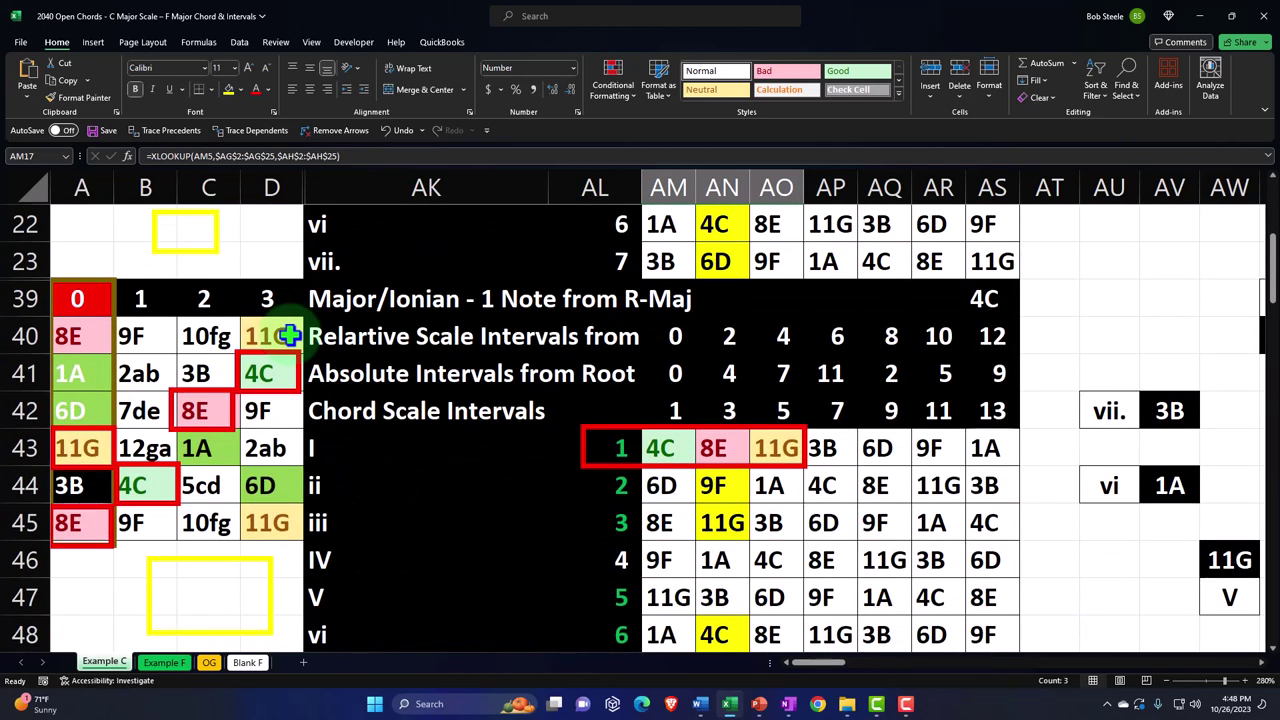
scroll(289, 336, "down", 1)
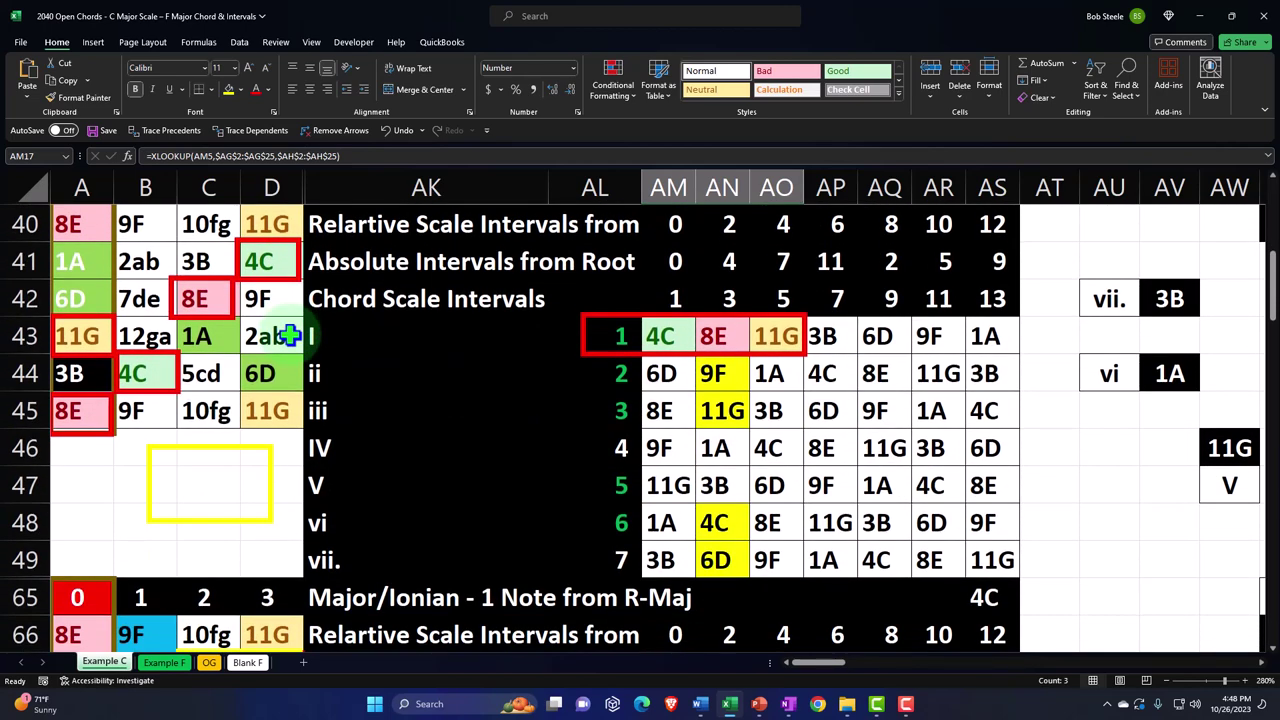
scroll(289, 336, "down", 3)
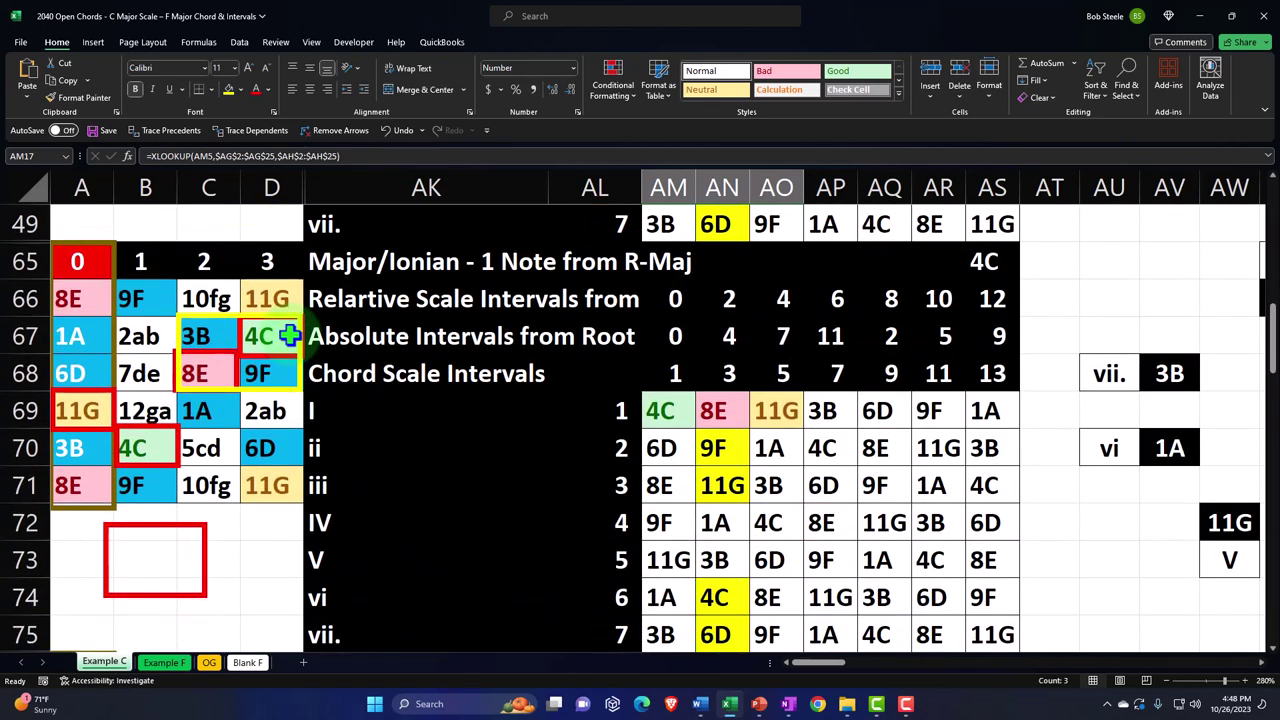
scroll(289, 336, "up", 5)
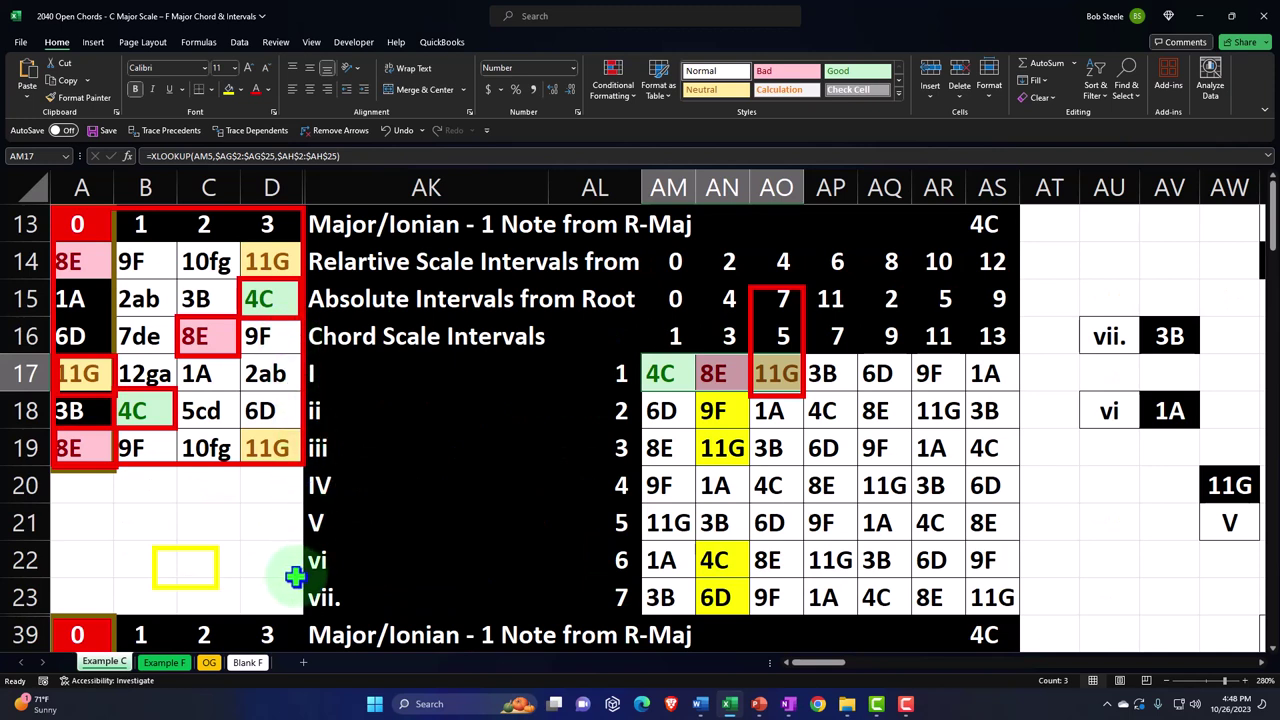
- On Blank F, select the fretboard table A13:D19 and check the root note cell AS13
left_click(247, 663)
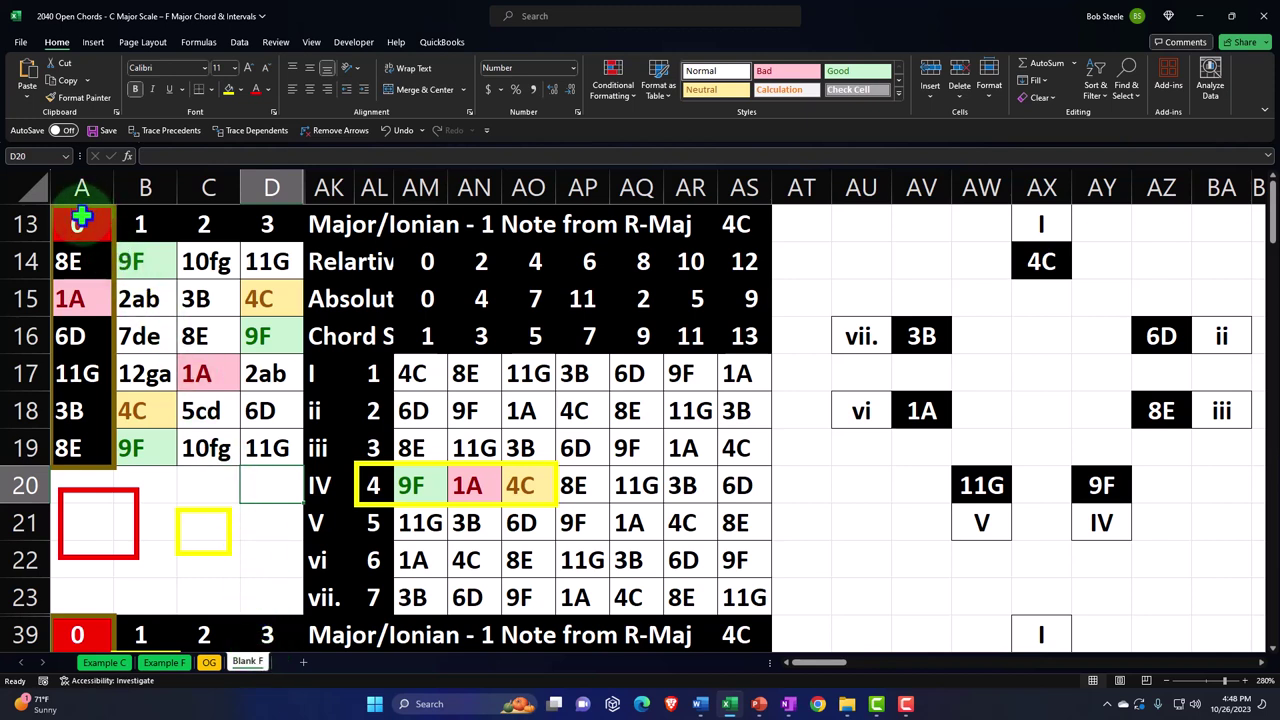
left_click_drag(82, 218, 266, 443)
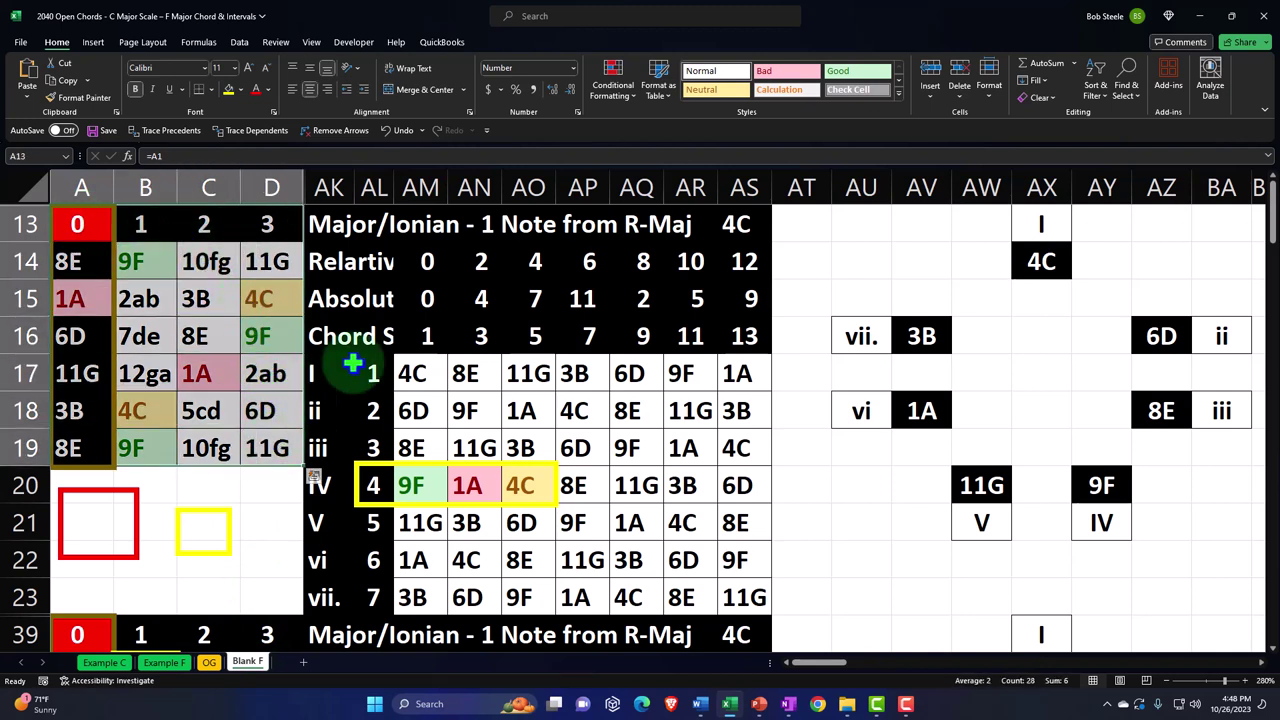
left_click(736, 225)
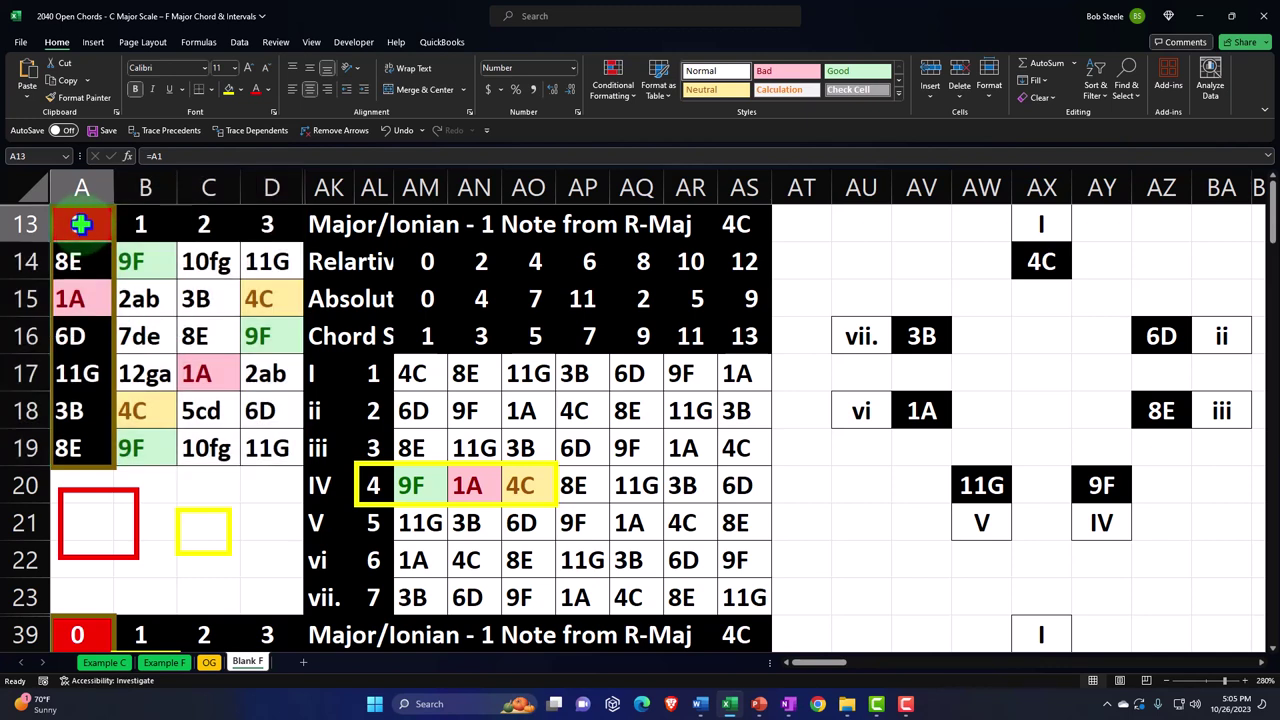
left_click_drag(82, 226, 268, 448)
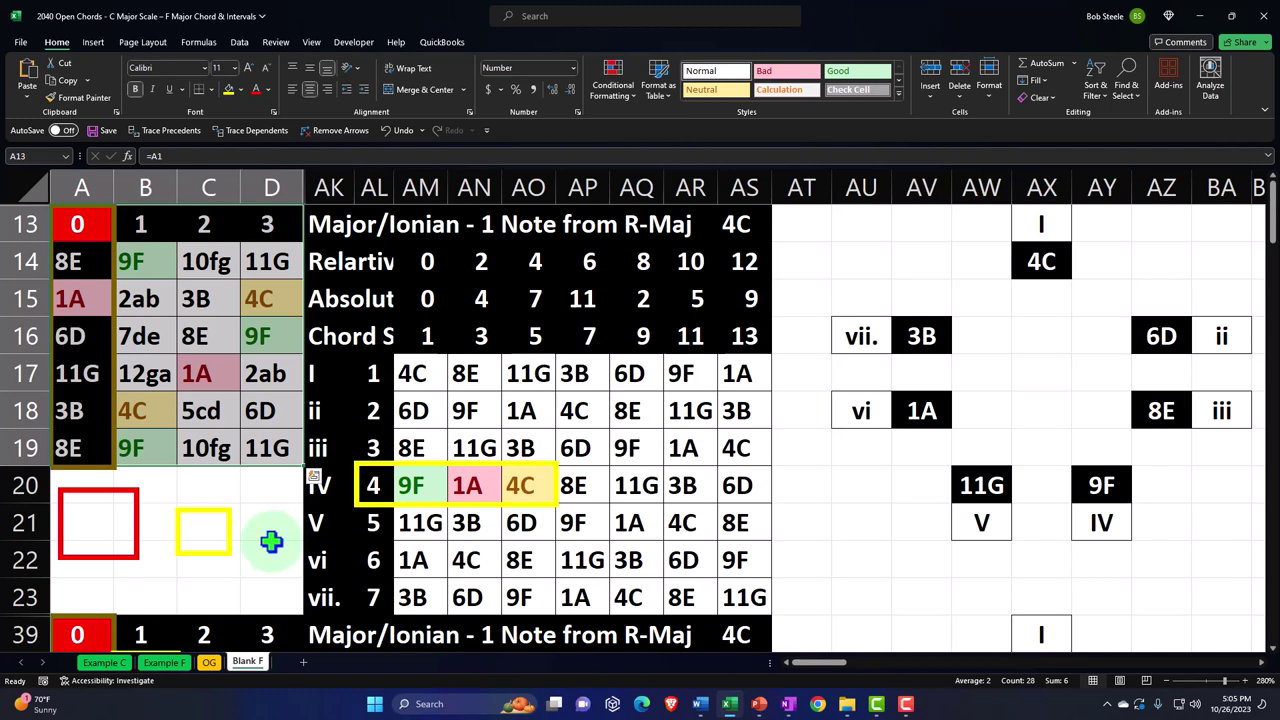
left_click_drag(90, 261, 259, 441)
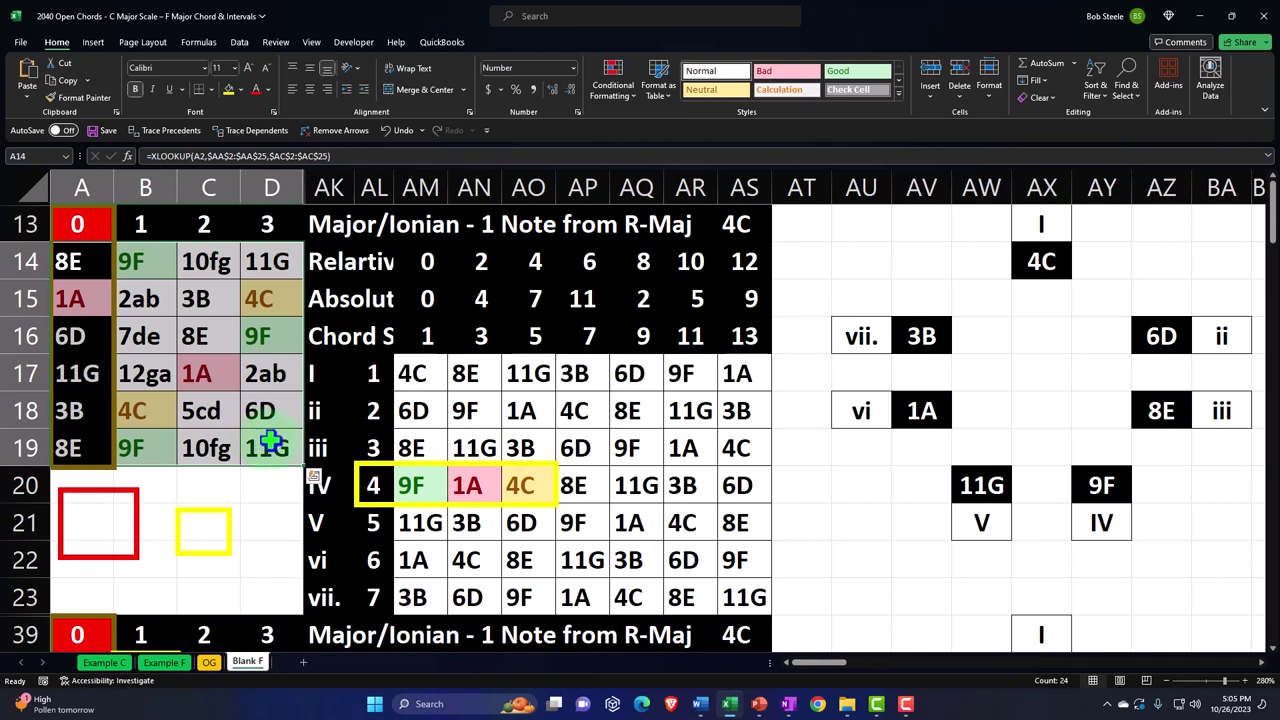
left_click(373, 484)
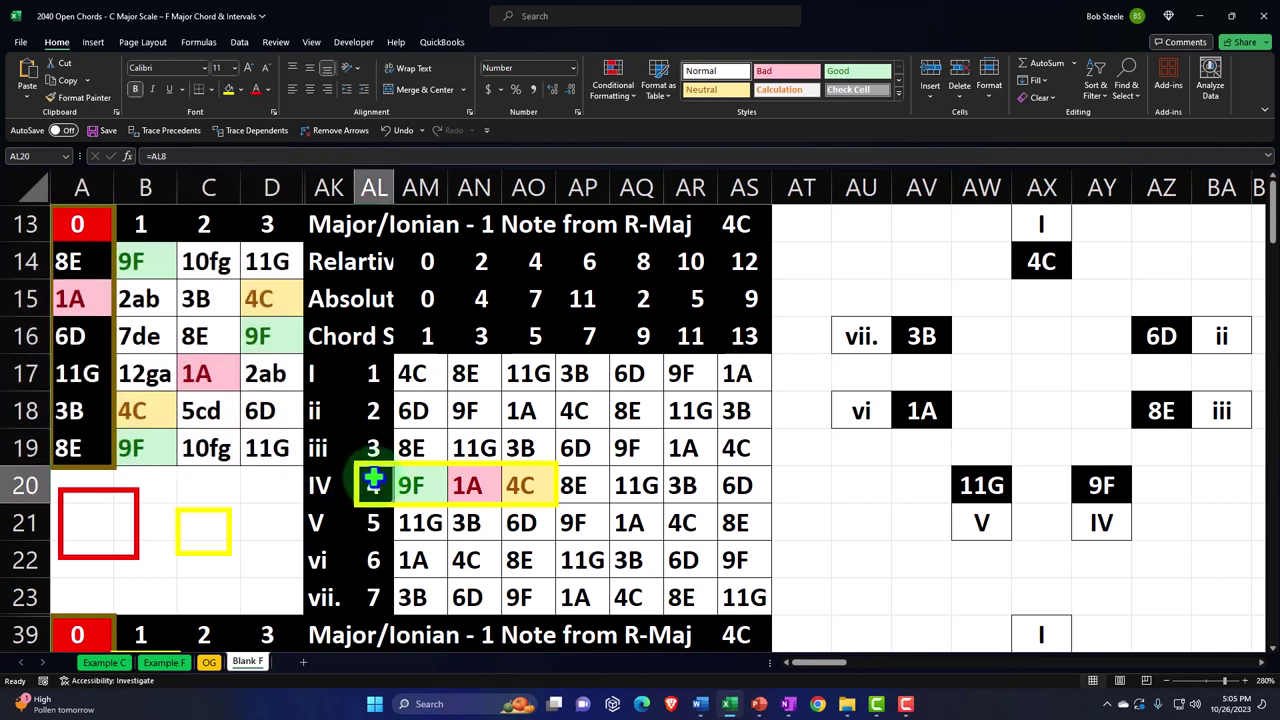
key("Right")
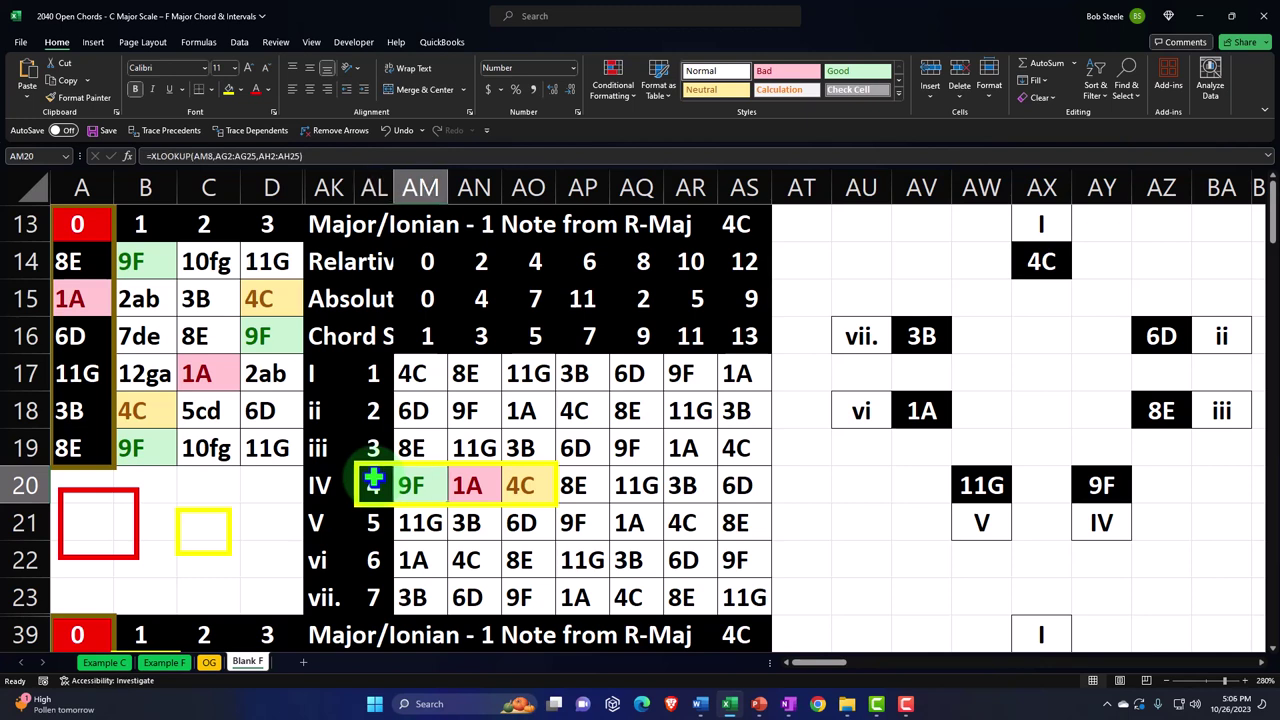
left_click(375, 373)
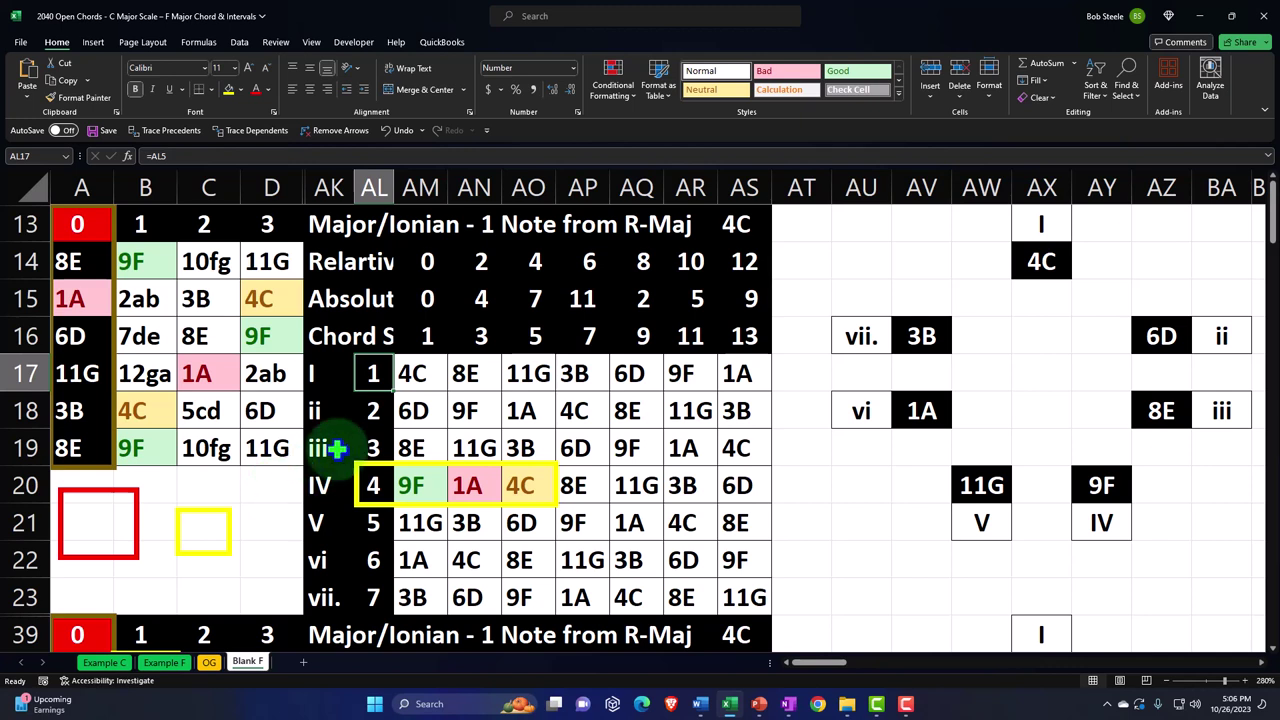
left_click(728, 232)
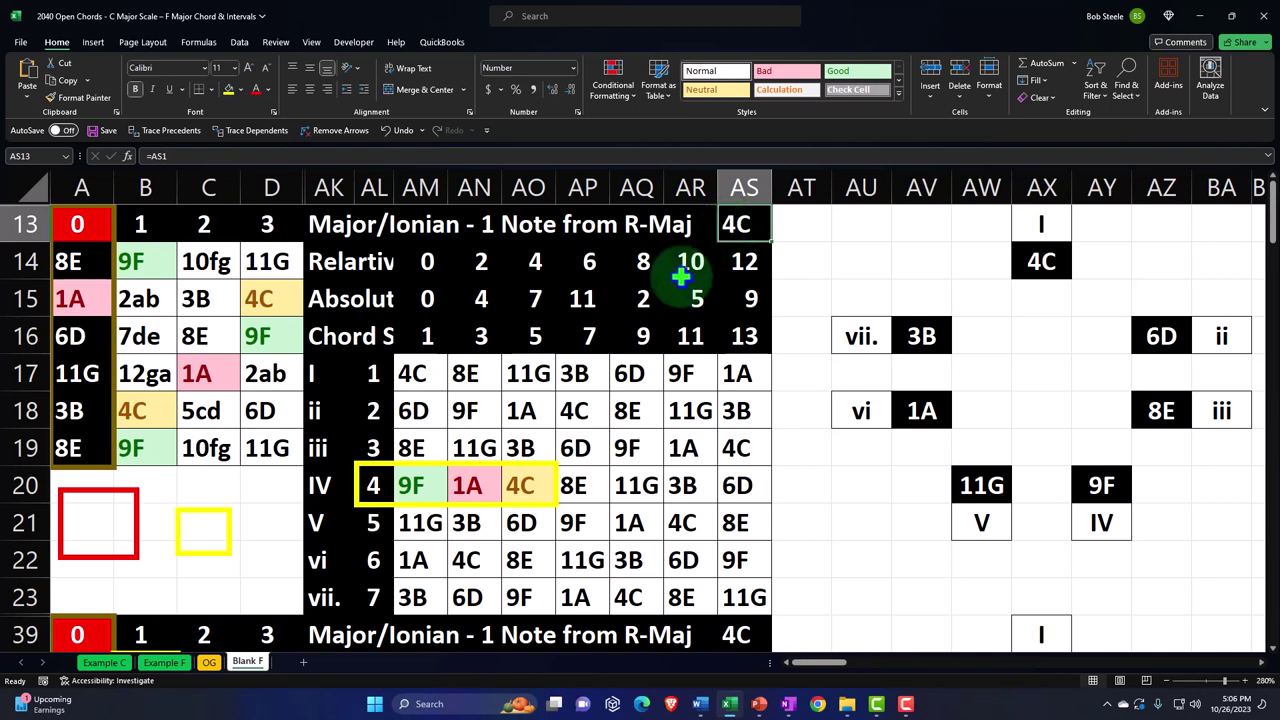
left_click(381, 487)
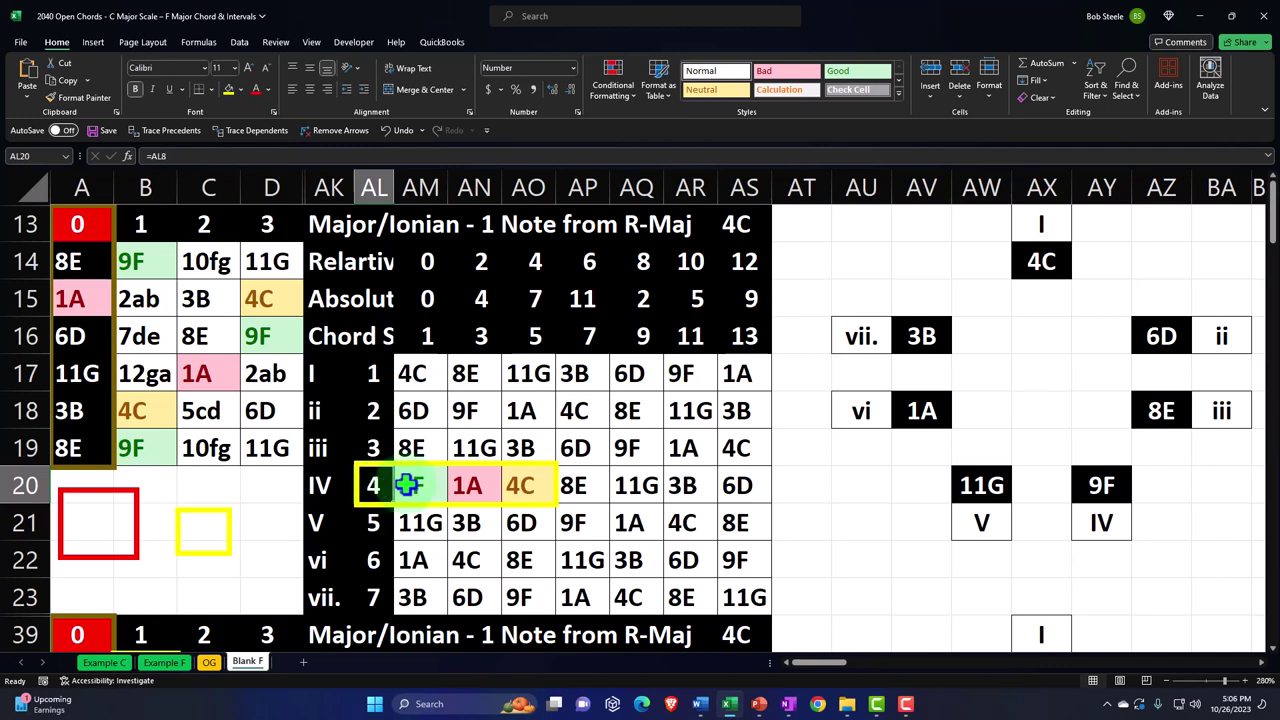
left_click(375, 490)
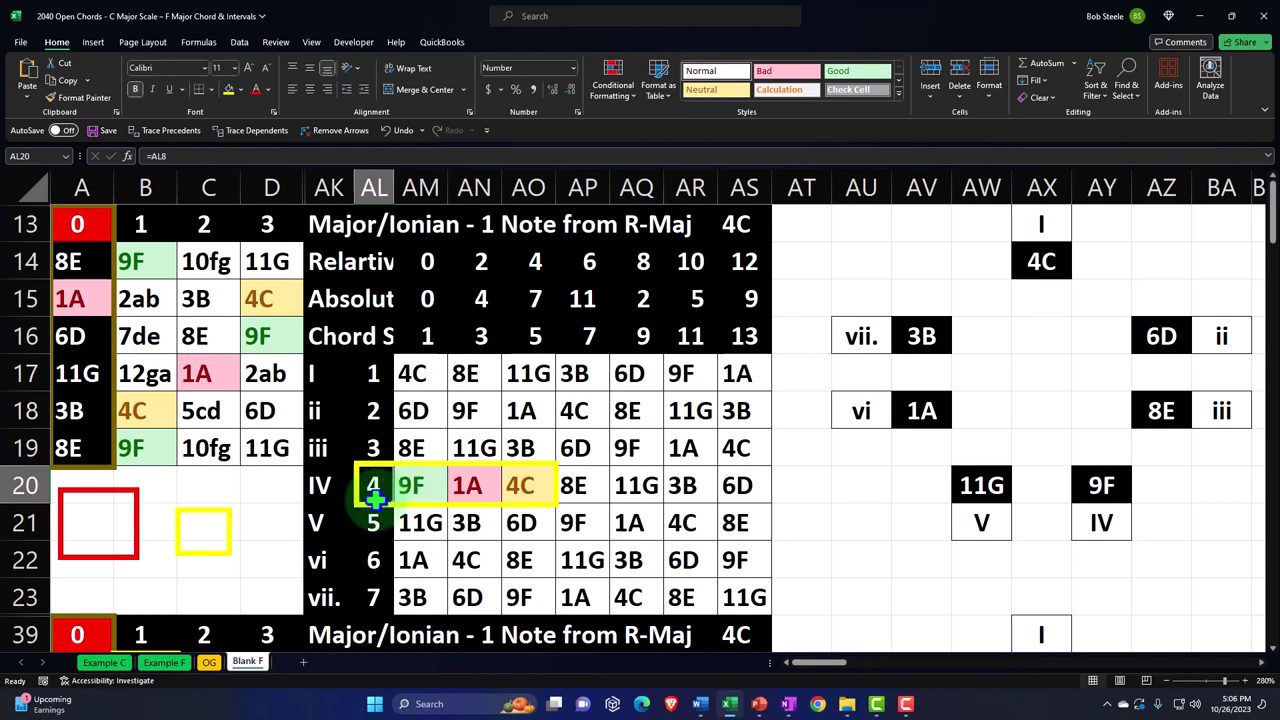
left_click(212, 665)
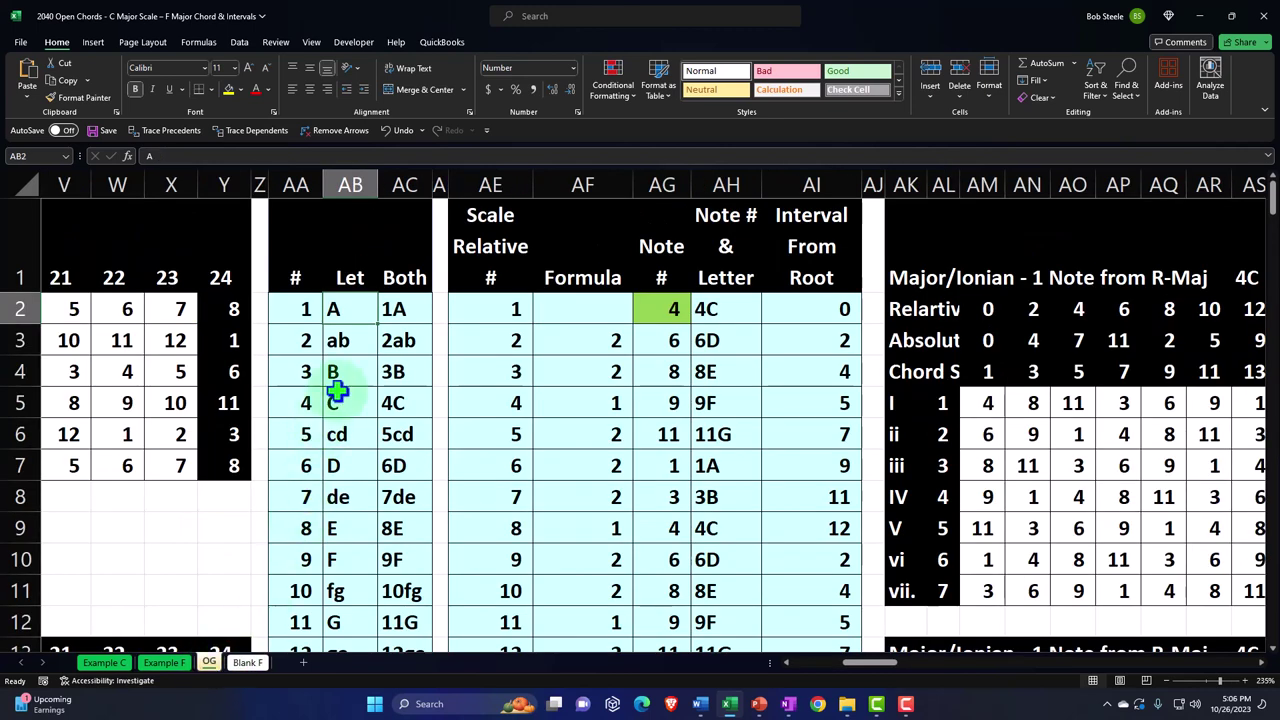
left_click(343, 313)
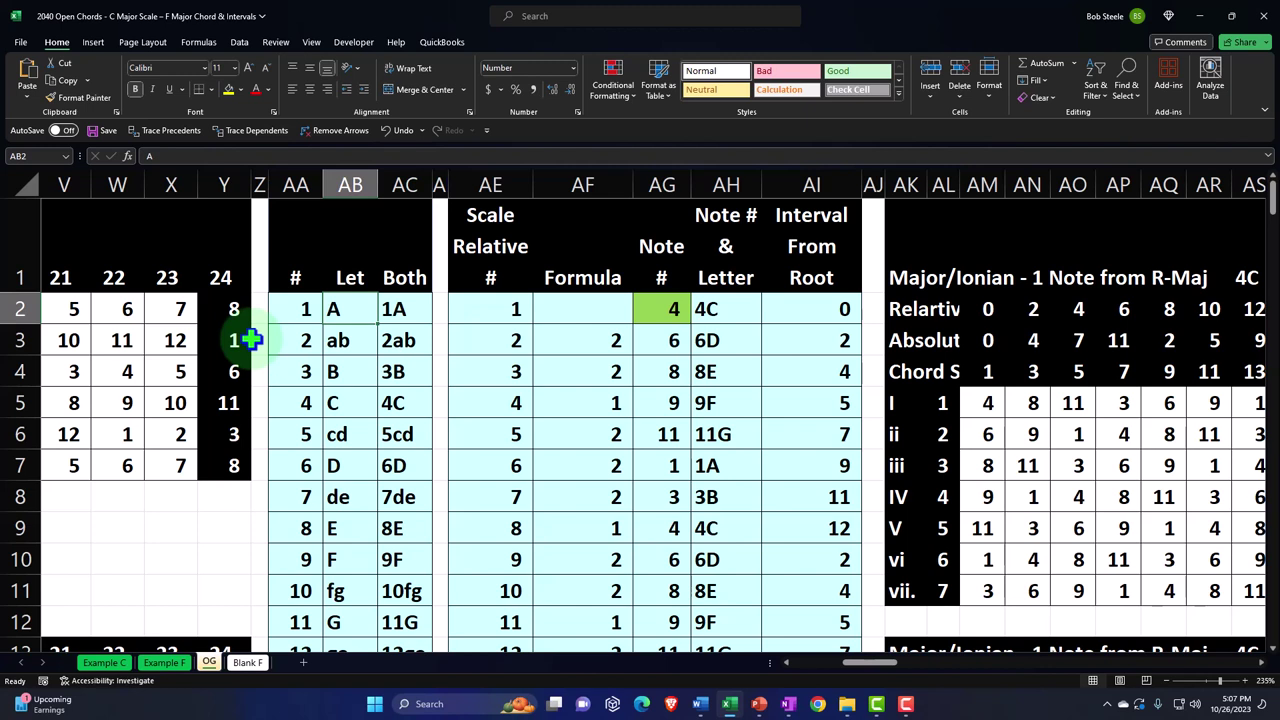
left_click(352, 342)
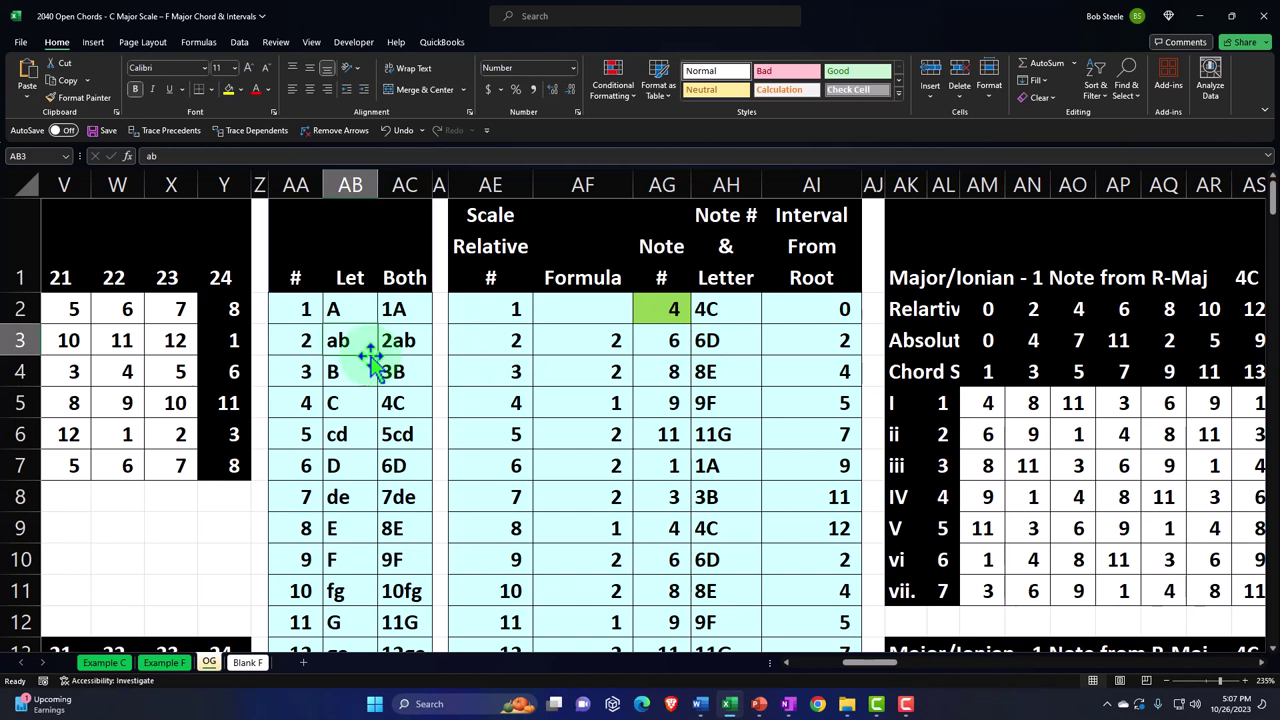
left_click(358, 312)
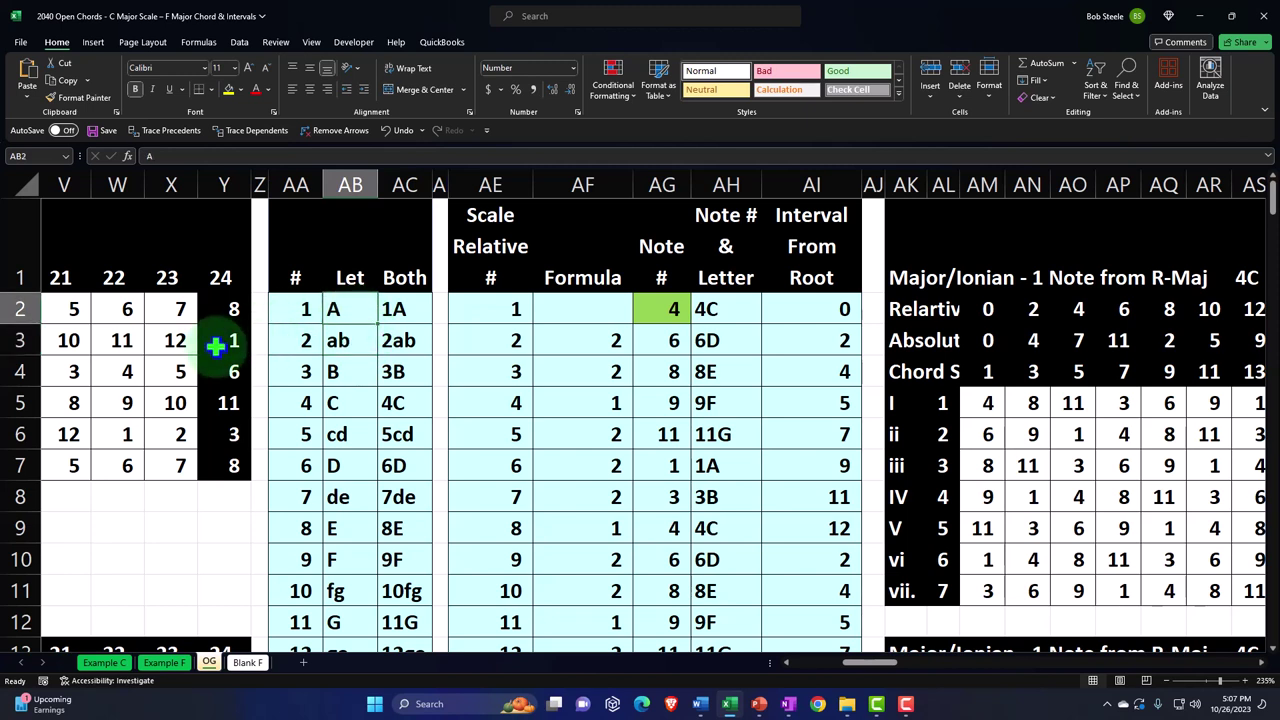
key("Down")
key("Down")
key("Down")
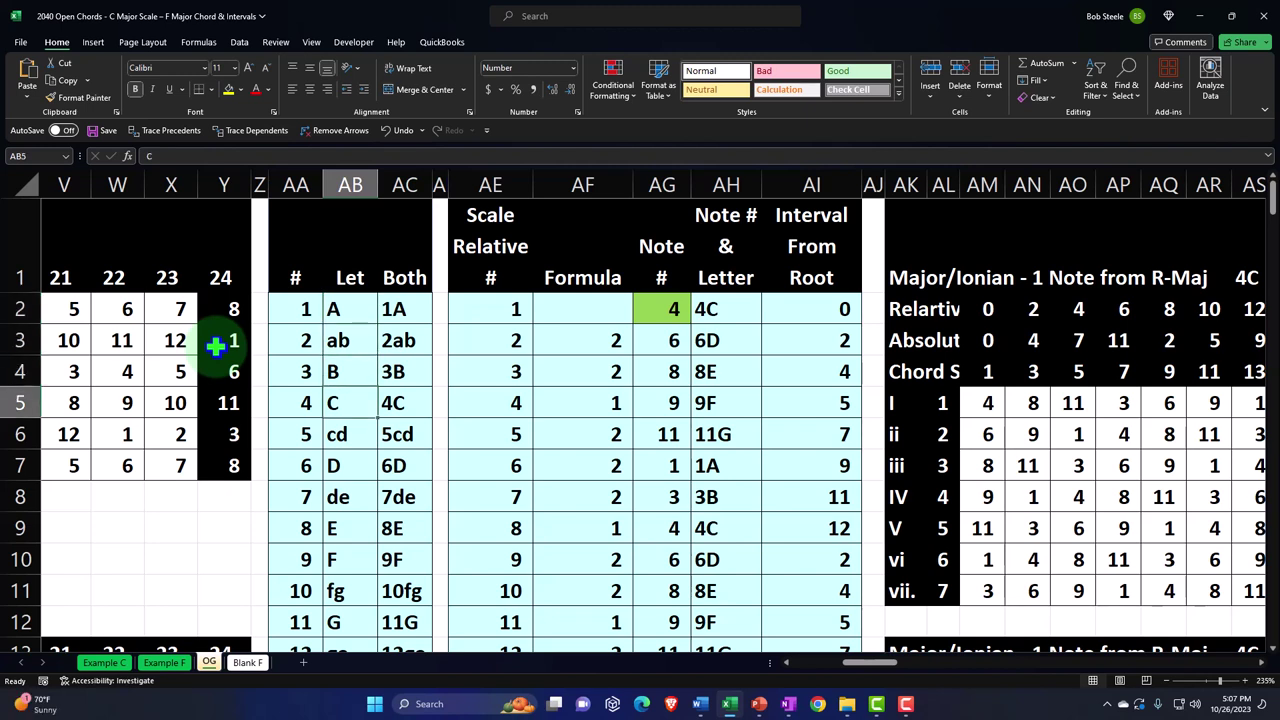
key("Down")
key("Down")
key("Down")
key("Down")
key("Down")
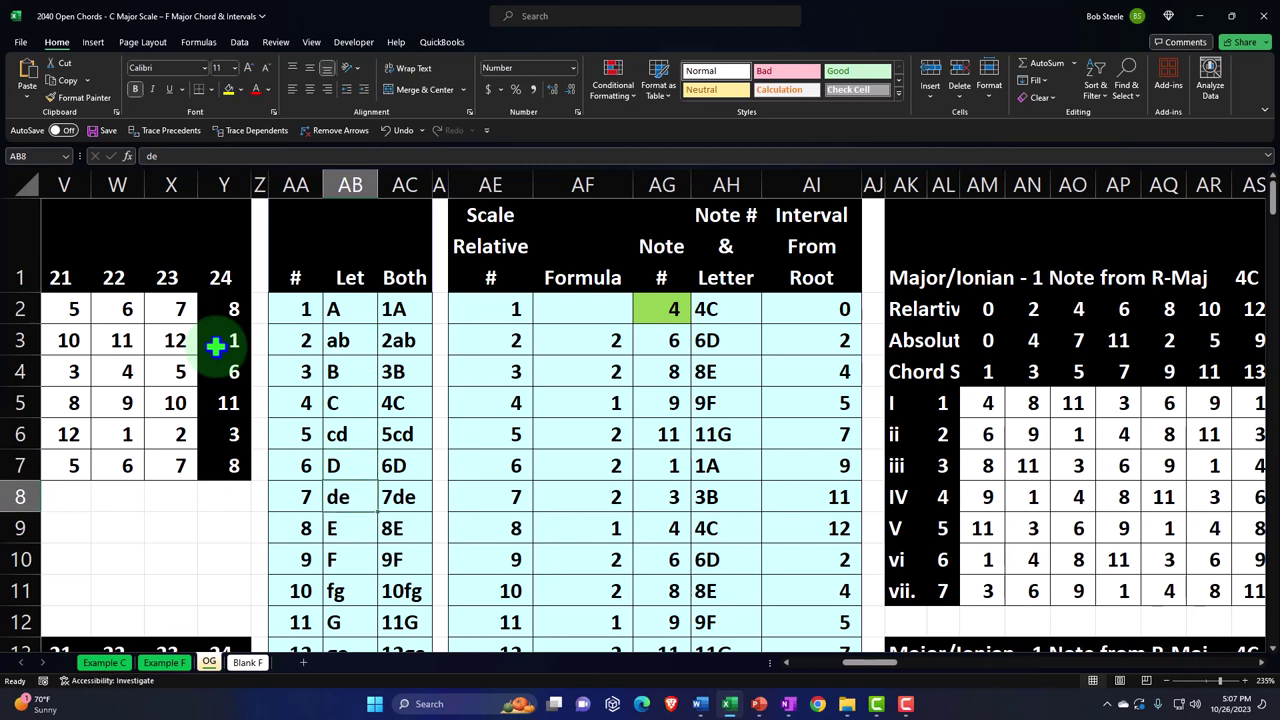
key("Down")
key("Down")
key("Down")
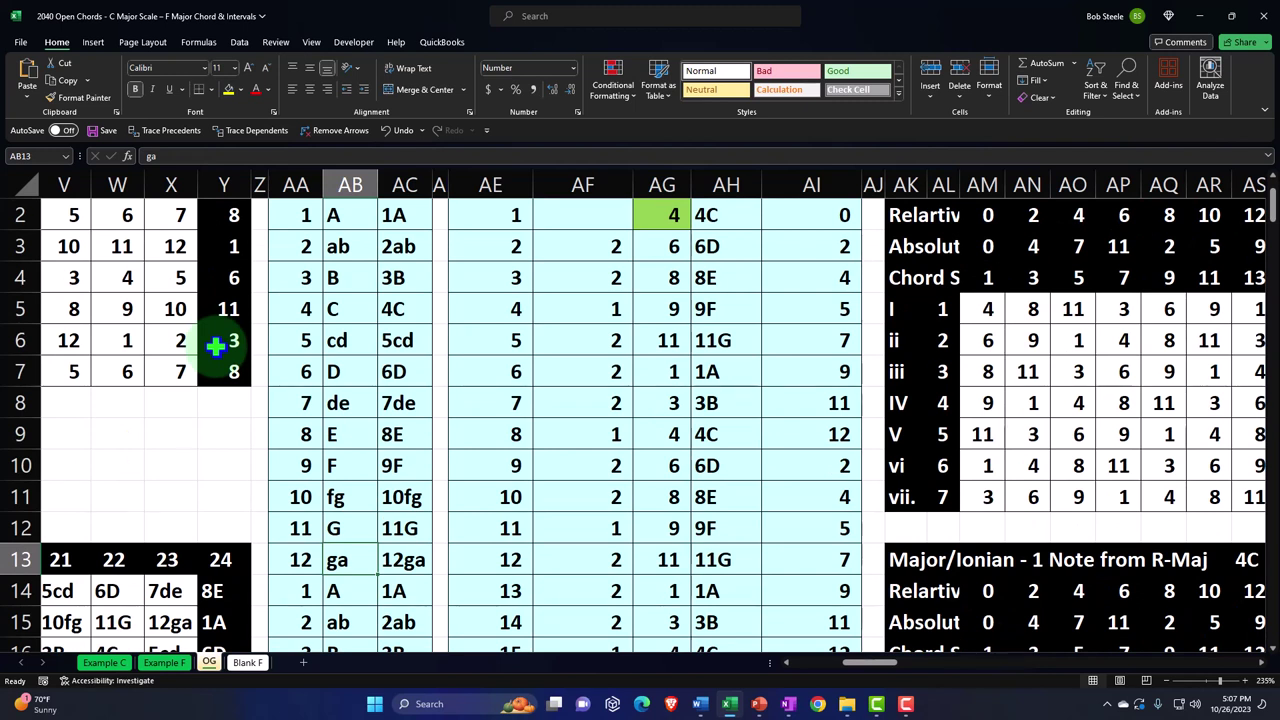
key("Up")
key("Up")
key("Up")
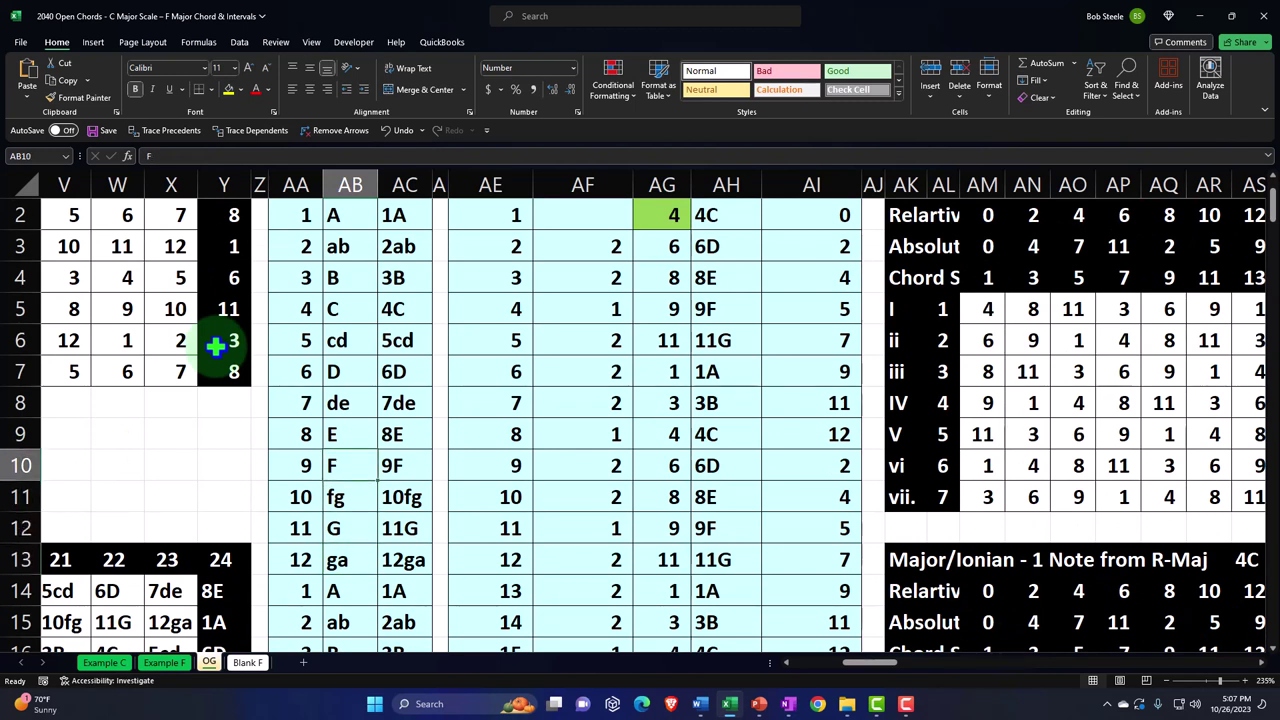
key("Up")
key("Up")
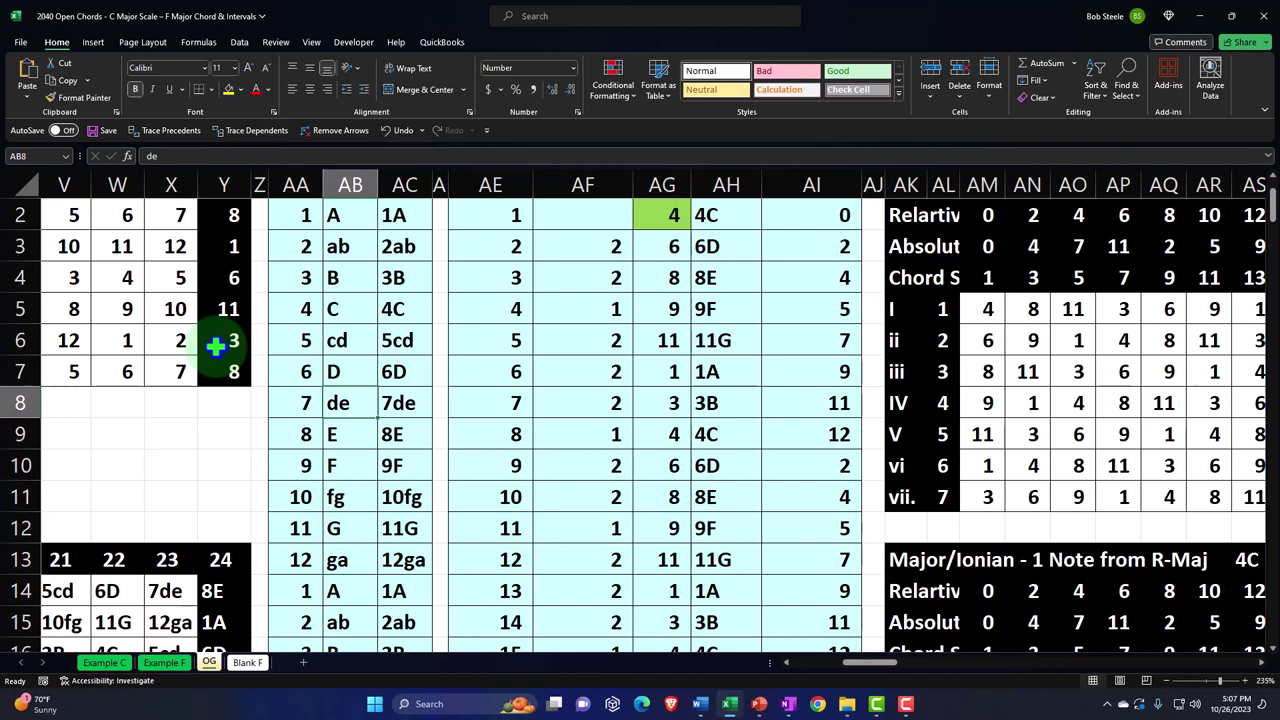
key("Down")
key("Down")
key("Down")
key("Down")
key("Up")
key("Up")
key("Up")
key("Up")
key("Up")
key("Up")
key("Up")
key("Down")
key("Down")
key("Down")
key("Down")
key("Down")
key("Down")
key("Down")
key("Down")
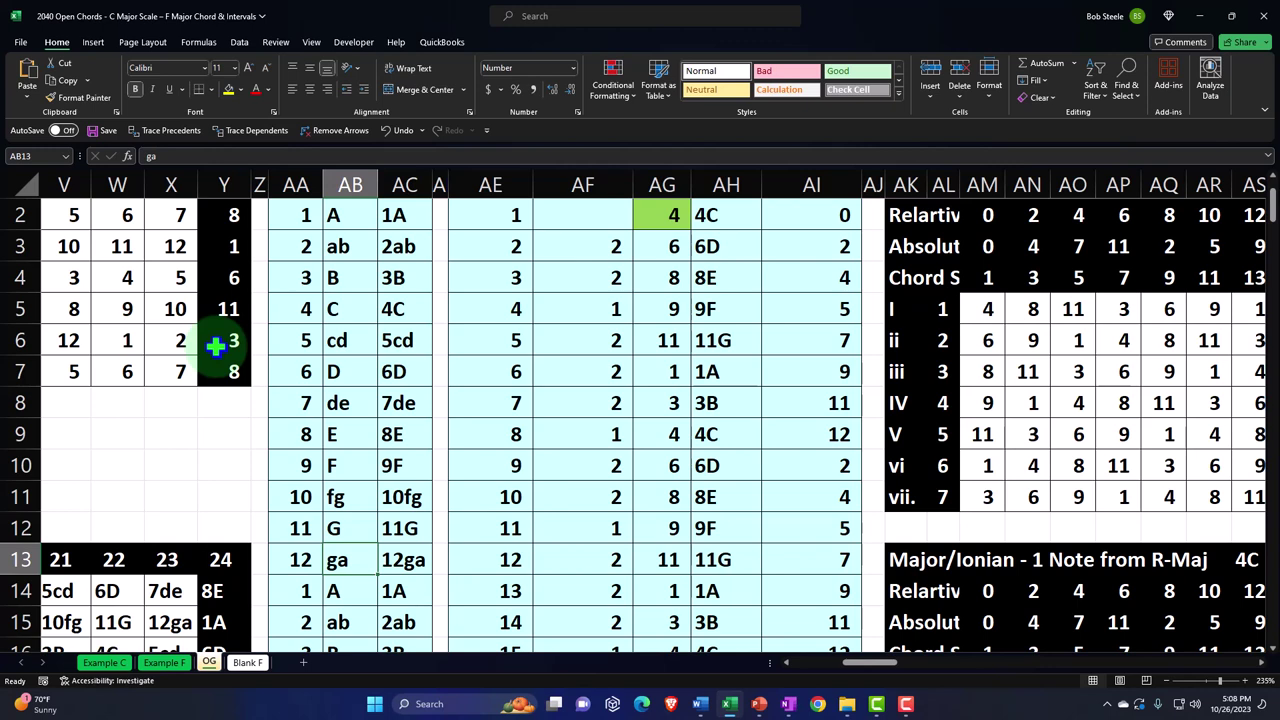
scroll(216, 345, "up", 1)
left_click(296, 310)
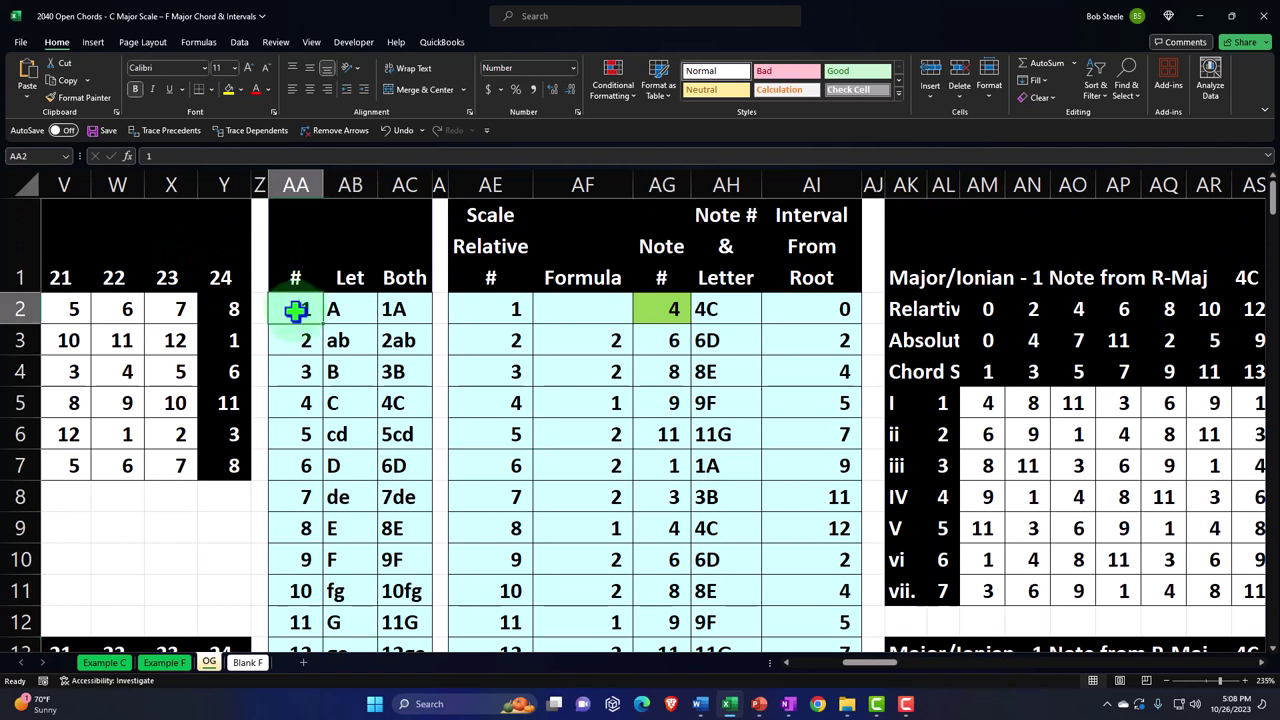
key("Down")
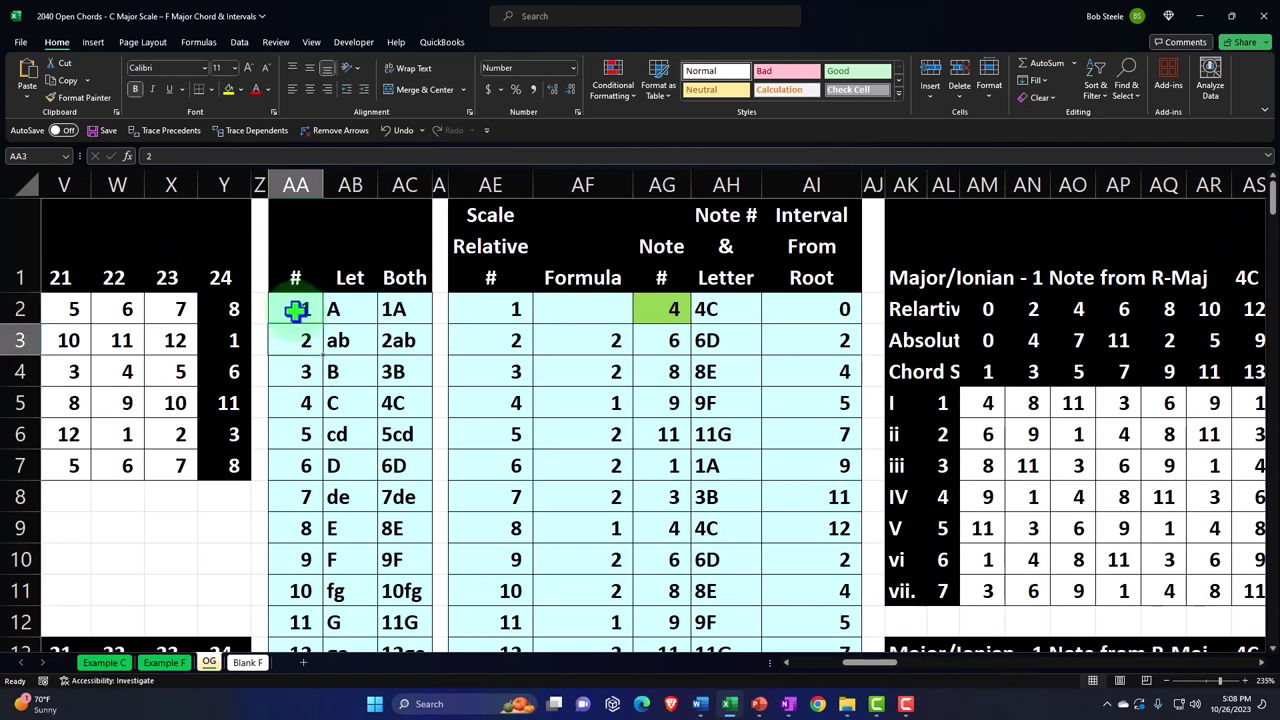
key("Down")
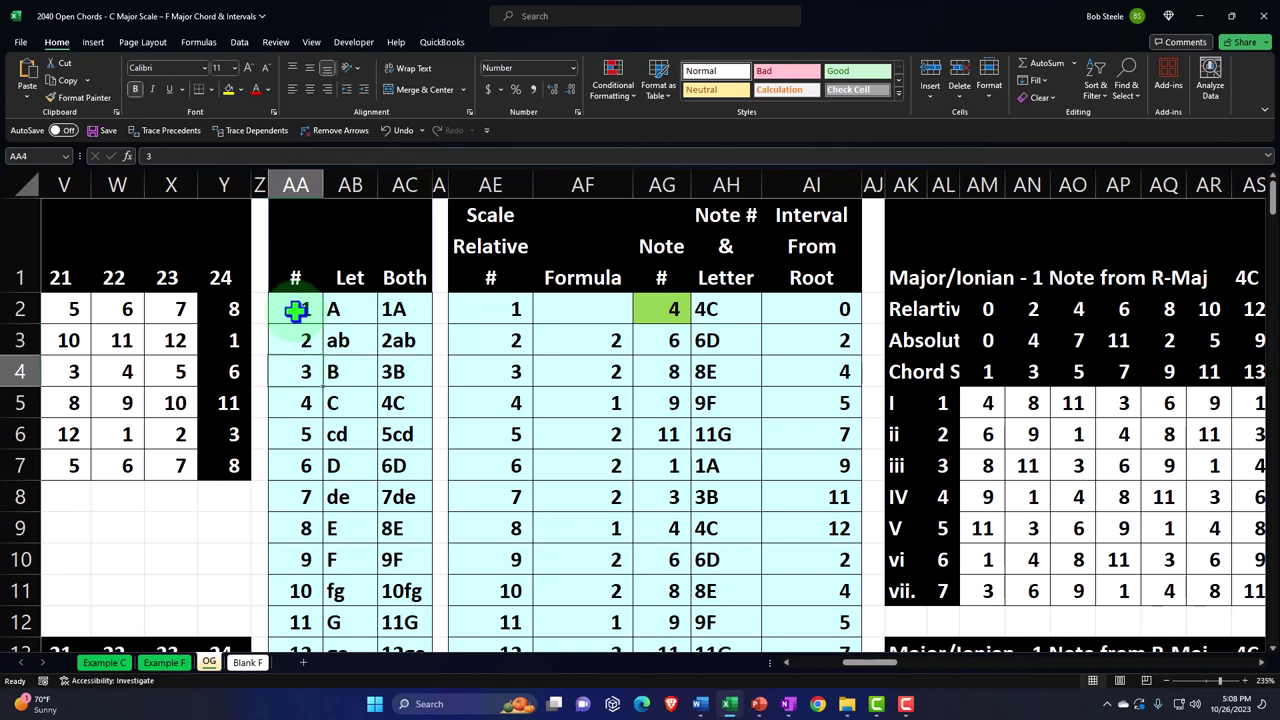
key("Down")
key("Down")
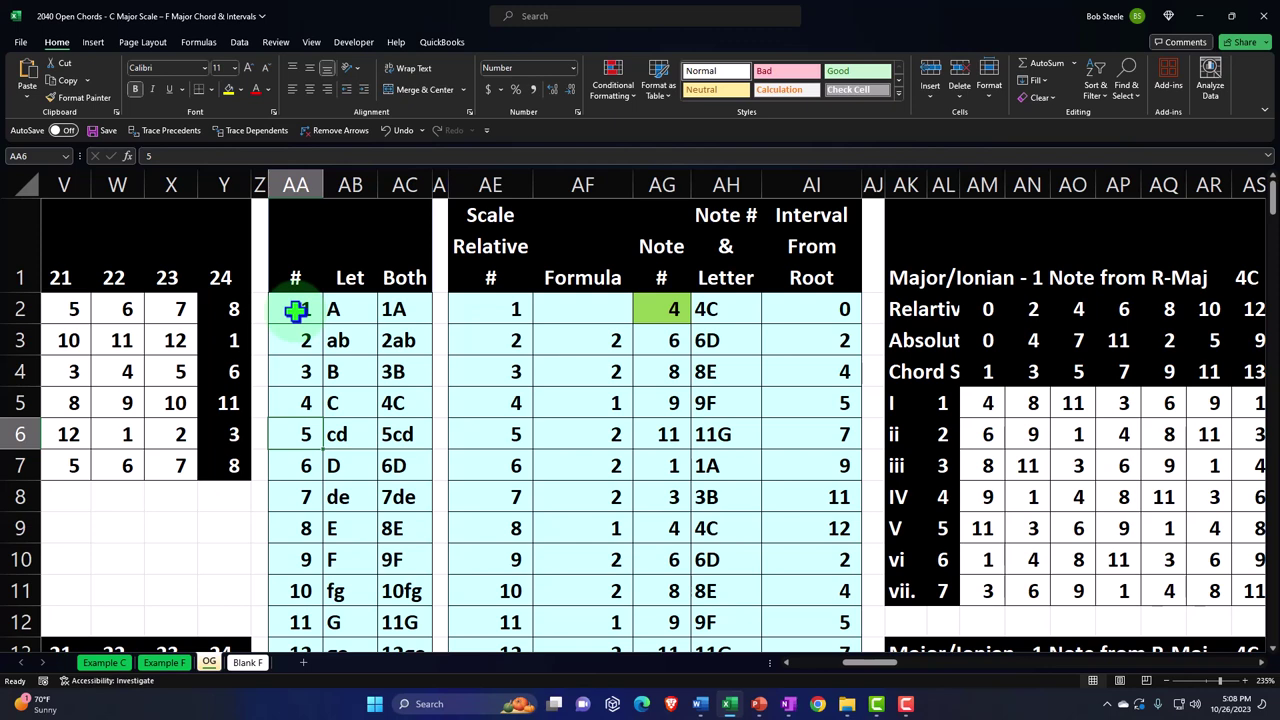
scroll(320, 362, "down", 1)
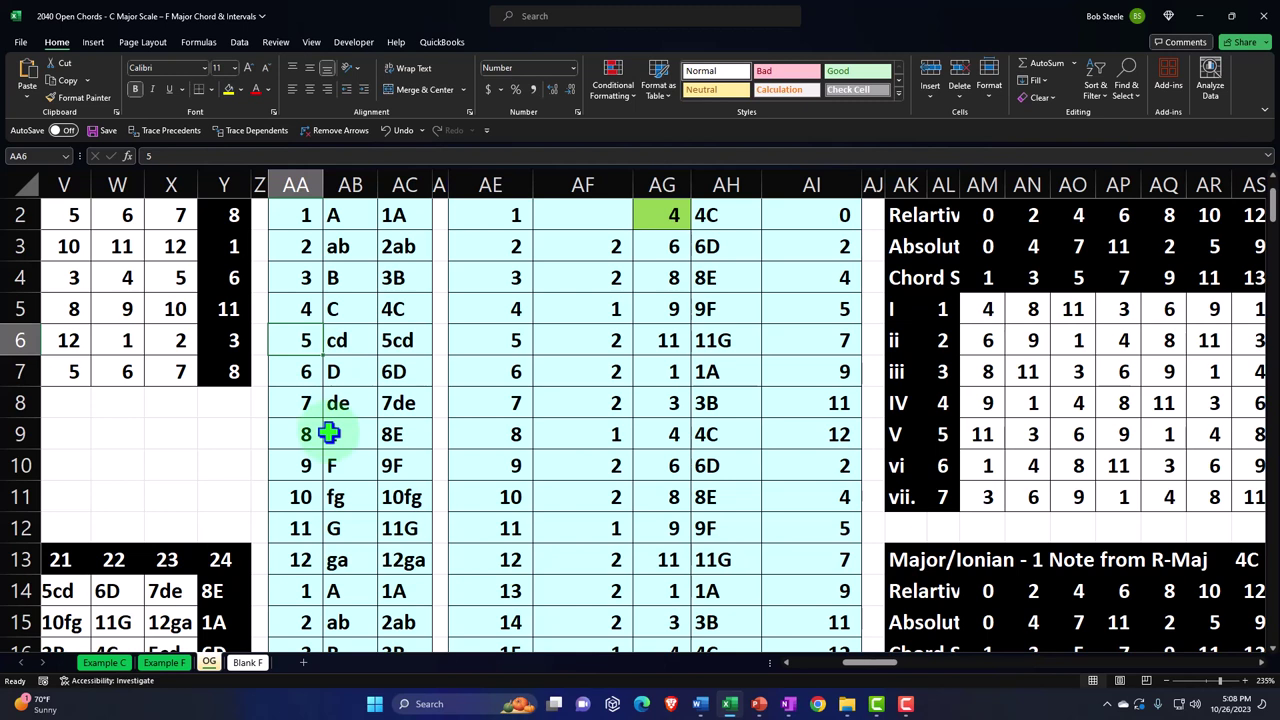
key("Down")
key("Down")
key("Down")
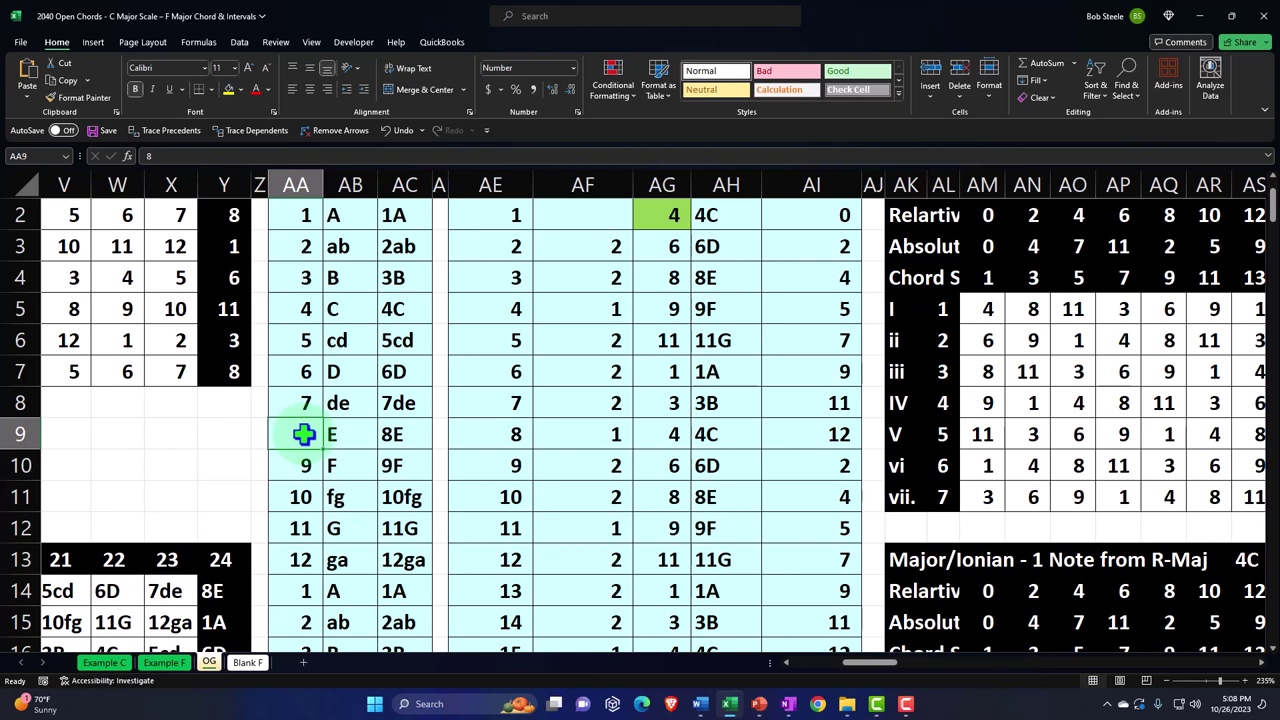
scroll(306, 434, "up", 1)
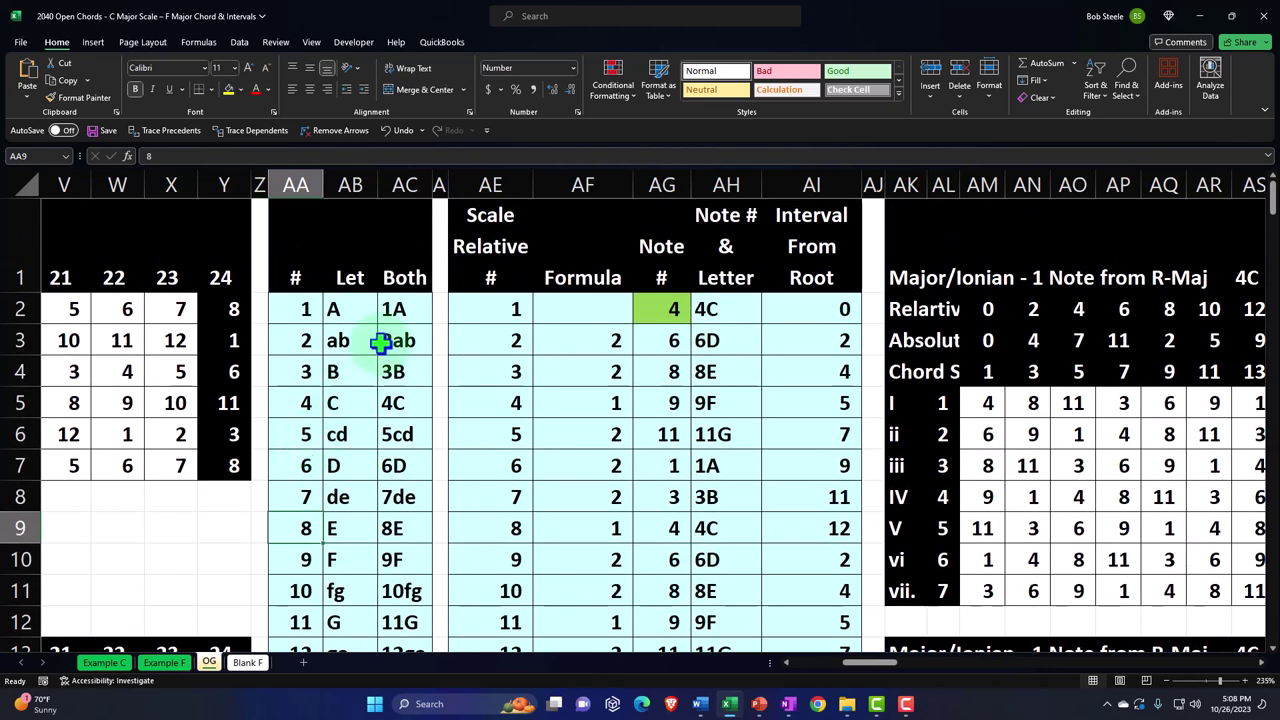
left_click(390, 316)
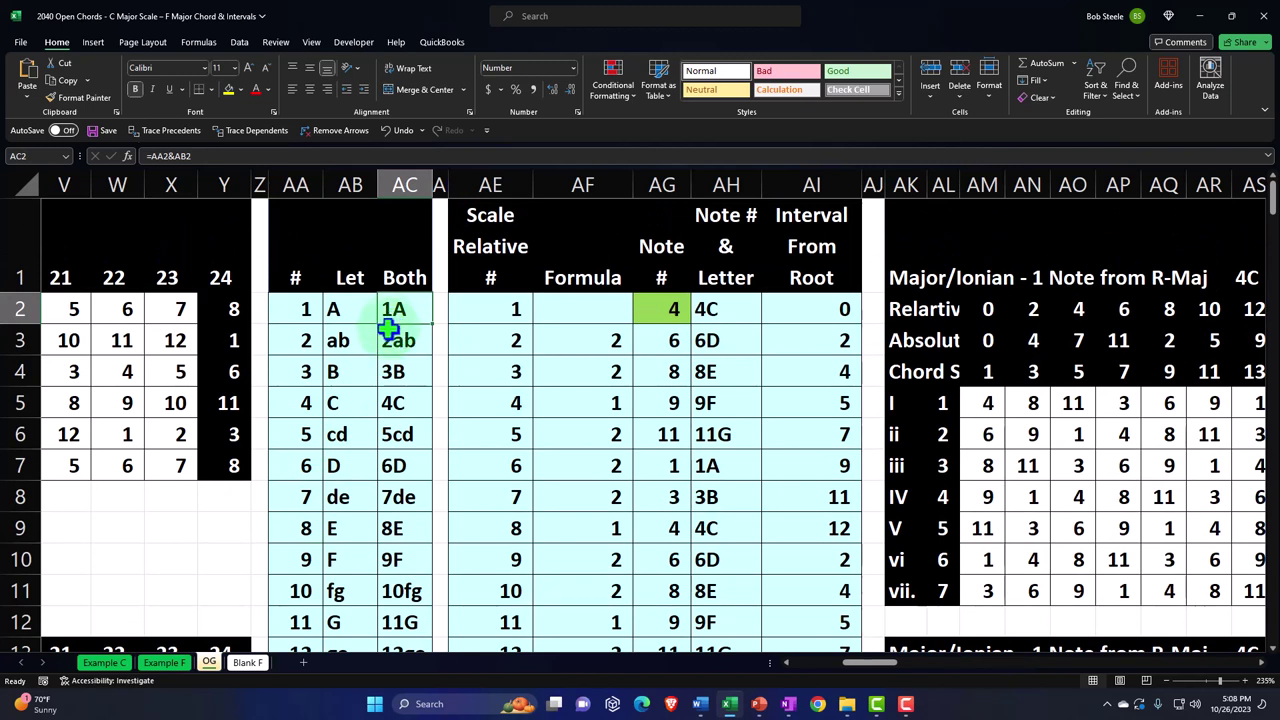
left_click(388, 345)
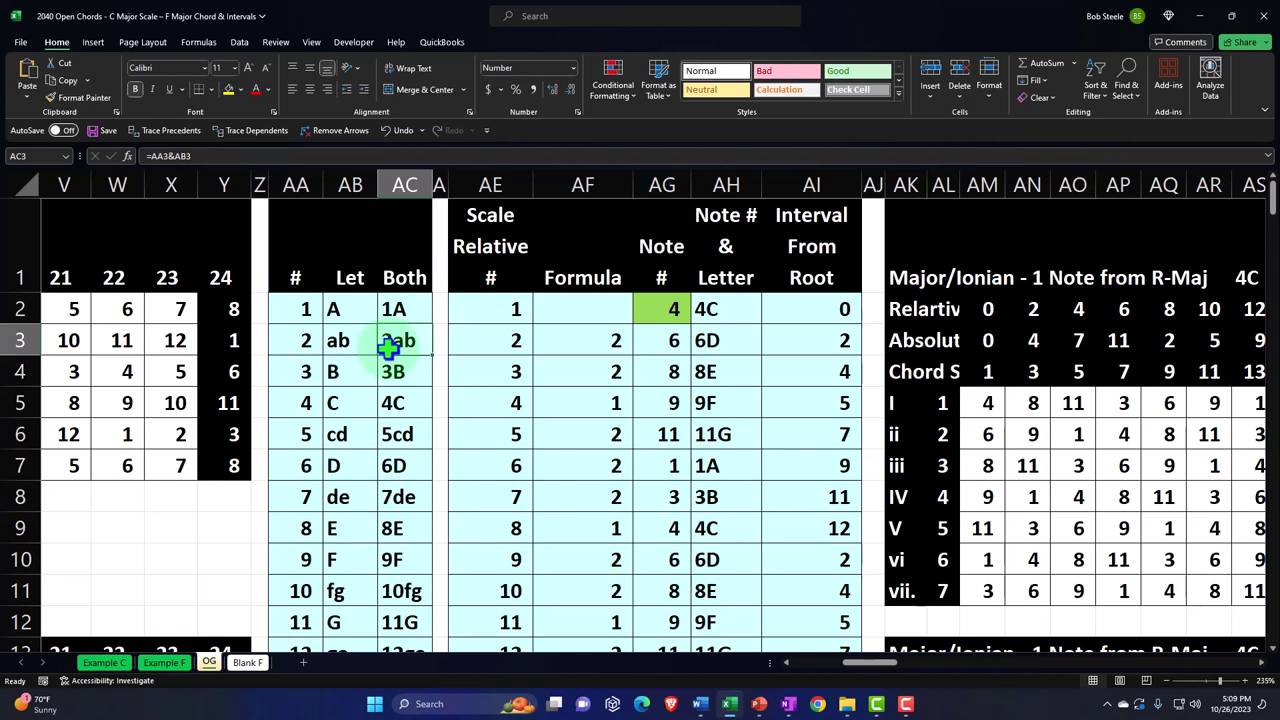
key("Right")
key("Right")
key("Right")
key("Right")
key("Right")
key("Right")
key("Right")
key("Right")
key("Right")
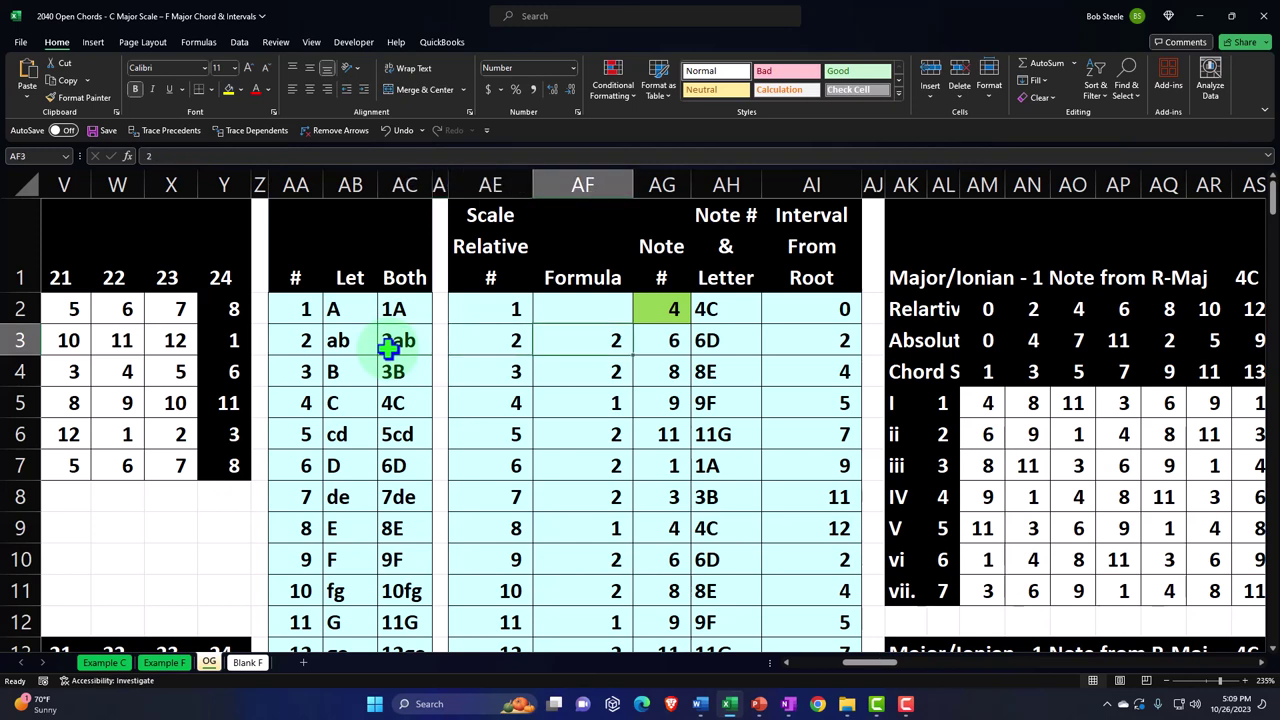
key("Right")
key("Right")
key("Right")
key("Right")
key("Right")
key("Right")
key("Right")
key("Right")
key("Right")
key("Right")
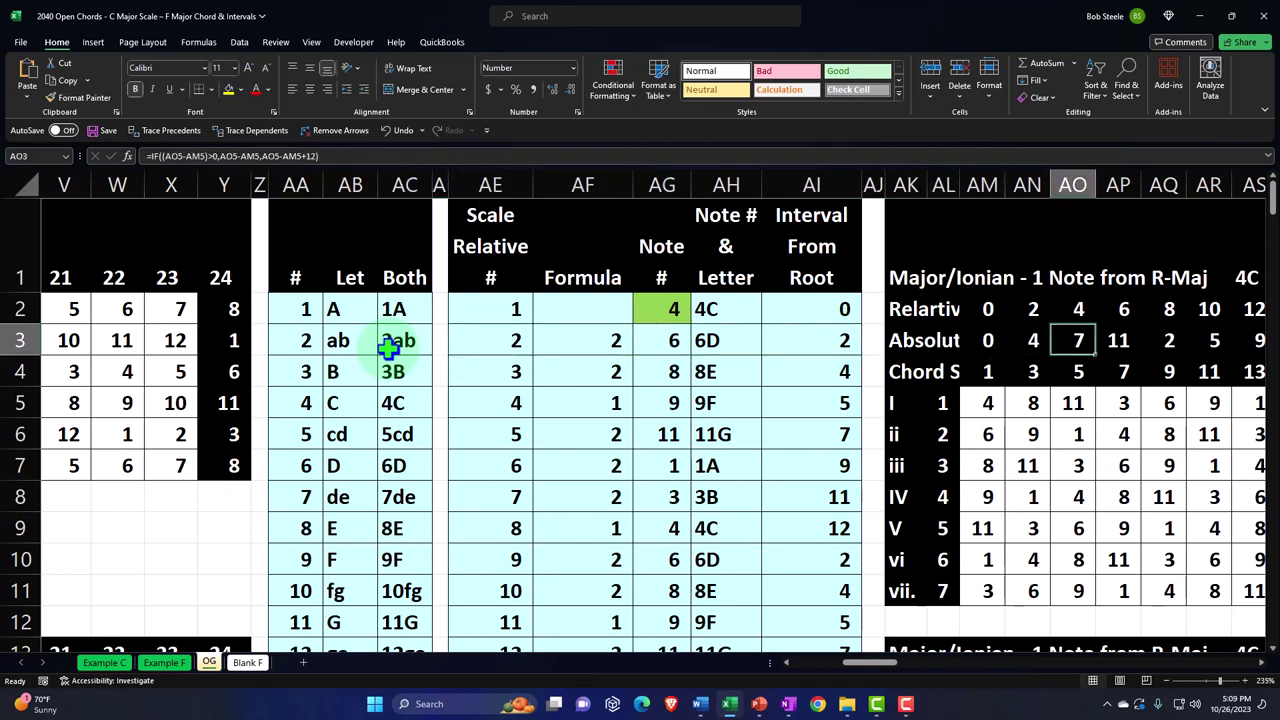
key("Left")
key("Left")
key("Left")
key("Left")
key("Left")
key("Left")
key("Left")
key("Left")
key("Left")
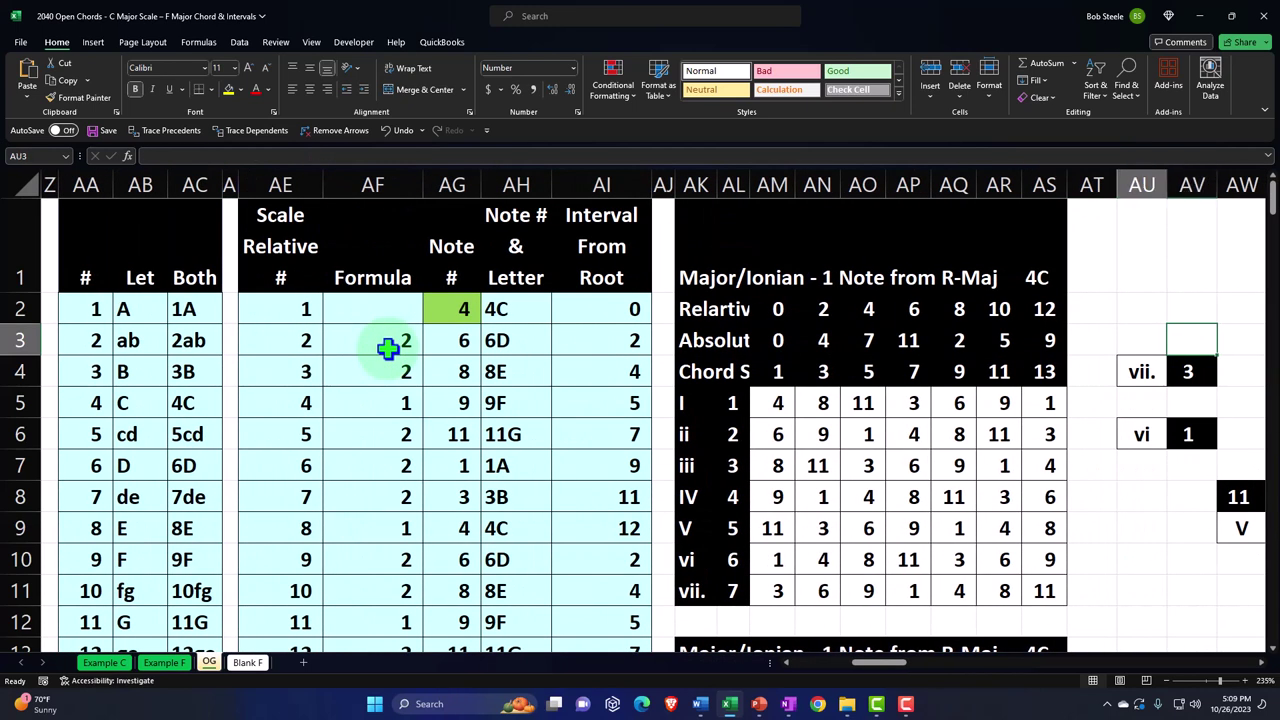
key("Left")
key("Left")
key("Left")
key("Left")
key("Left")
key("Left")
key("Left")
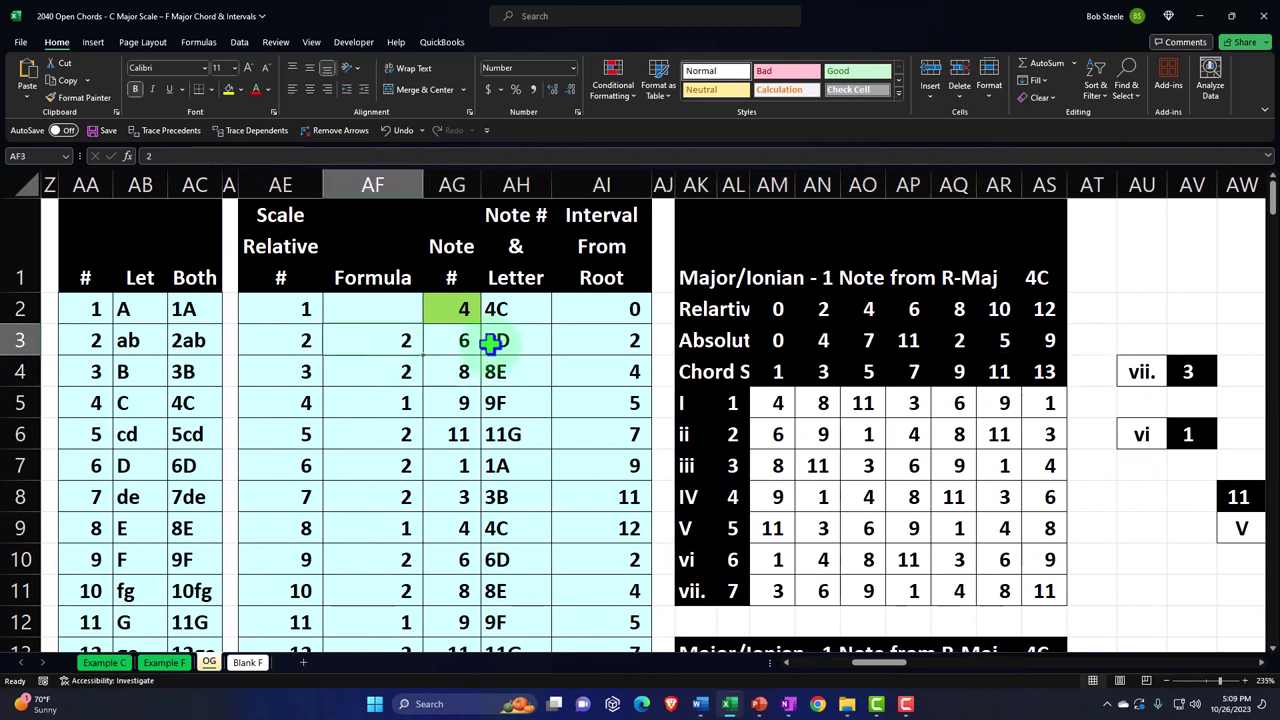
left_click(466, 309)
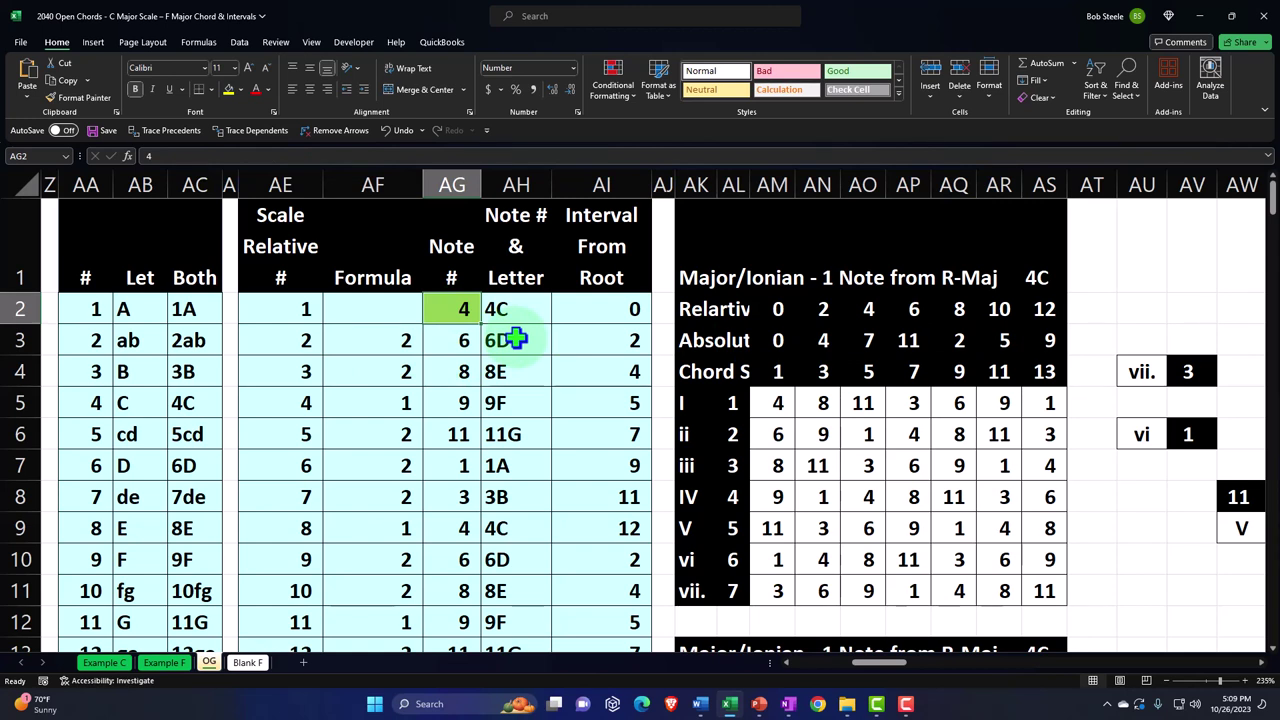
key("Left")
key("Down")
key("Down")
key("Down")
key("Down")
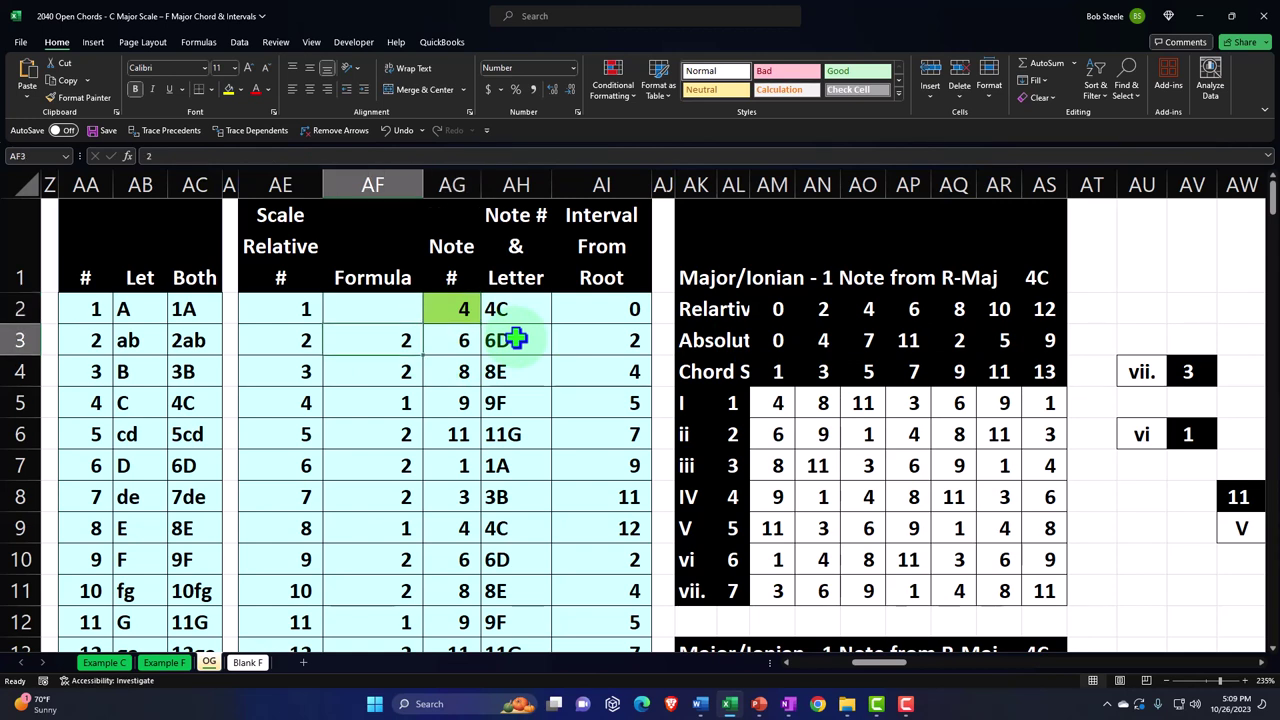
key("Down")
key("Down")
key("Down")
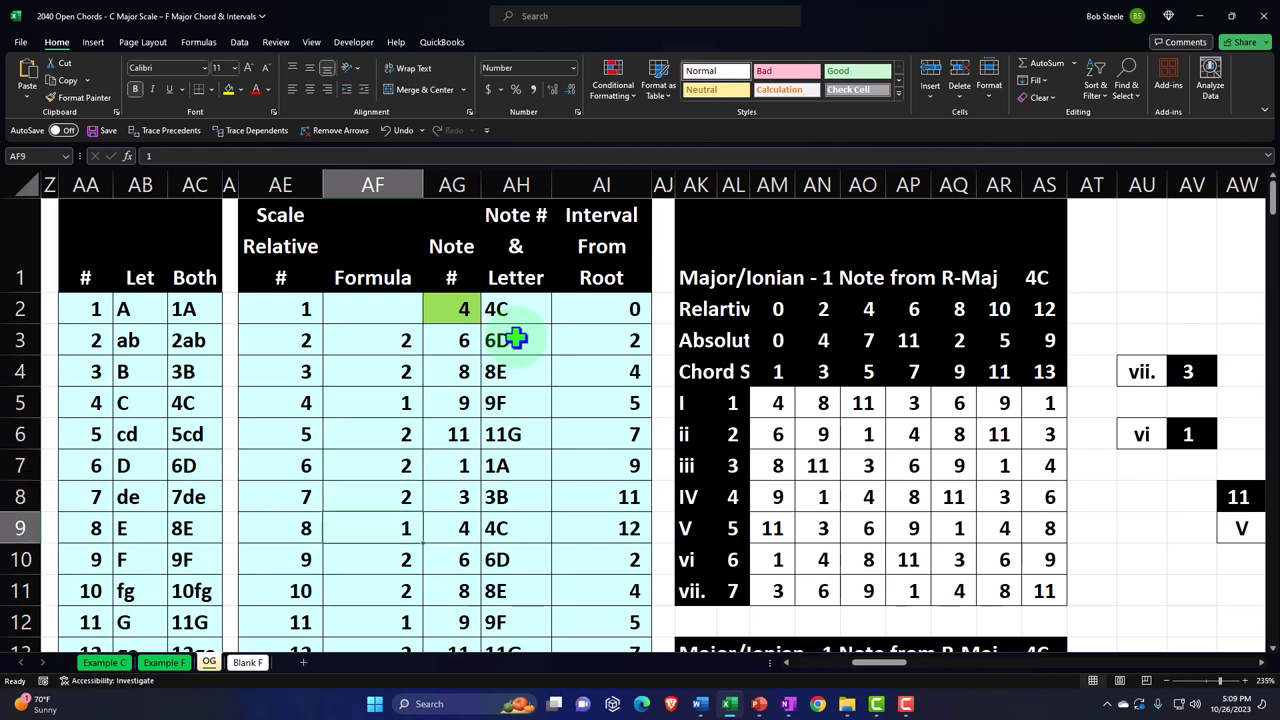
left_click(413, 338)
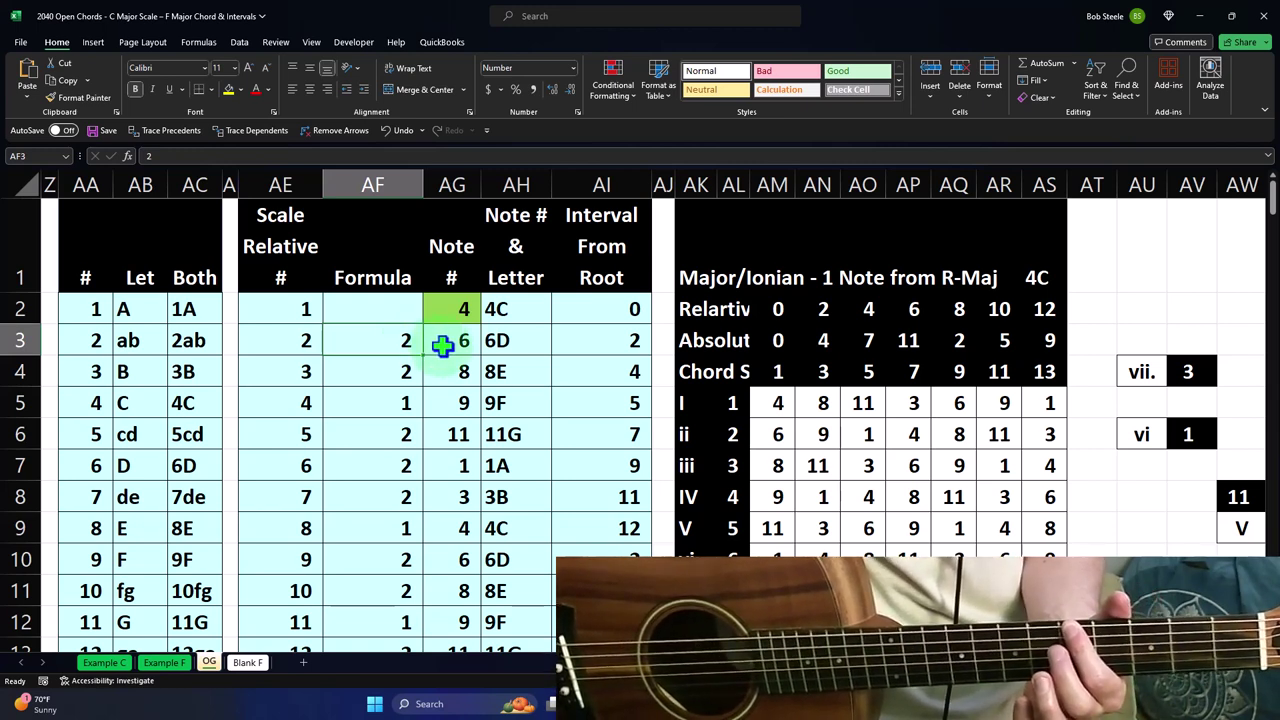
left_click(443, 344)
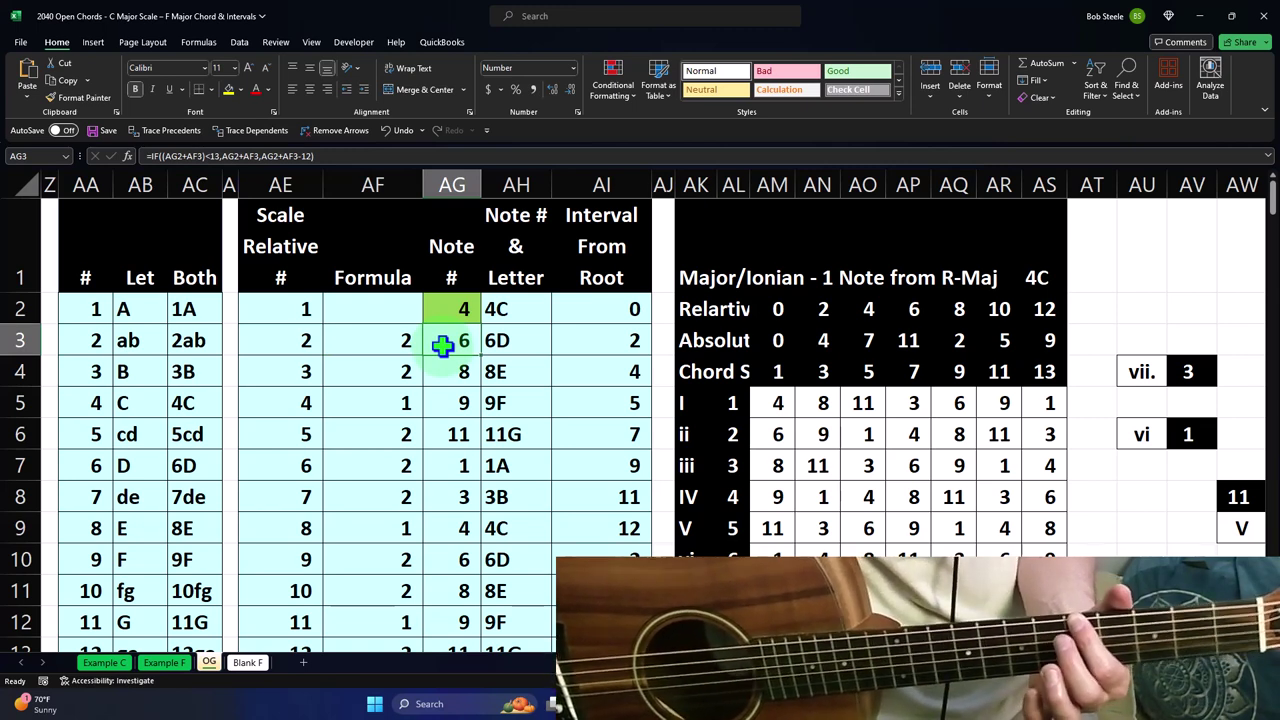
left_click(443, 315)
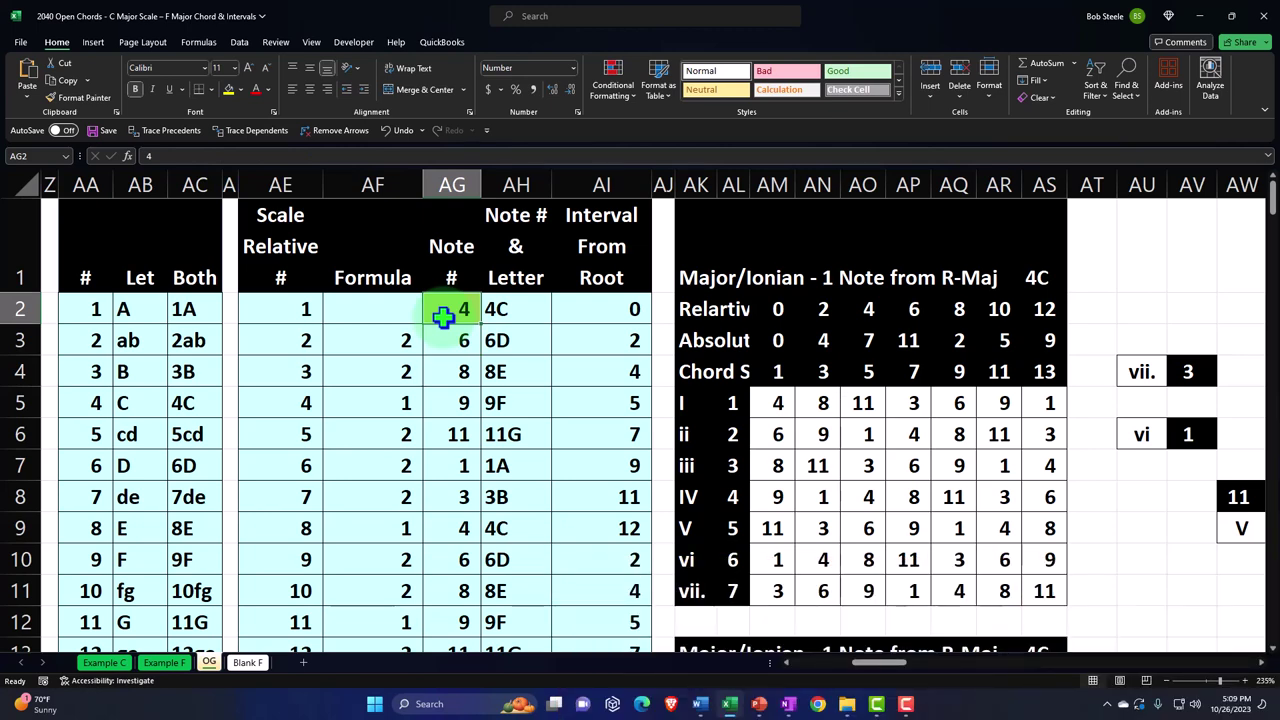
key("Left")
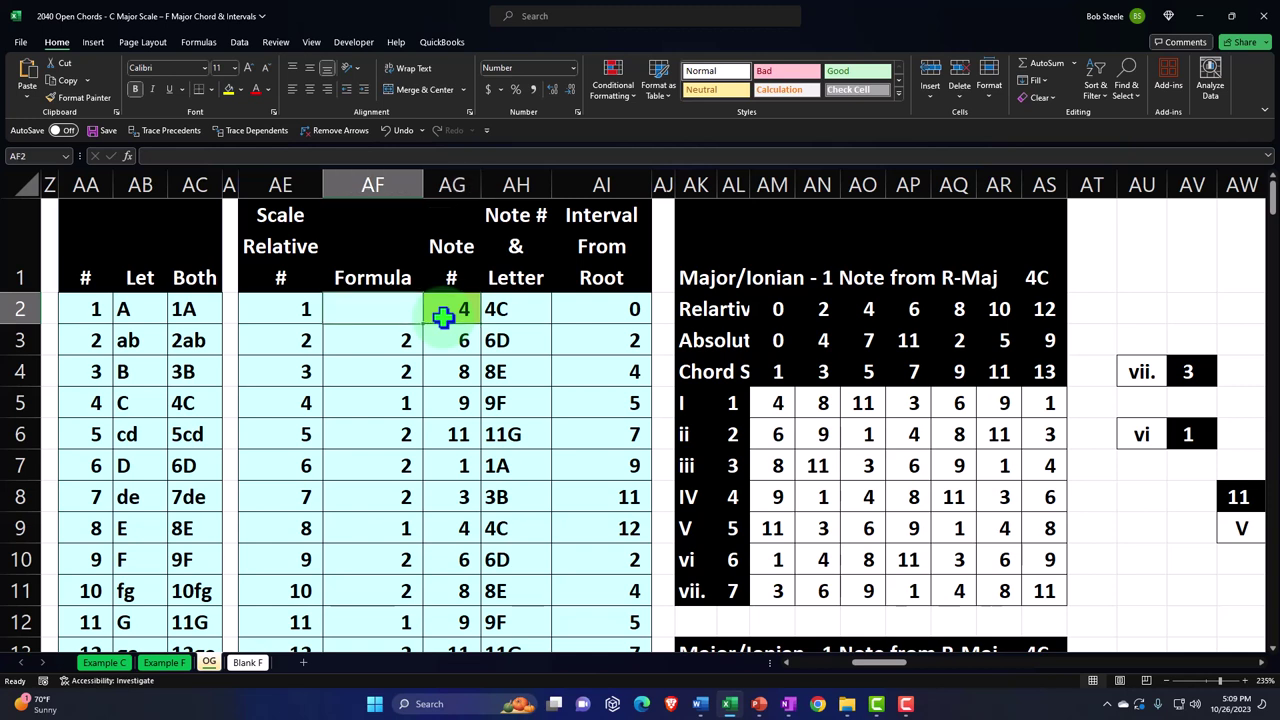
key("Right")
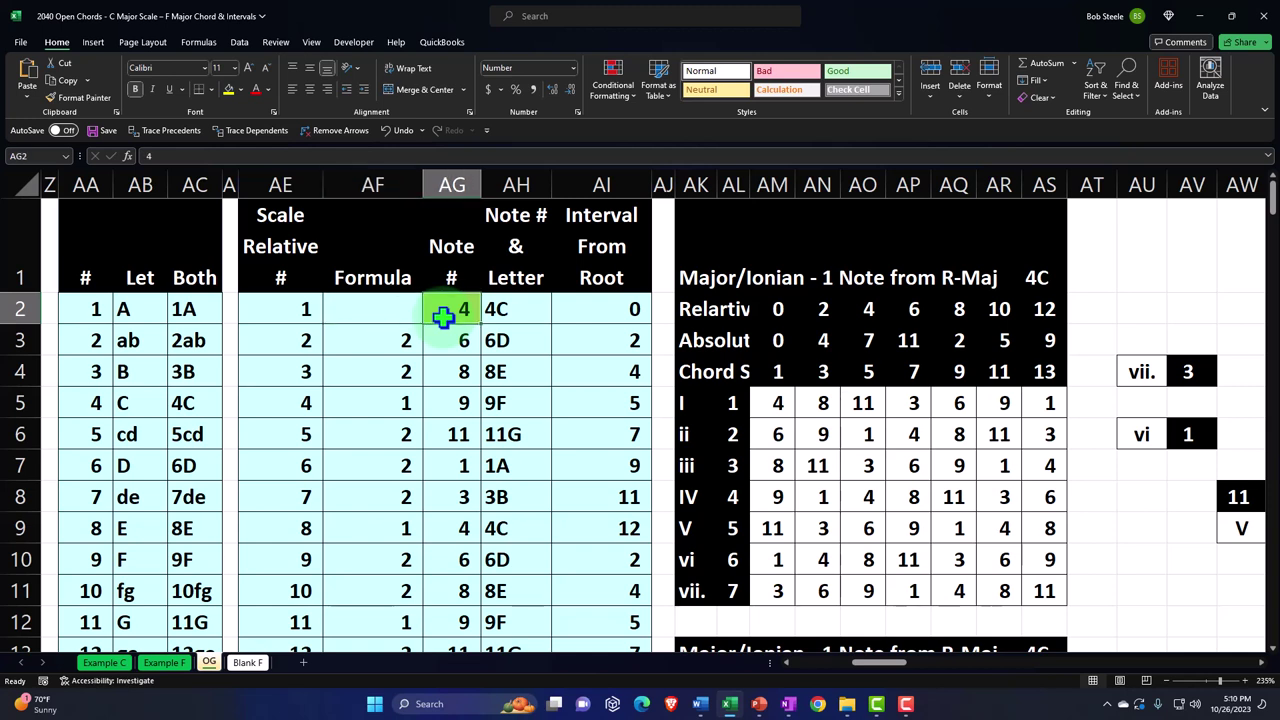
key("Down")
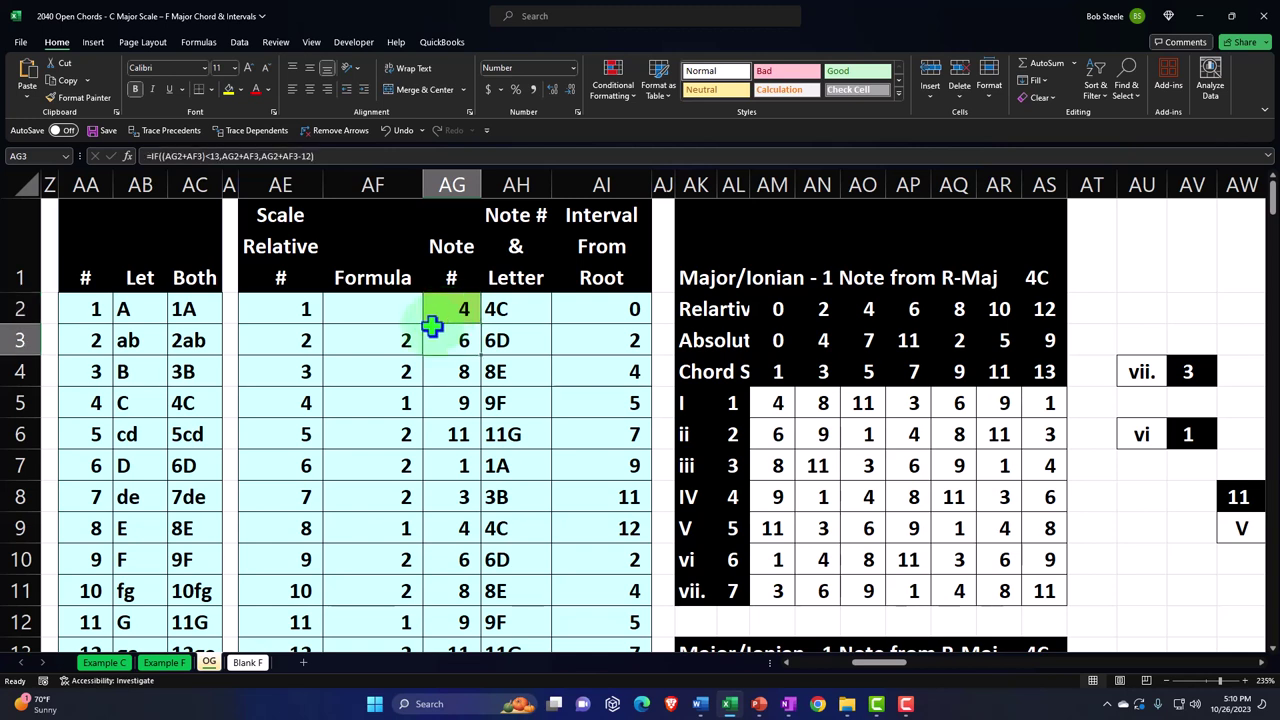
key("Down")
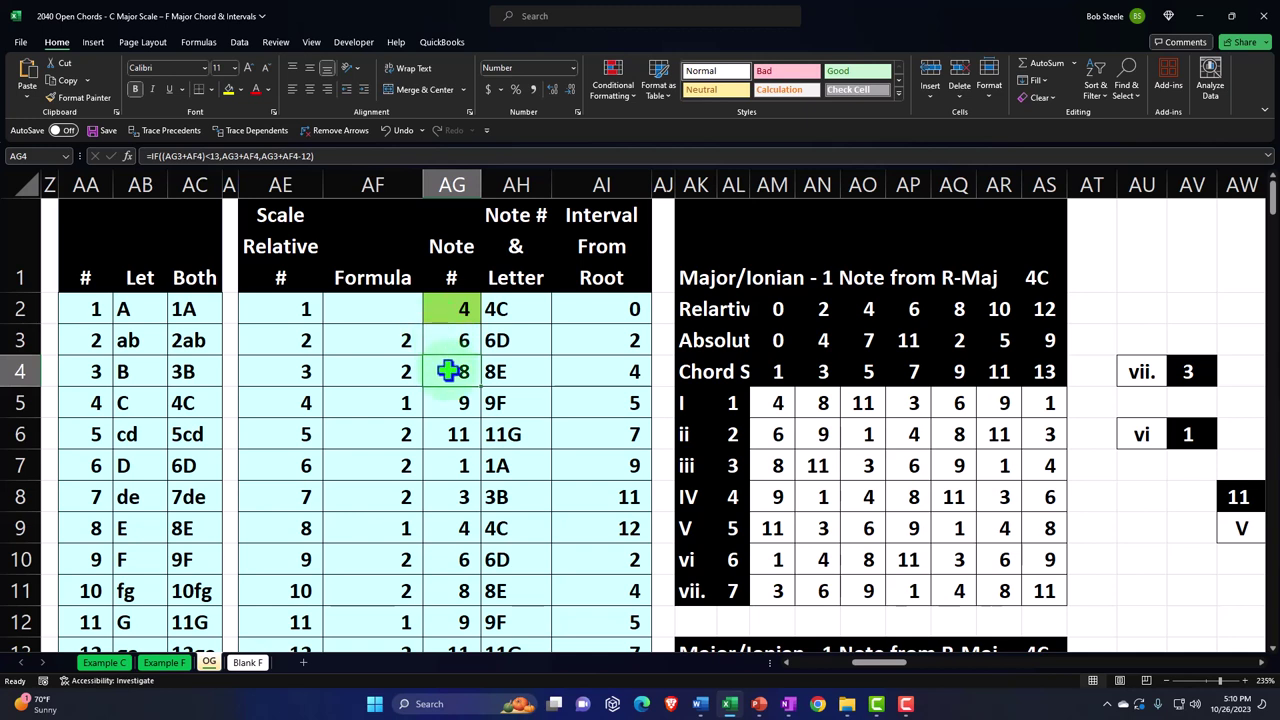
key("Down")
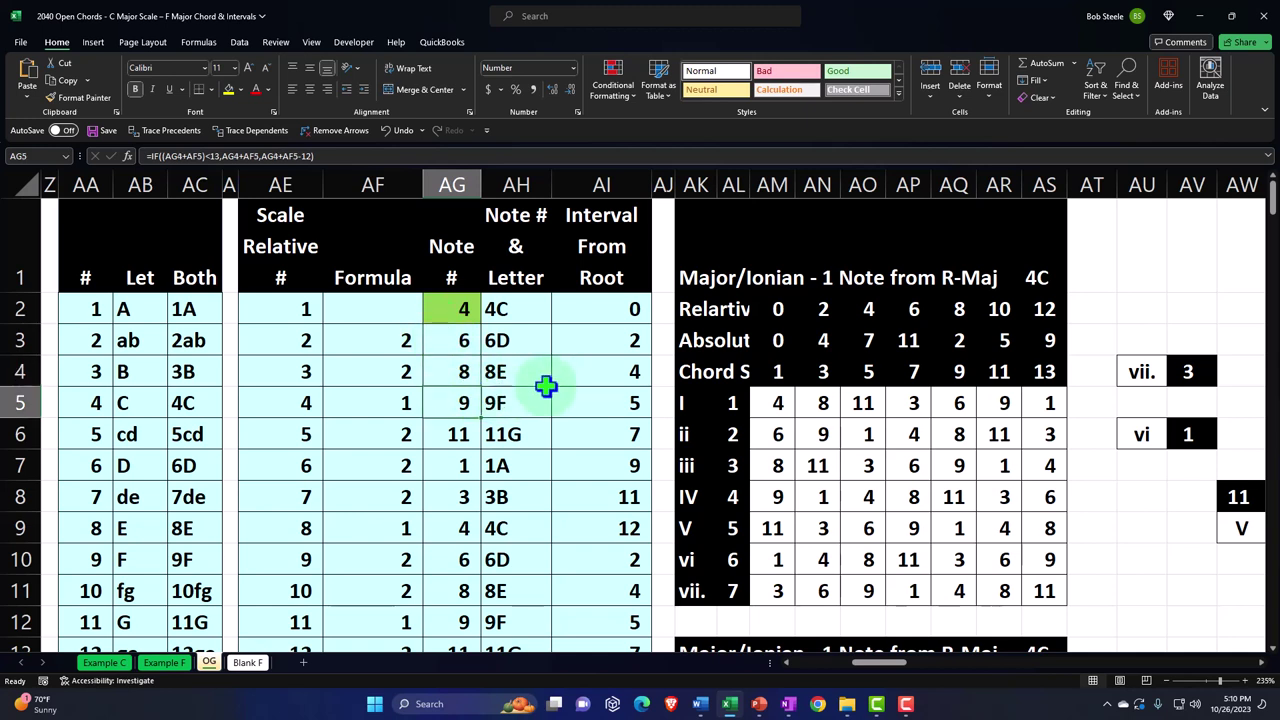
key("Down")
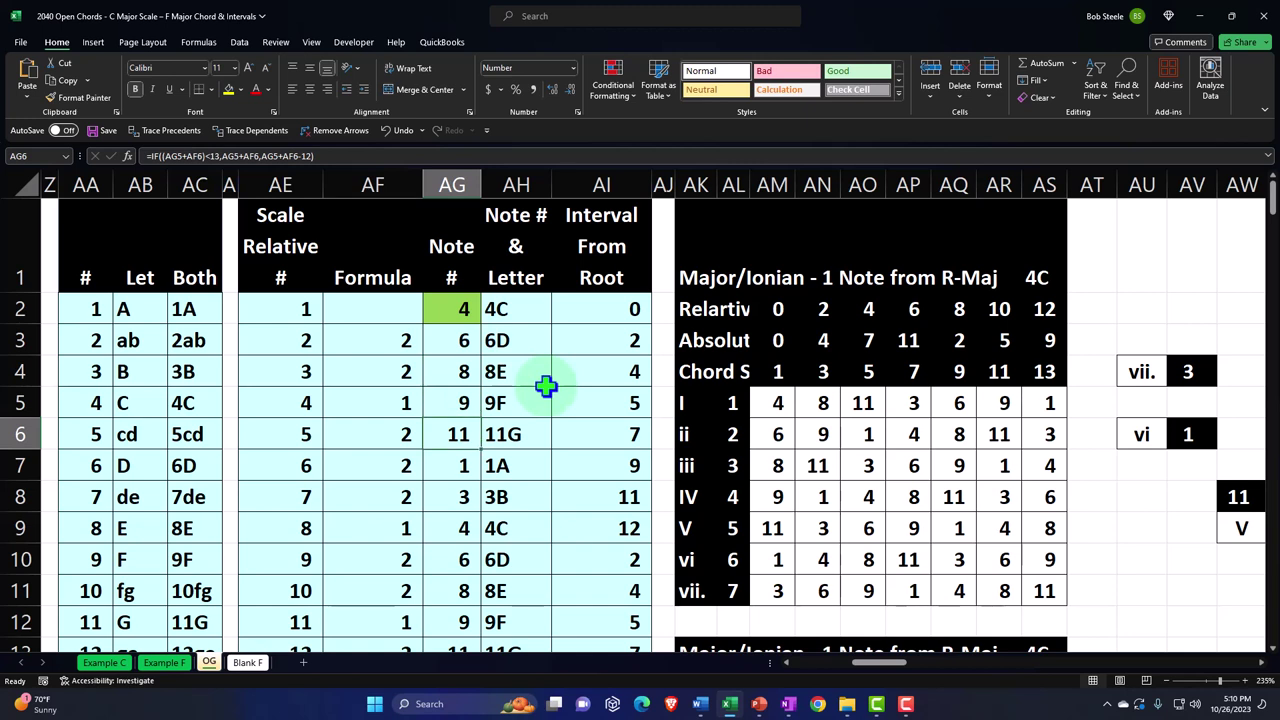
key("Down")
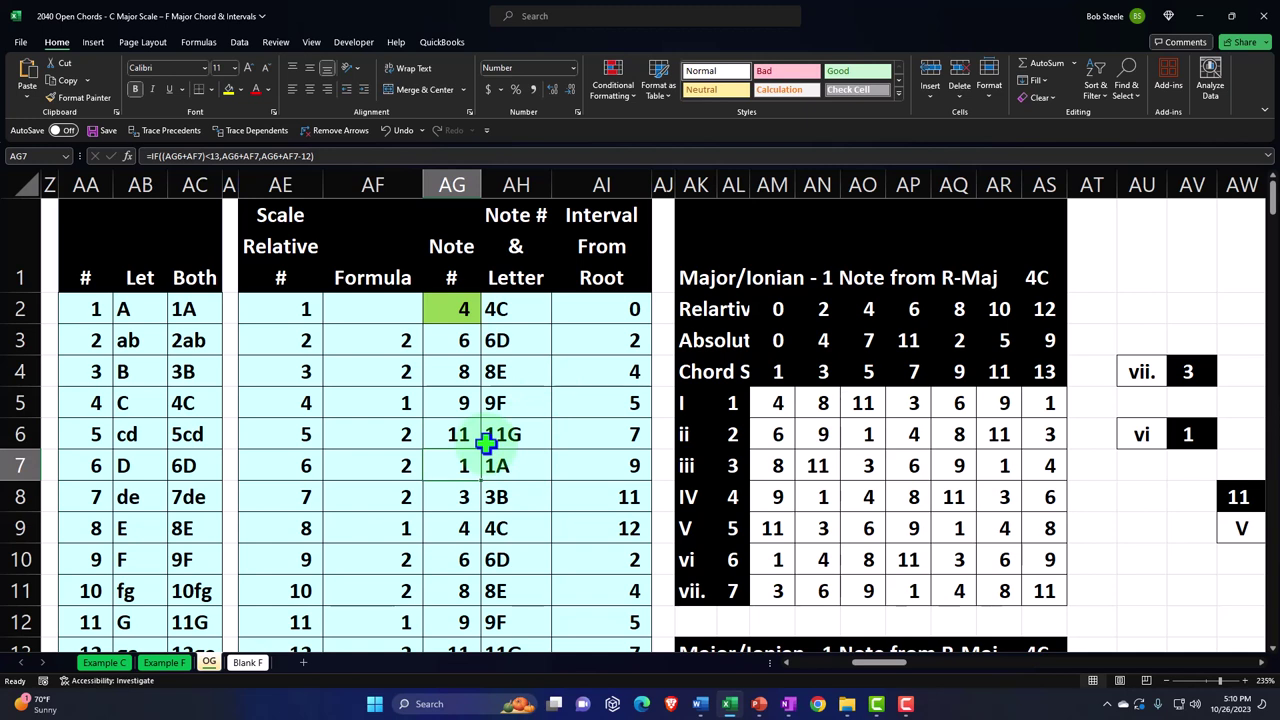
key("Down")
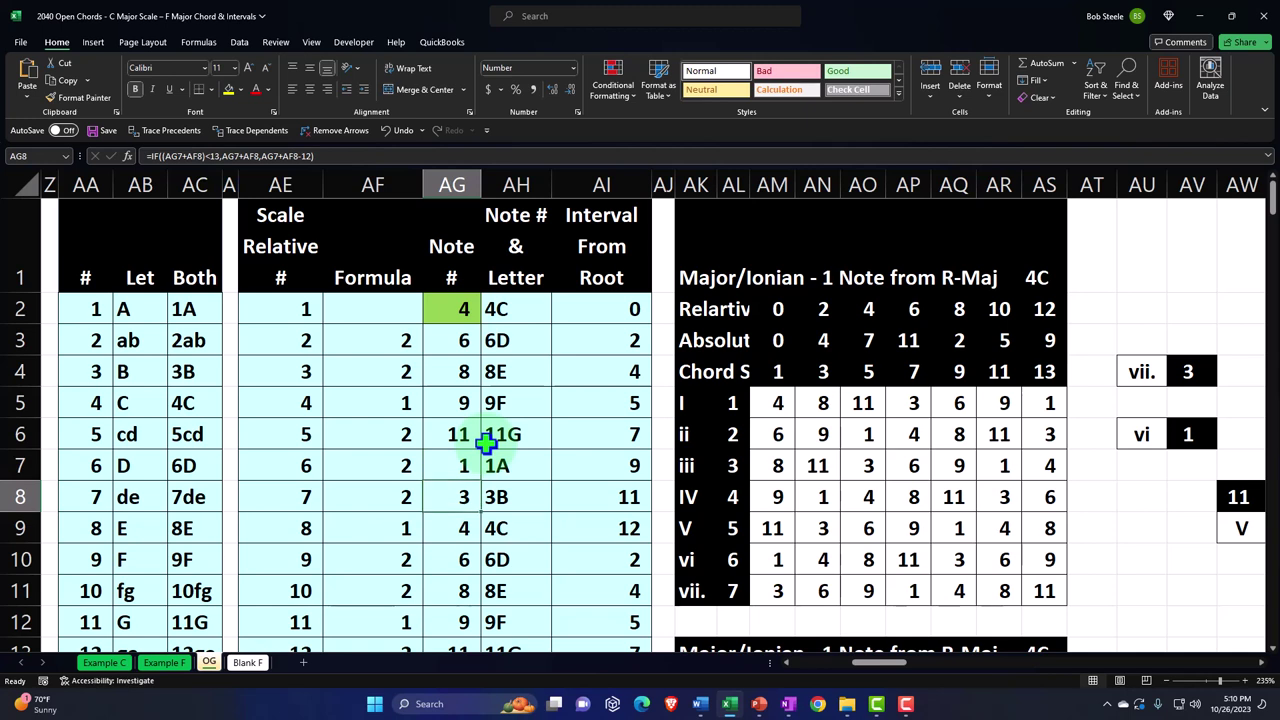
key("Down")
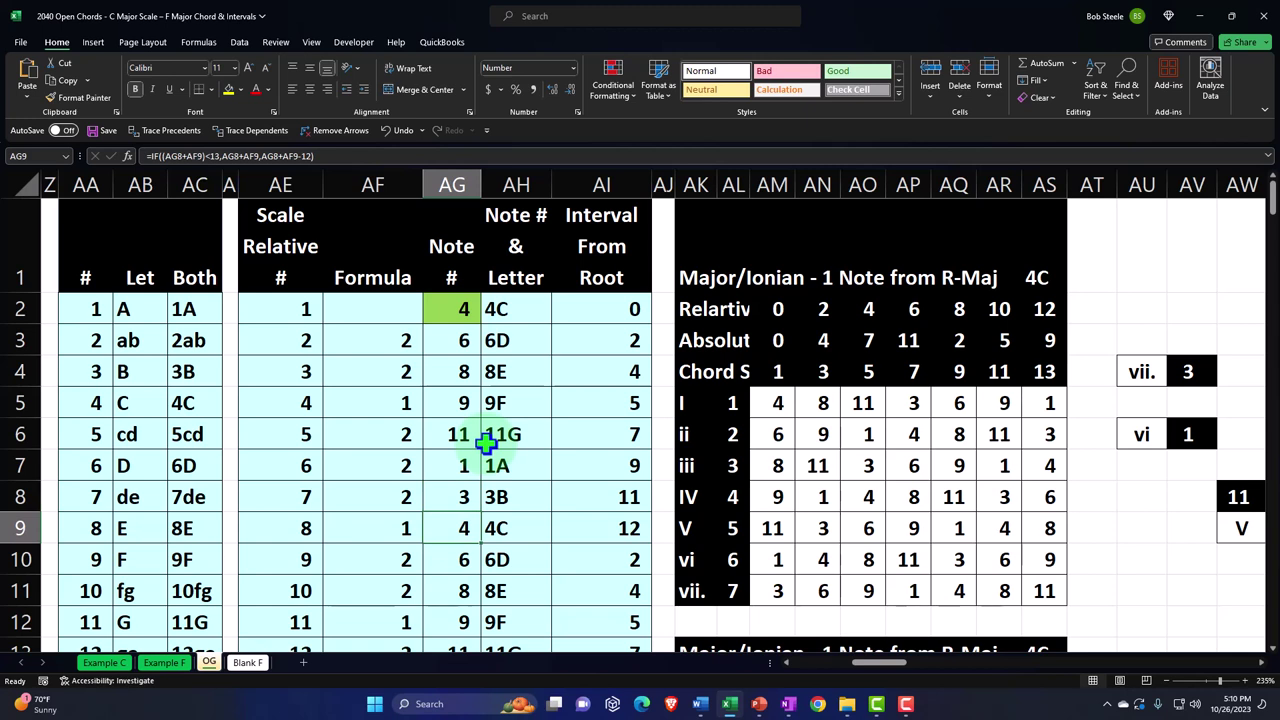
left_click(512, 532)
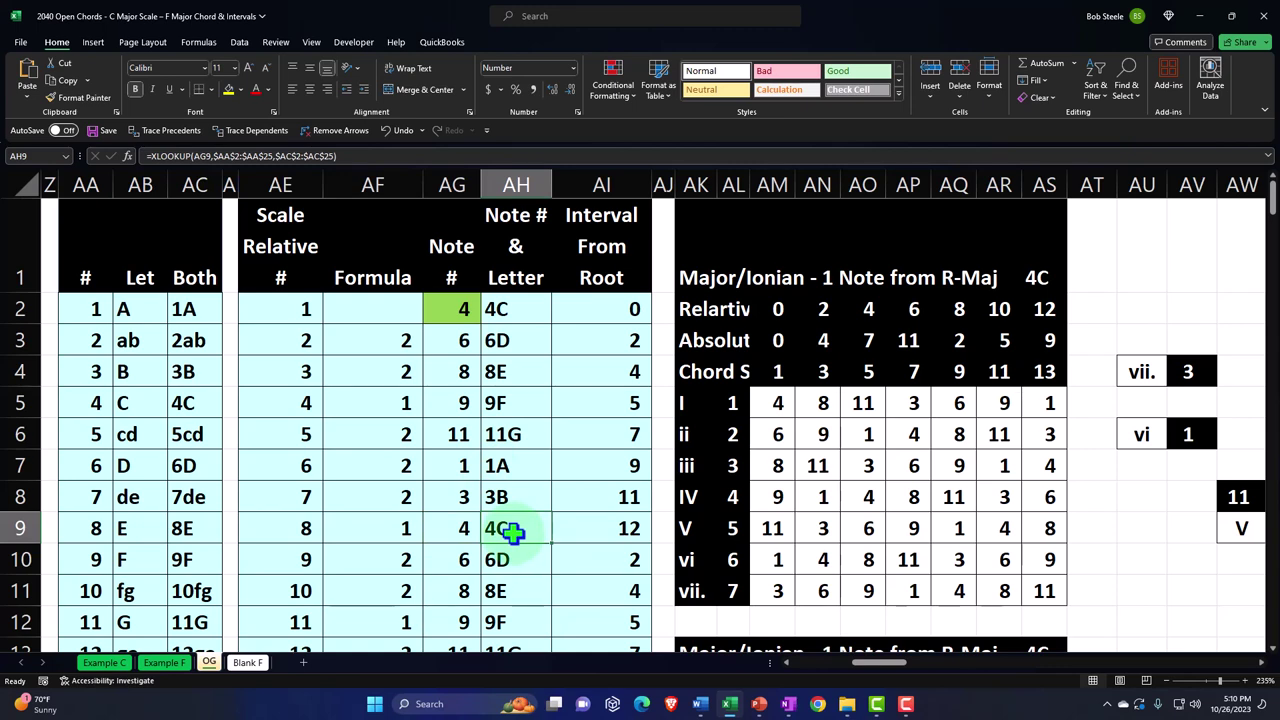
- On Blank F, step through the chord degree numbers and the I chord's first note lookup
left_click(250, 664)
left_click(381, 376)
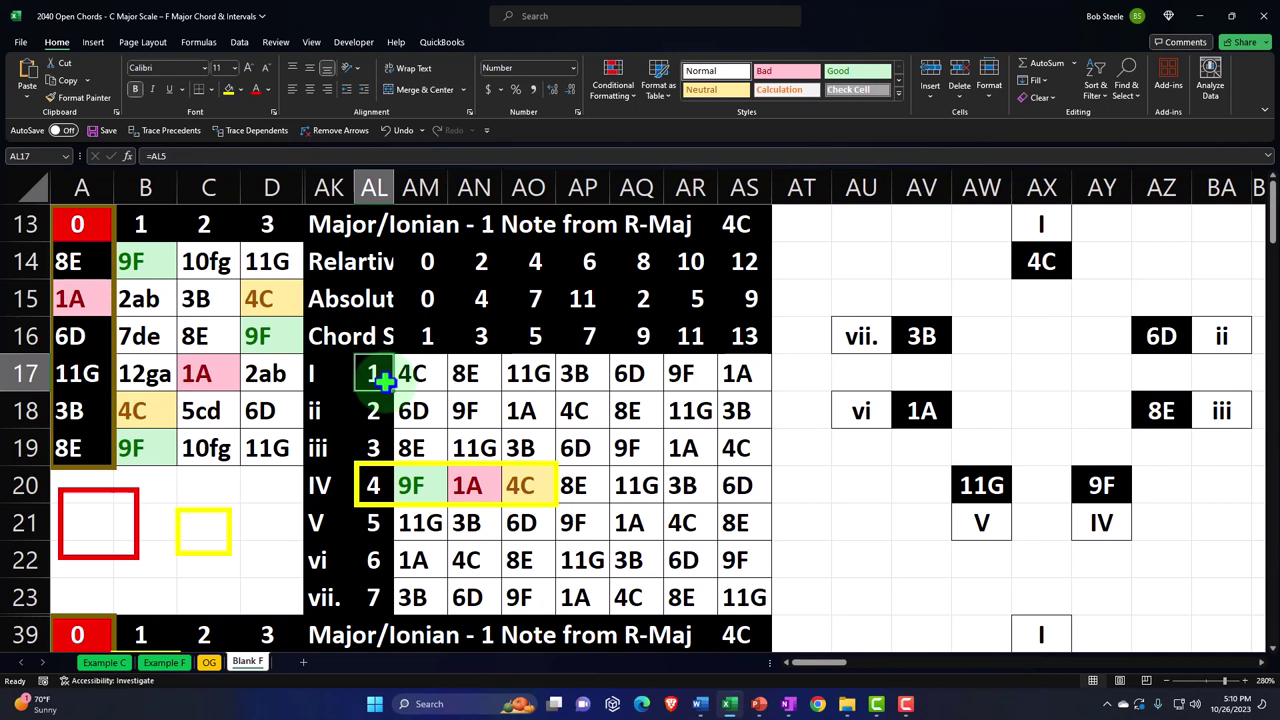
key("Down")
key("Down")
key("Down")
key("Down")
key("Down")
key("Down")
key("Up")
key("Up")
key("Up")
key("Up")
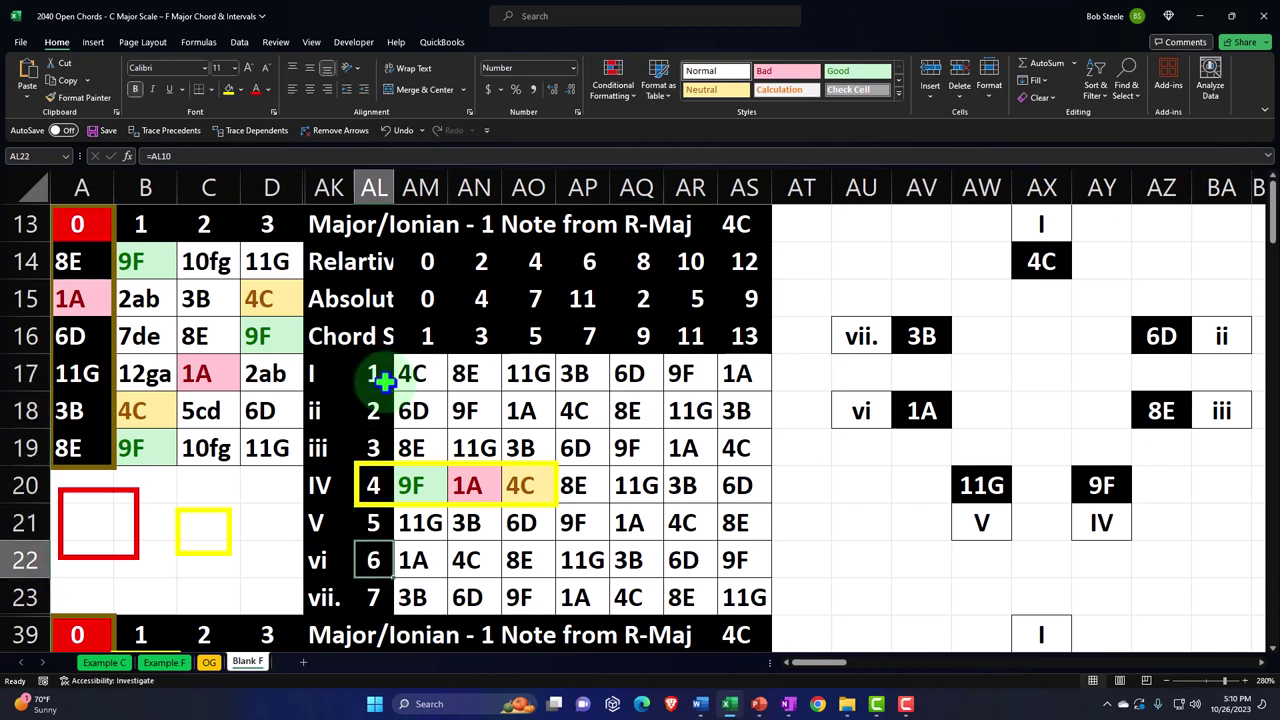
key("Up")
key("Up")
key("Down")
key("Down")
key("Down")
key("Down")
key("Down")
key("Down")
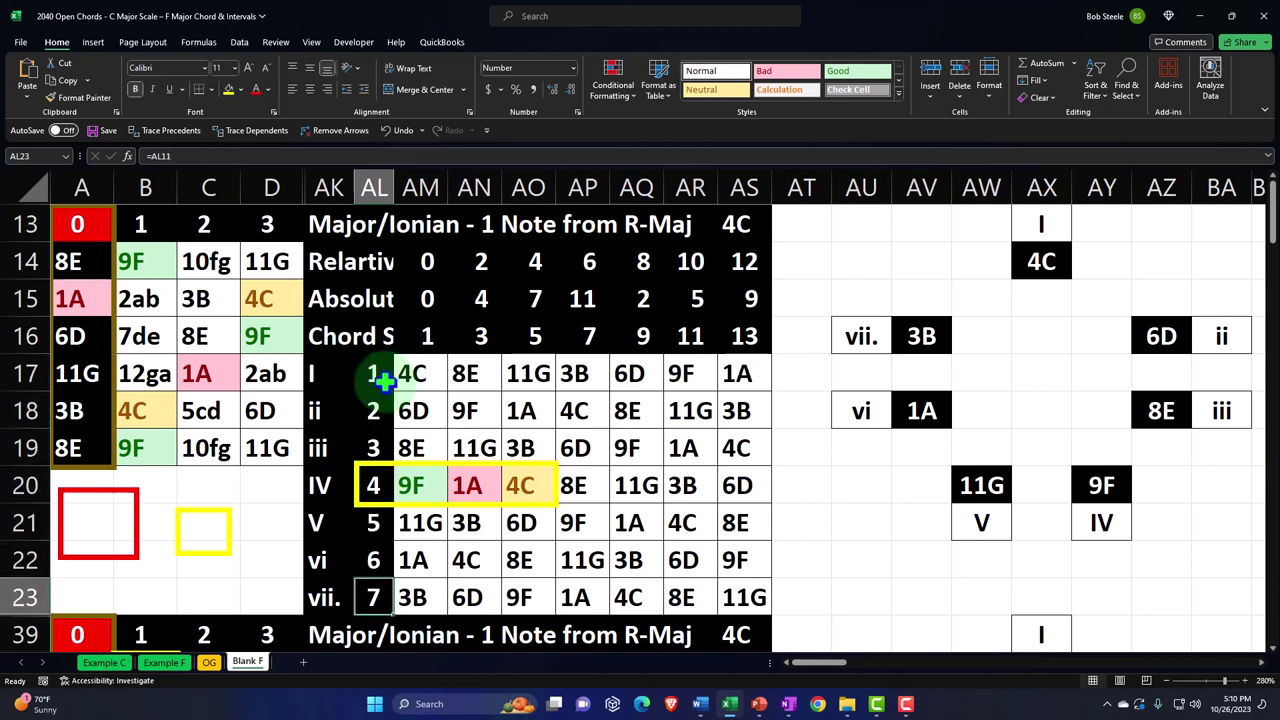
key("Up")
key("Up")
key("Up")
key("Up")
key("Up")
key("Up")
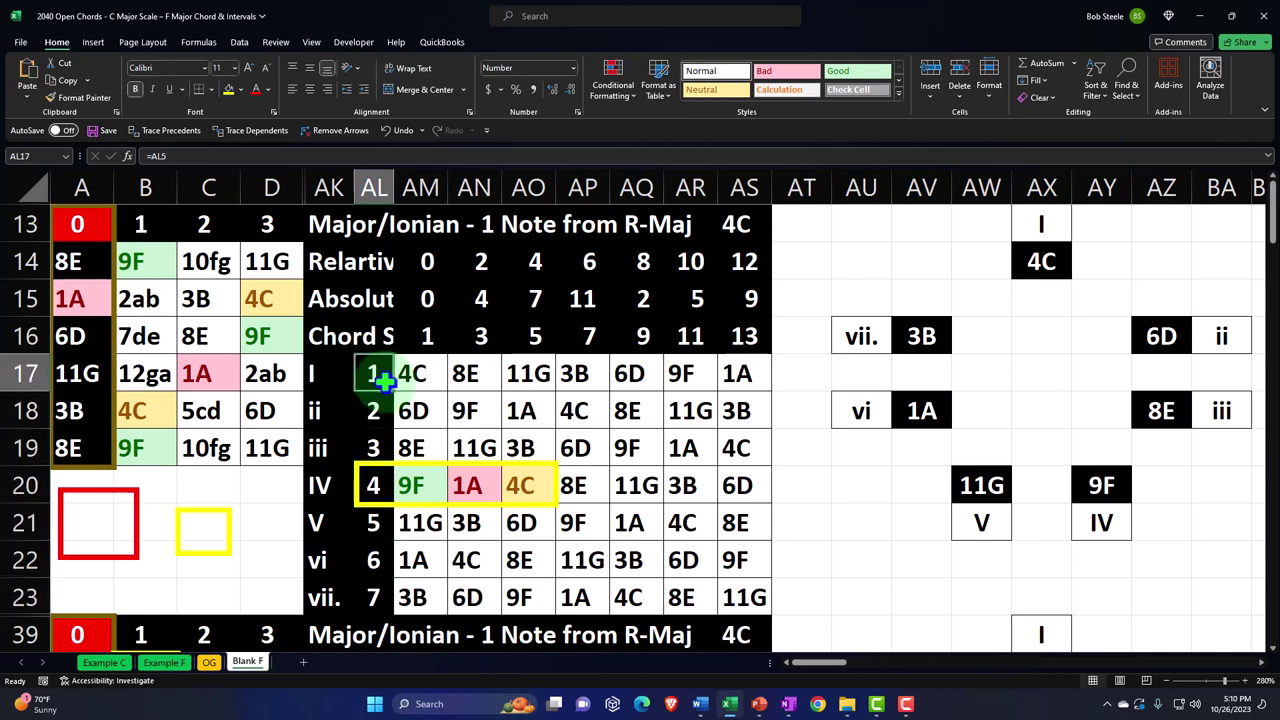
key("Right")
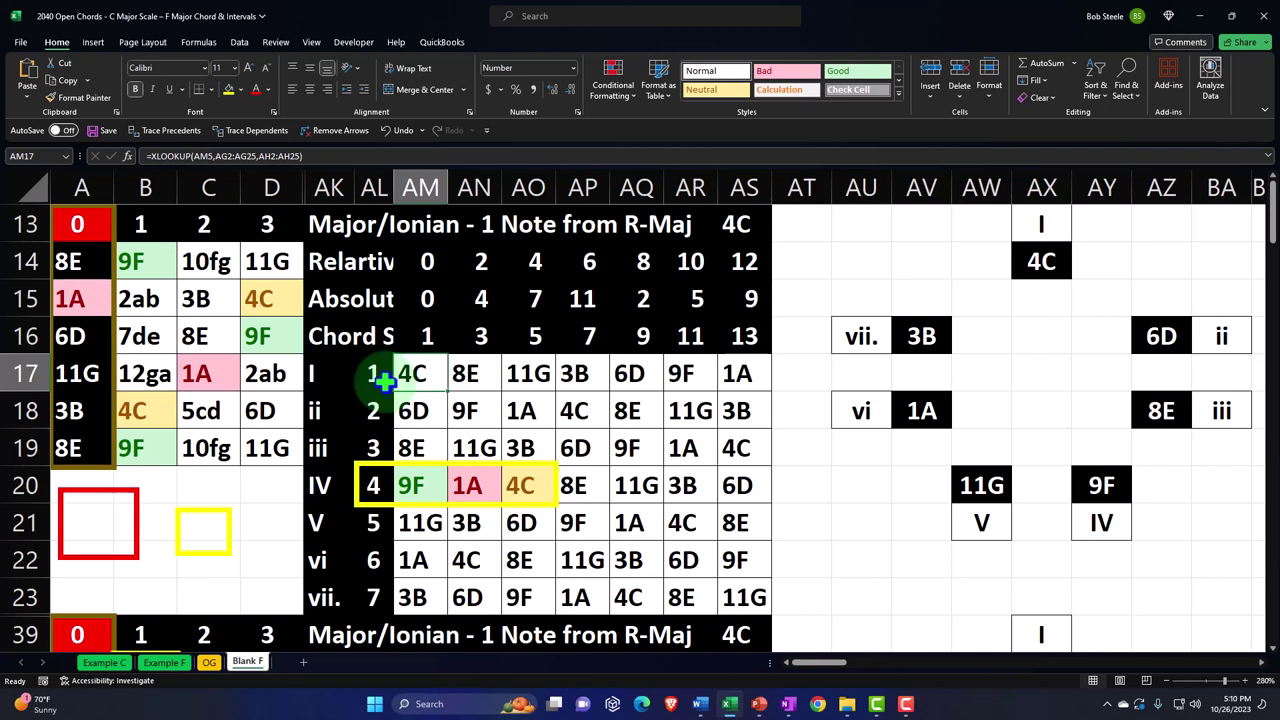
key("Left")
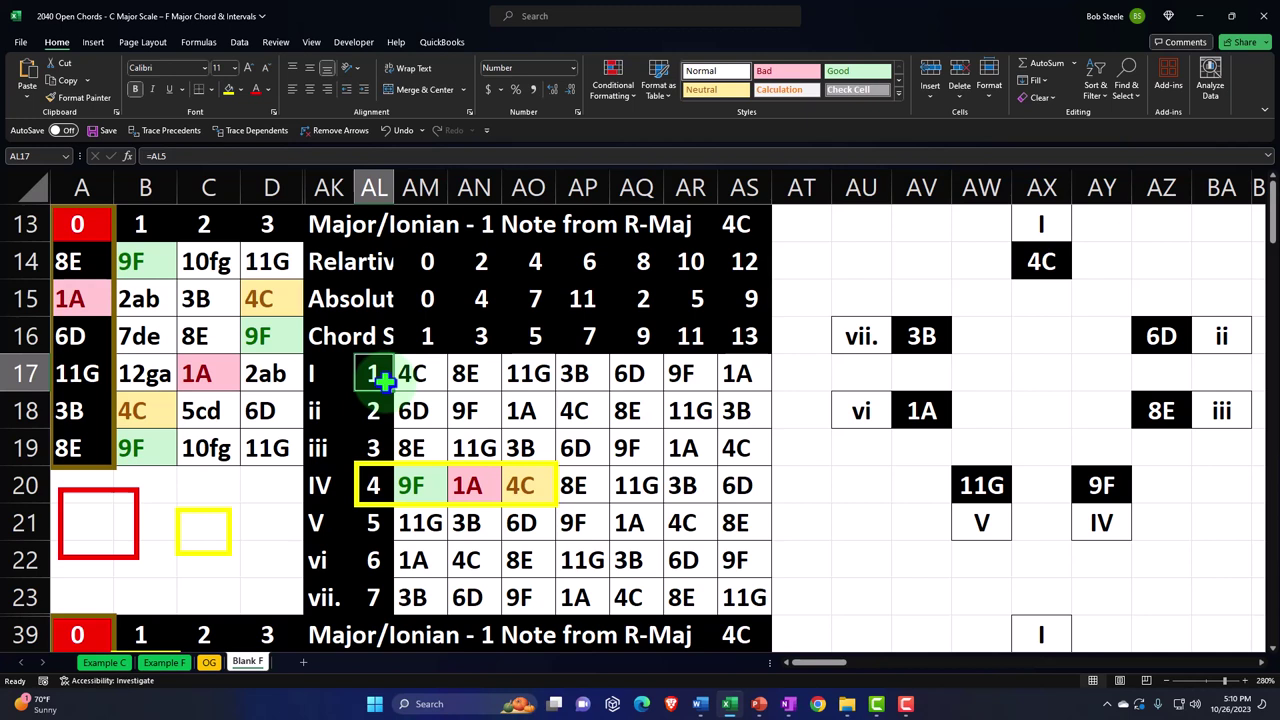
key("Down")
key("Down")
key("Down")
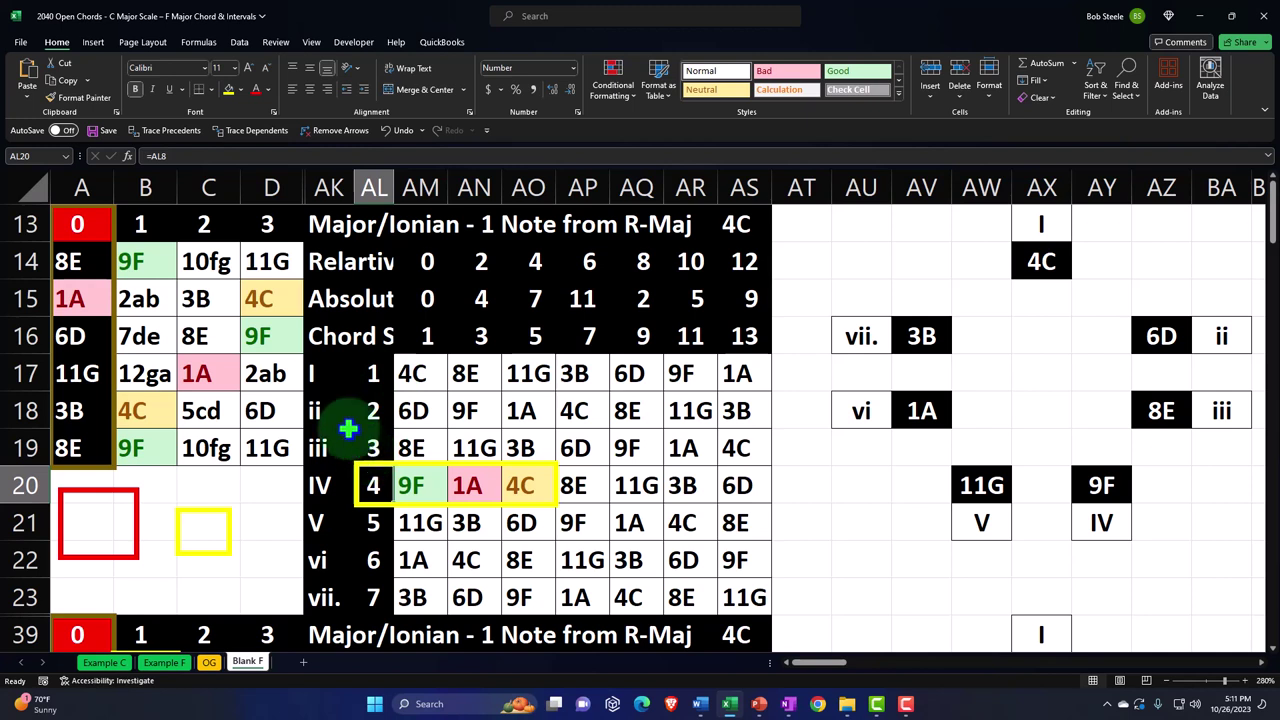
- Inspect the roman numeral labels in column AK, starting from the I label
left_click(322, 378)
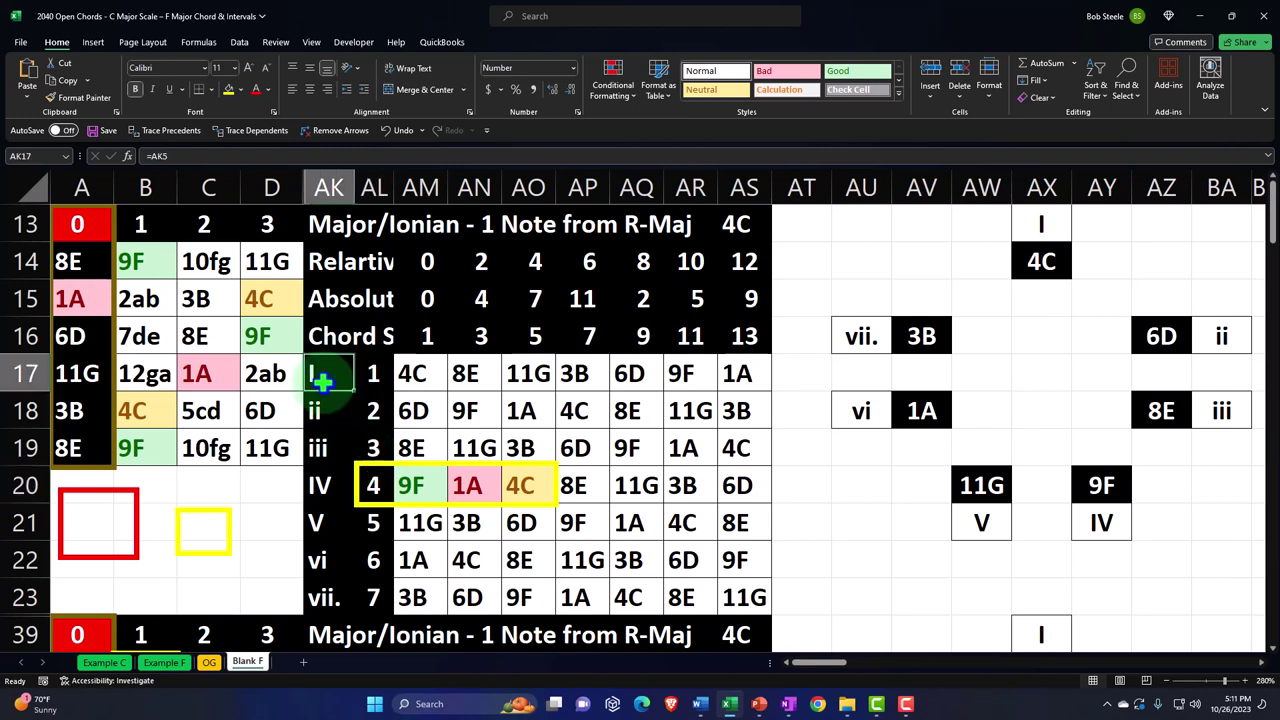
key("Down")
key("Down")
key("Down")
key("Down")
key("Down")
key("Down")
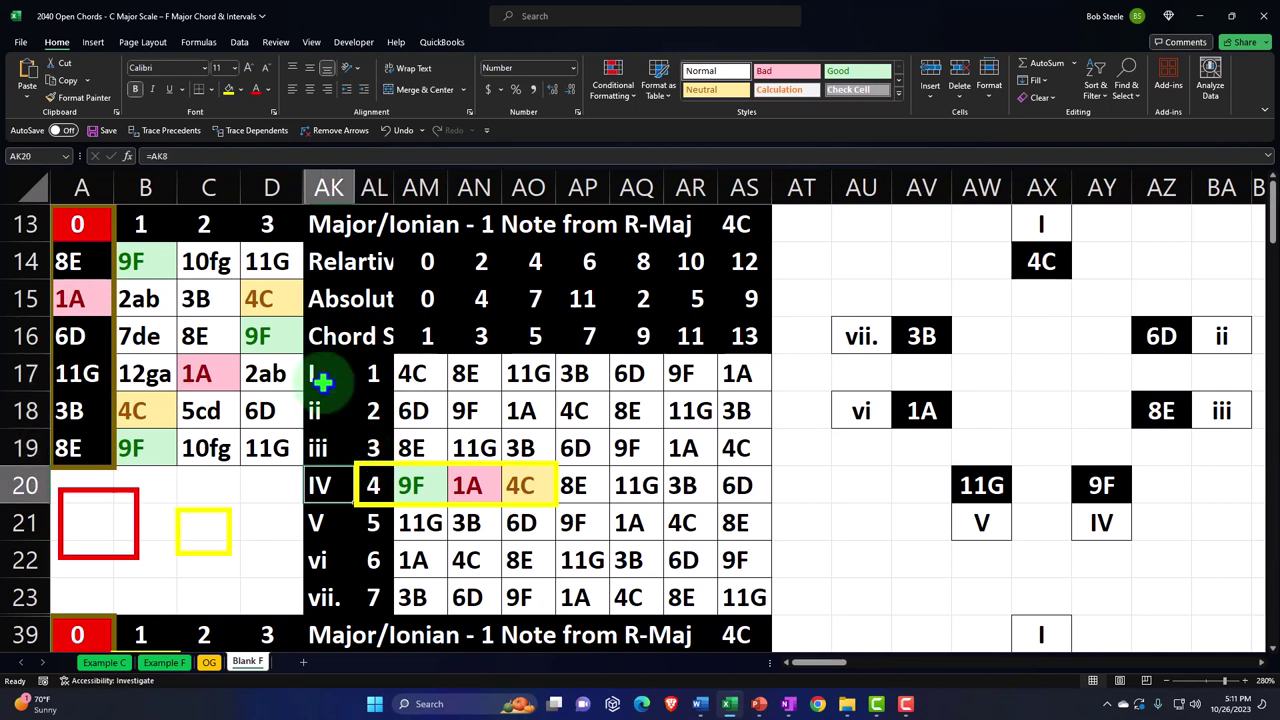
key("Up")
key("Up")
key("Up")
key("Up")
key("Up")
key("Up")
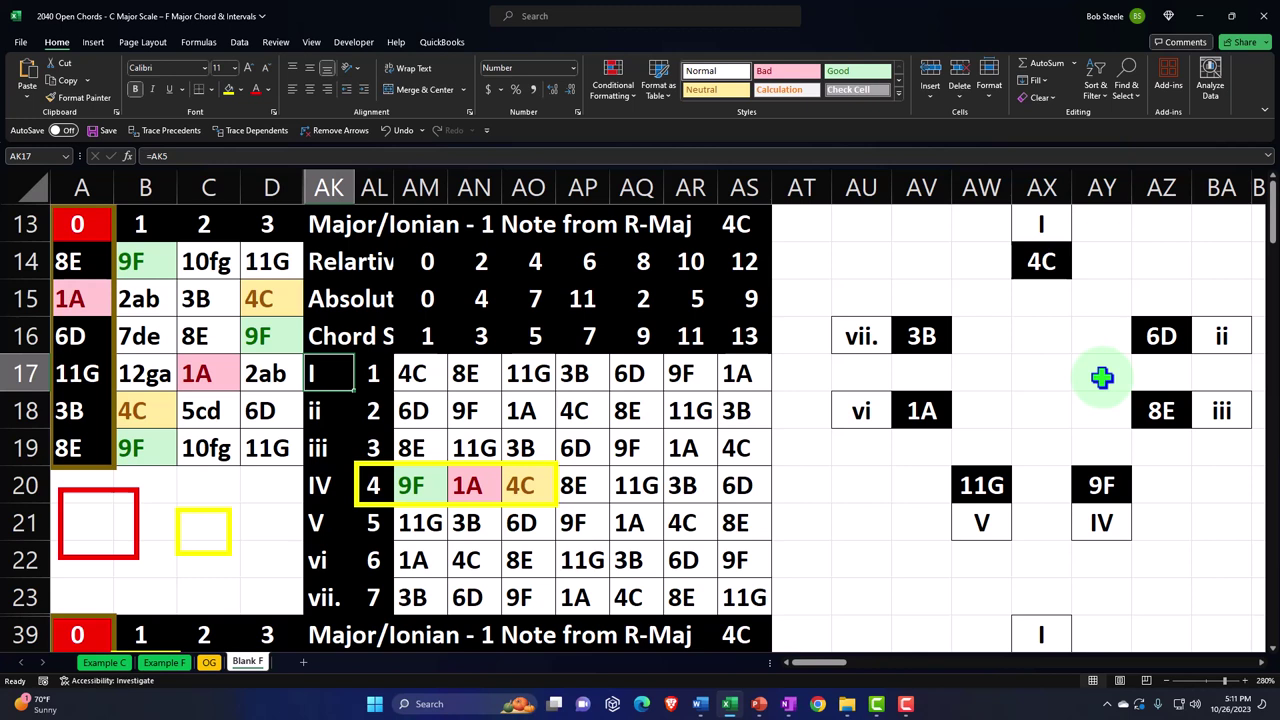
left_click_drag(1066, 274, 1141, 336)
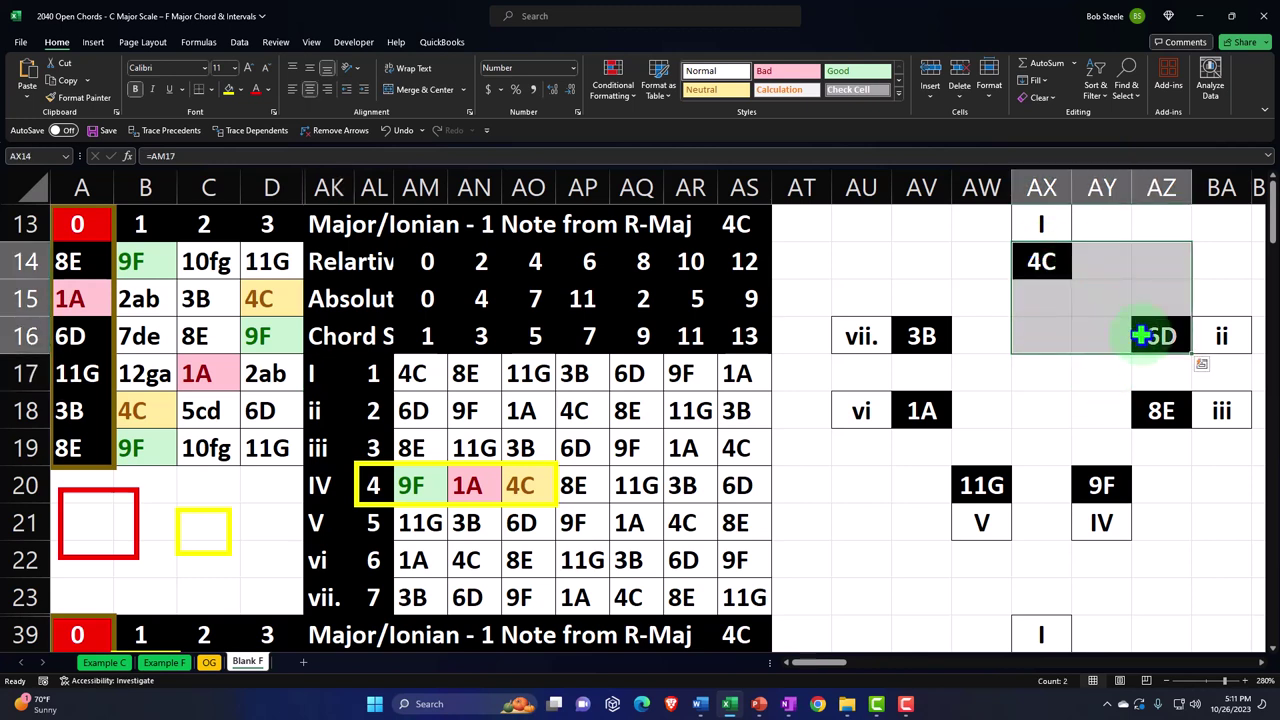
left_click_drag(1141, 336, 1074, 274)
left_click(1176, 407)
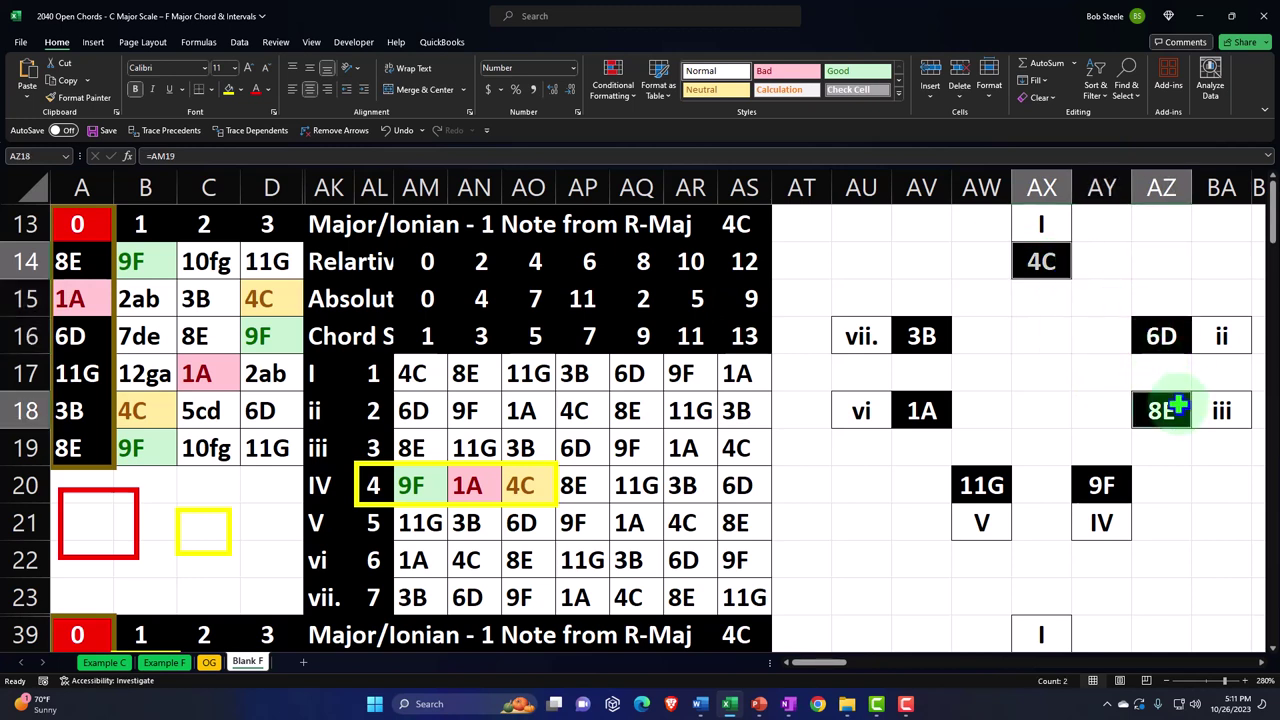
left_click(996, 483, "ctrl")
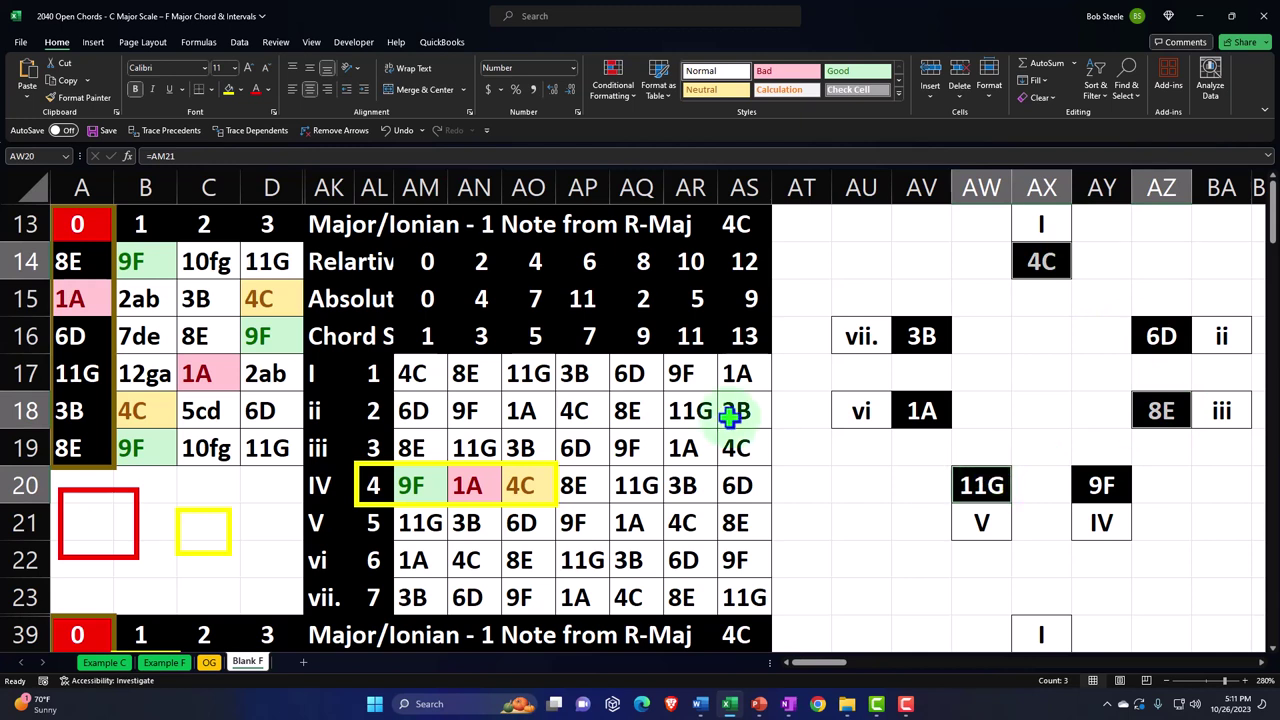
left_click(416, 374)
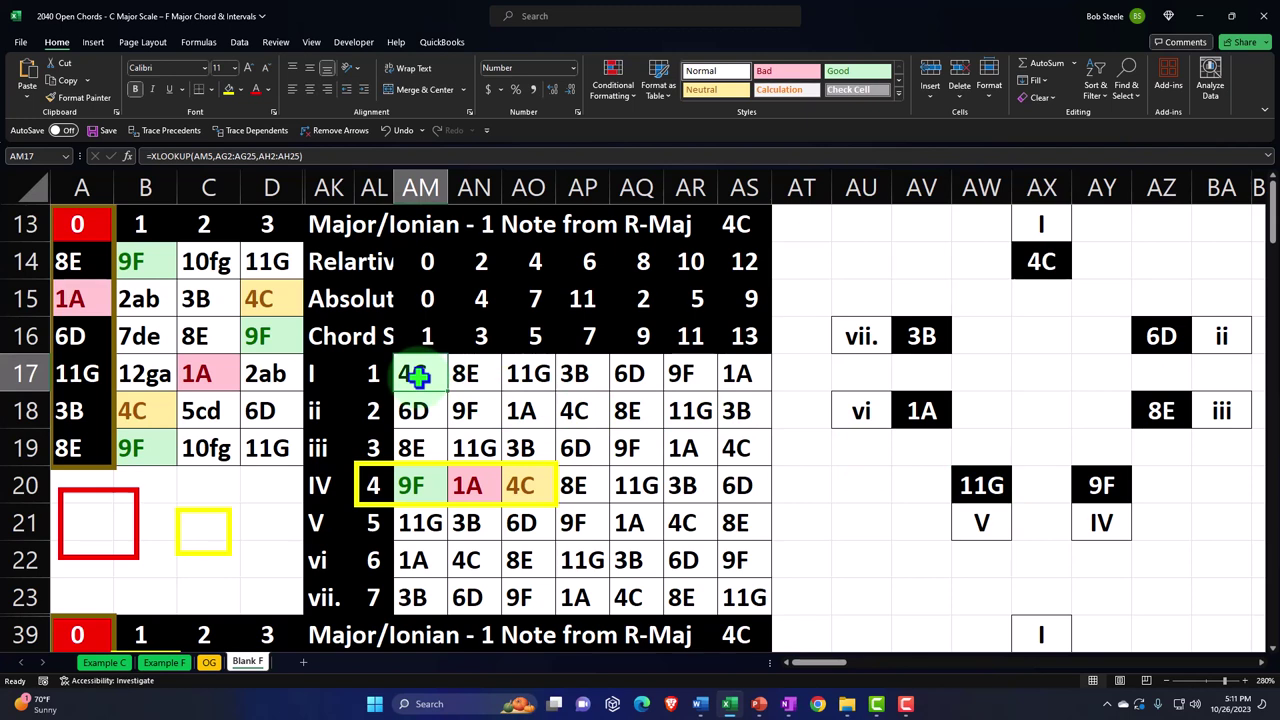
key("Left")
key("Left")
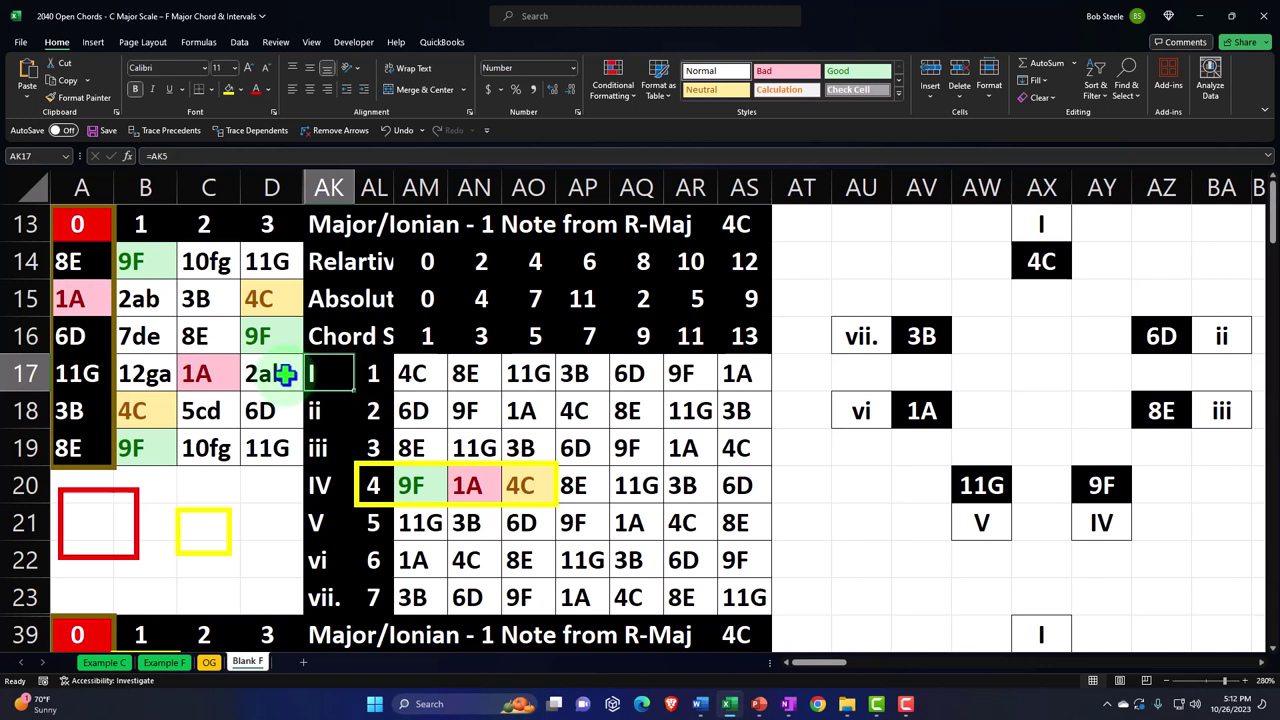
key("Down")
key("Down")
key("Down")
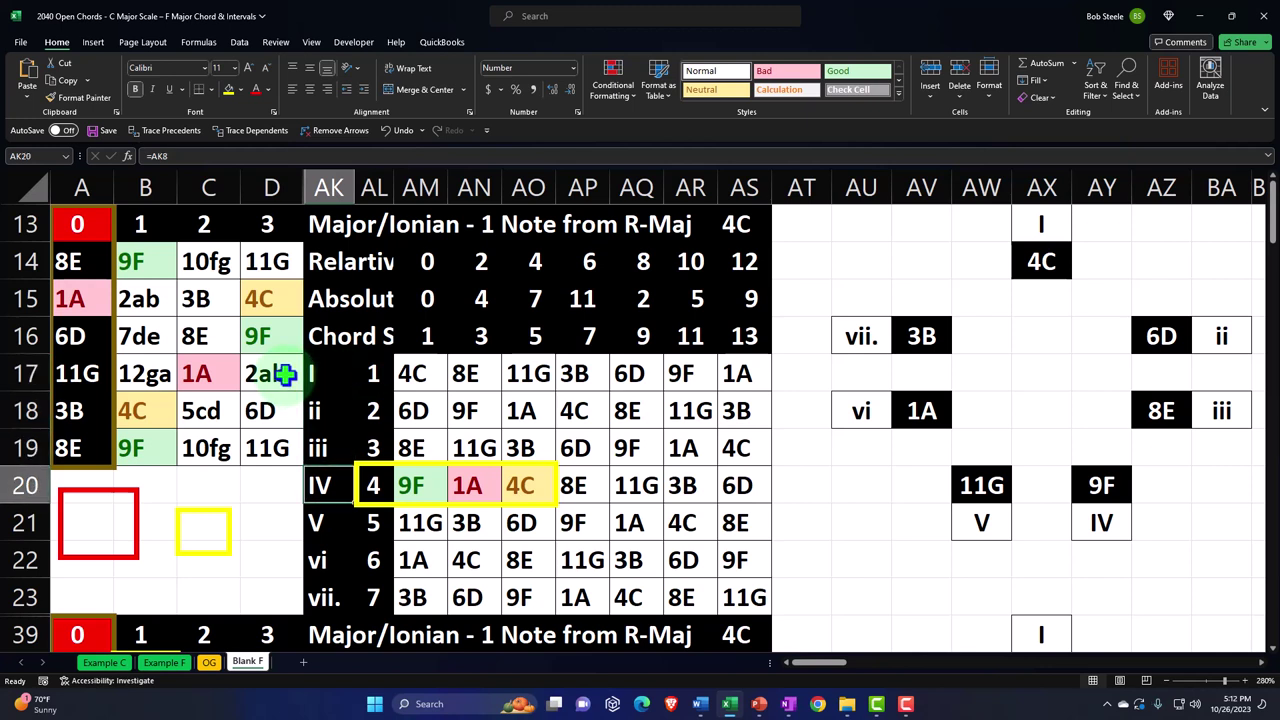
key("Down")
key("Down")
key("Down")
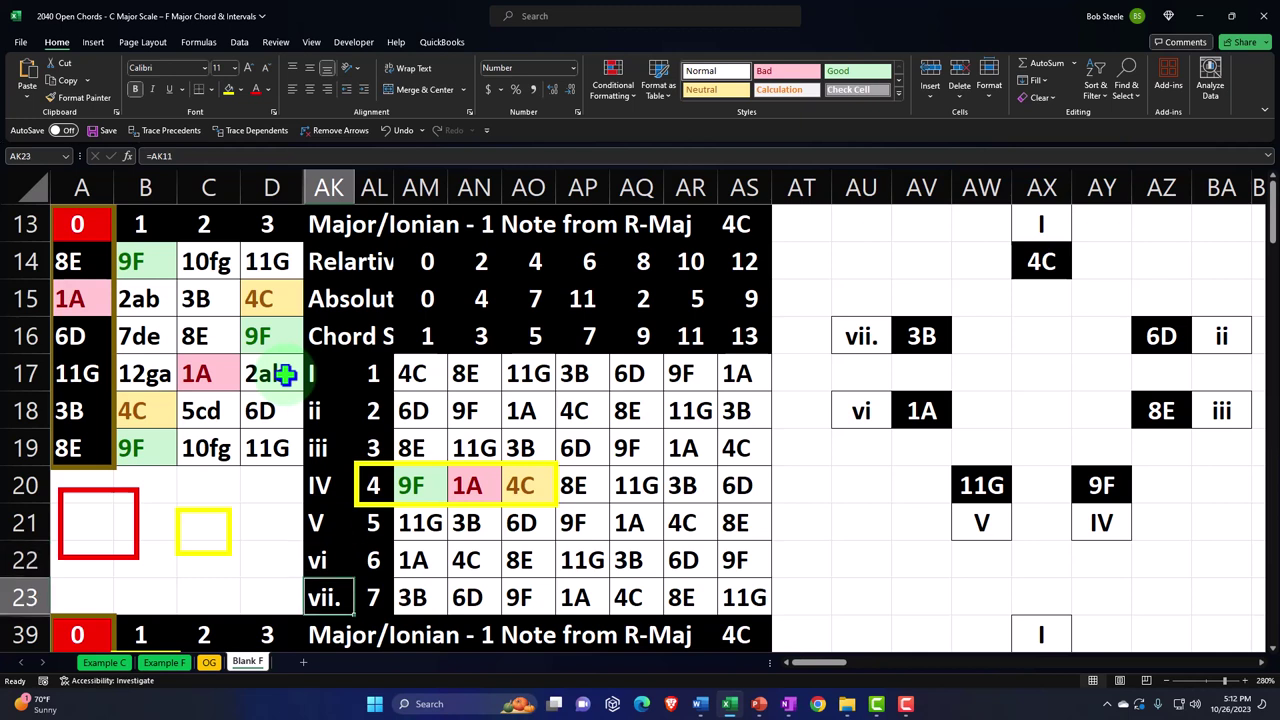
key("Up")
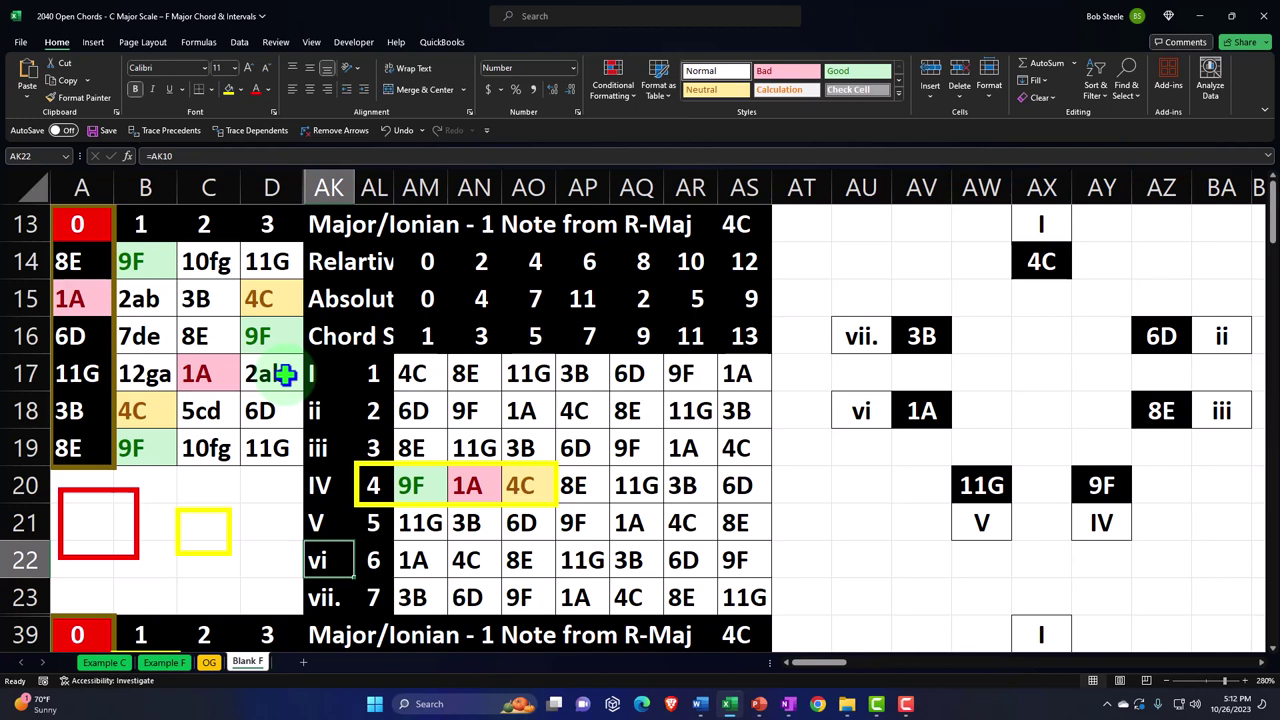
key("Up")
key("Up")
key("Up")
key("Up")
key("Up")
key("Right")
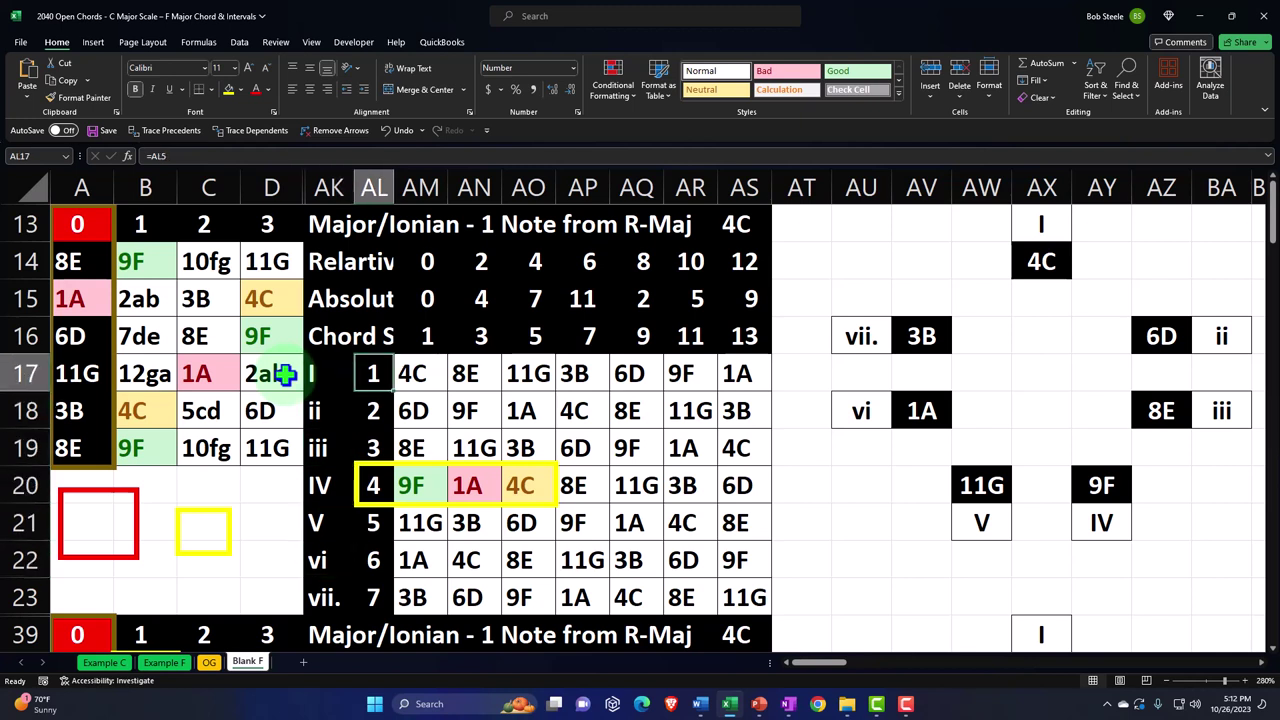
key("Down")
key("Down")
key("Down")
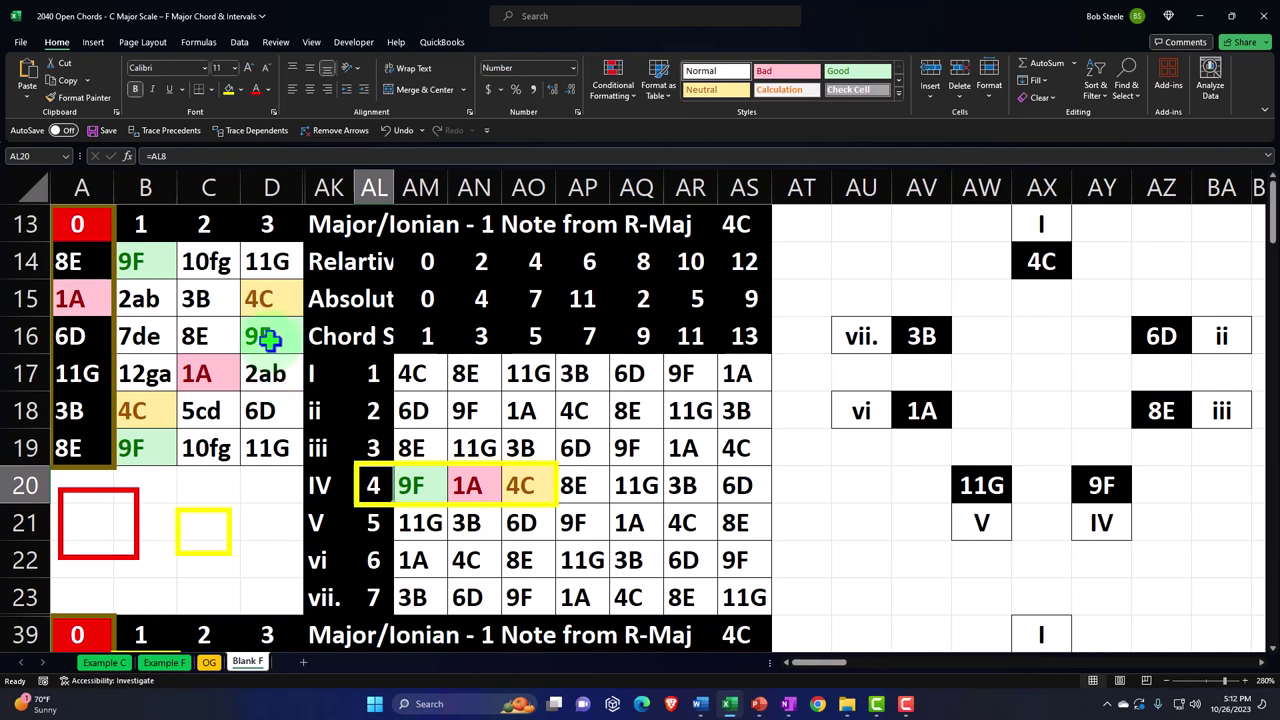
left_click(372, 360)
left_click(378, 485)
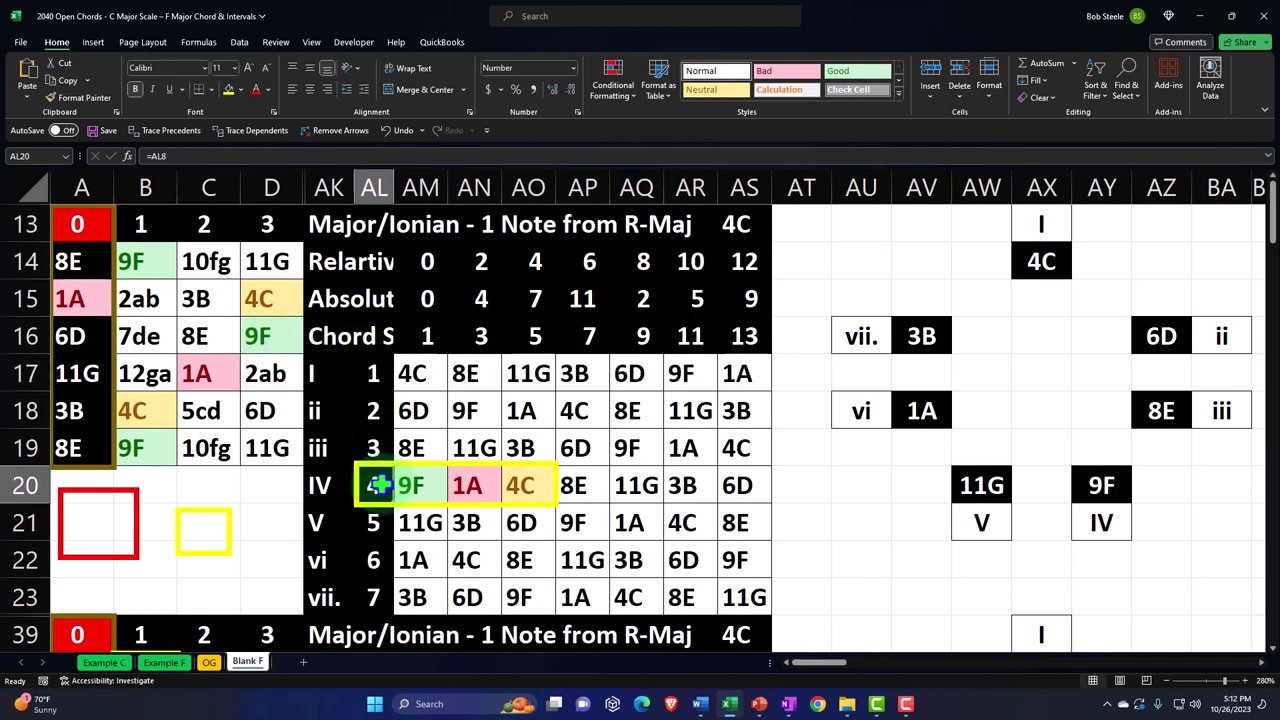
left_click(379, 413)
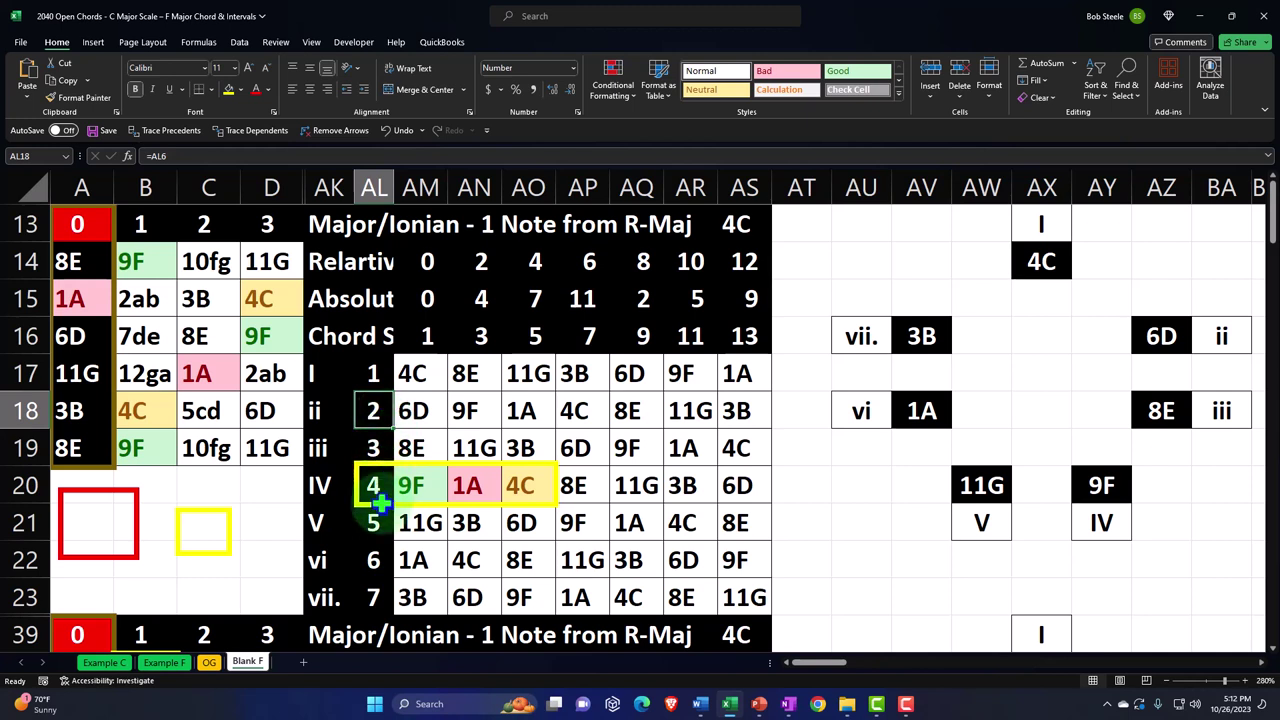
left_click(372, 556)
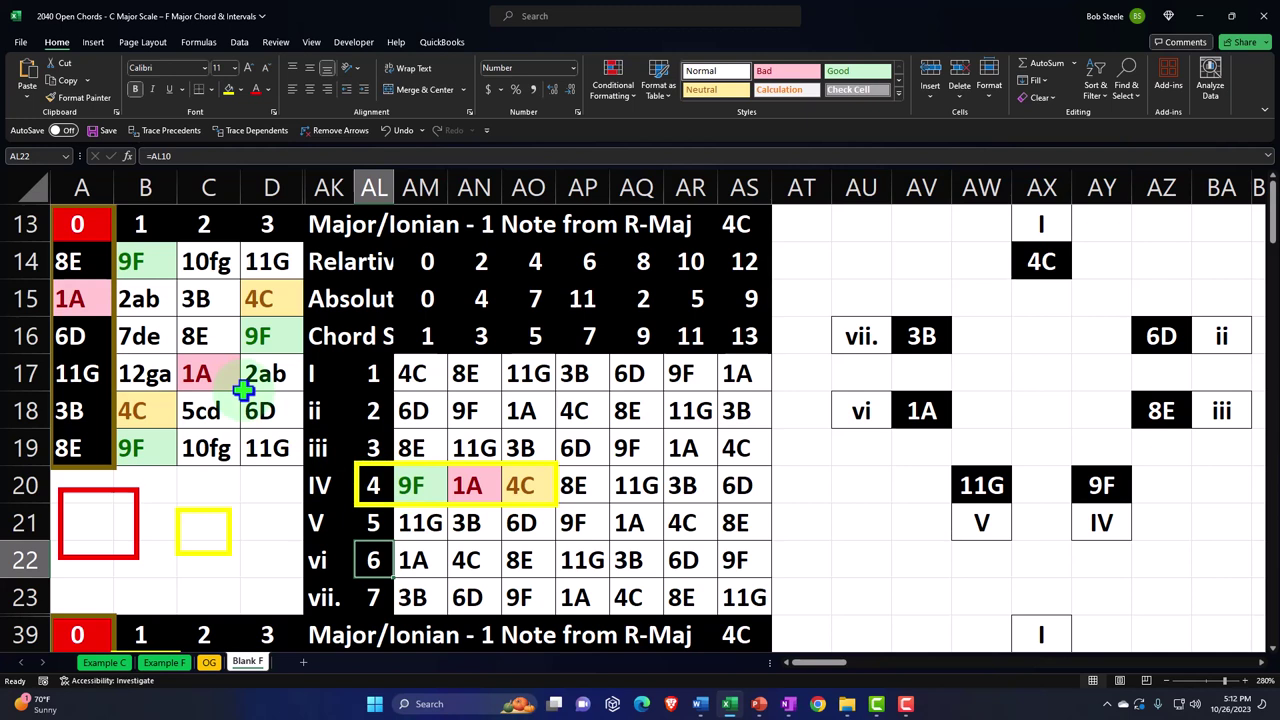
left_click(375, 484)
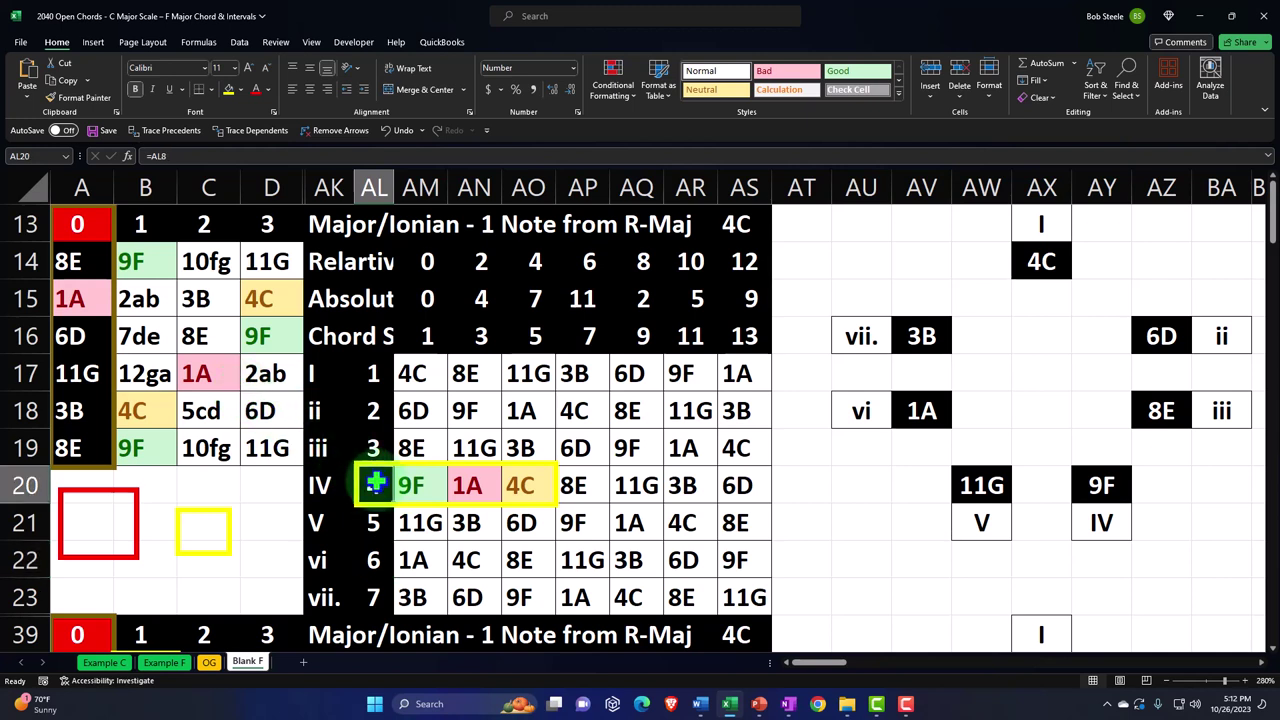
left_click(414, 486)
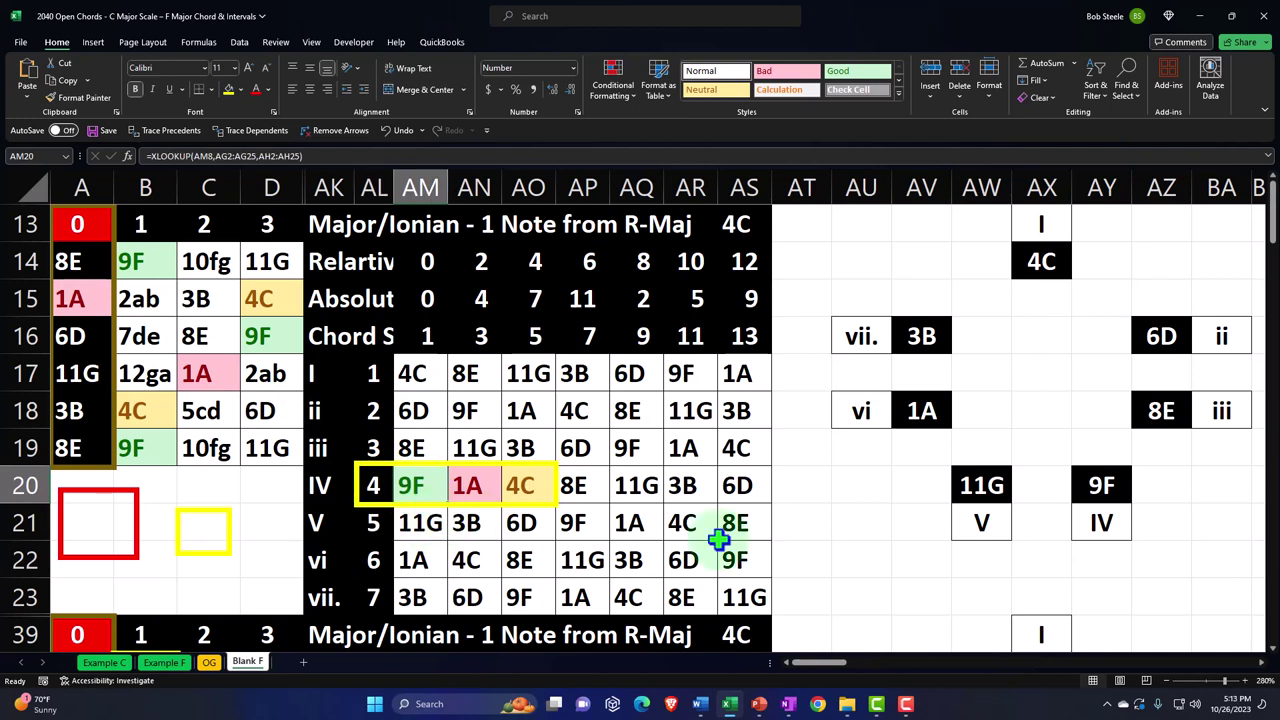
left_click(1101, 485)
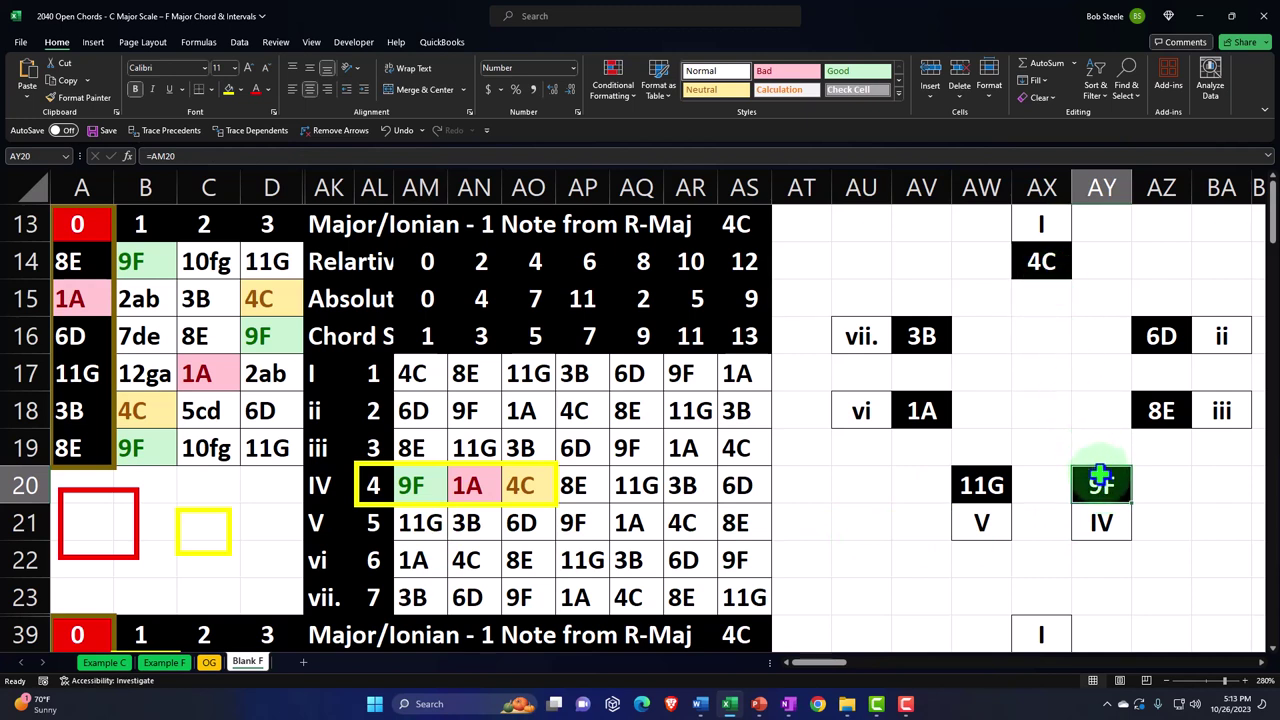
left_click(920, 408)
left_click(1046, 262)
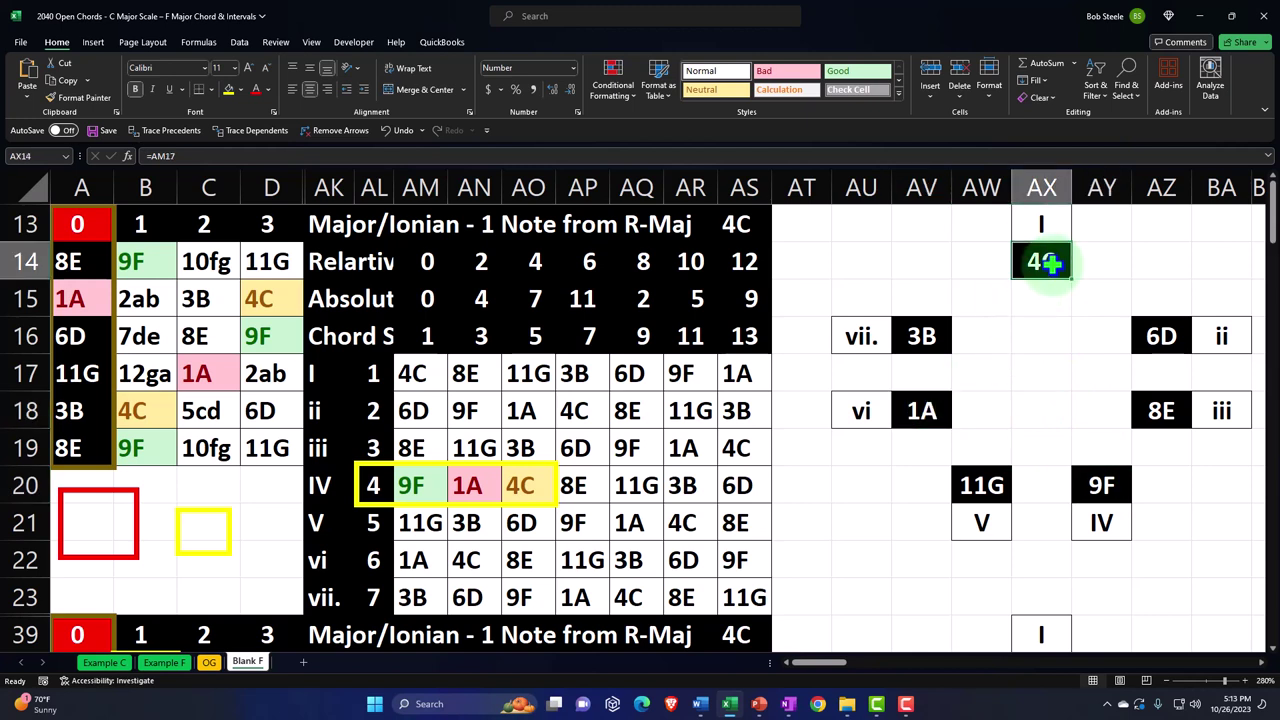
left_click(1093, 483)
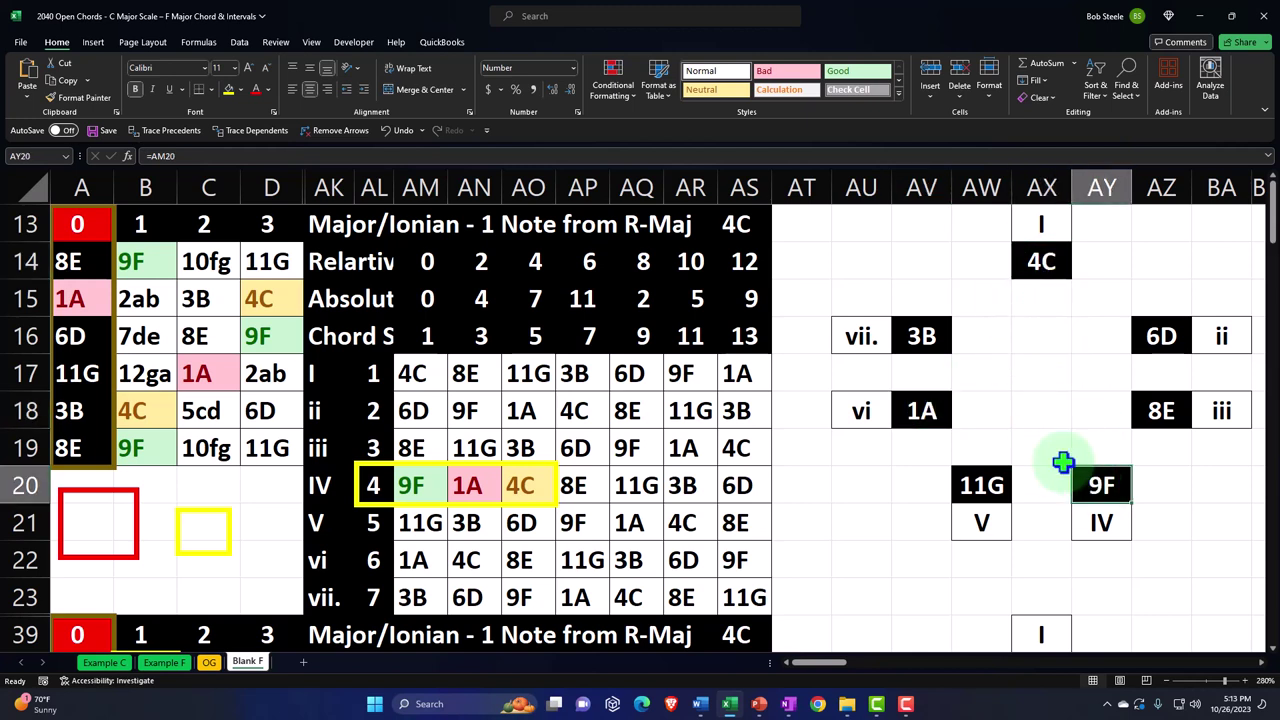
left_click(921, 410)
left_click(1040, 261)
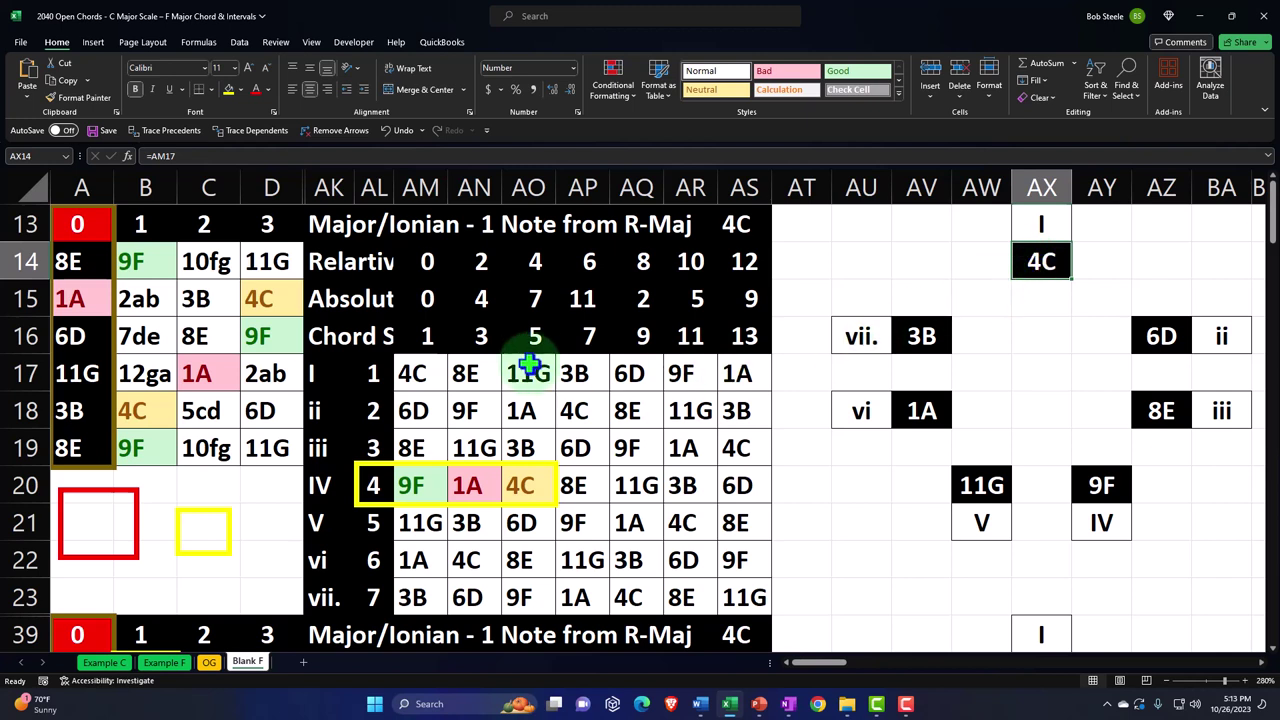
left_click(430, 335)
left_click(473, 331)
left_click(532, 335)
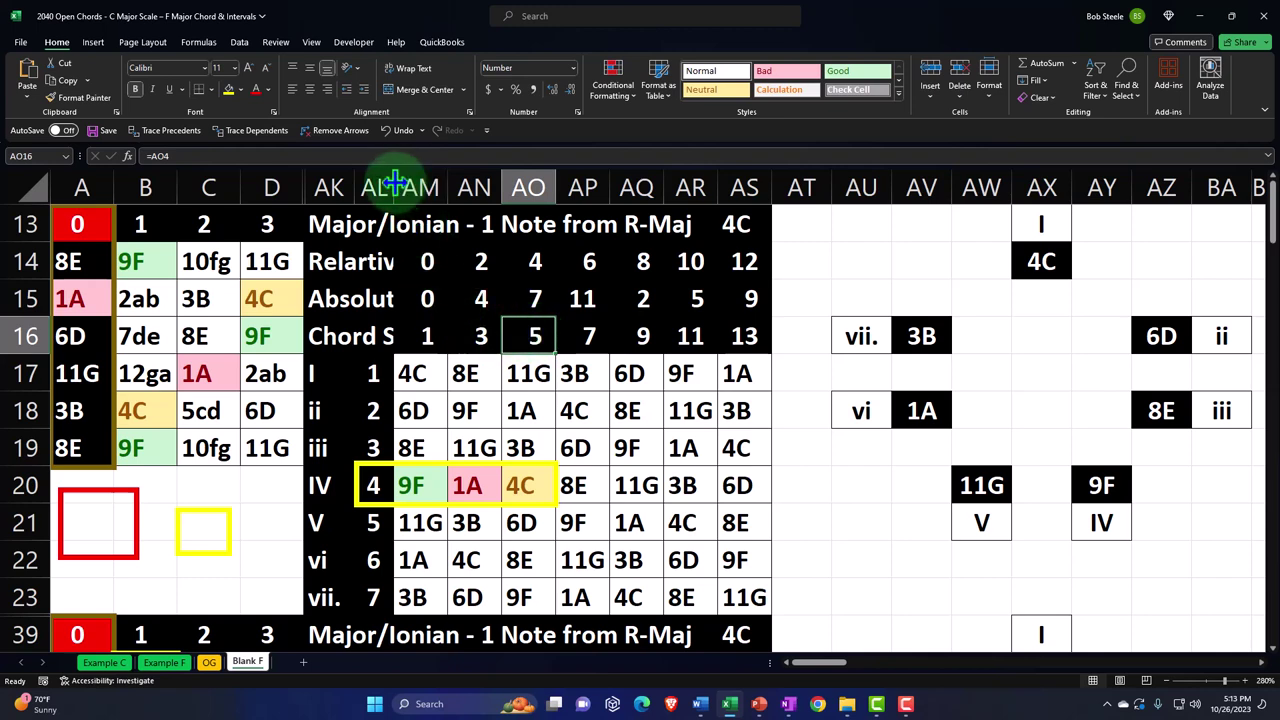
- Widen column AL to show Chord Scale Intervals, then select the intervals 1, 3, 5
left_click_drag(395, 188, 565, 183)
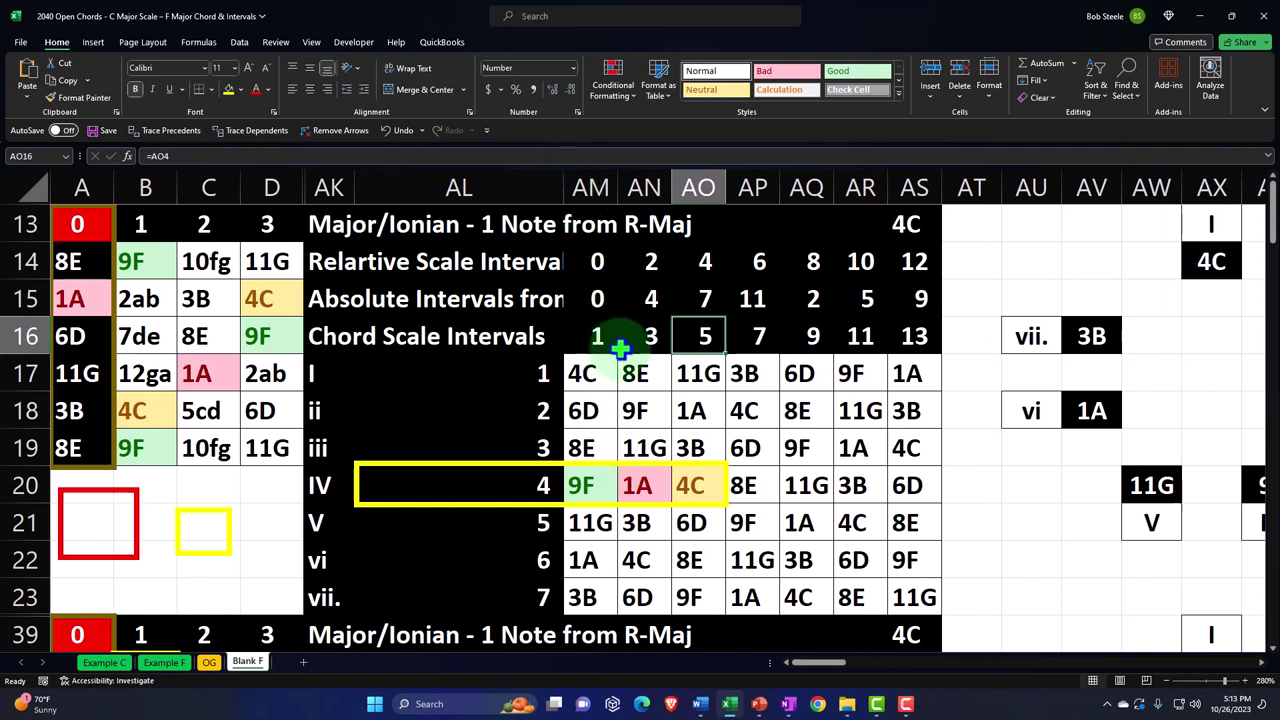
left_click_drag(600, 333, 677, 333)
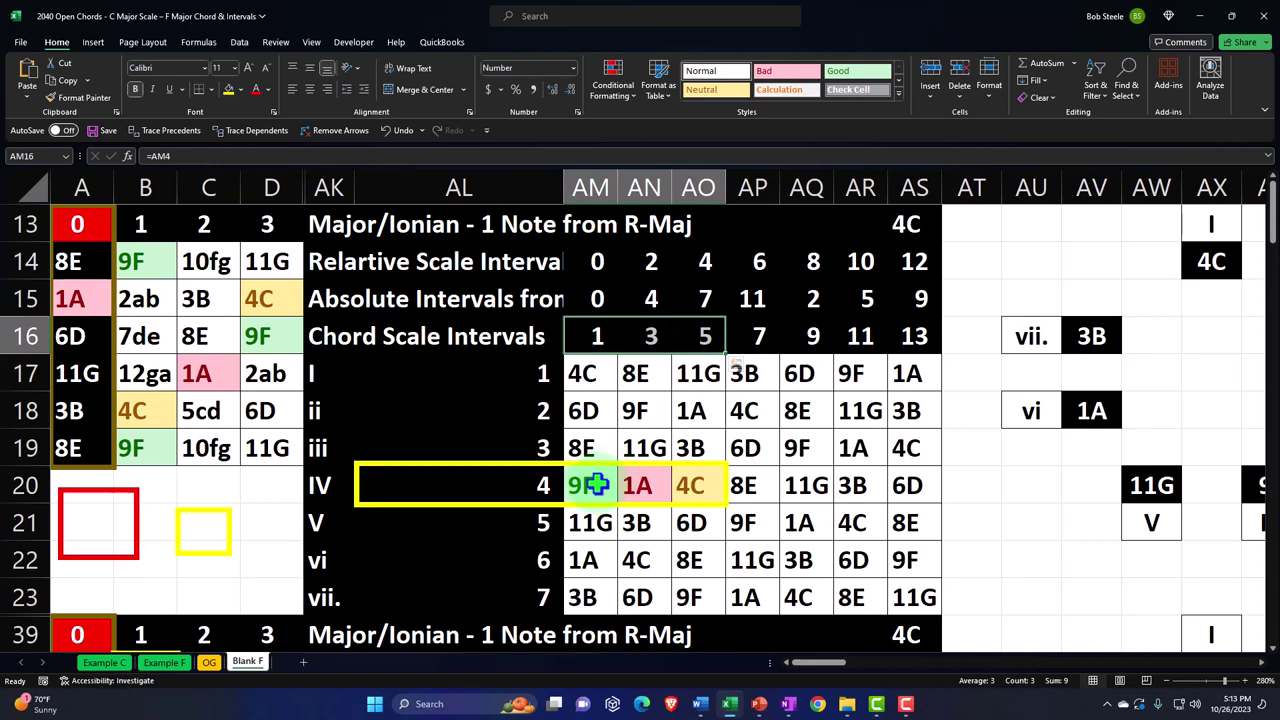
- On the OG sheet, change the starting note in AG2 to 9
left_click(210, 663)
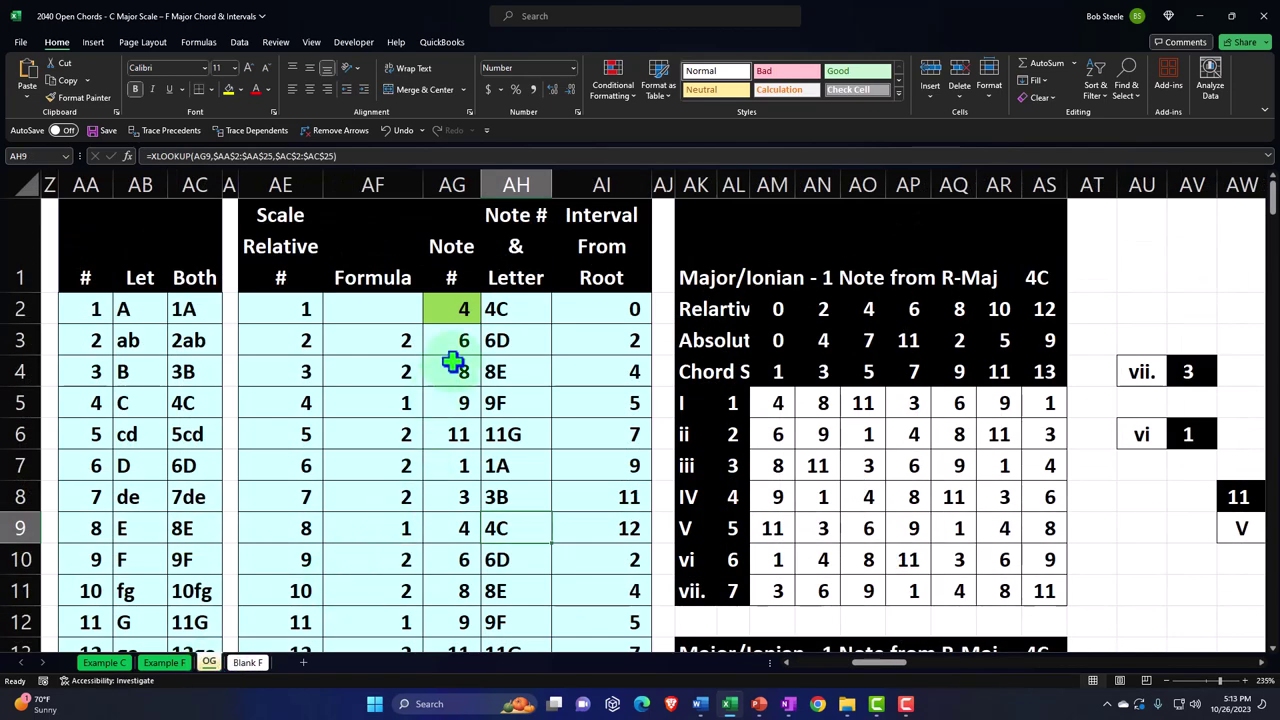
left_click(453, 311)
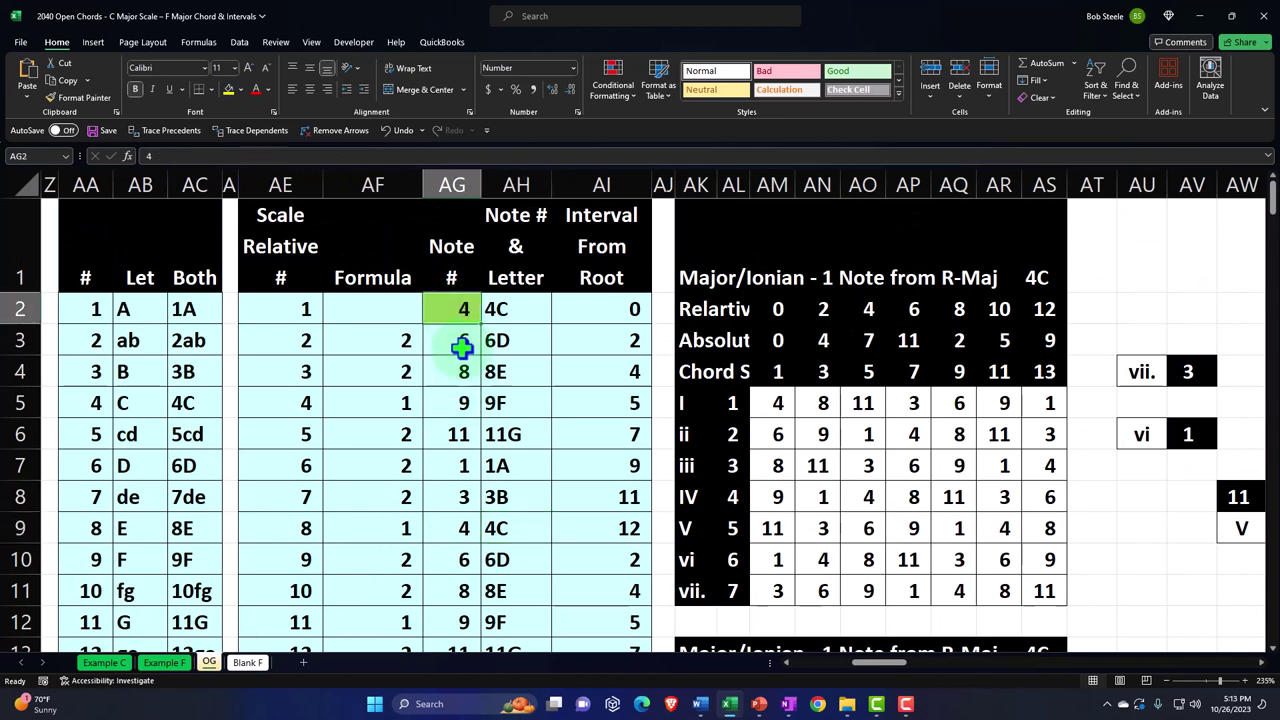
type("9")
key("Return")
key("Up")
key("Right")
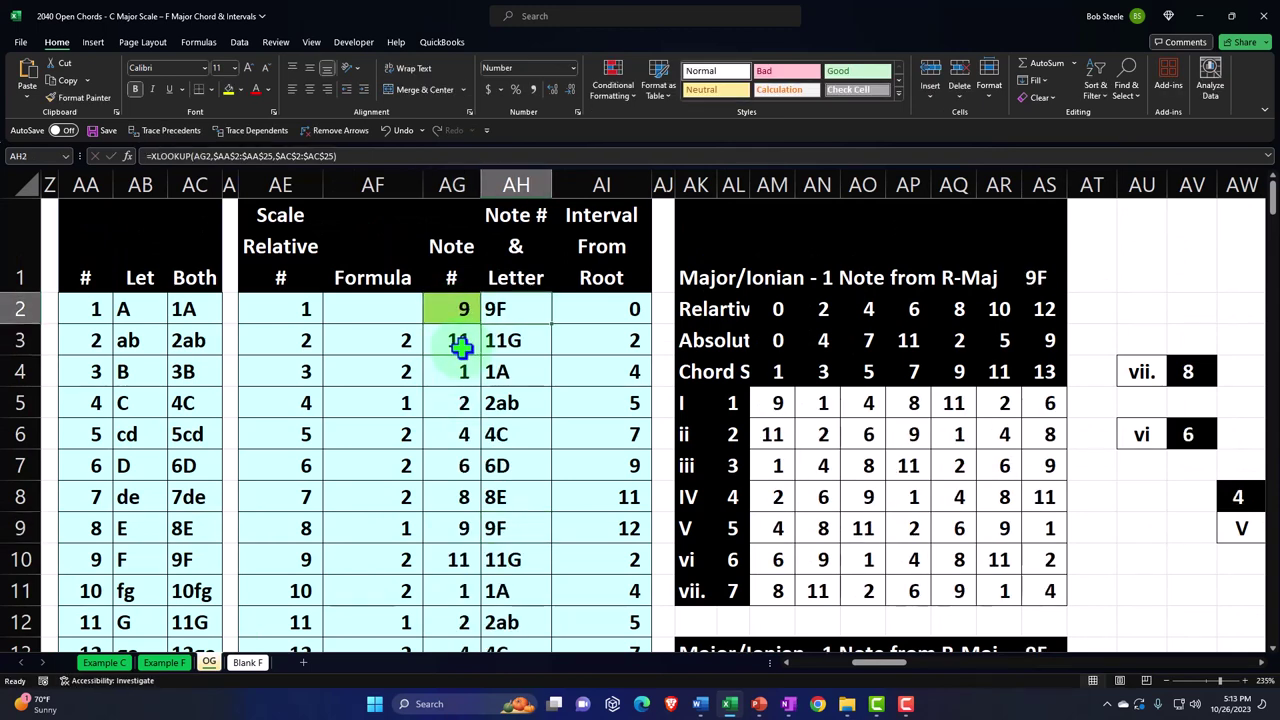
scroll(786, 390, "down", 4)
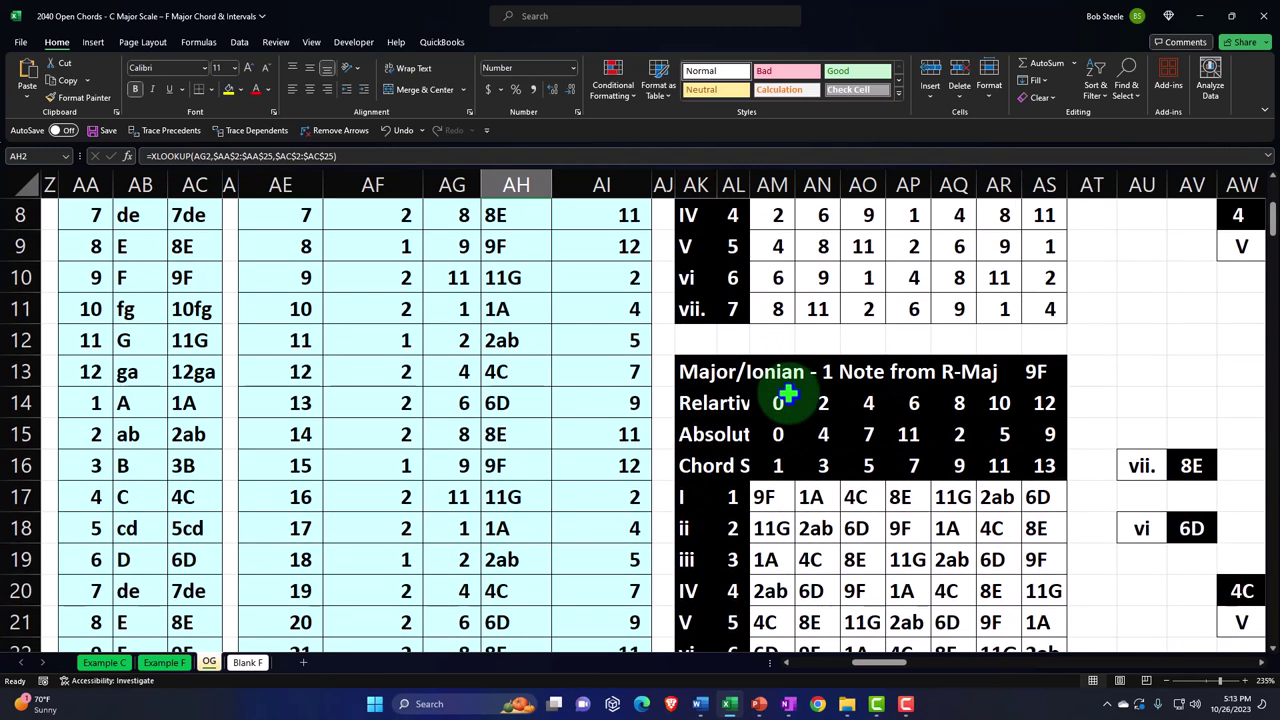
- Check the resulting 9F, 1A, 4C notes, then compare Blank F's IV row 9F lookup
left_click(766, 403)
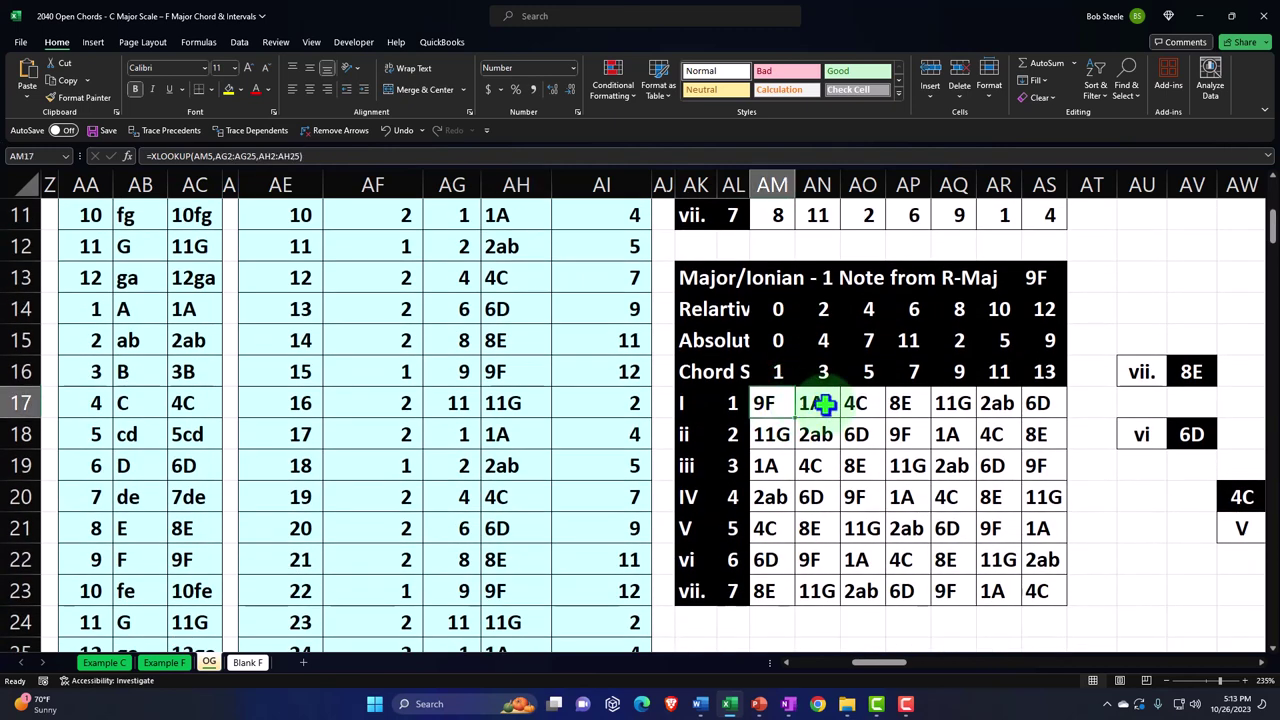
left_click(820, 403)
left_click(857, 402)
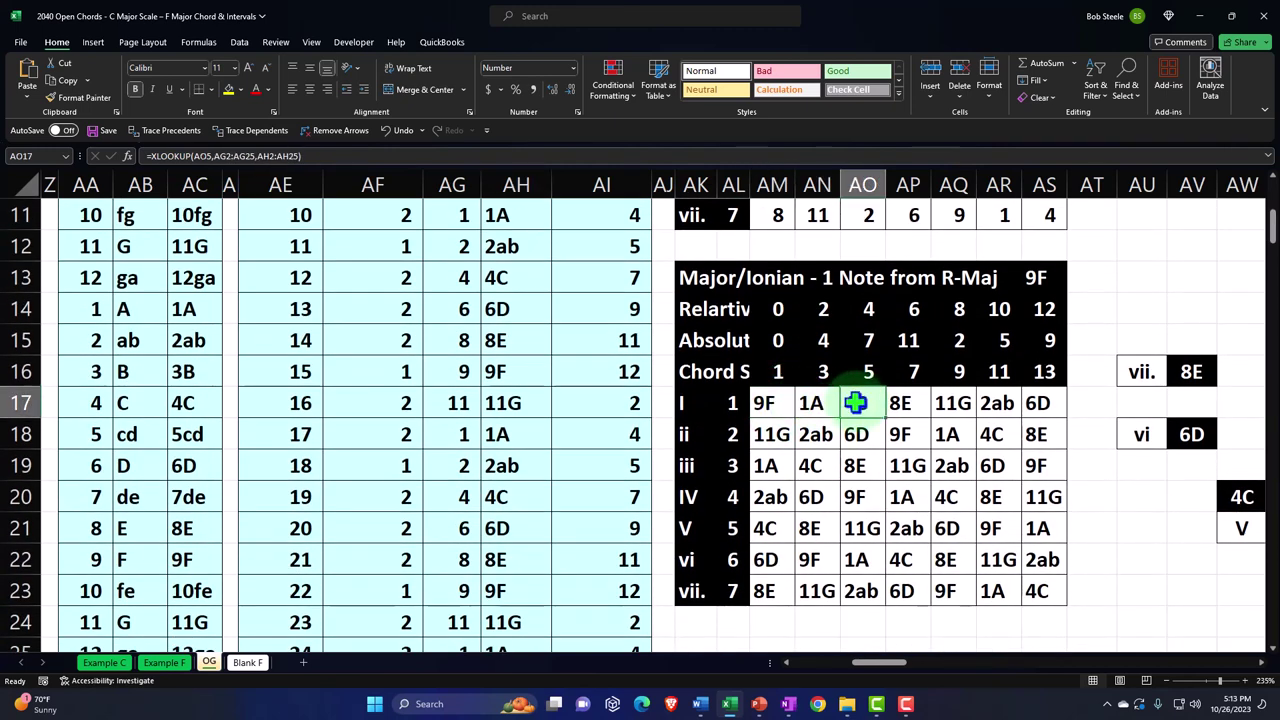
left_click(1040, 277)
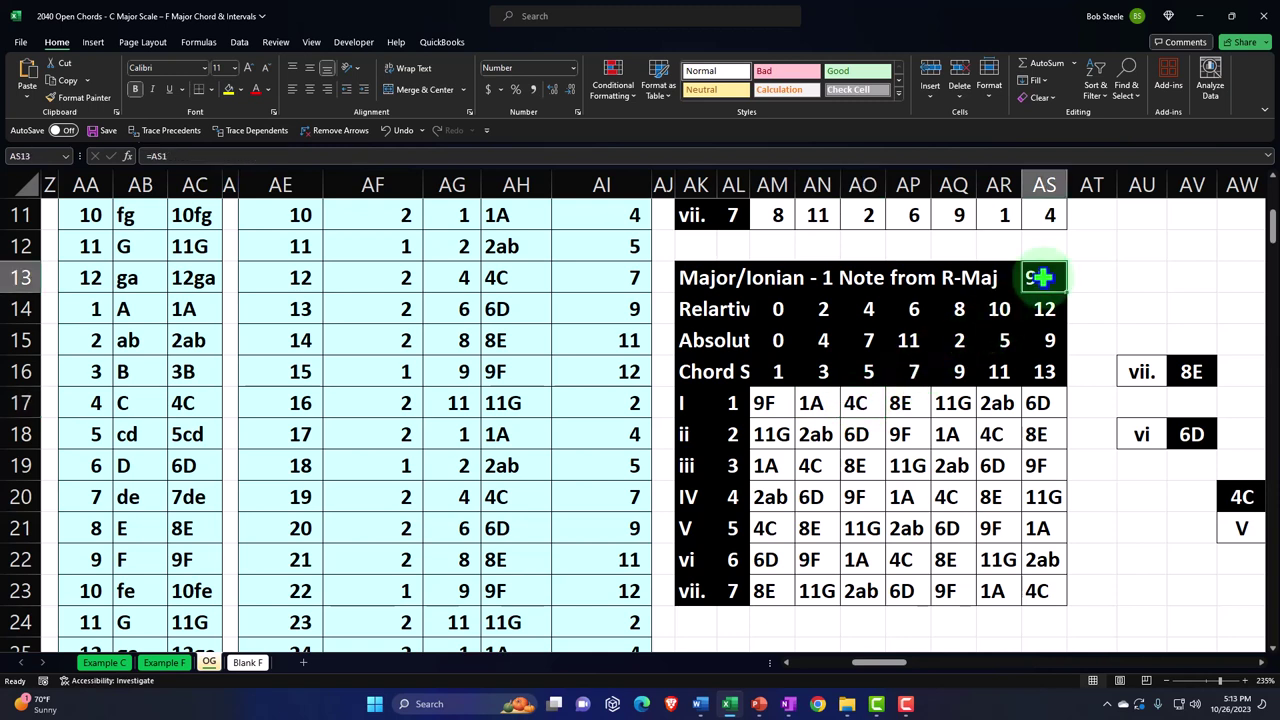
left_click(766, 406)
left_click(766, 465, "ctrl")
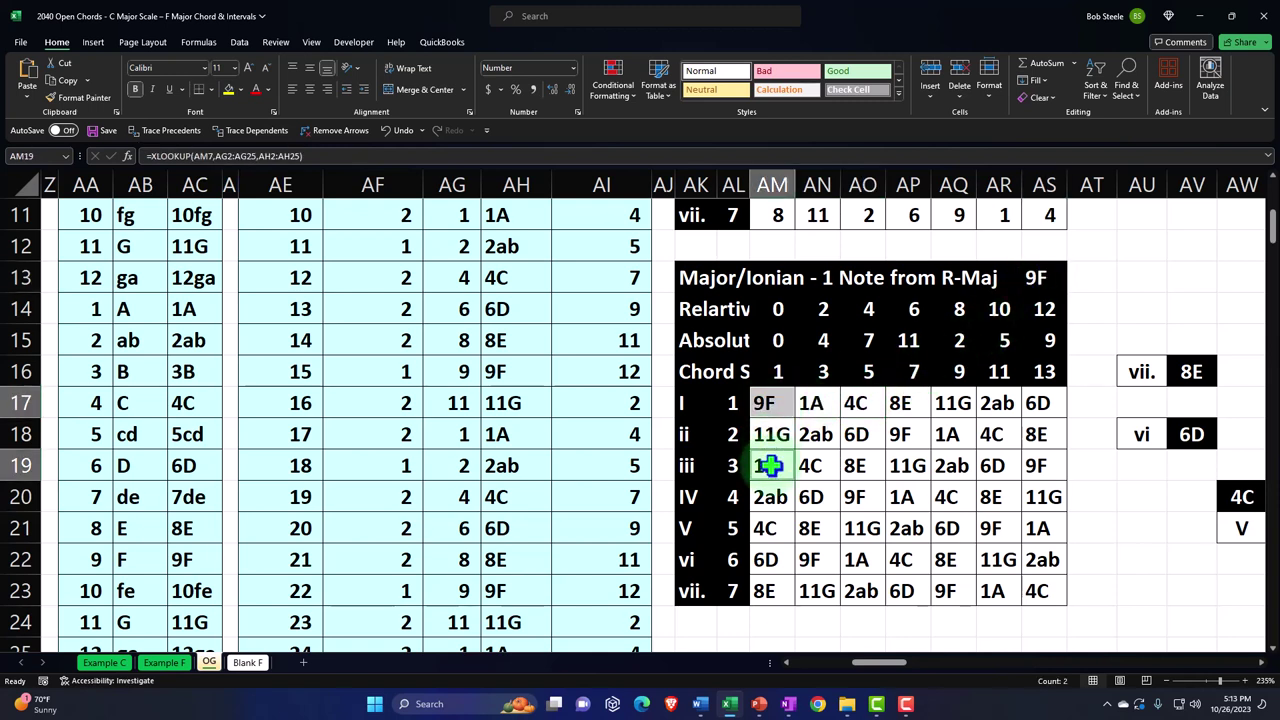
left_click(768, 526, "ctrl")
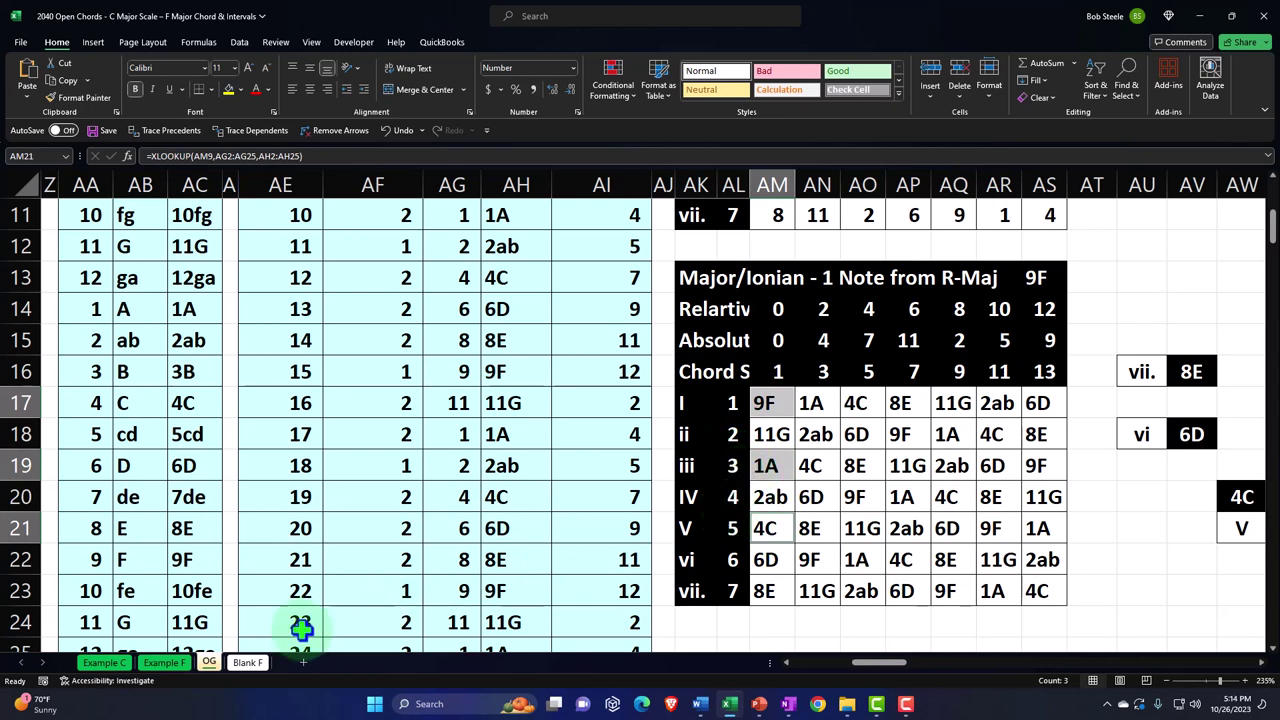
left_click(247, 662)
left_click(592, 492)
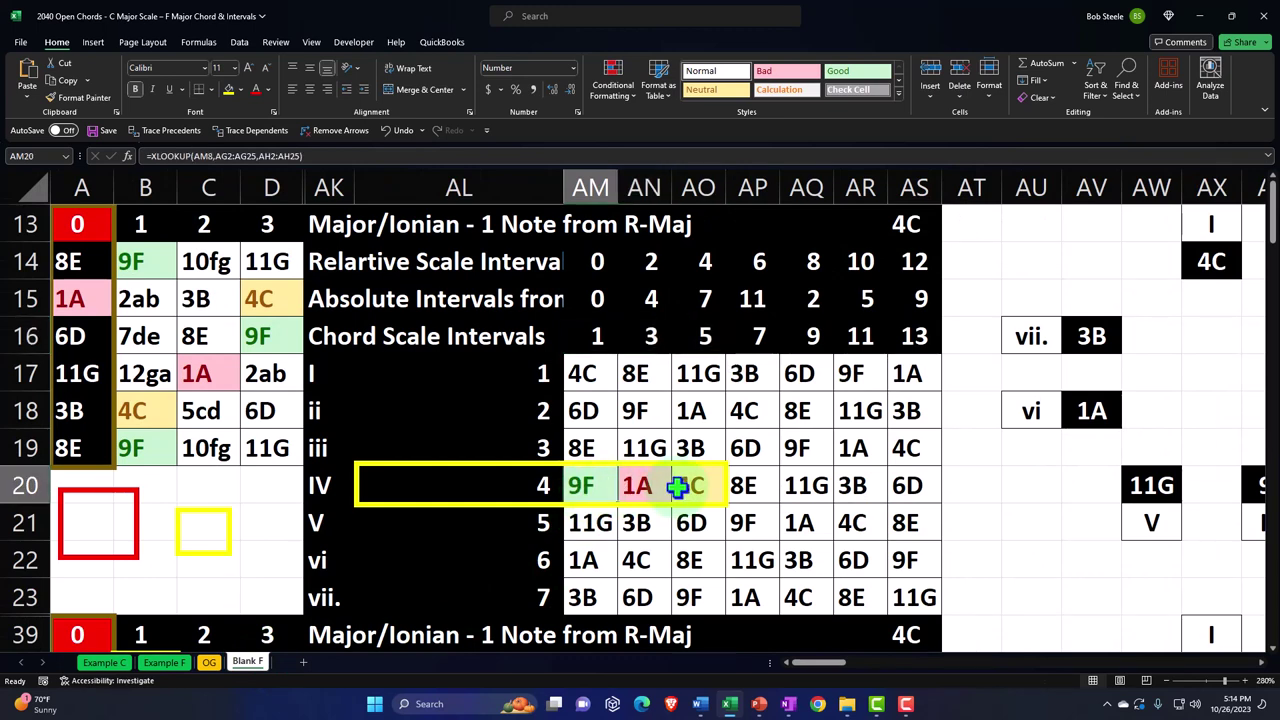
left_click_drag(835, 662, 820, 674)
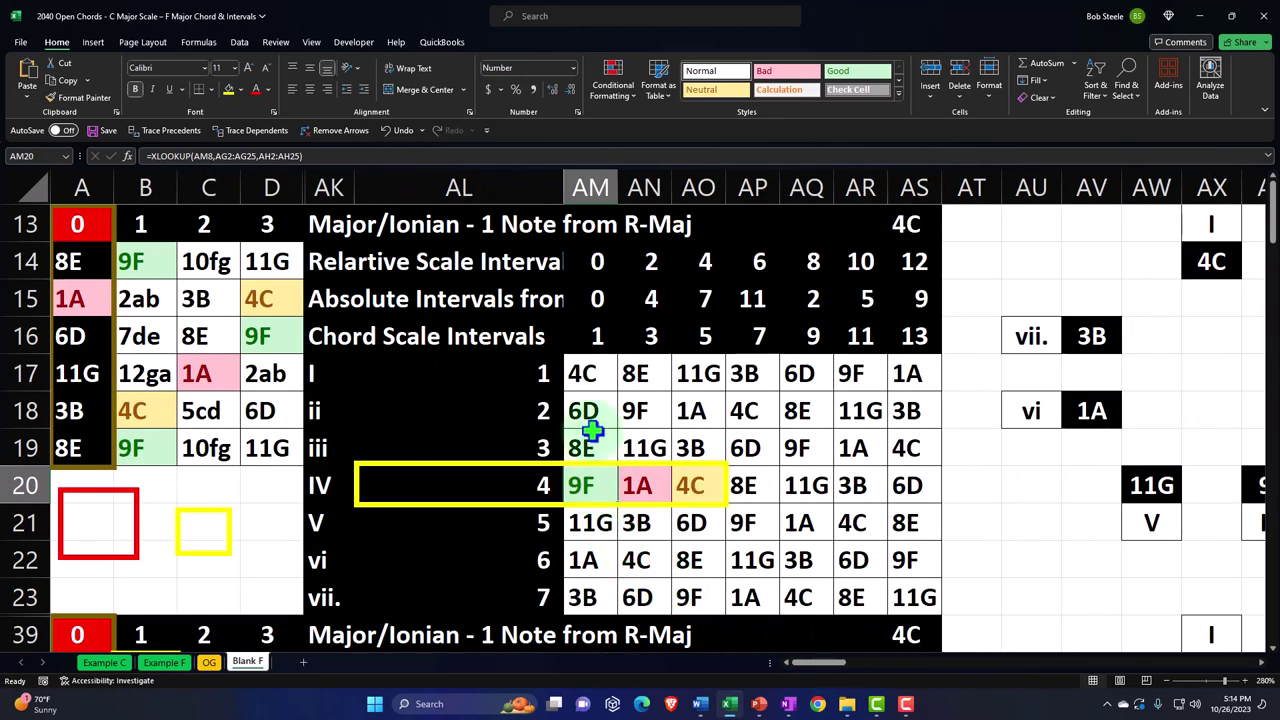
left_click(591, 336)
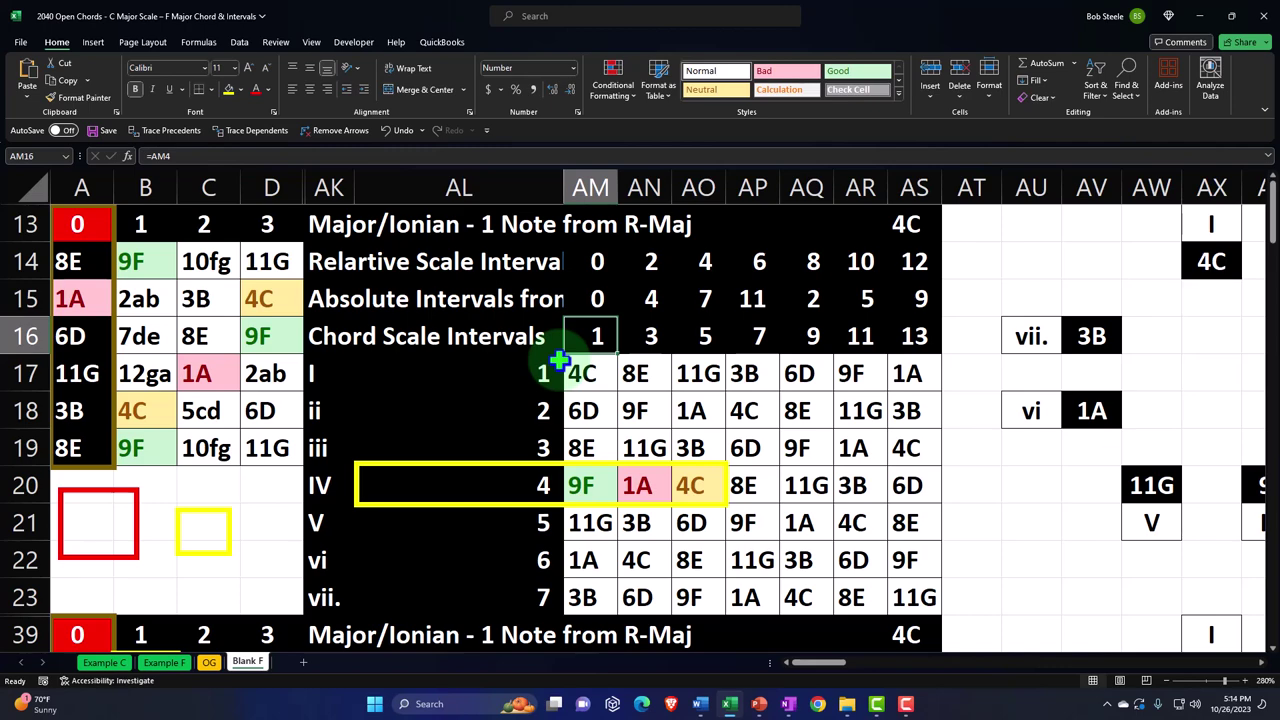
left_click(208, 662)
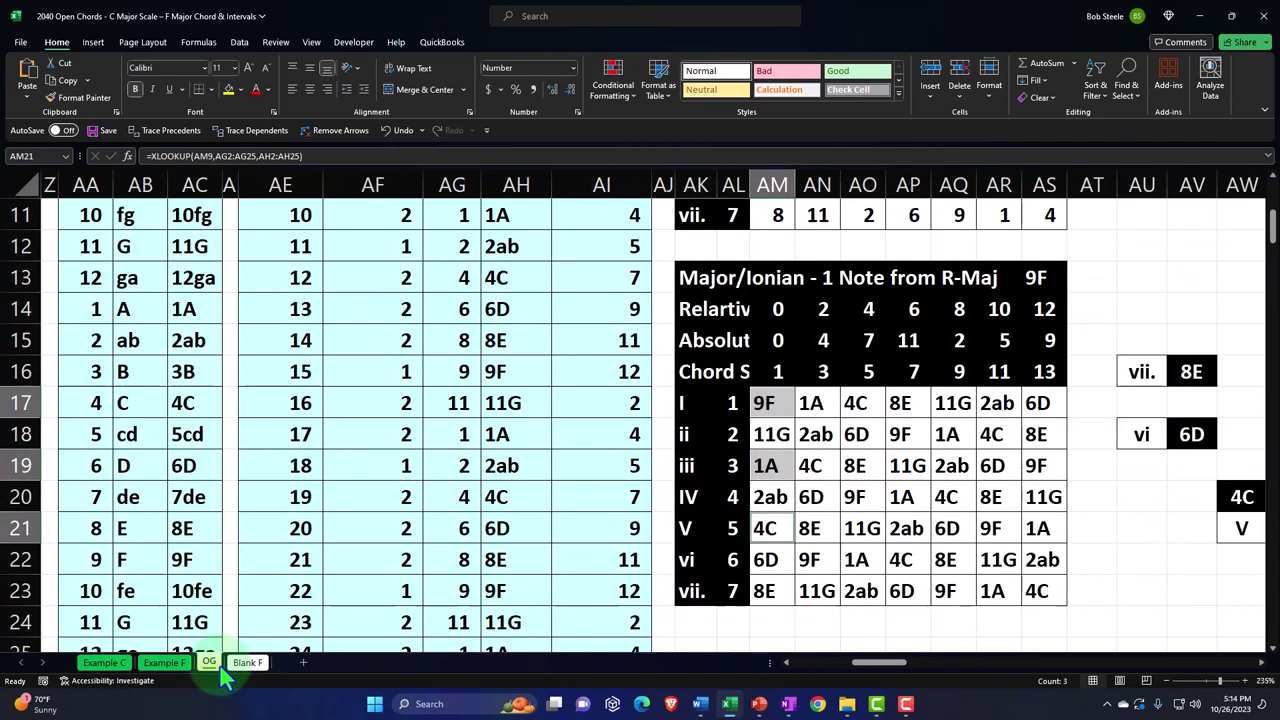
left_click(248, 662)
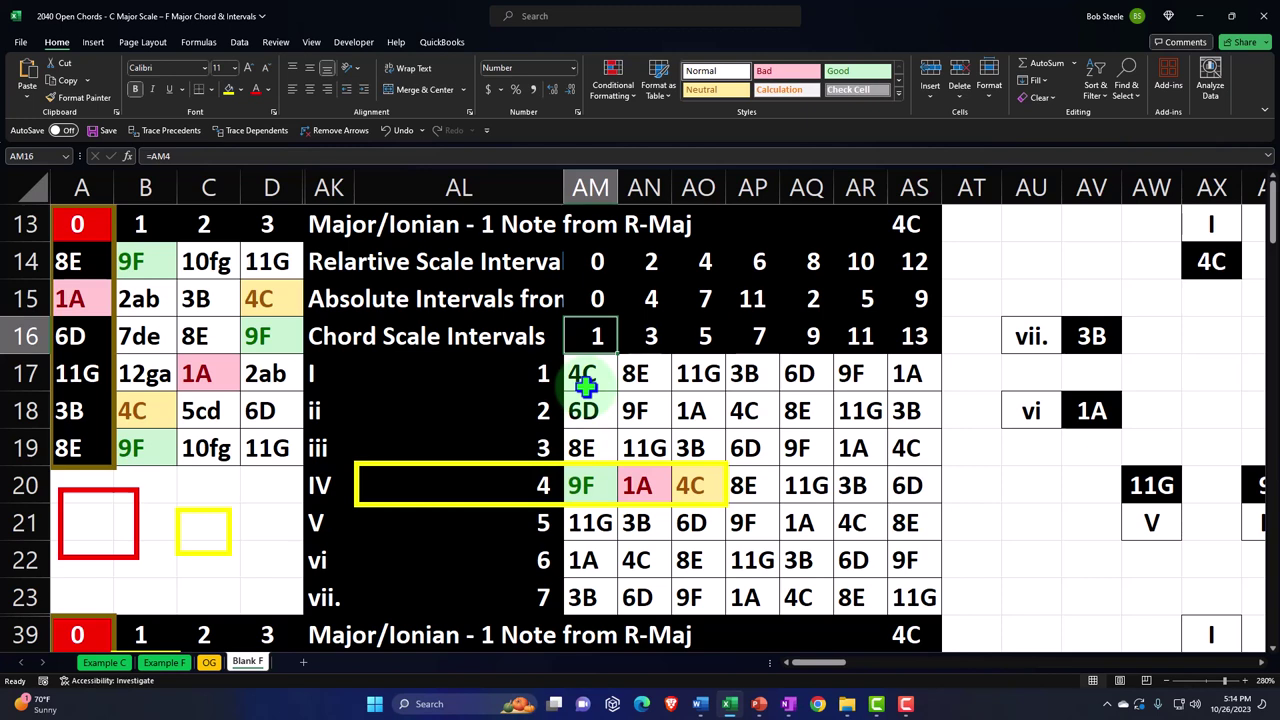
left_click(584, 484)
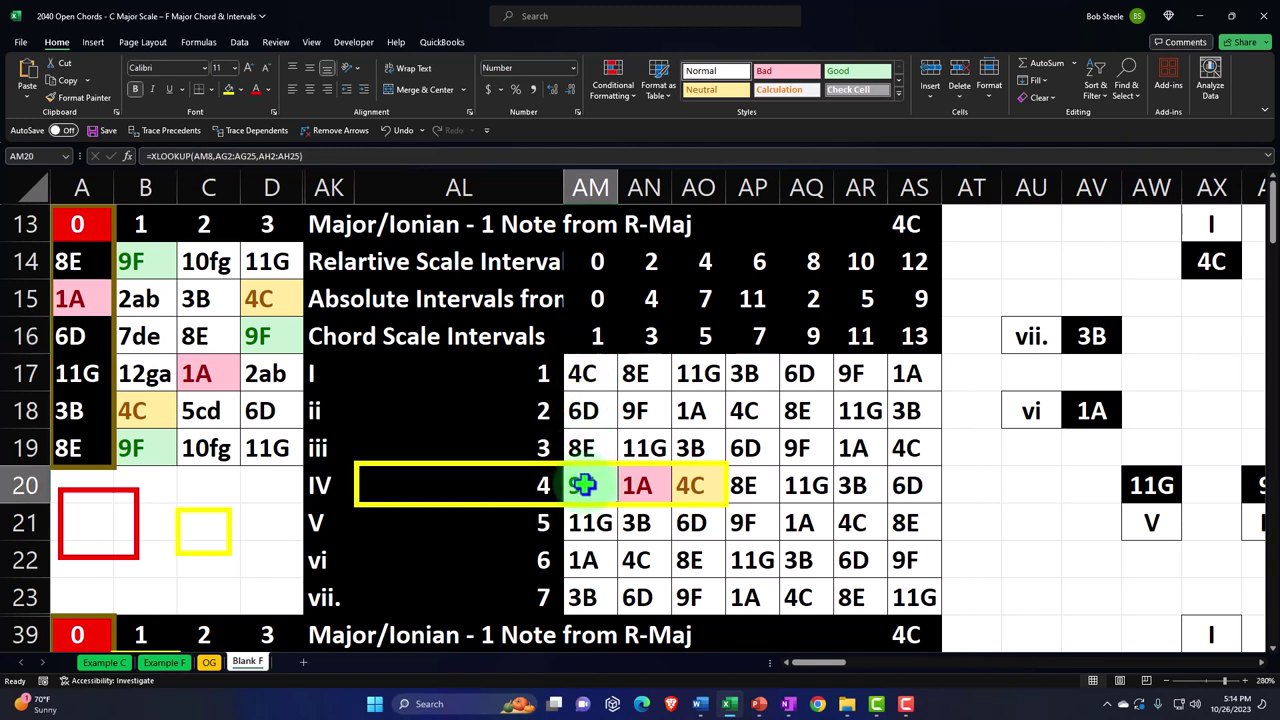
left_click(662, 333)
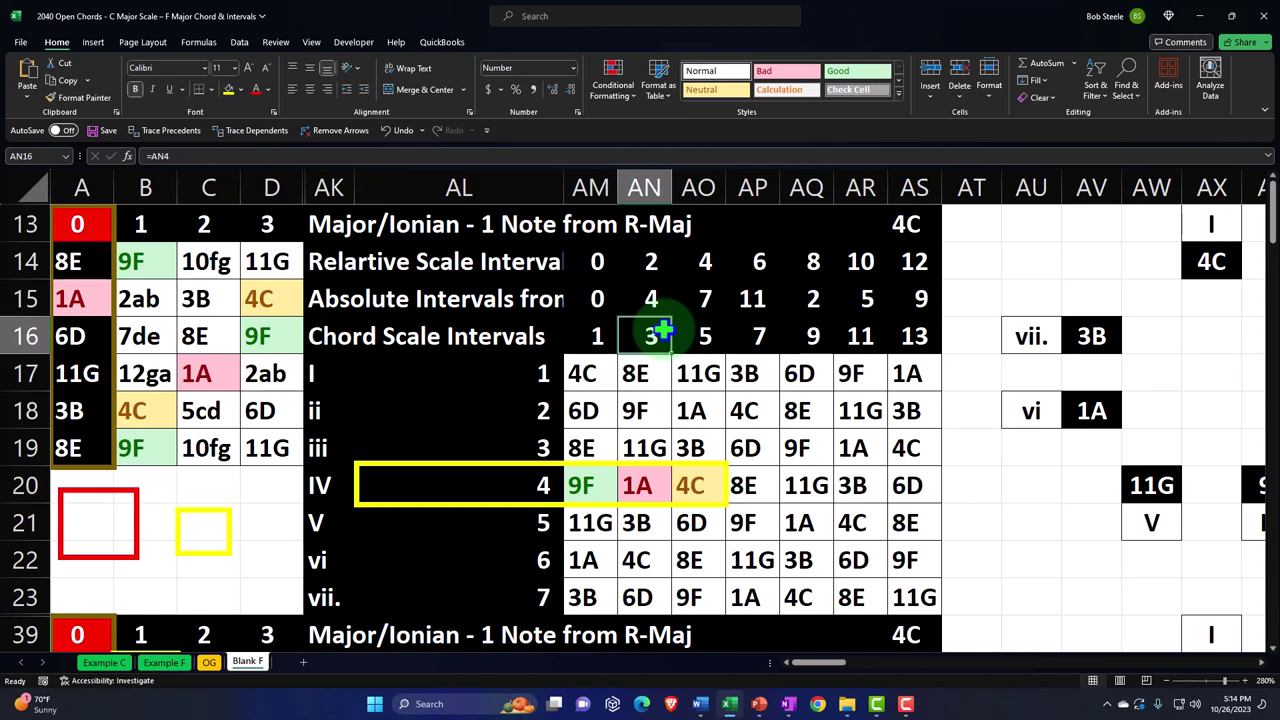
left_click_drag(654, 297, 655, 325)
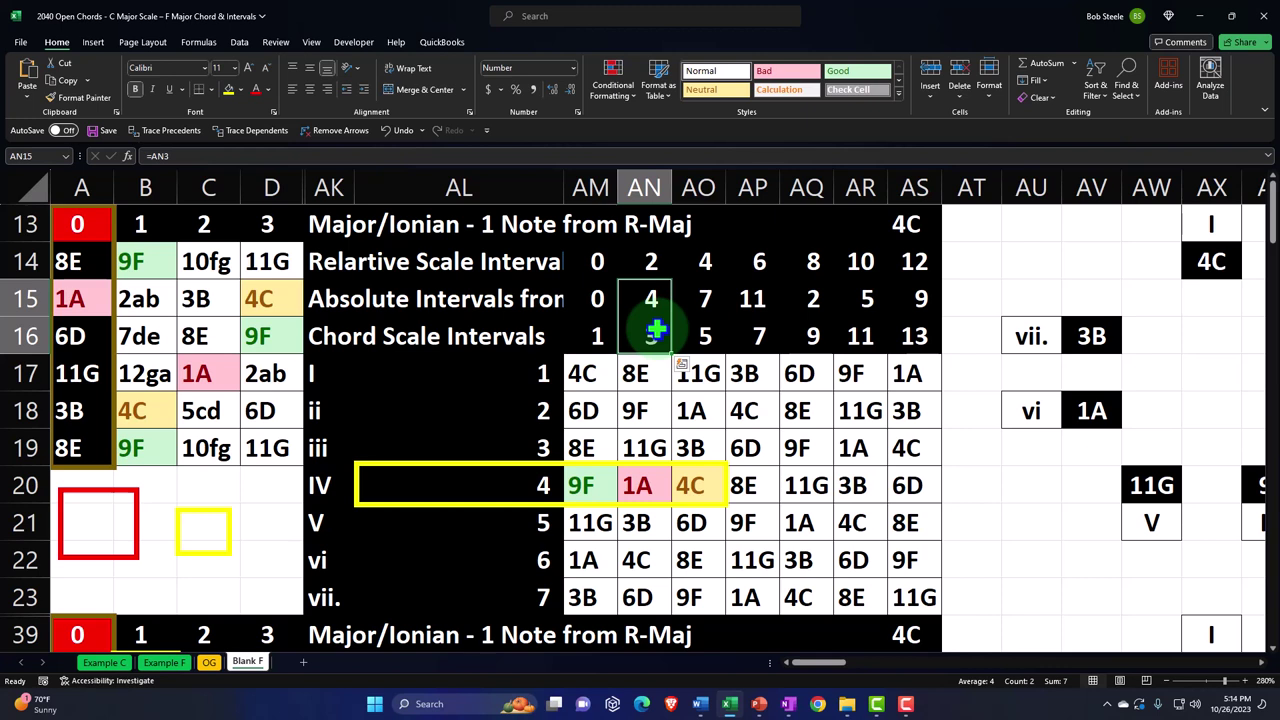
left_click(690, 475)
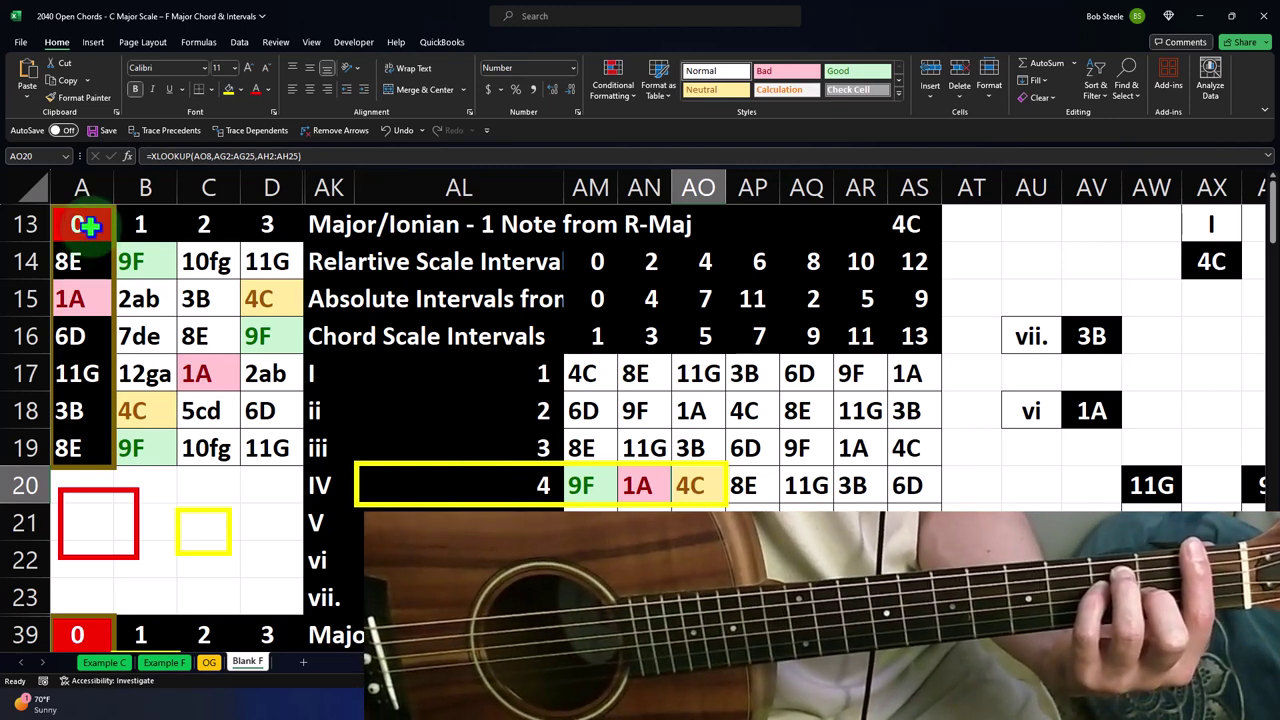
left_click_drag(83, 217, 270, 436)
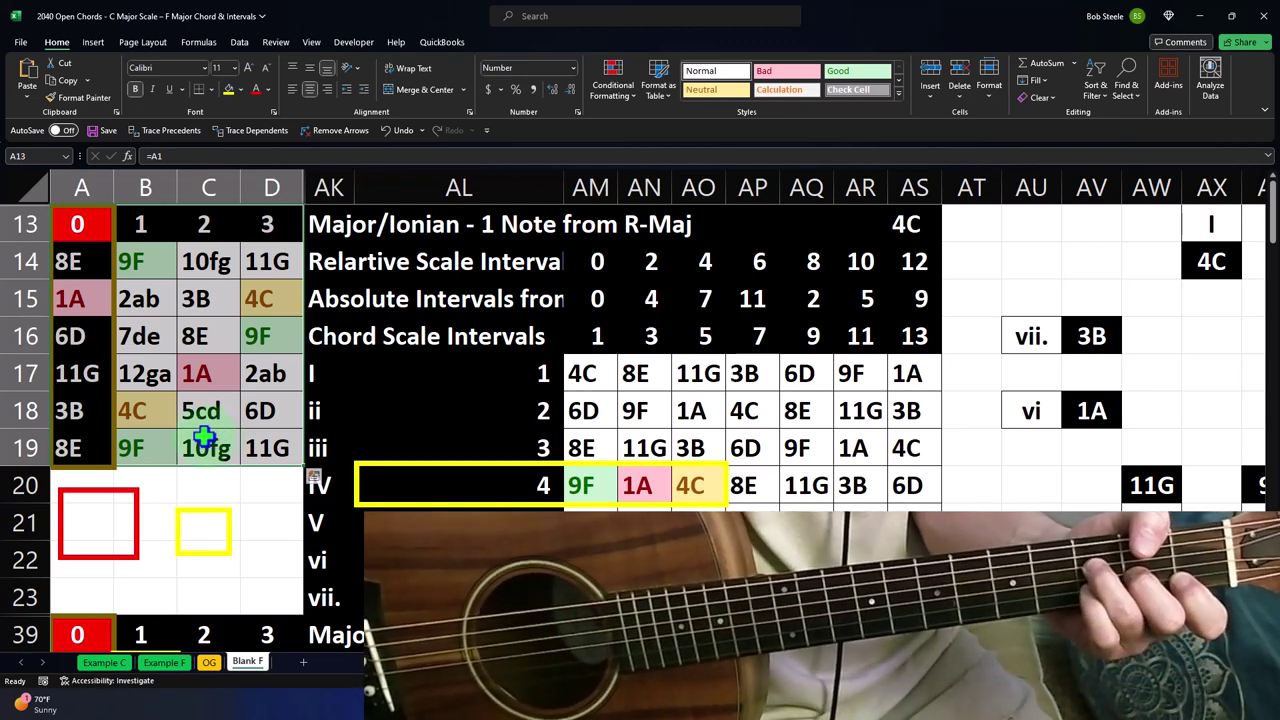
left_click(218, 410)
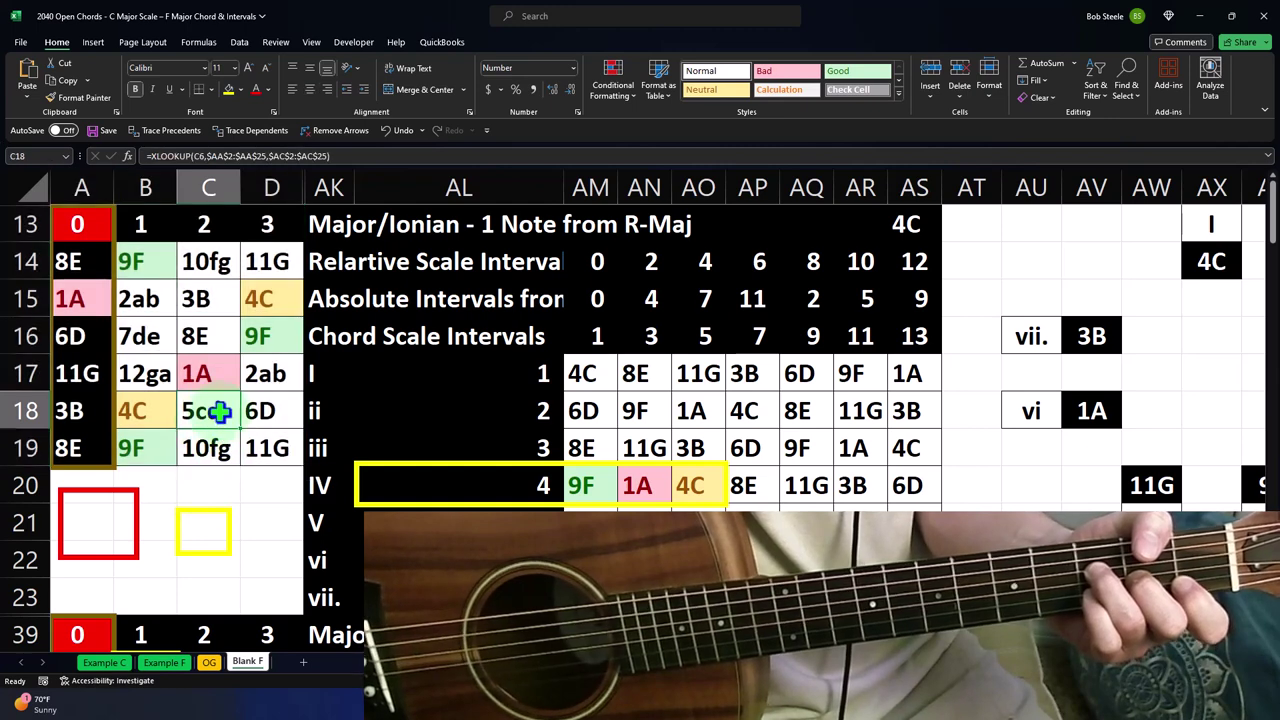
- Place the red box around the chord shape at B16:D18
left_click(189, 510)
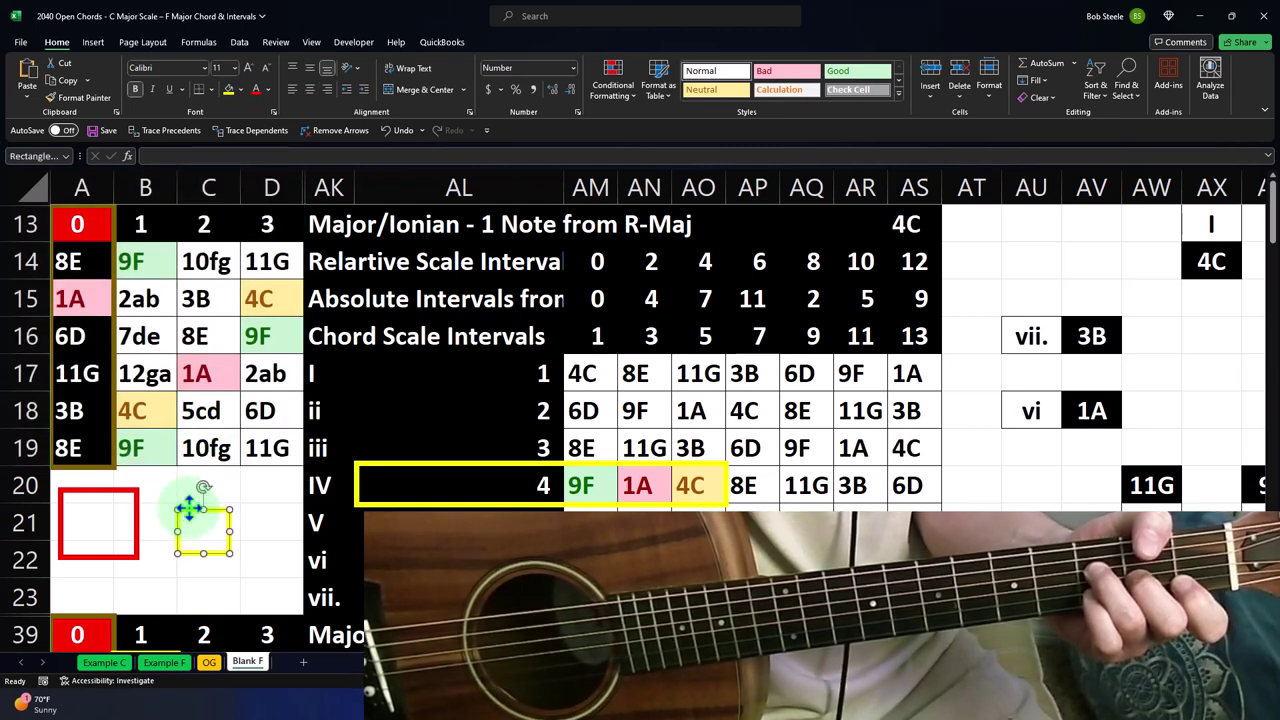
left_click_drag(189, 510, 257, 287)
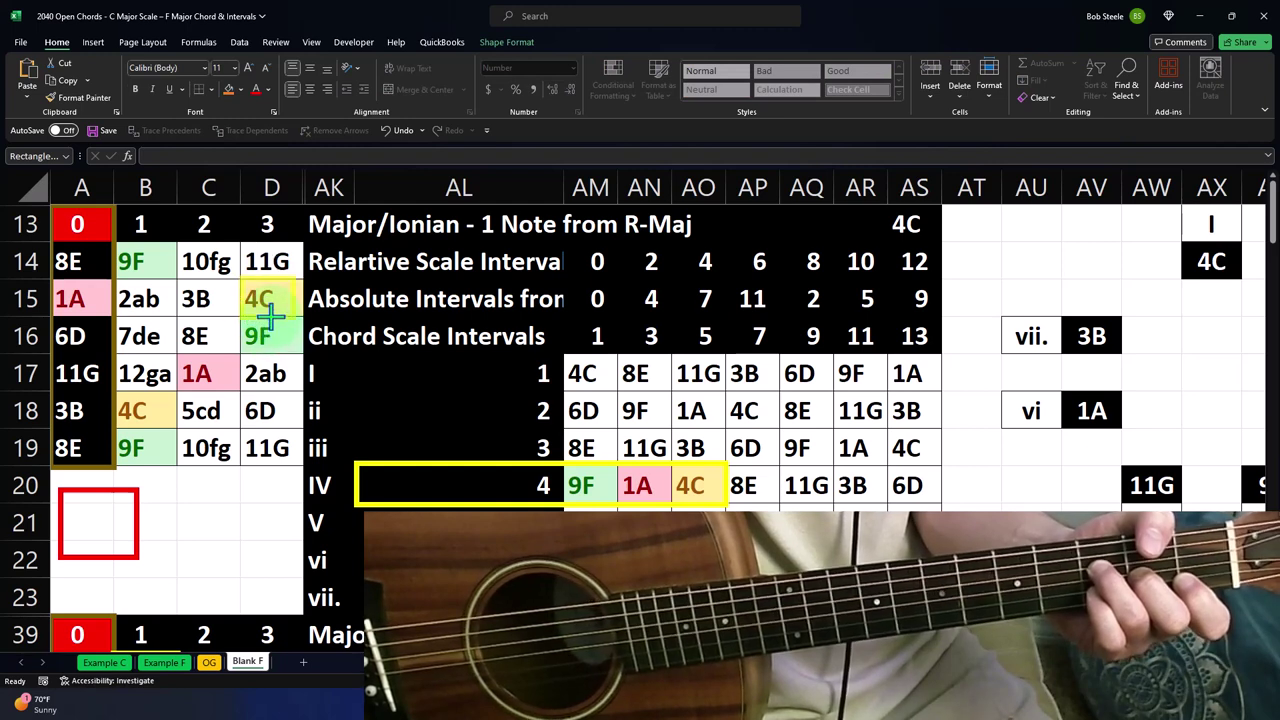
left_click_drag(270, 316, 222, 530)
left_click_drag(133, 523, 298, 426)
left_click(272, 341)
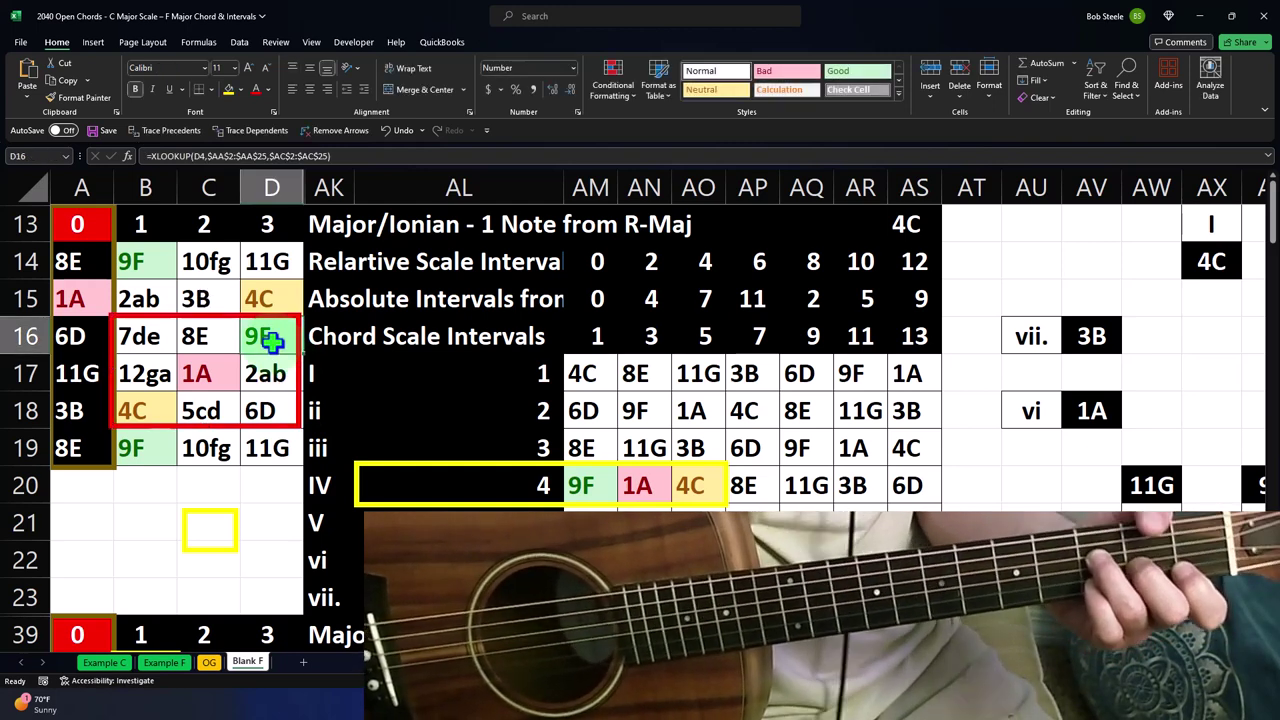
- Move the yellow box onto the 9F note in D16
left_click(300, 372)
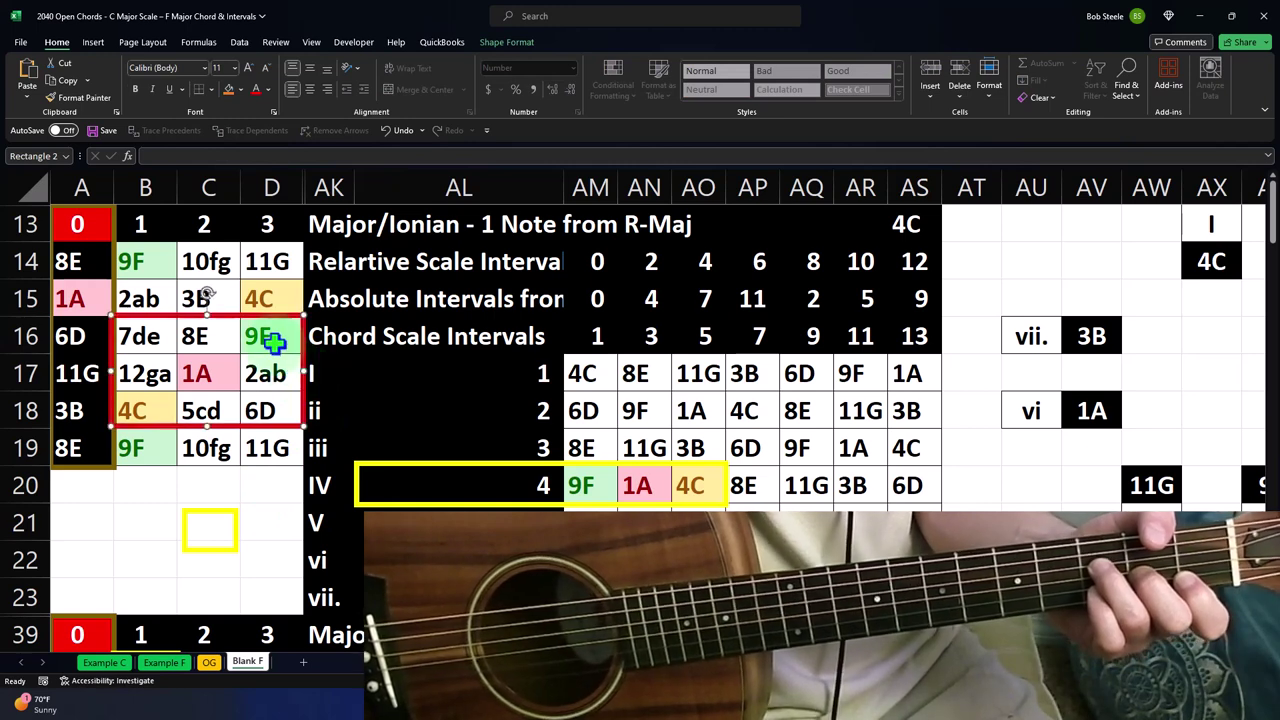
left_click_drag(207, 552, 268, 348)
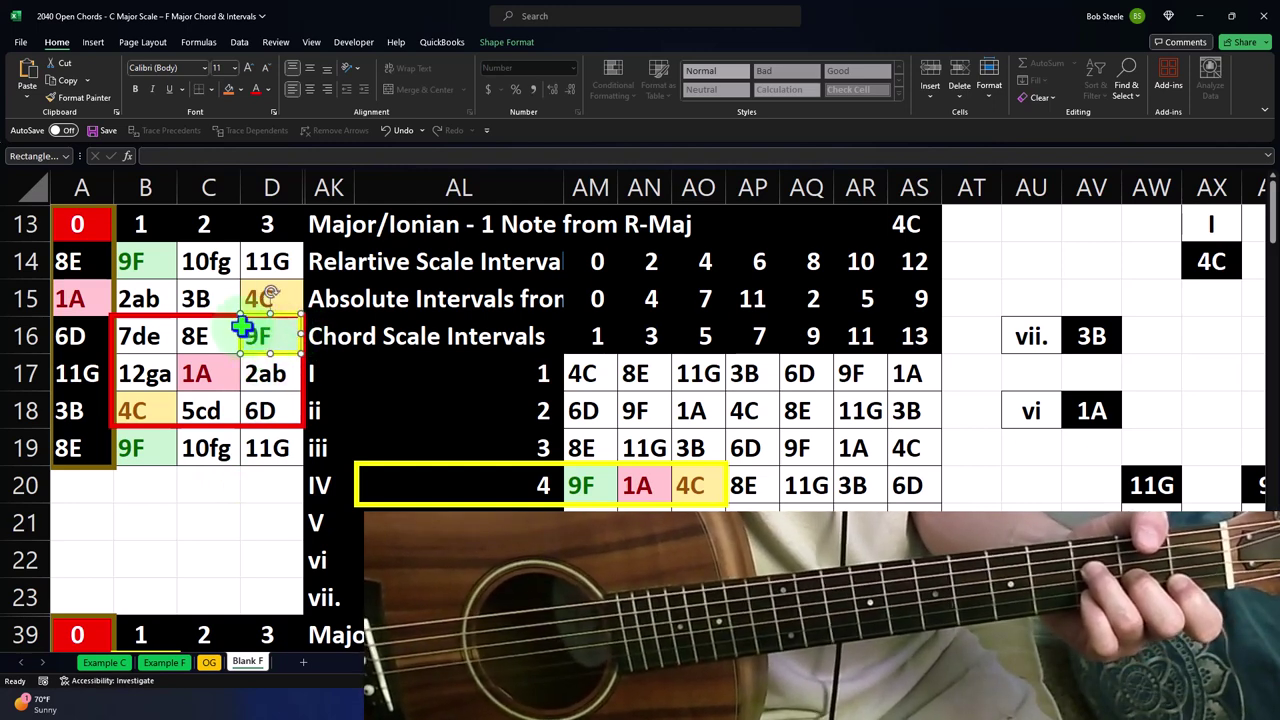
left_click(217, 374)
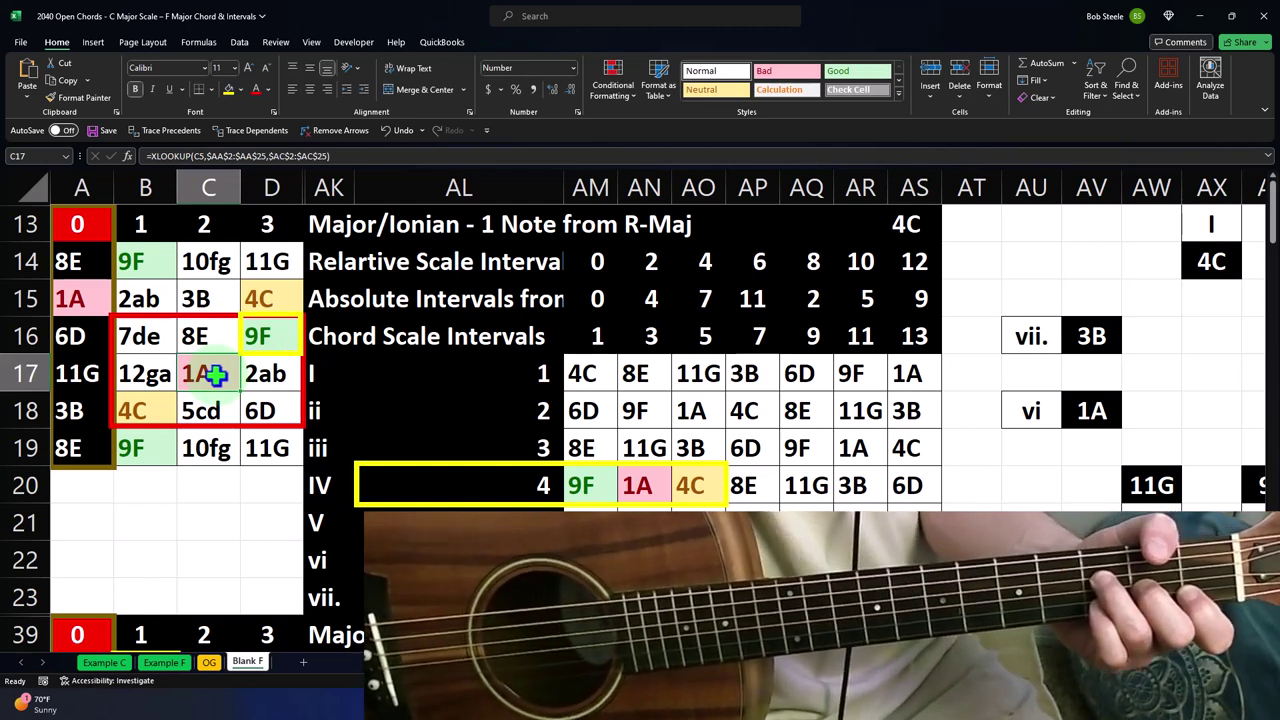
left_click(163, 406)
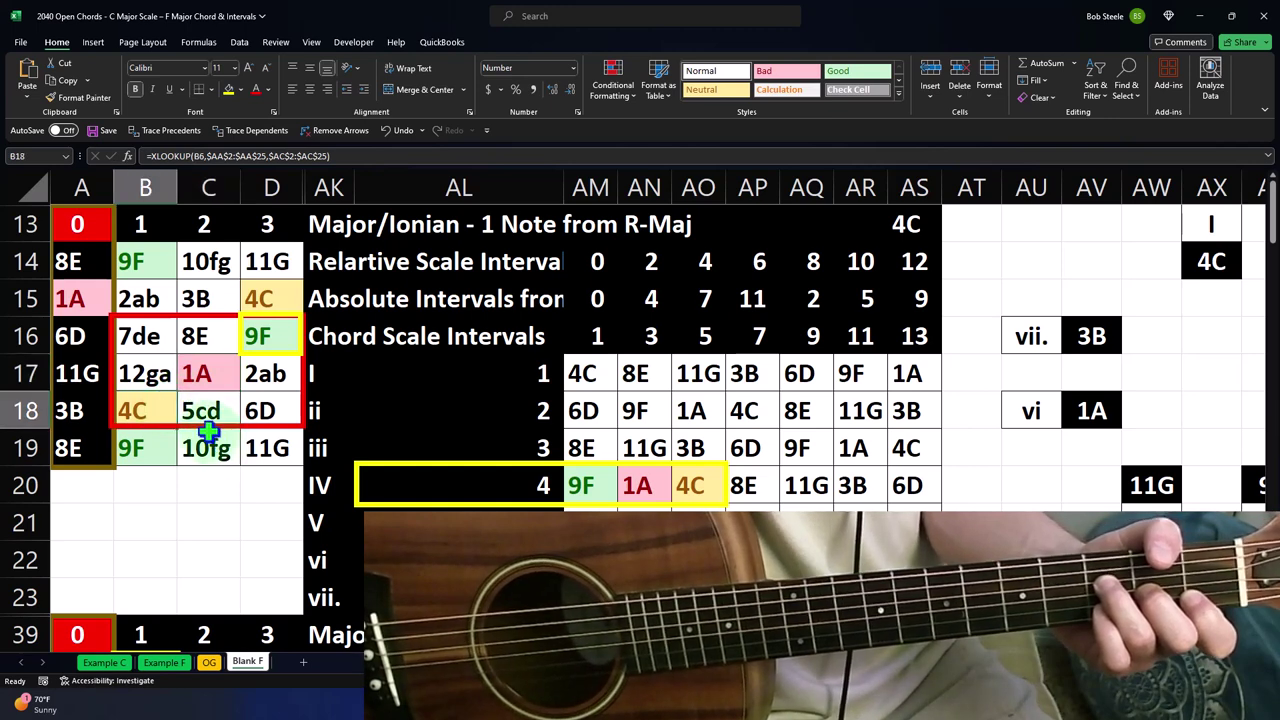
left_click(207, 430)
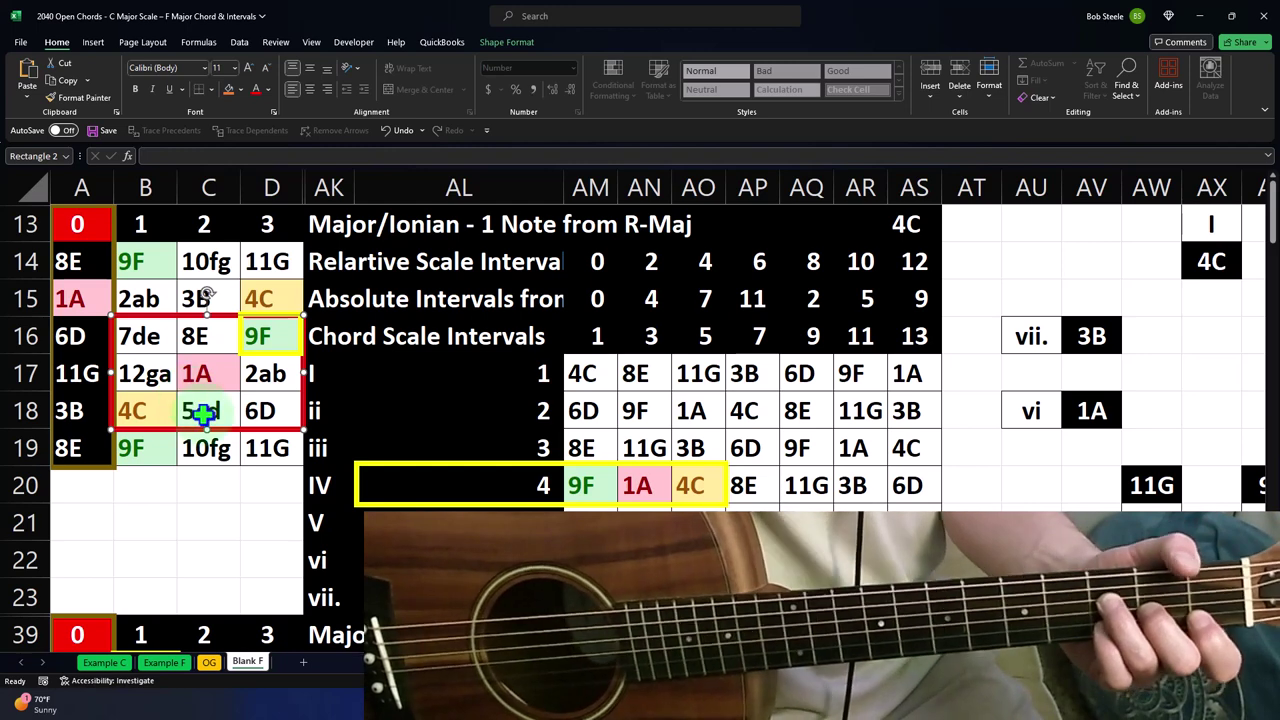
left_click(580, 487)
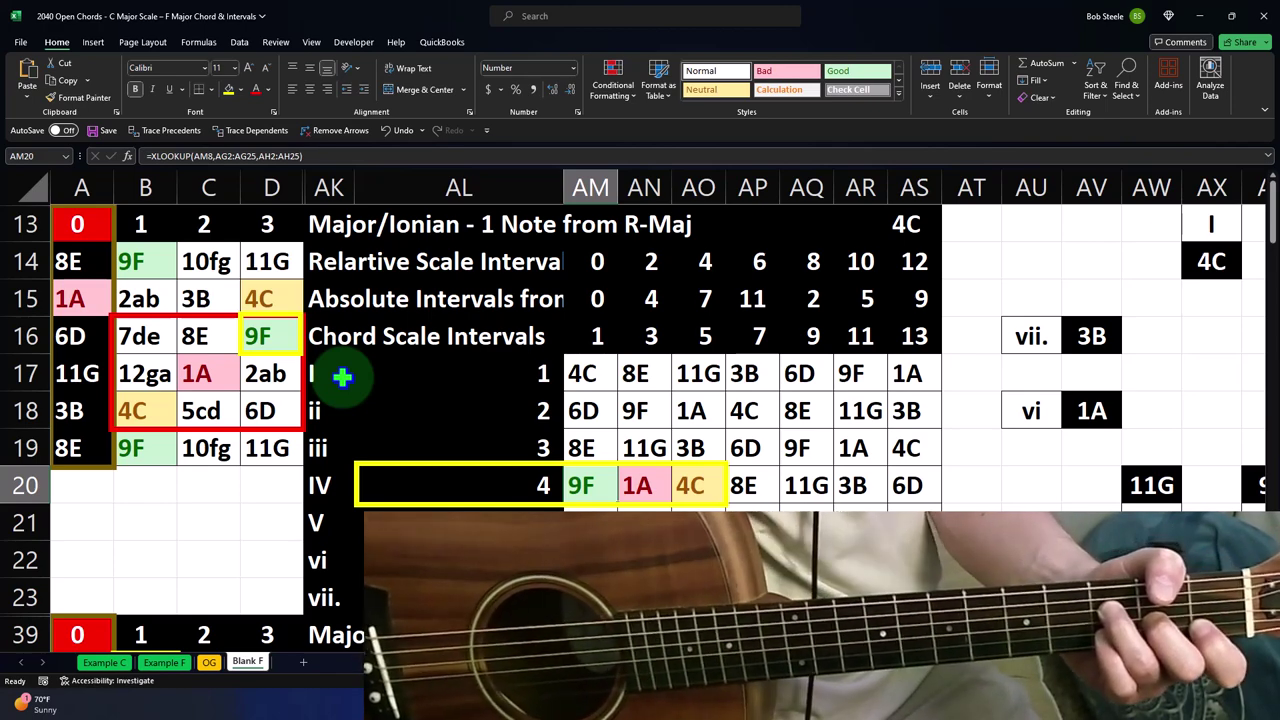
- Move the yellow box to 1A in C17 and copy a narrowed one around the AN intervals 4 and 3
left_click_drag(281, 355, 219, 395)
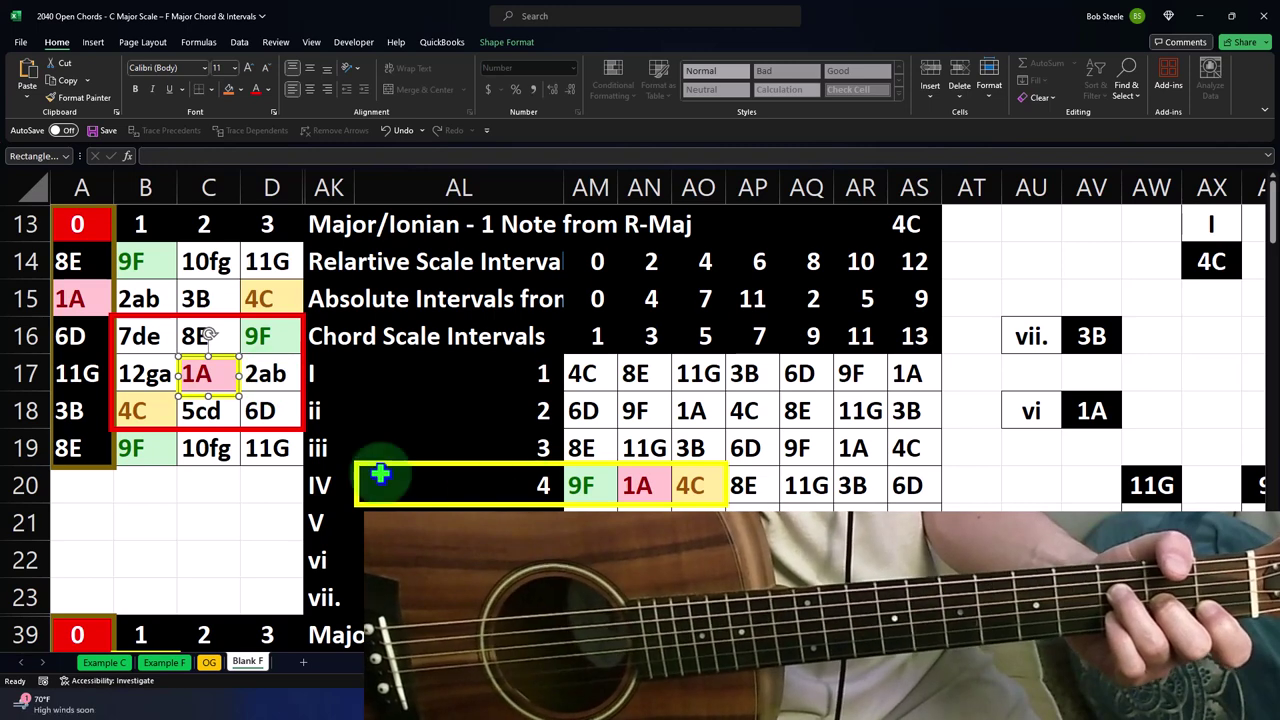
left_click_drag(245, 413, 651, 328)
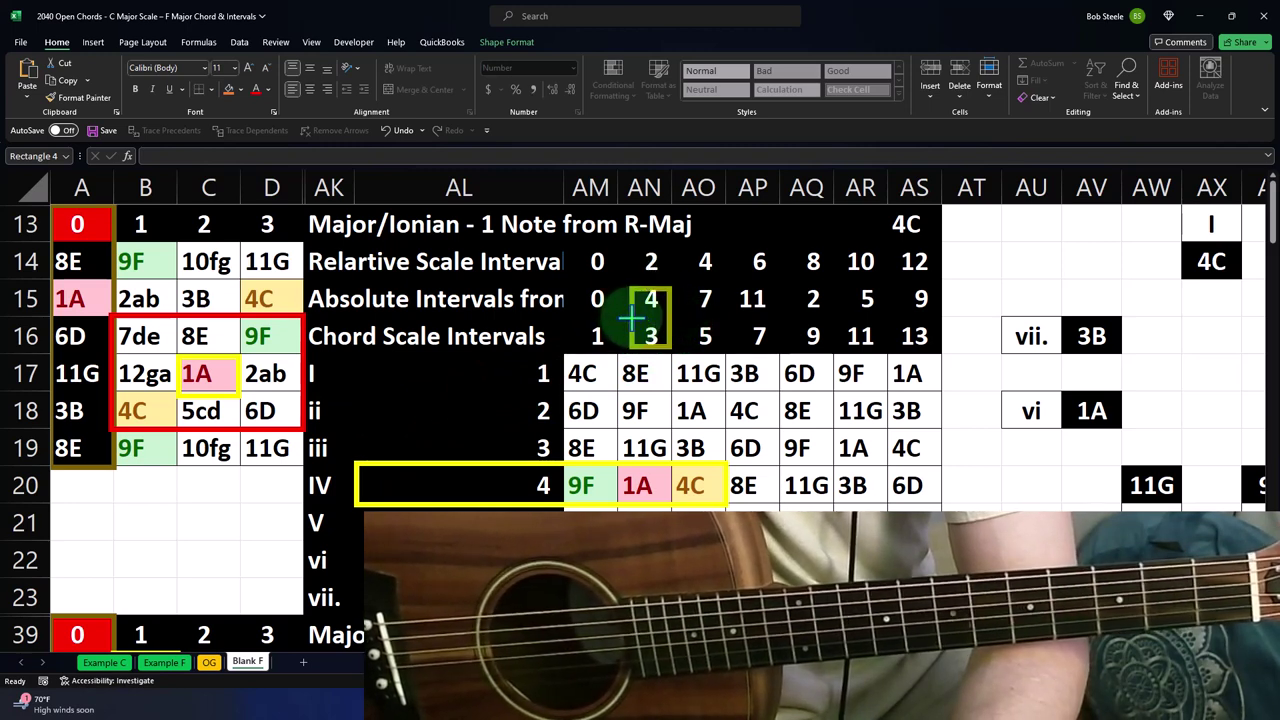
left_click_drag(623, 320, 651, 284)
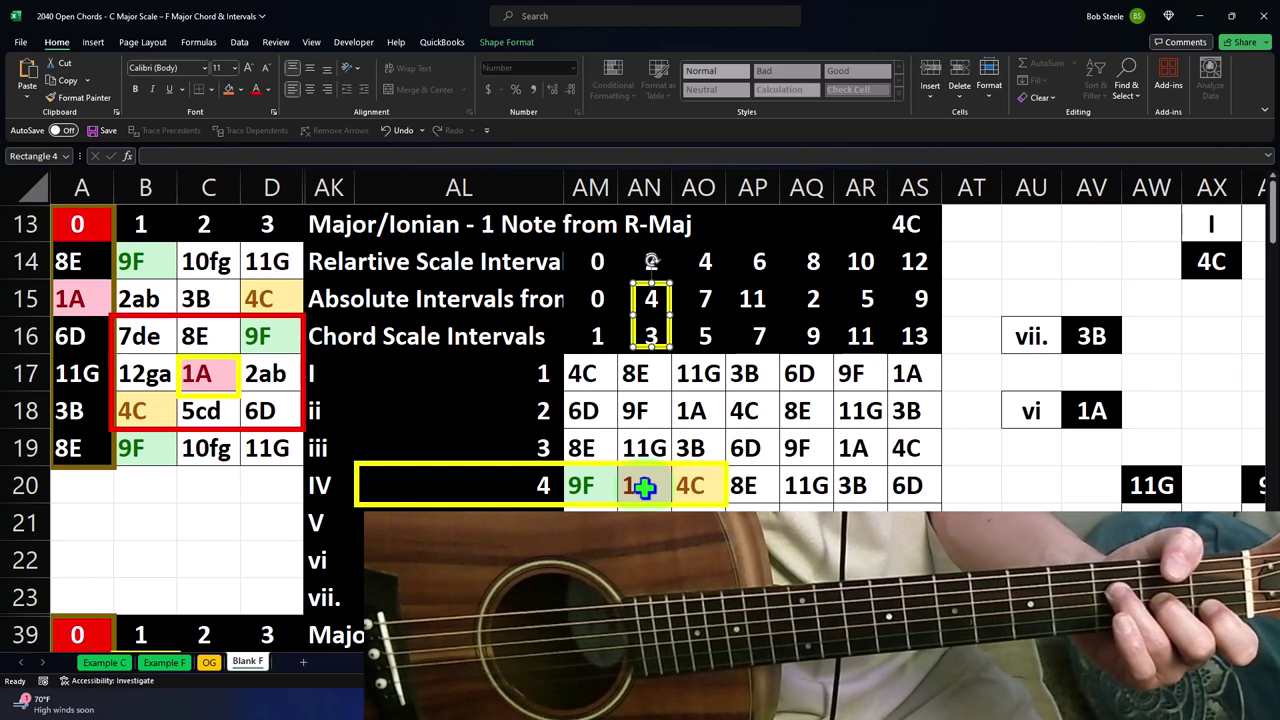
left_click(640, 486)
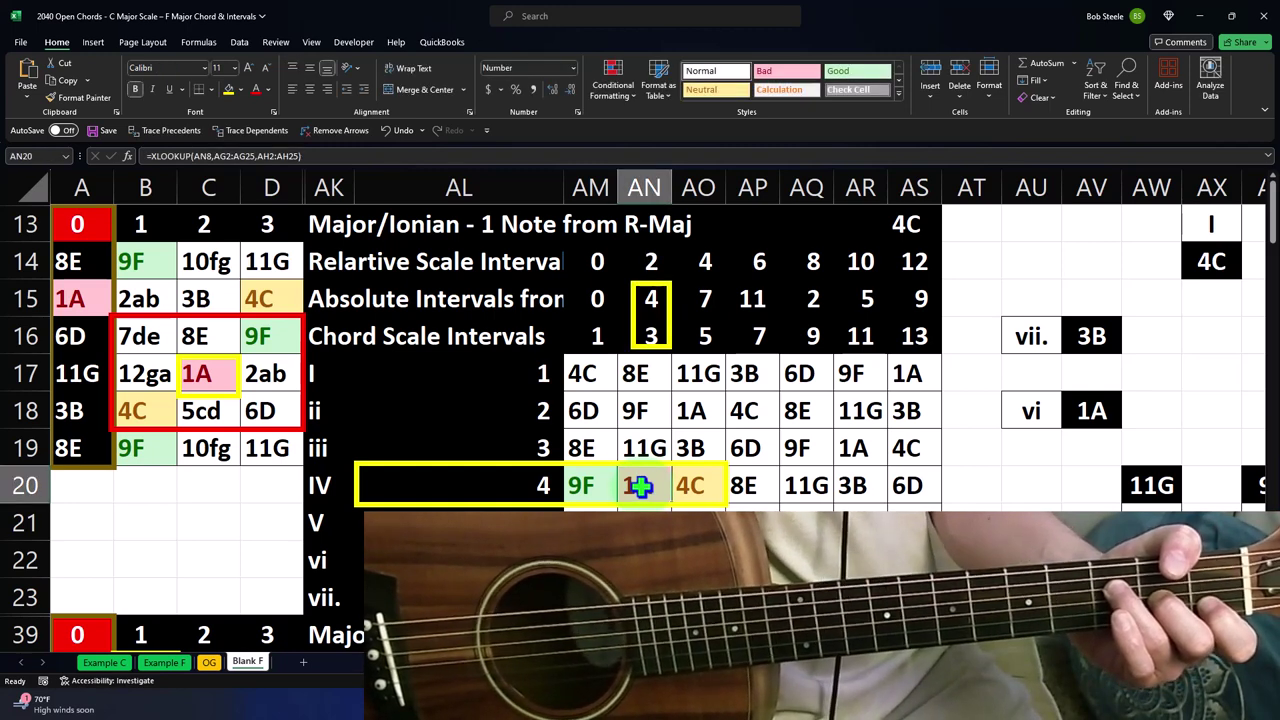
- Review the yellow boxes on the 4 and 3 intervals and the 1A note
left_click(660, 347)
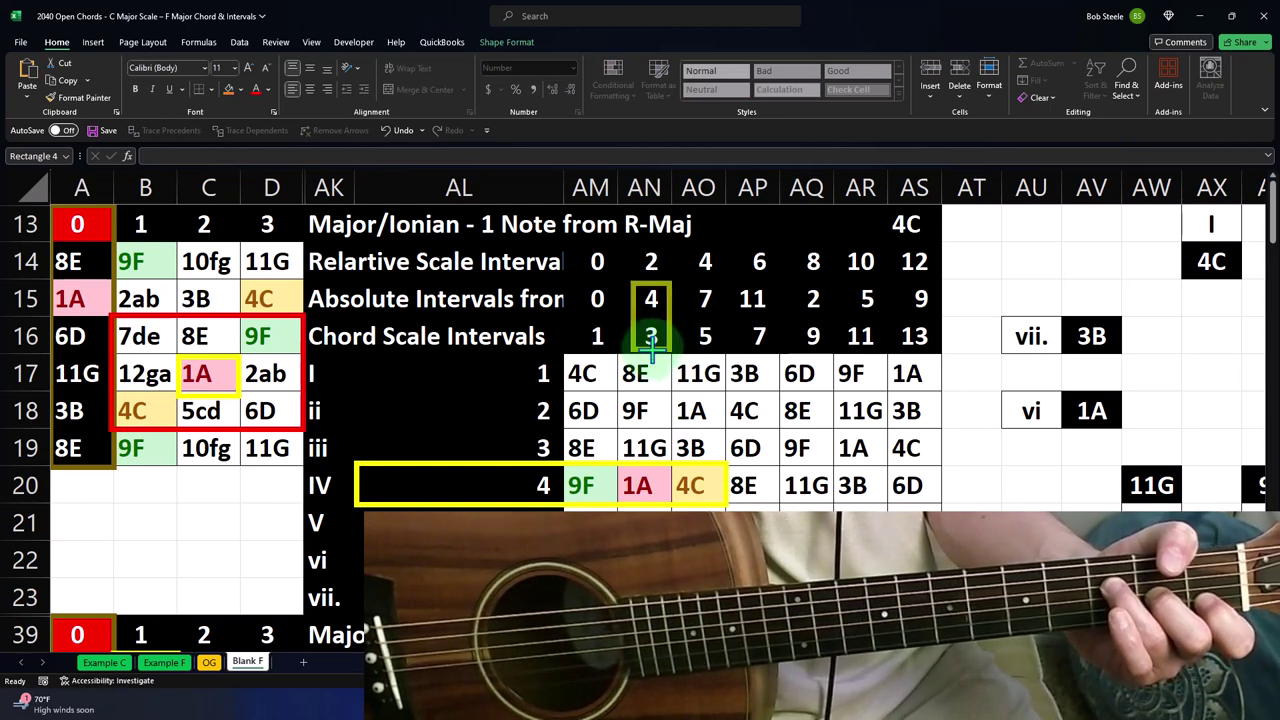
left_click(651, 345)
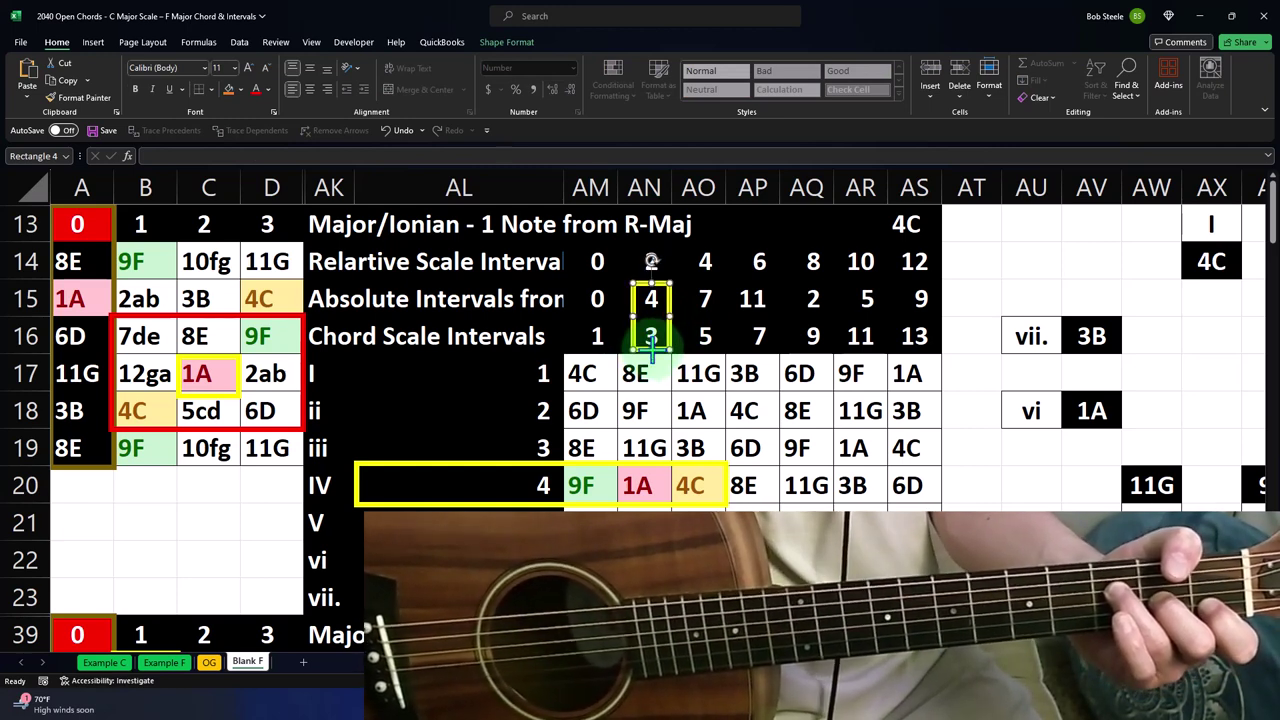
left_click(240, 378)
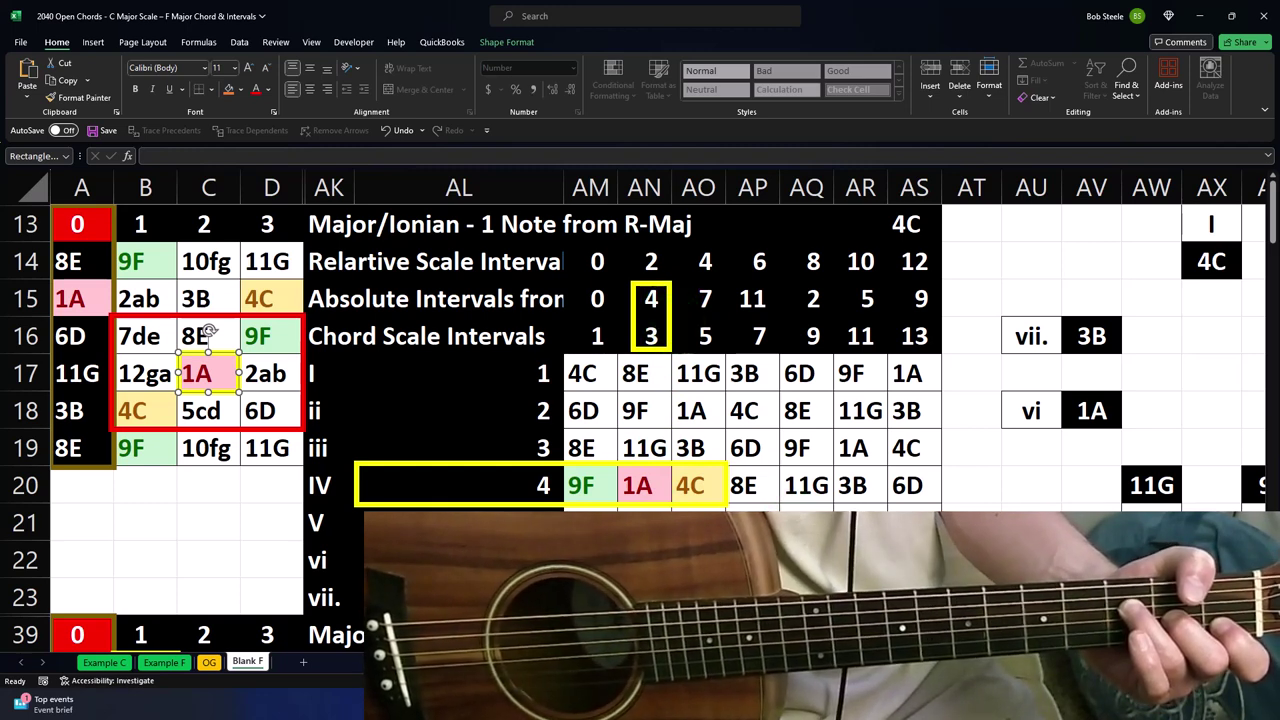
scroll(977, 312, "right", 3)
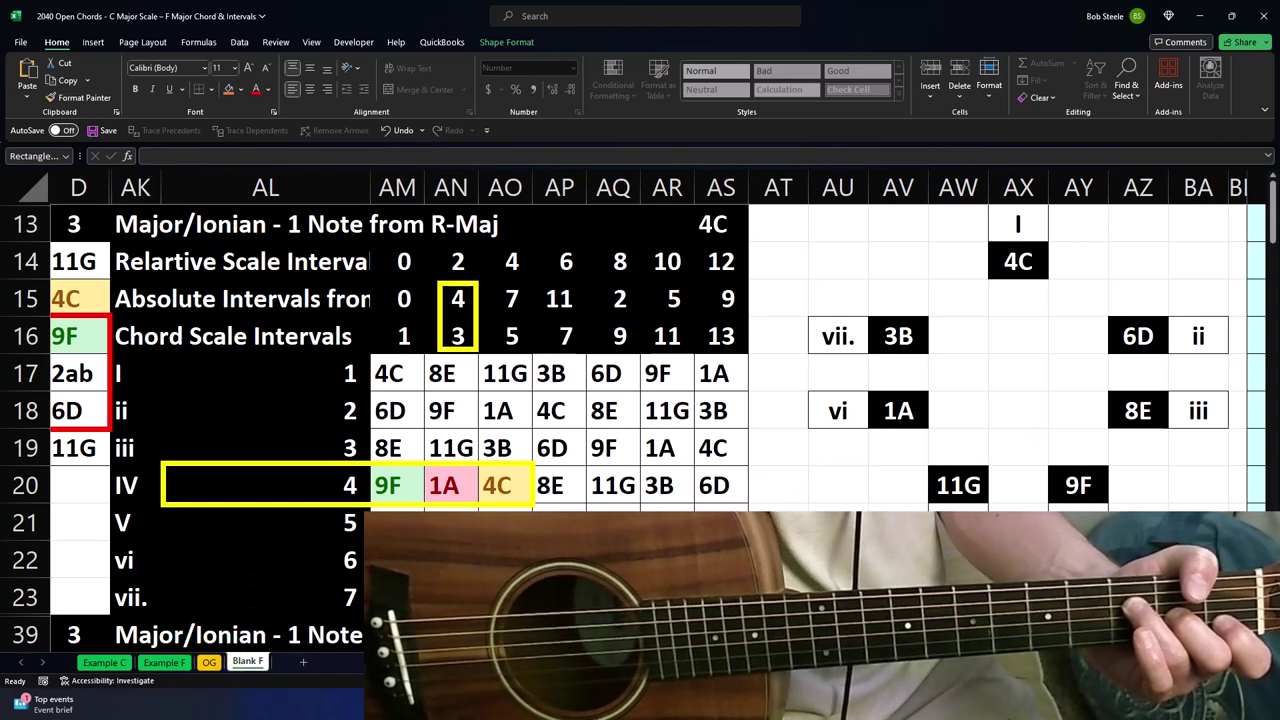
scroll(205, 331, "left", 3)
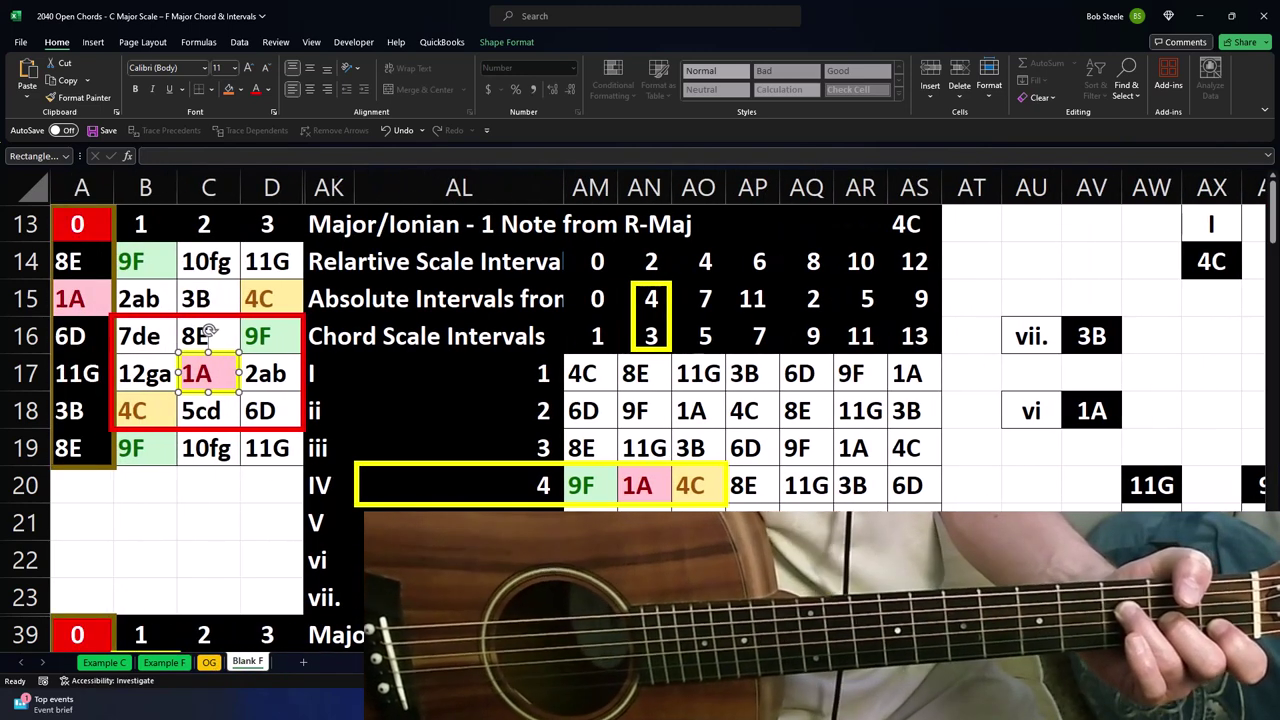
left_click(650, 487)
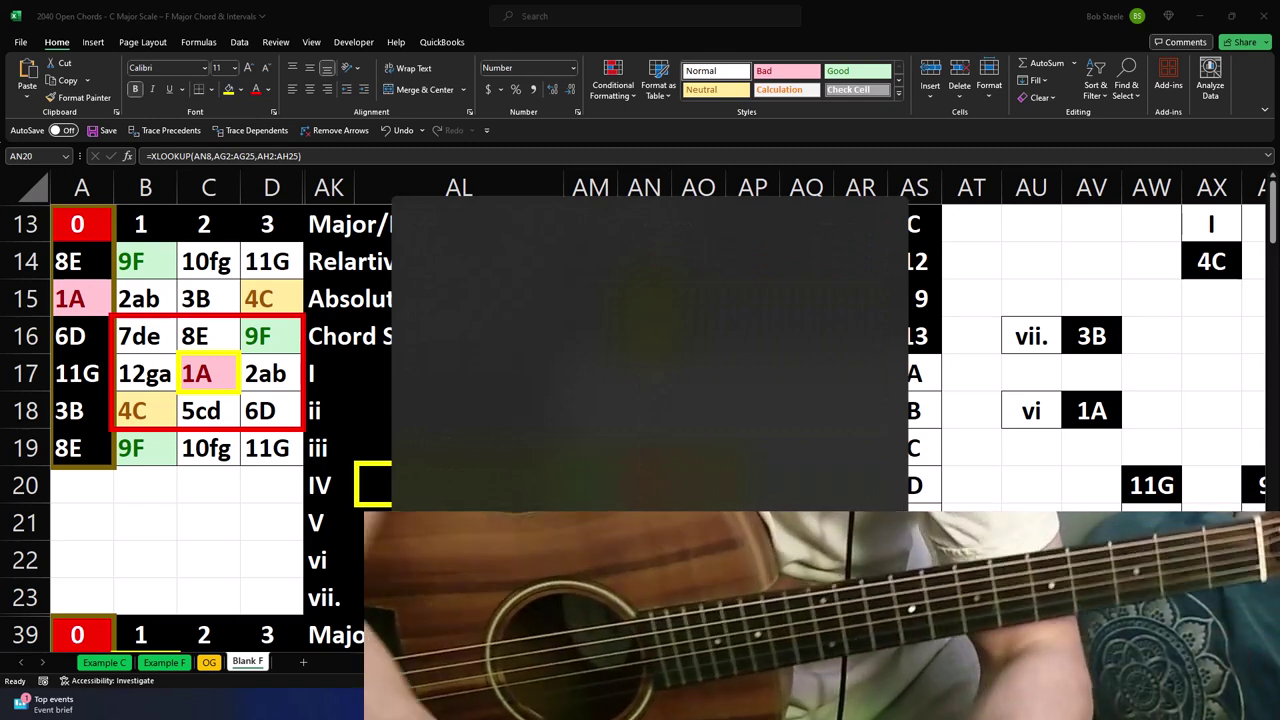
- Launch Calculator via 'cal', keep it on top in compact view beside the interval table
type("cal")
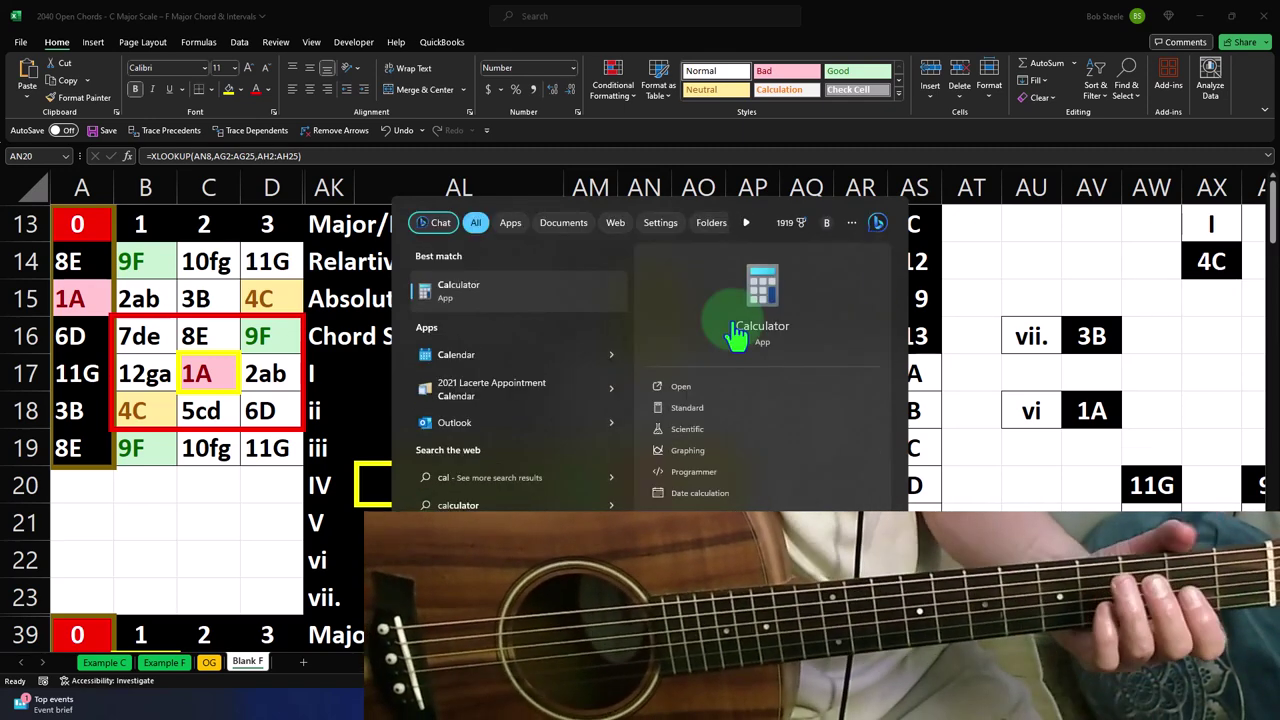
left_click(528, 300)
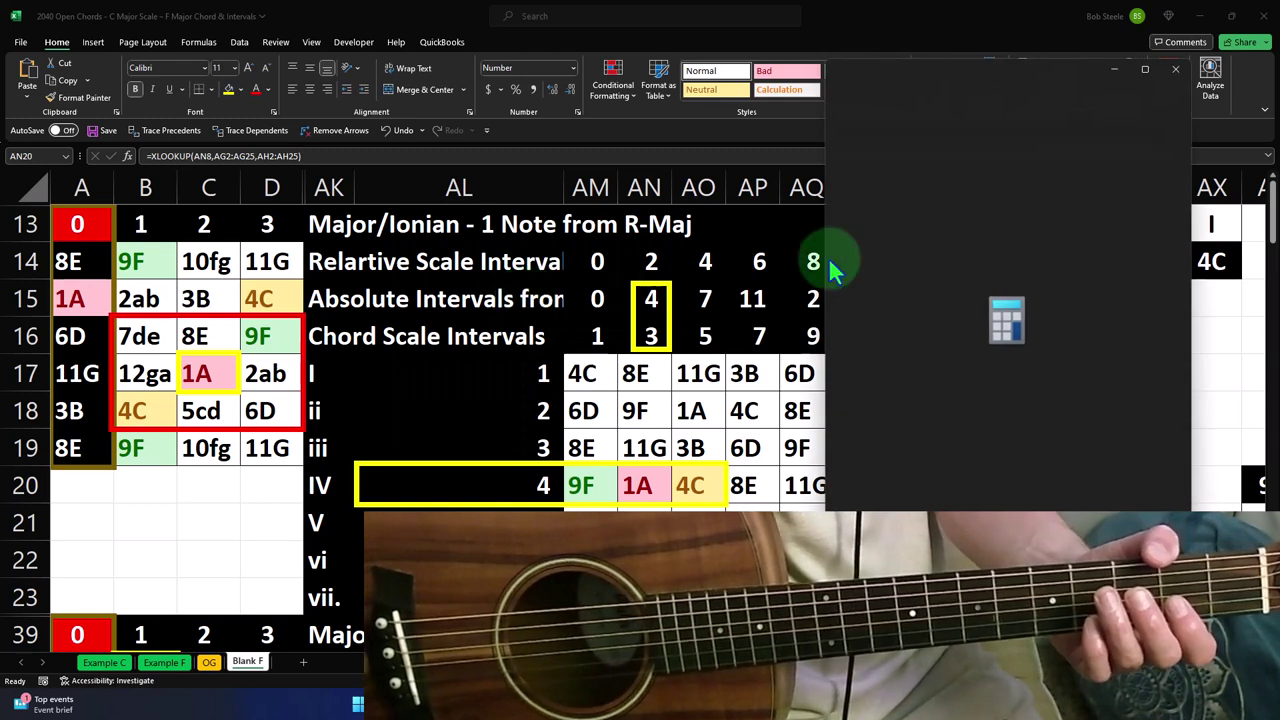
left_click(930, 100)
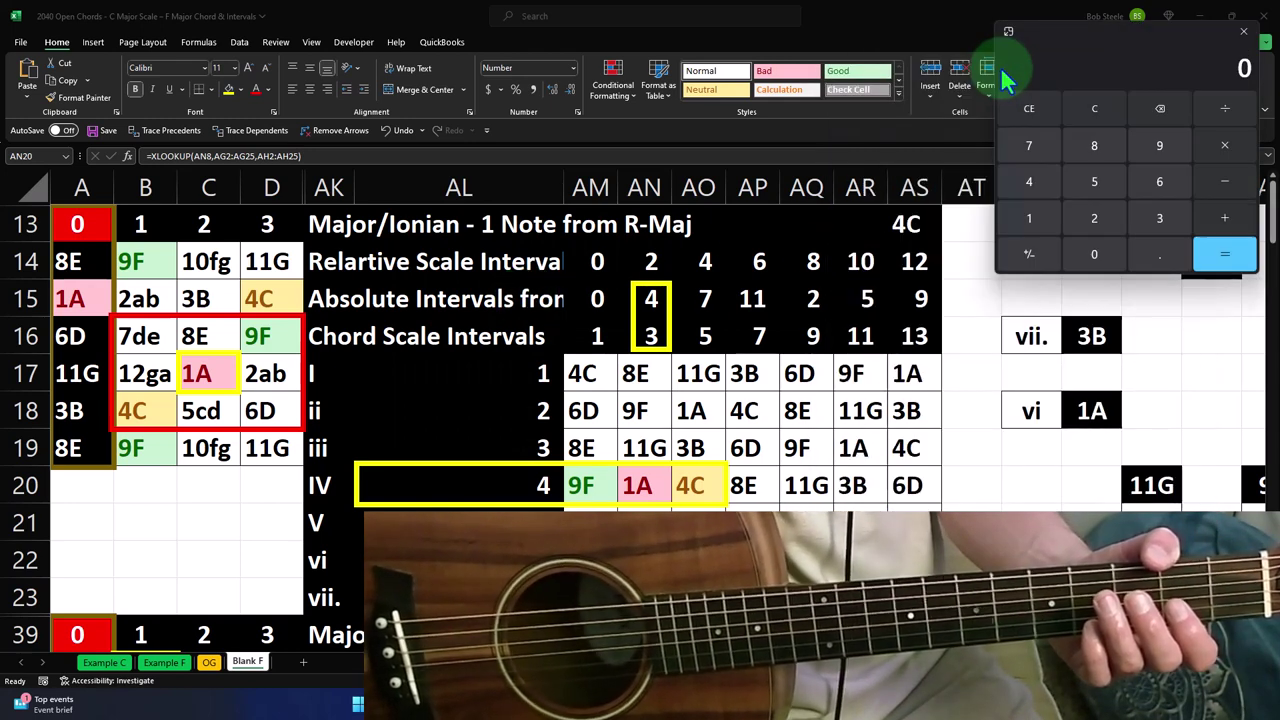
left_click_drag(1078, 47, 1020, 218)
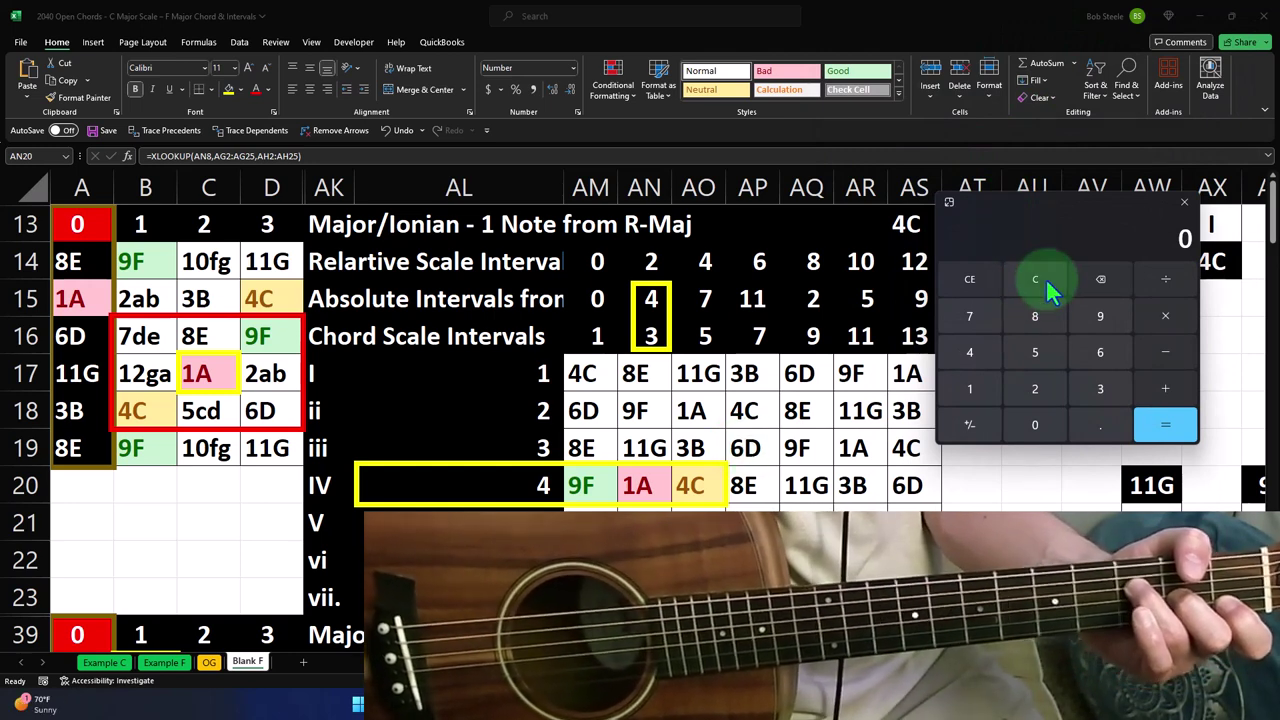
- Compute 9 + 4 = 13 and 13 − 12 = 1 in Calculator
type("9")
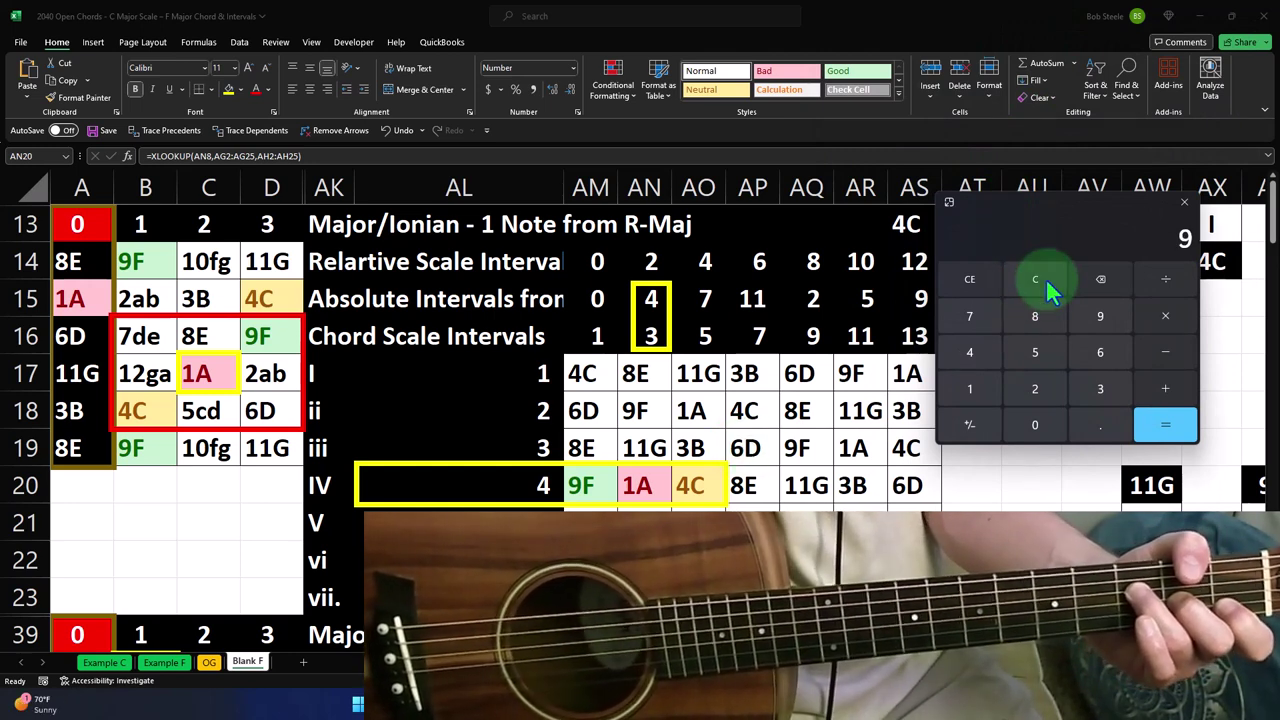
type("+4=")
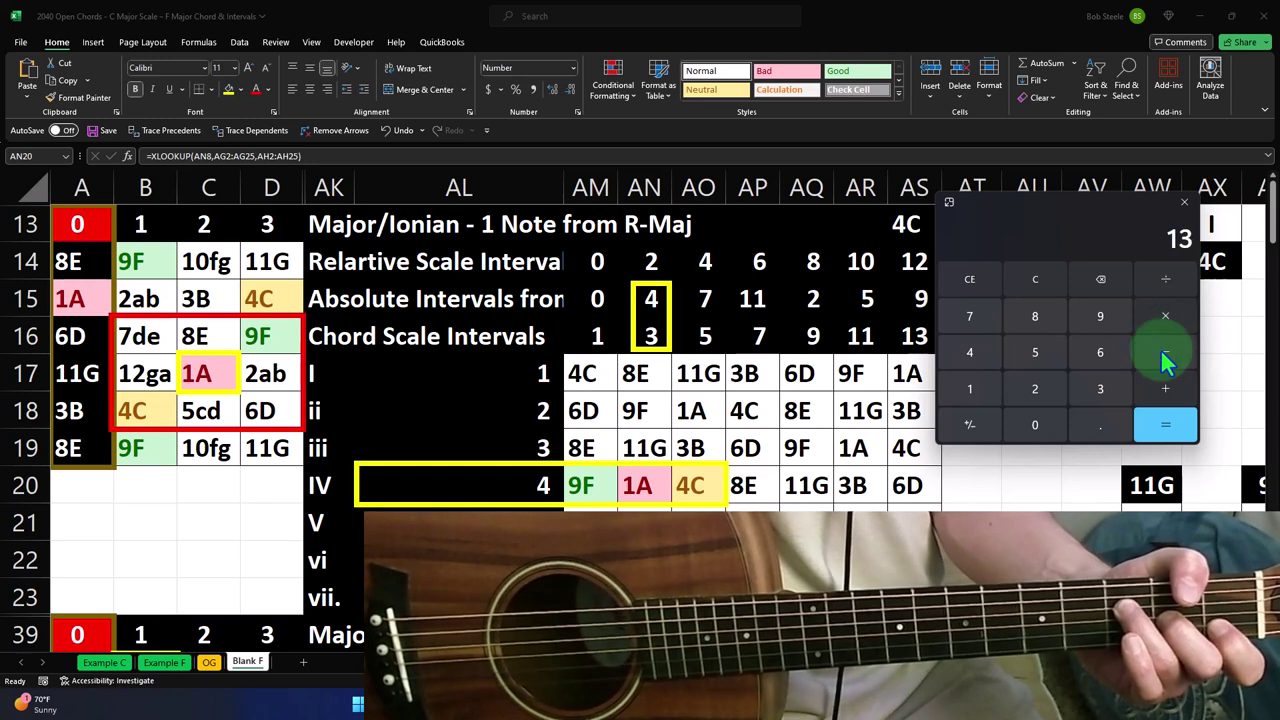
type("-12=")
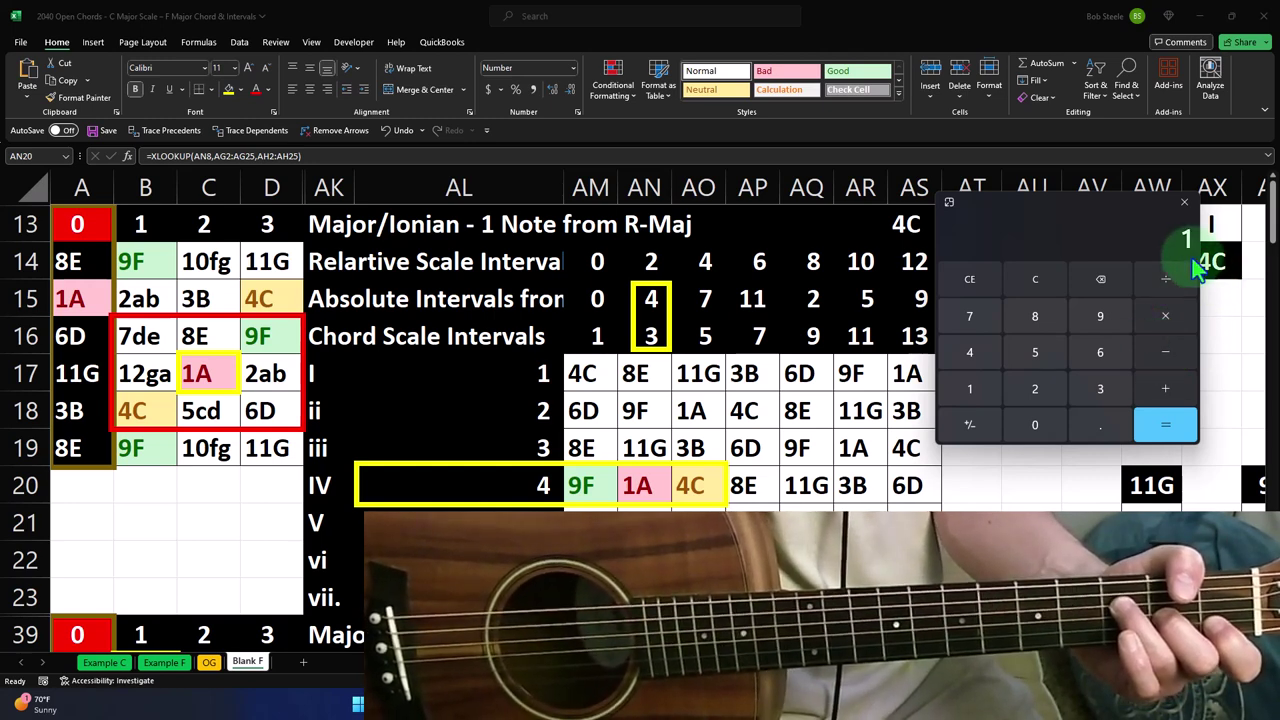
left_click(645, 497)
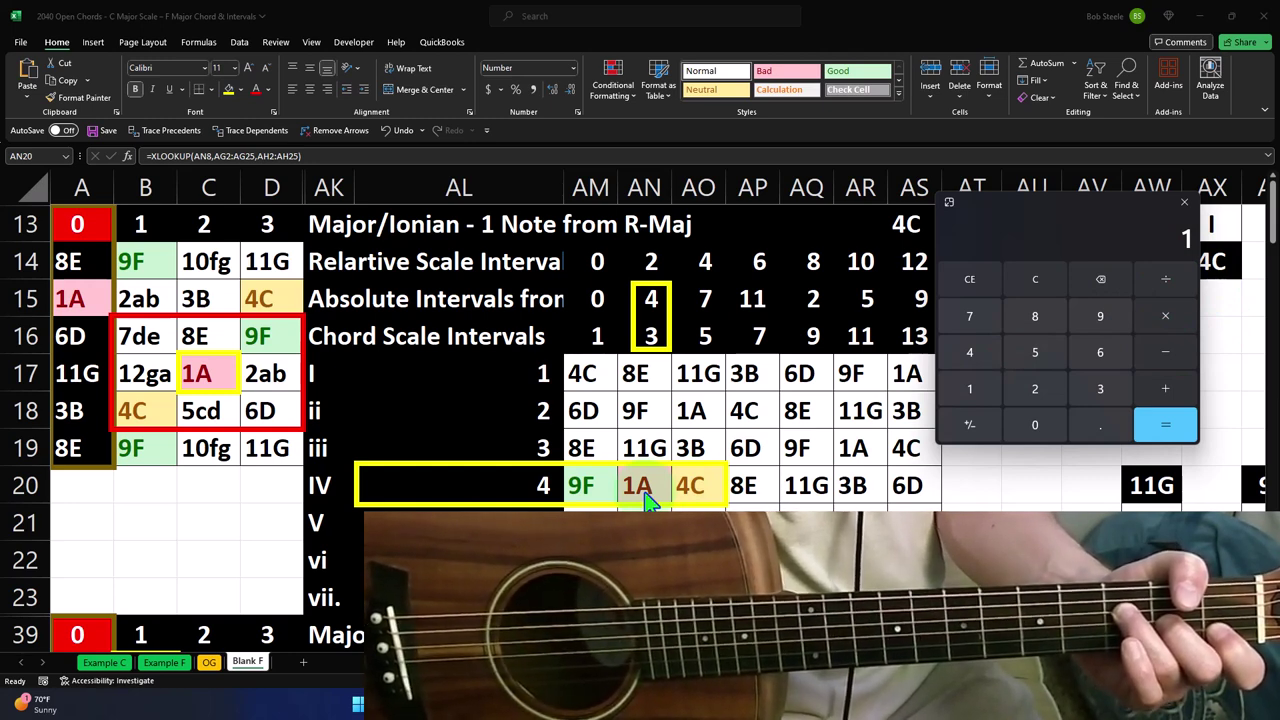
left_click(1034, 280)
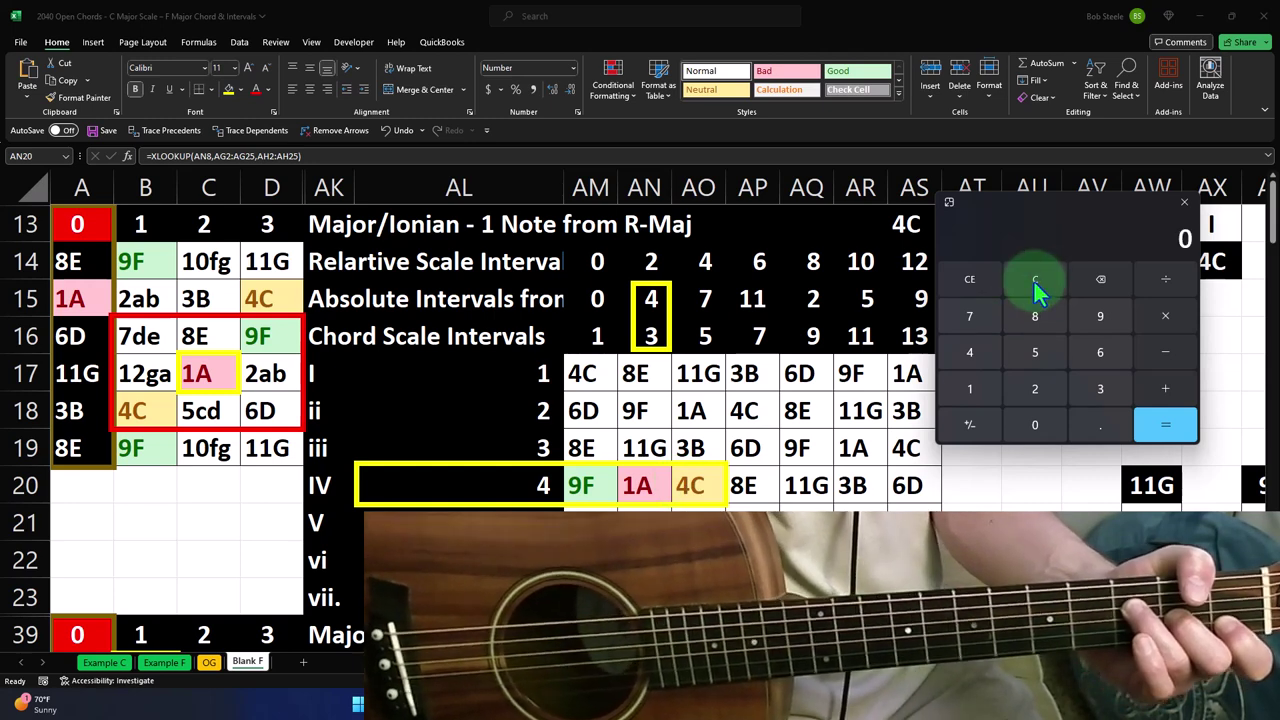
key("9")
left_click(781, 268)
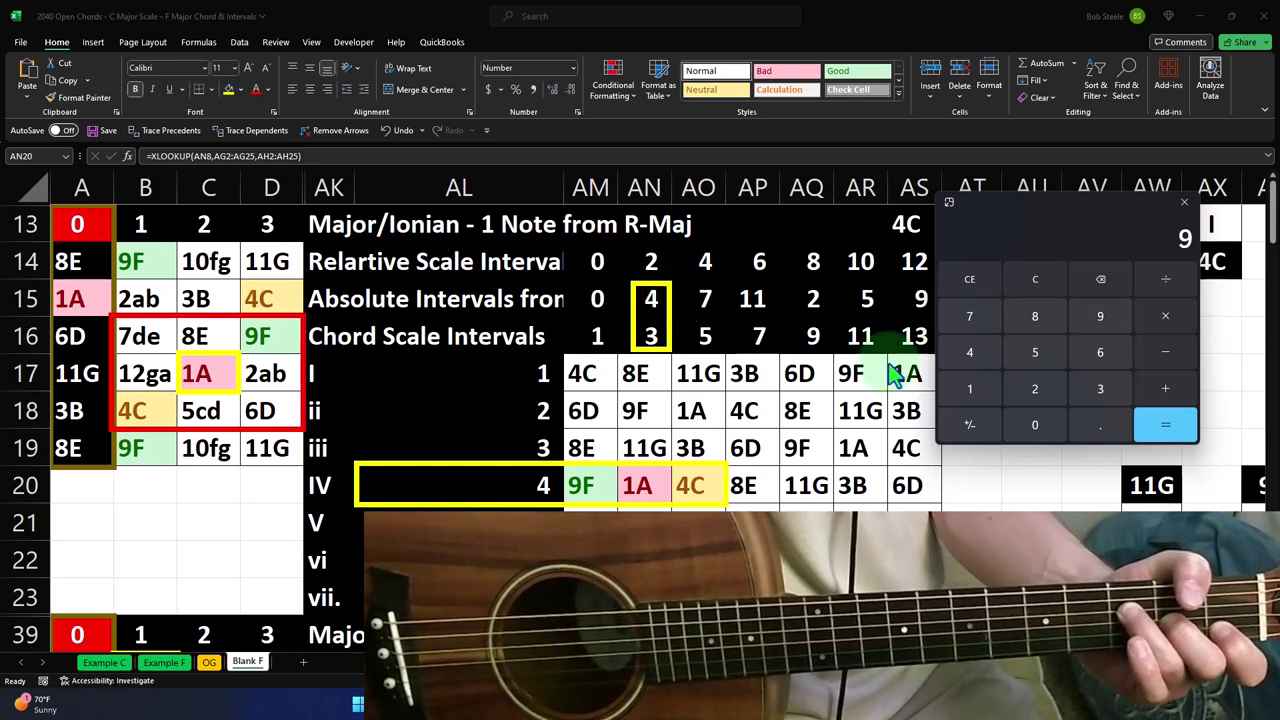
left_click(1156, 393)
key("4")
key("Return")
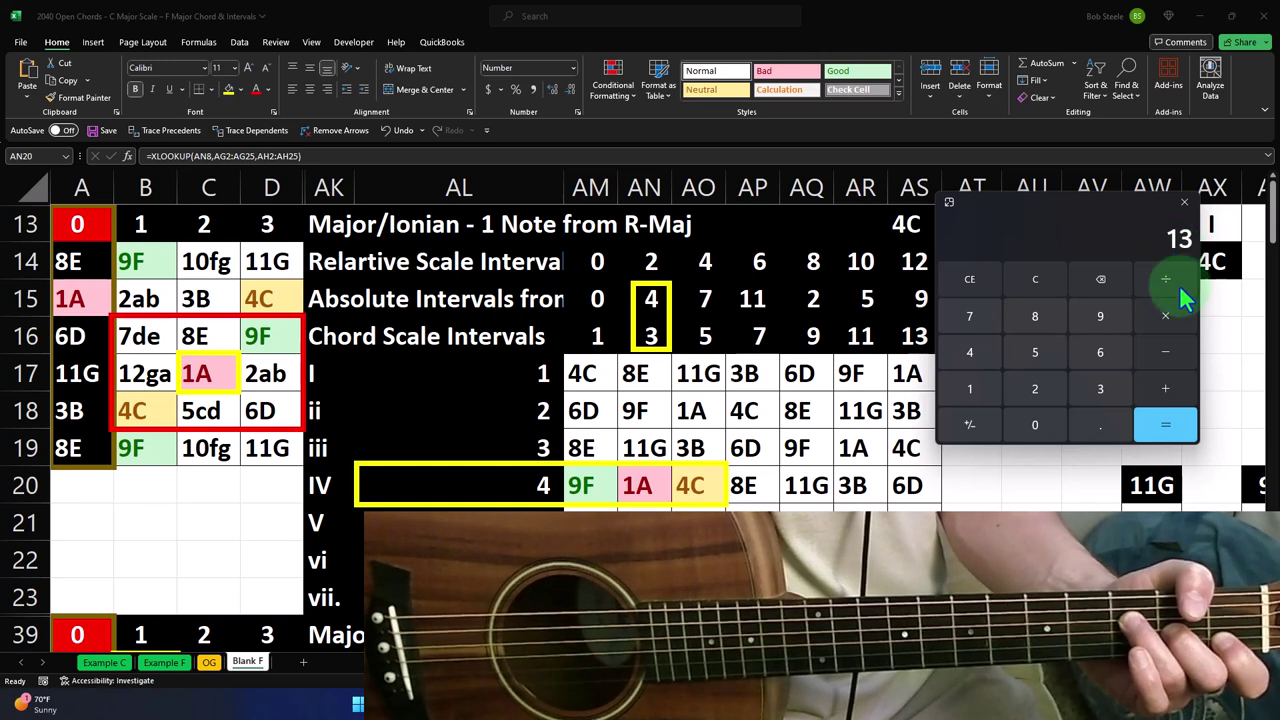
- Redo the wrap-around subtraction from 13 until the display shows 1
left_click(1179, 357)
key("3")
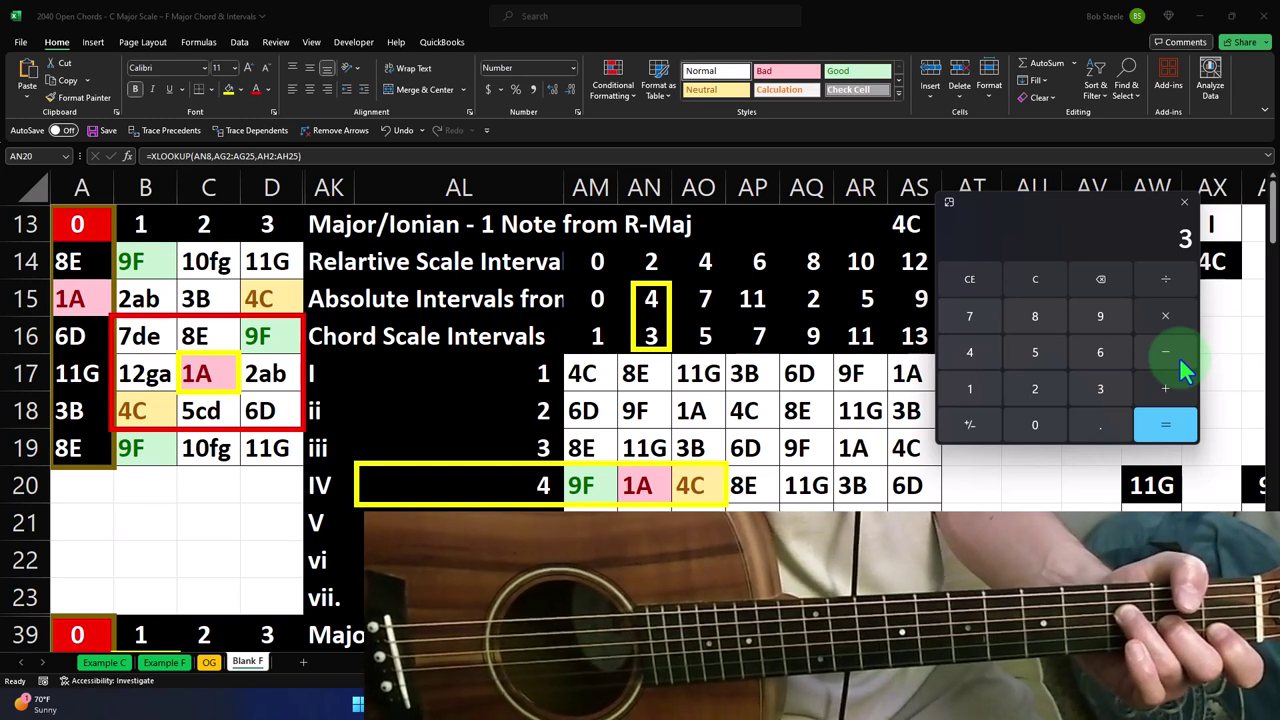
key("2")
key("Return")
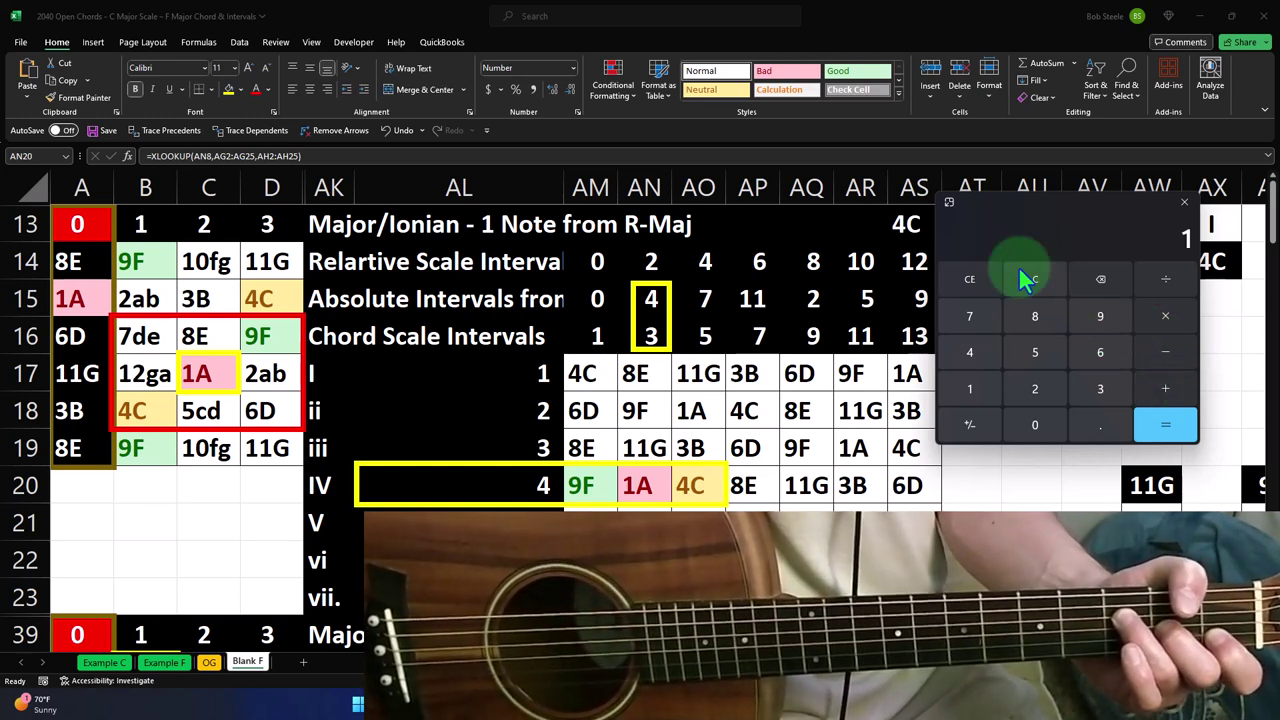
left_click(1035, 290)
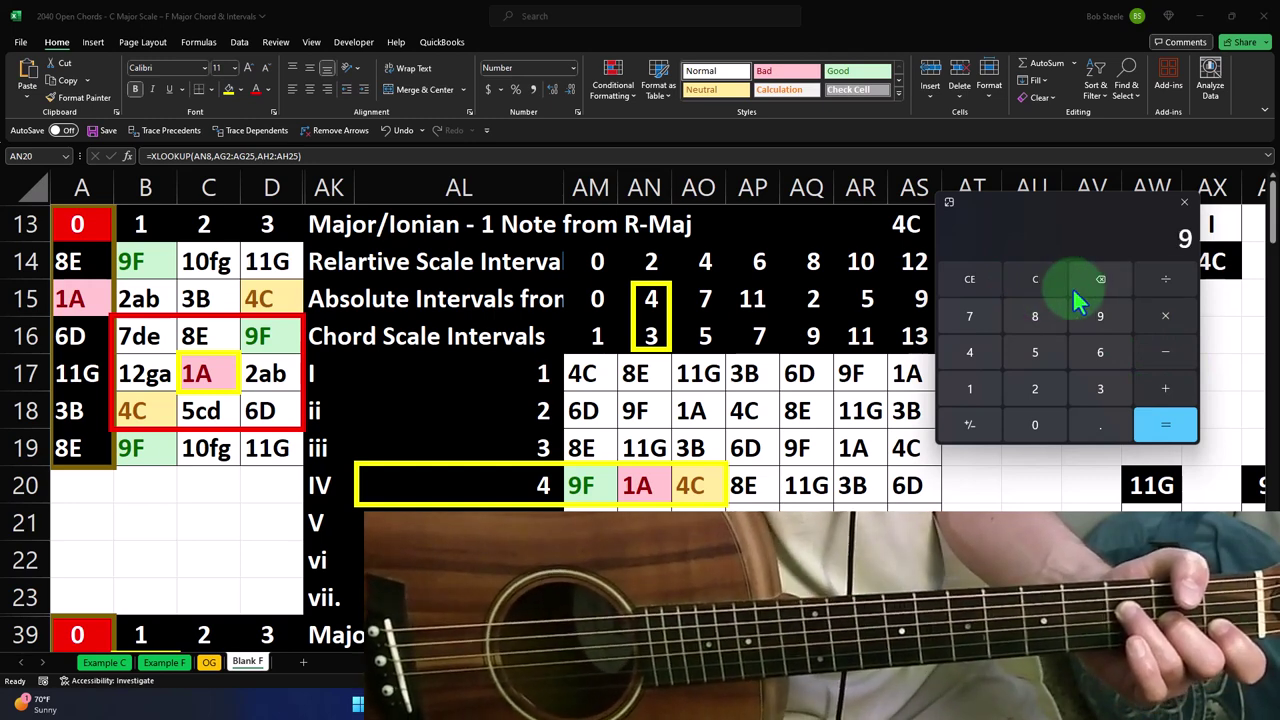
key("4")
key("Return")
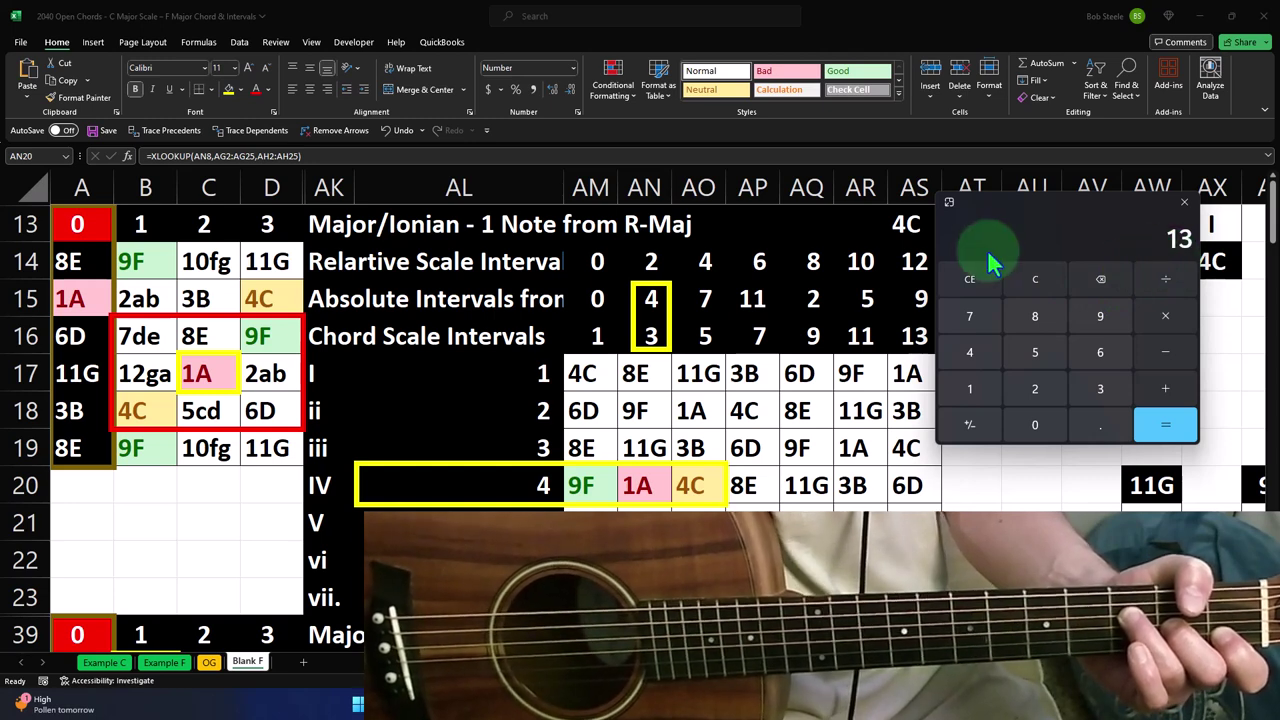
type("-10")
key("Return")
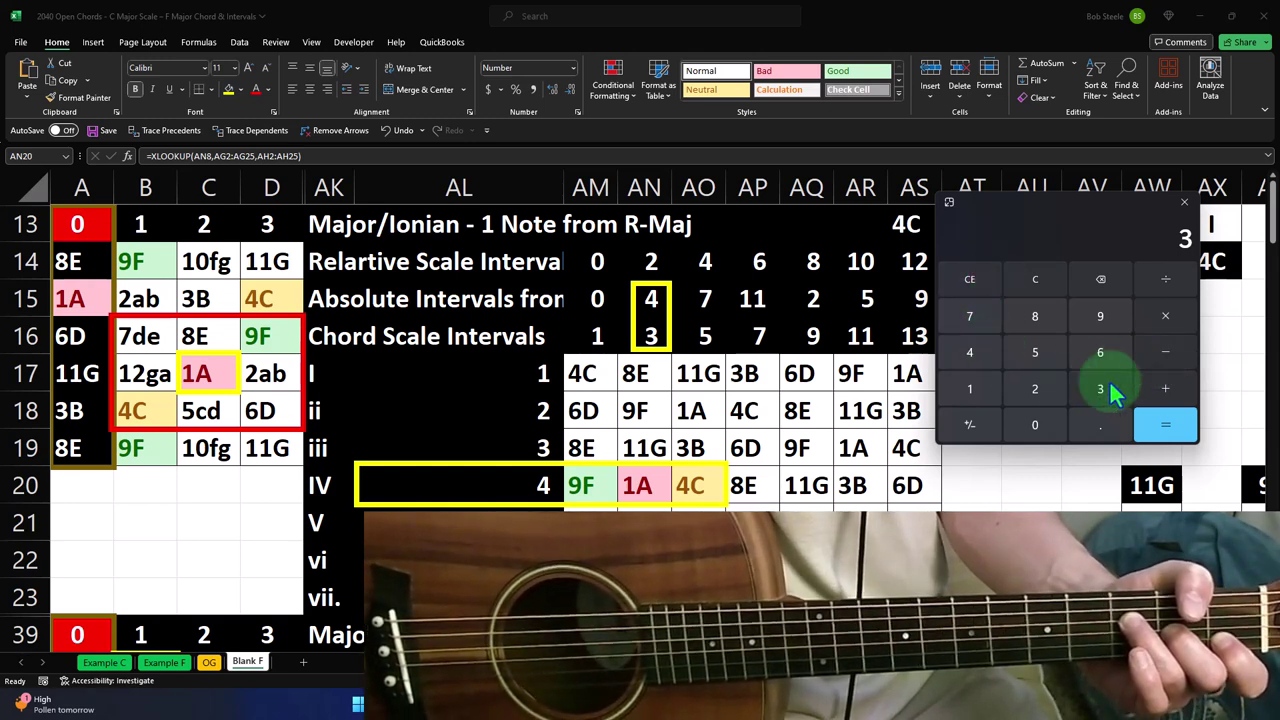
left_click(1168, 428)
left_click(1175, 430)
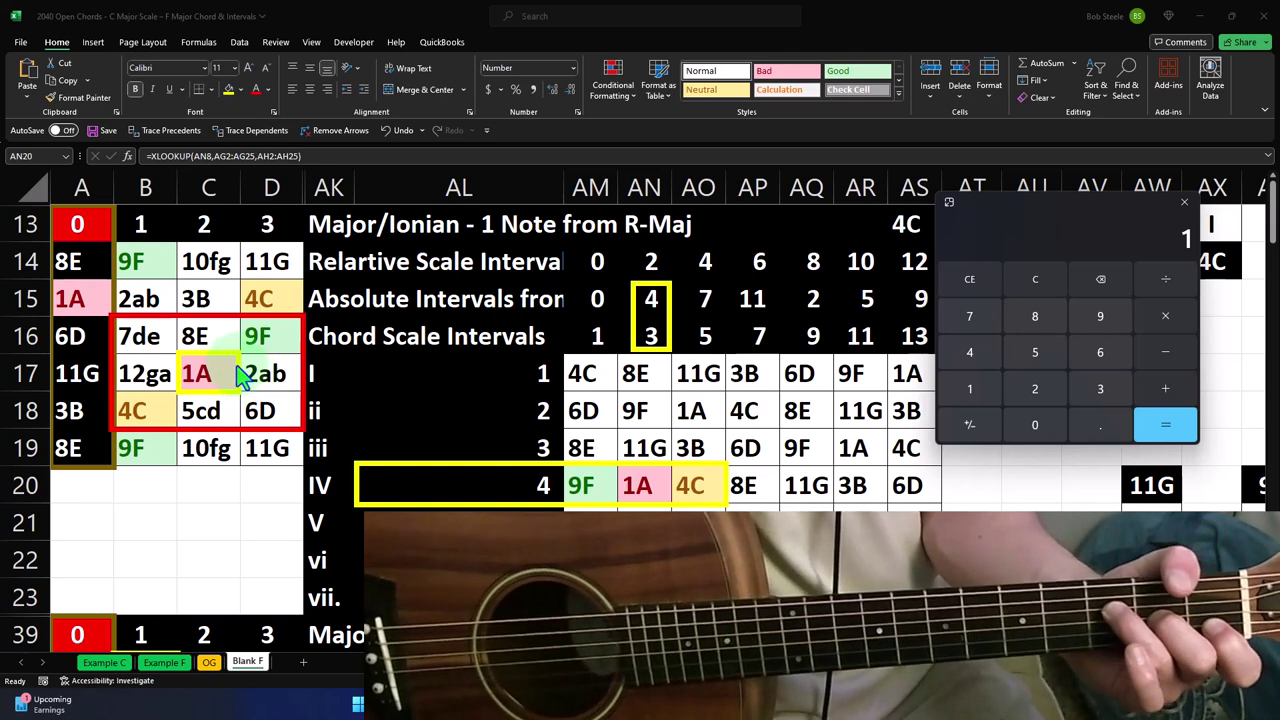
- Move yellow boxes onto 4C in B18 and column AO, shrinking the row-20 box to 4C
left_click(238, 373)
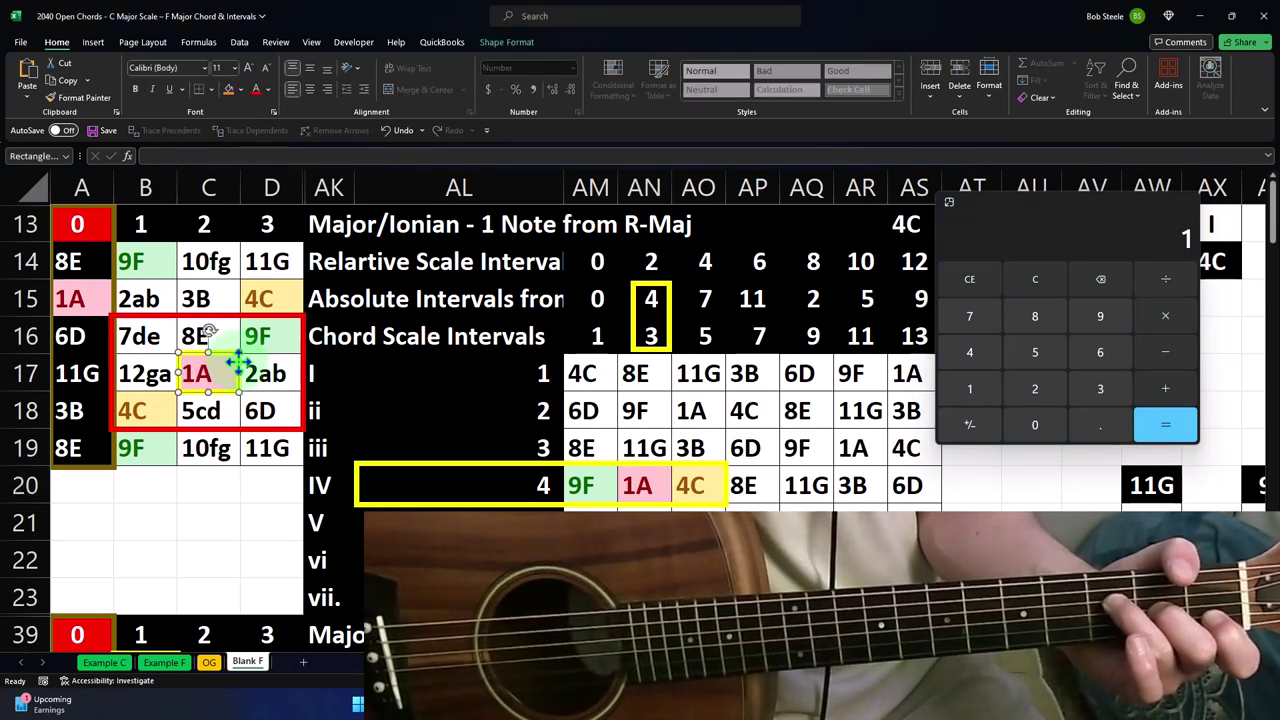
left_click_drag(242, 362, 177, 400)
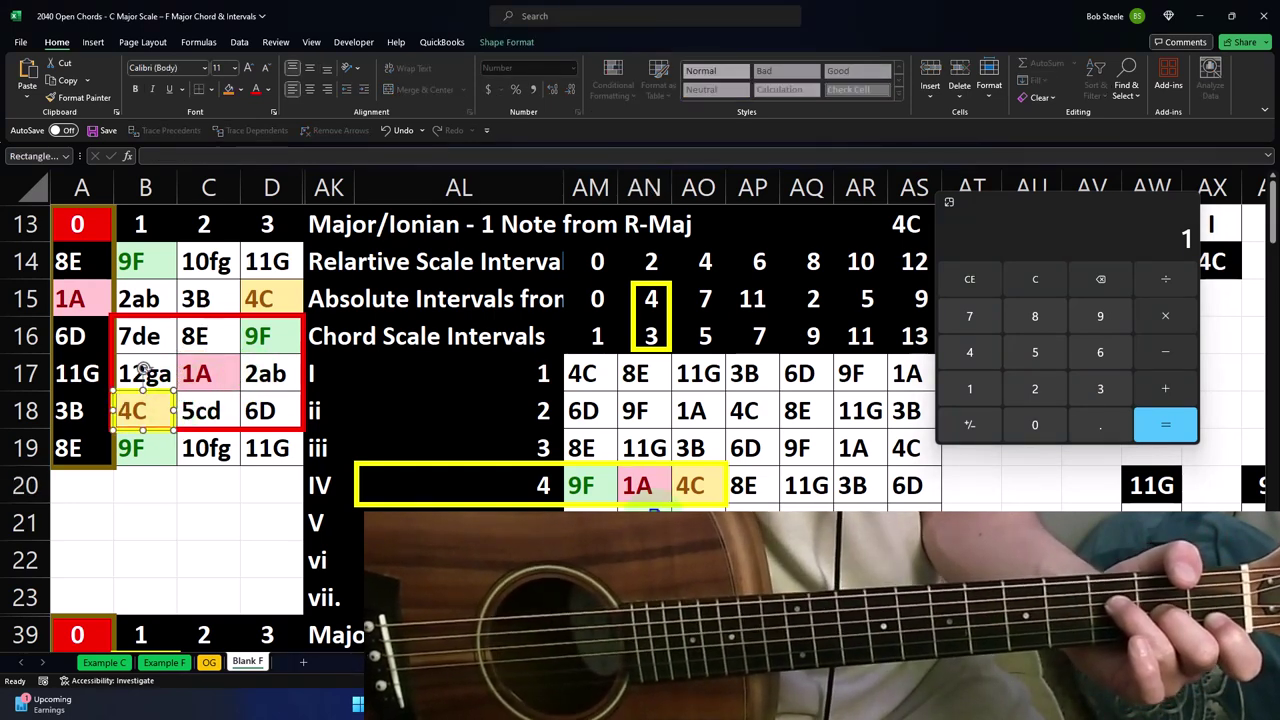
left_click_drag(670, 352, 724, 350)
left_click(358, 484)
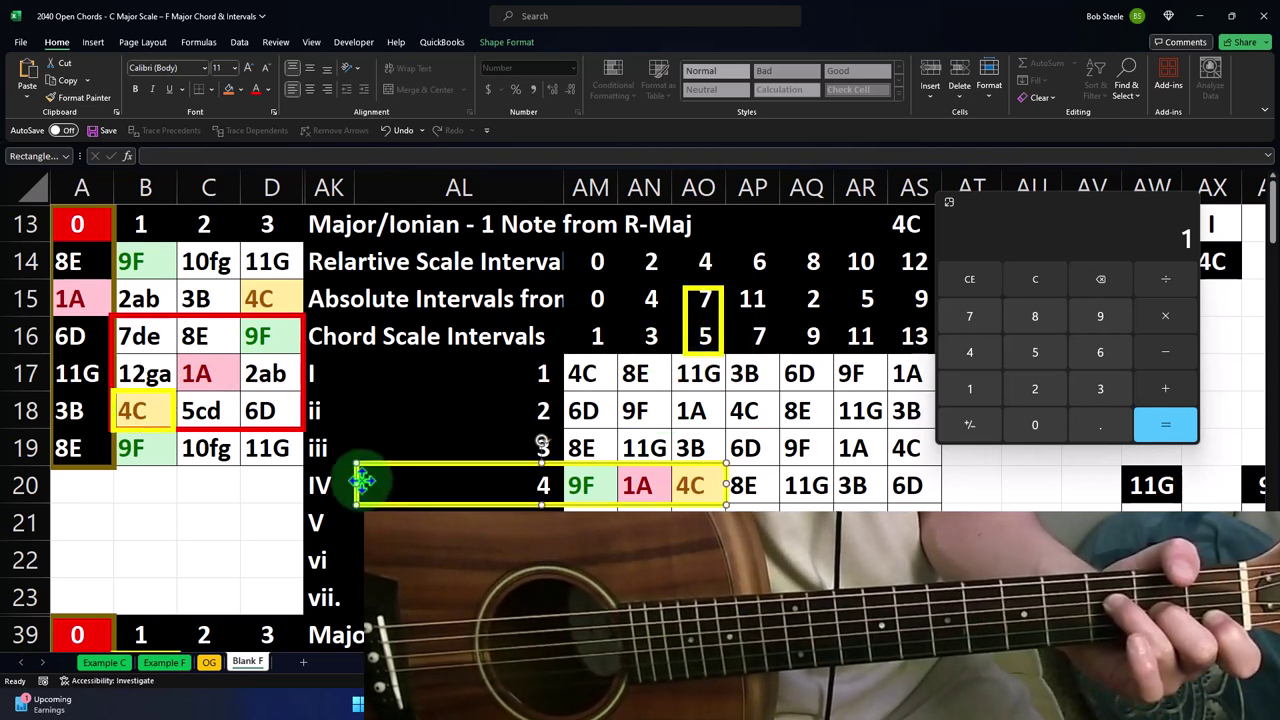
left_click_drag(358, 484, 674, 490)
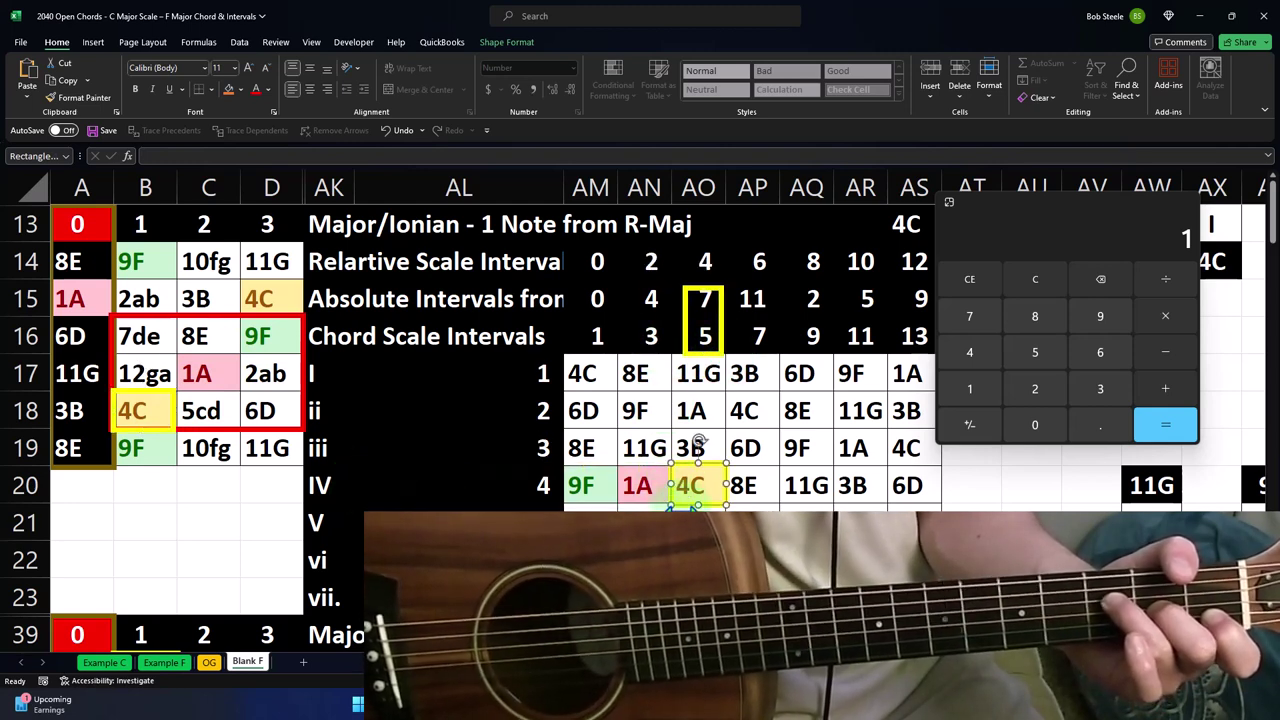
- Fit the interval box to 7, paste a second box around 5, and close Calculator
left_click(705, 290)
mouse_move(704, 289)
left_mouse_down()
mouse_move(704, 262)
mouse_move(706, 296)
left_mouse_up()
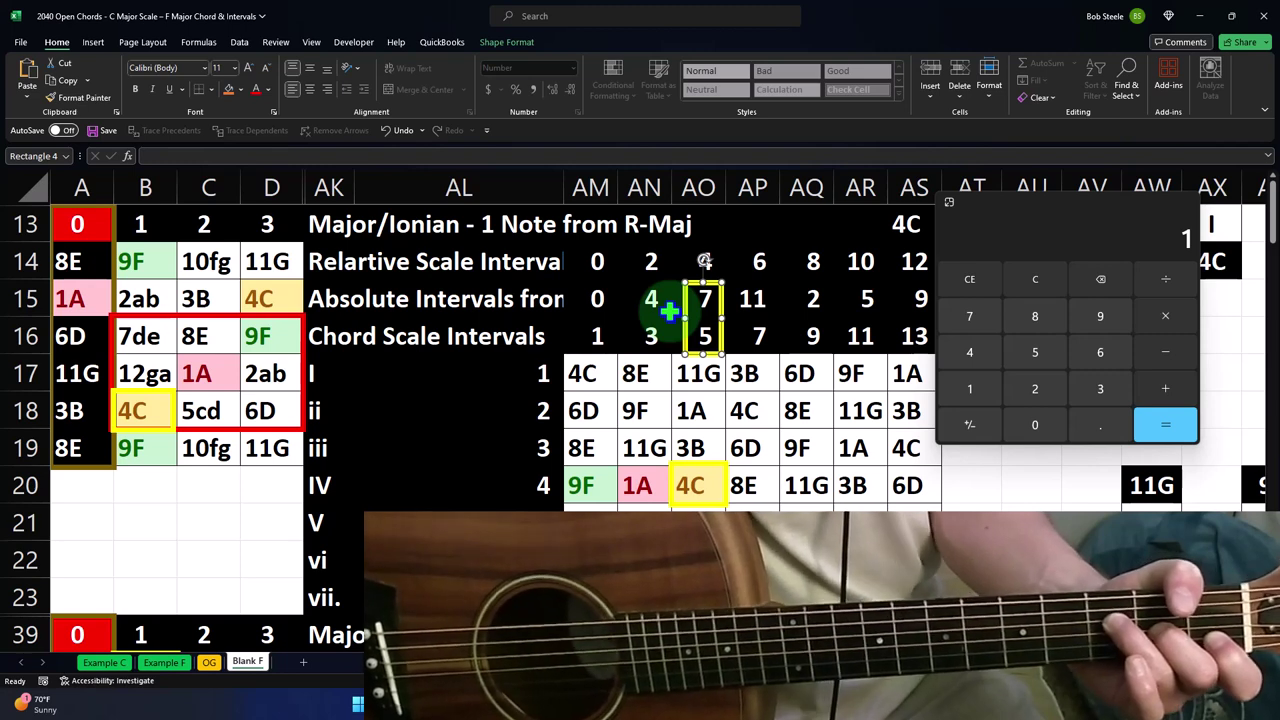
left_click(704, 336)
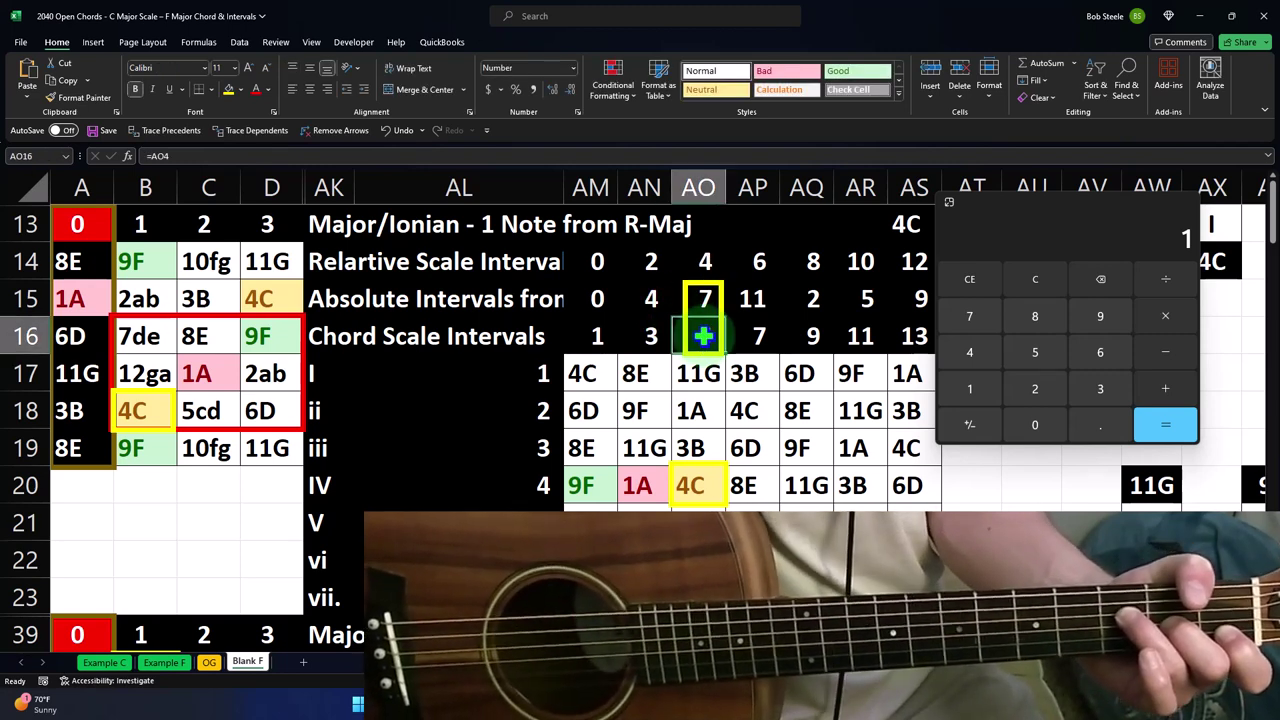
key("ctrl+v")
left_click(1088, 245)
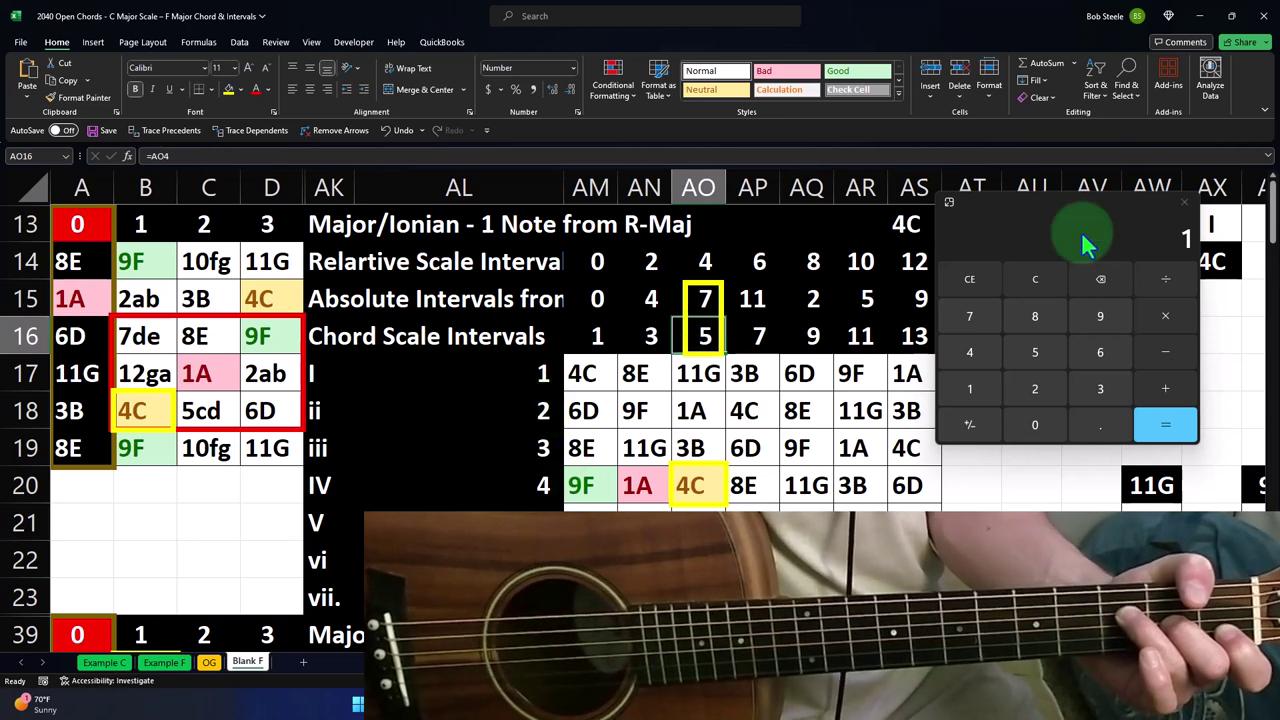
key("alt+F4")
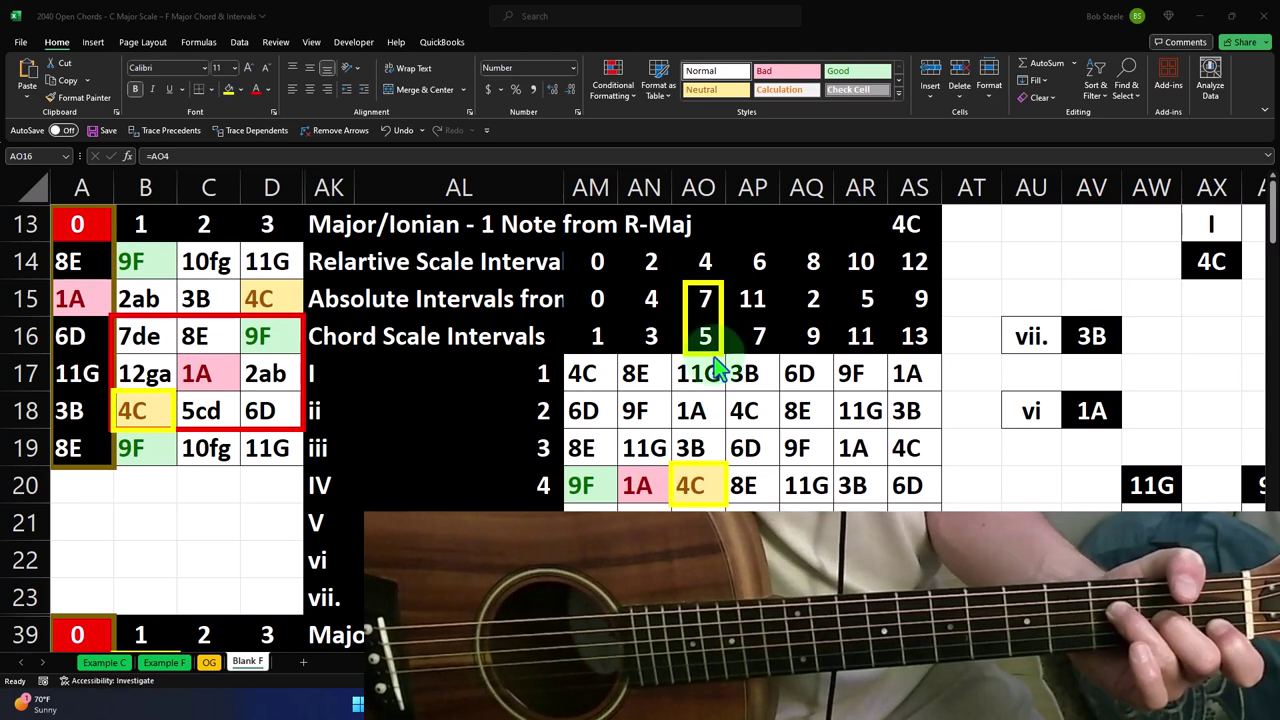
left_click(210, 665)
left_click(766, 403)
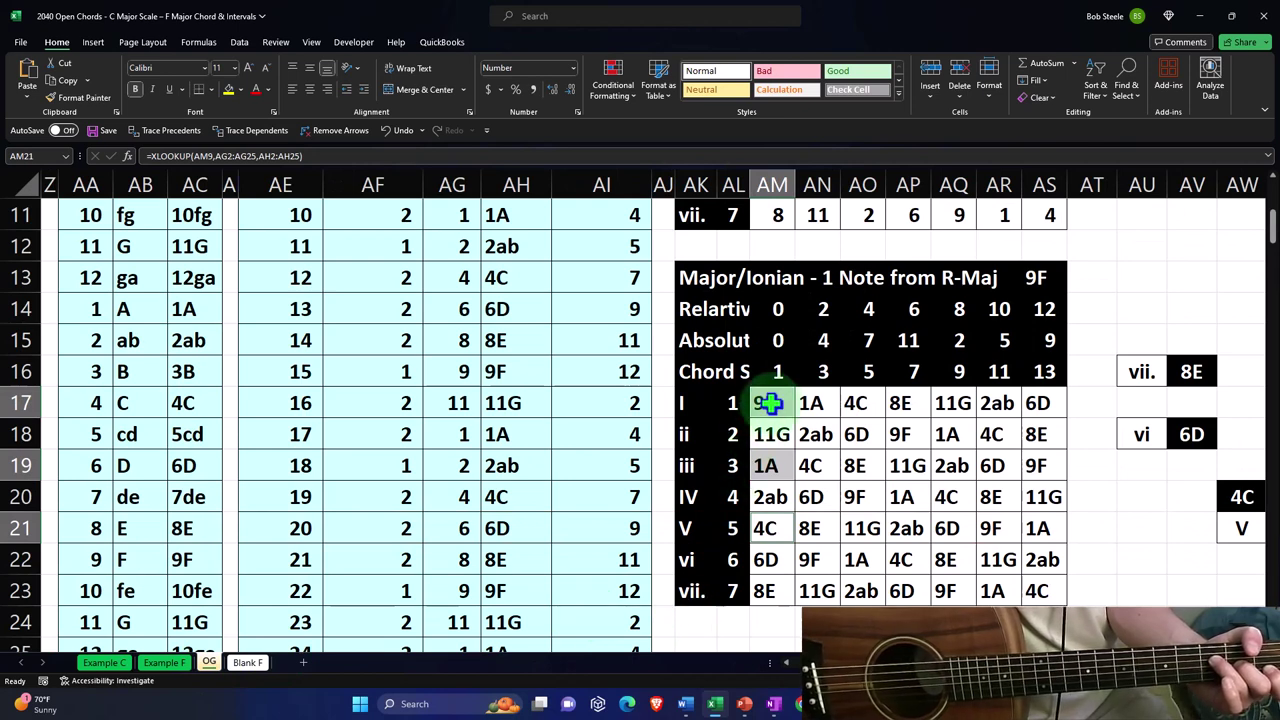
left_click(764, 530)
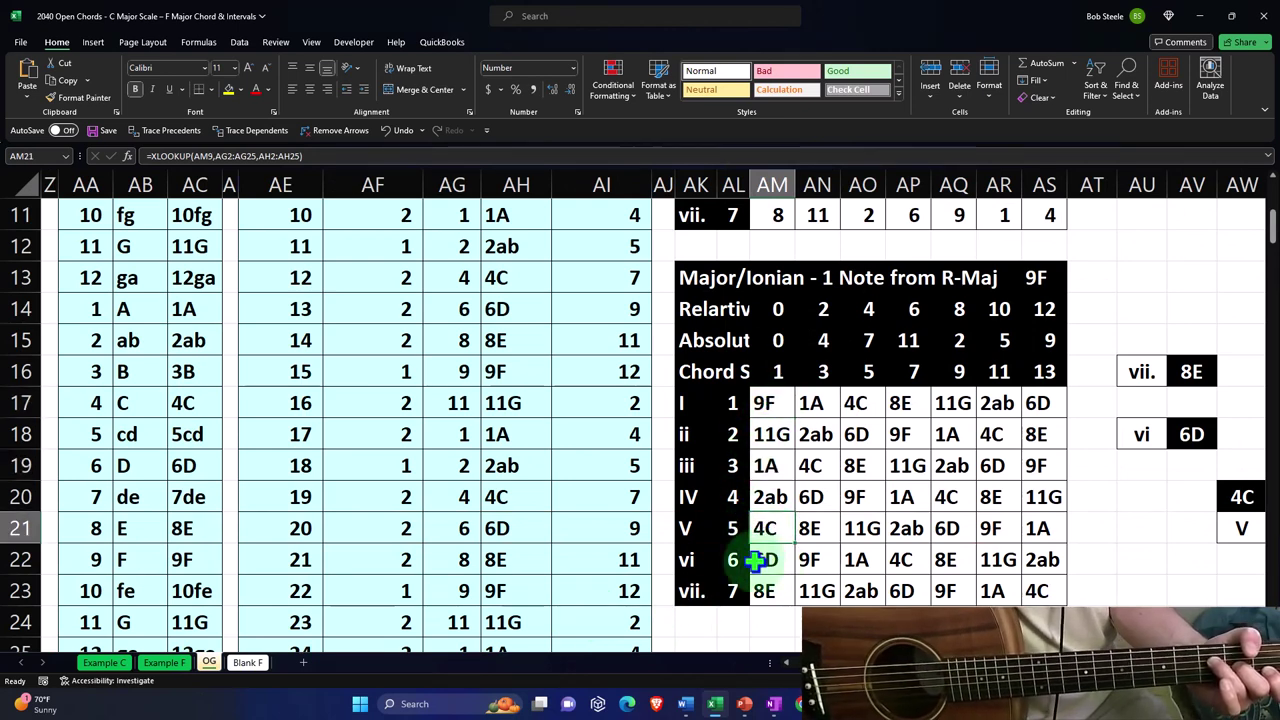
left_click(247, 662)
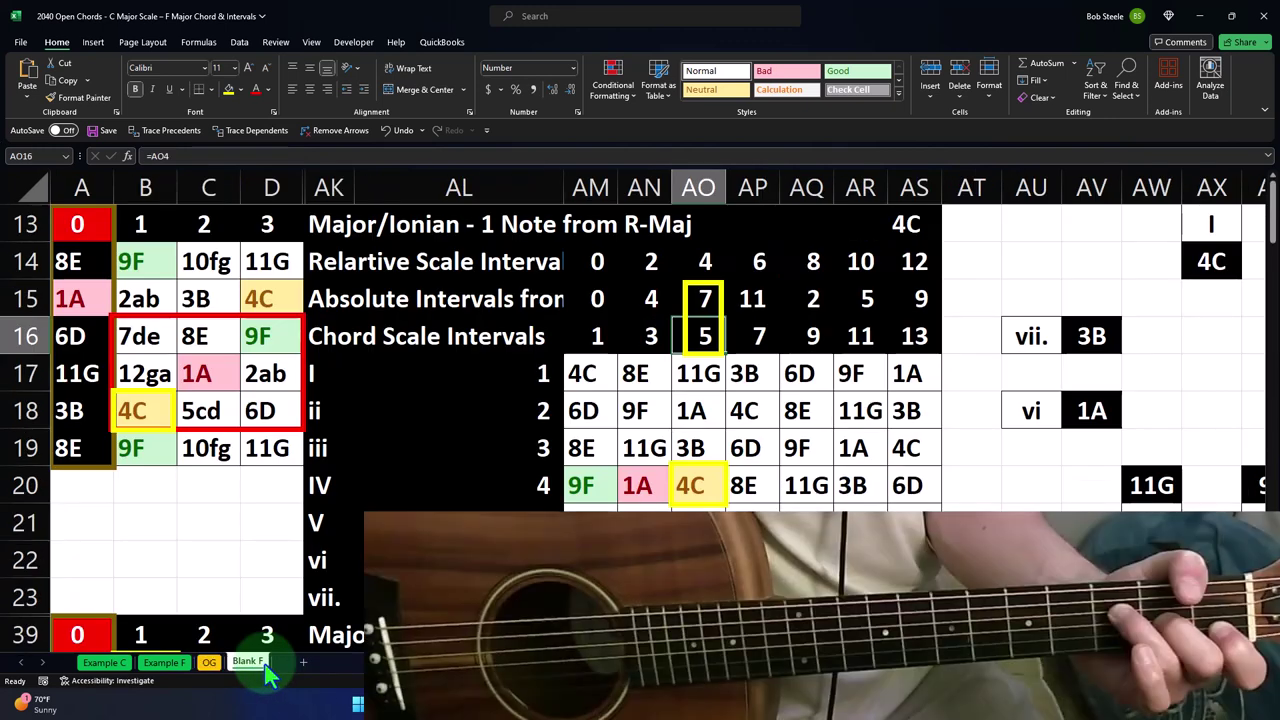
left_click(707, 486)
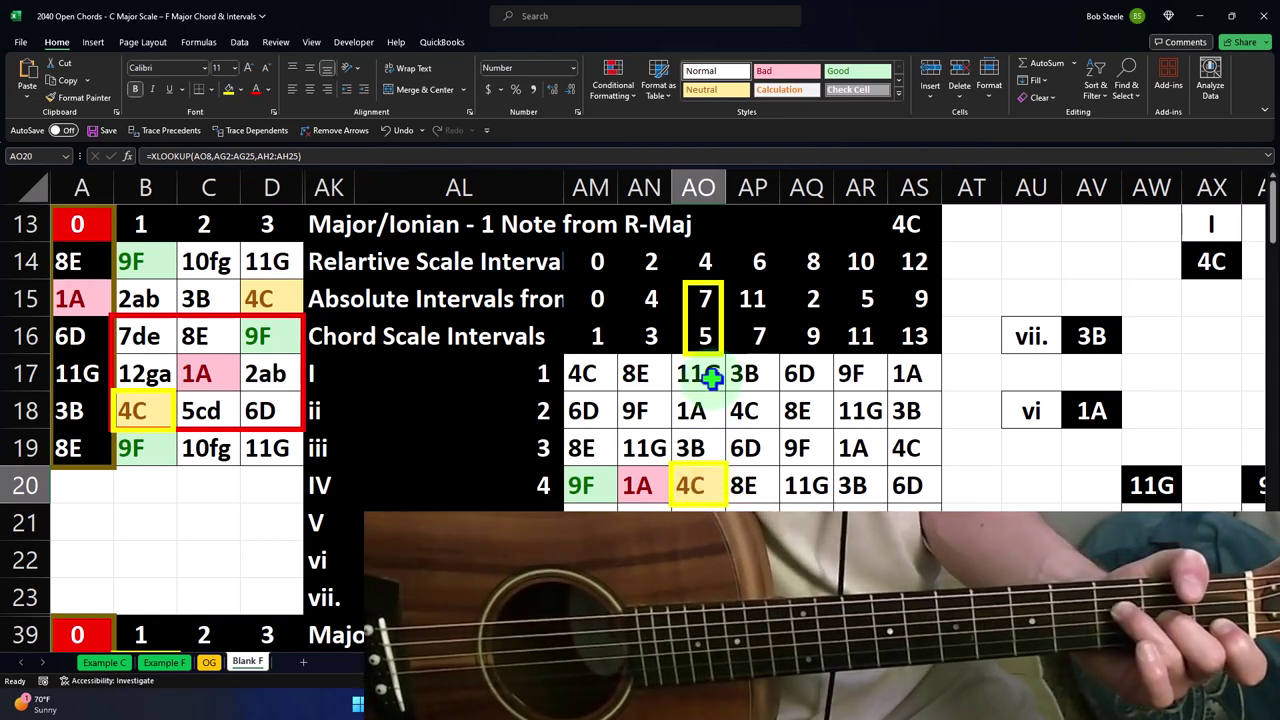
left_click(590, 486)
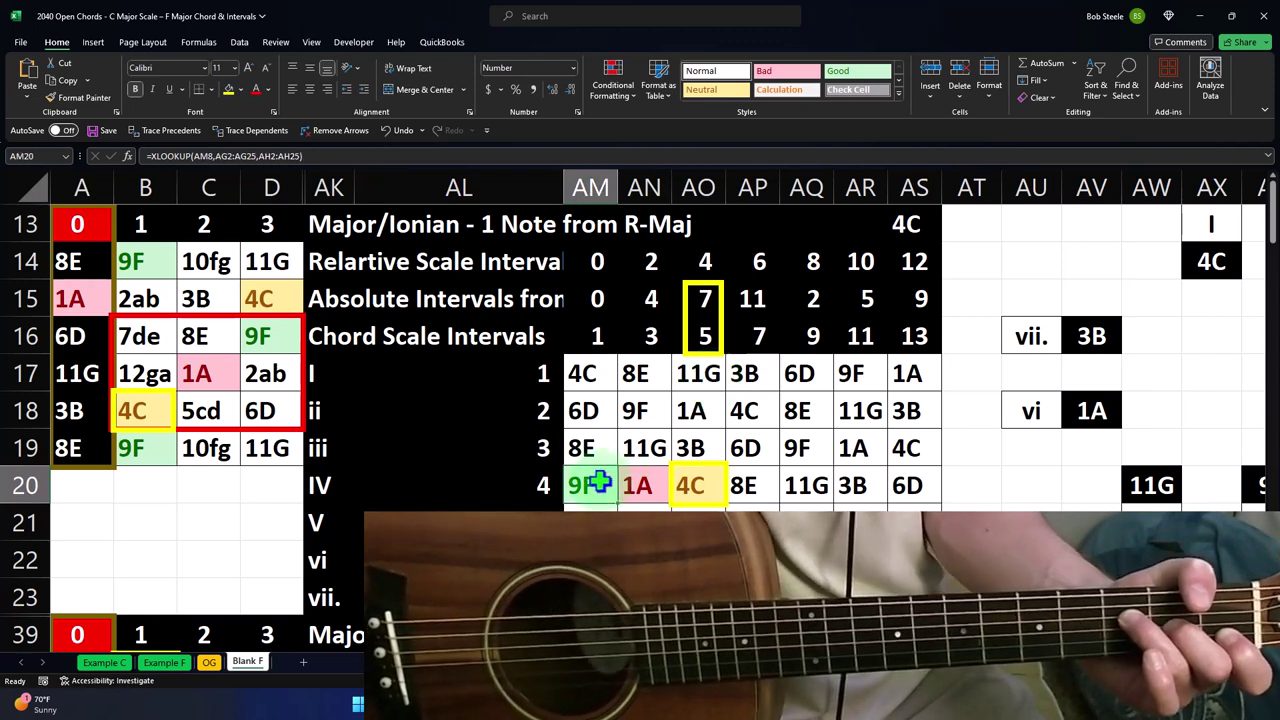
left_click(693, 487)
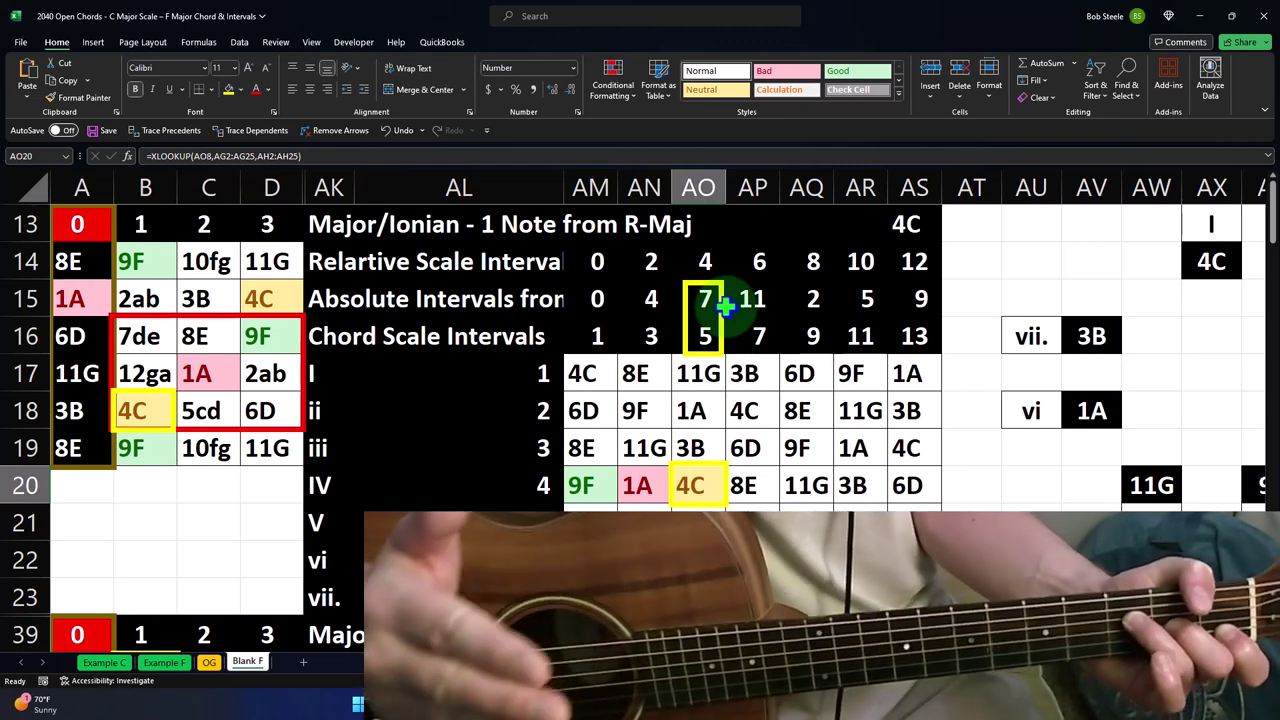
left_click(208, 662)
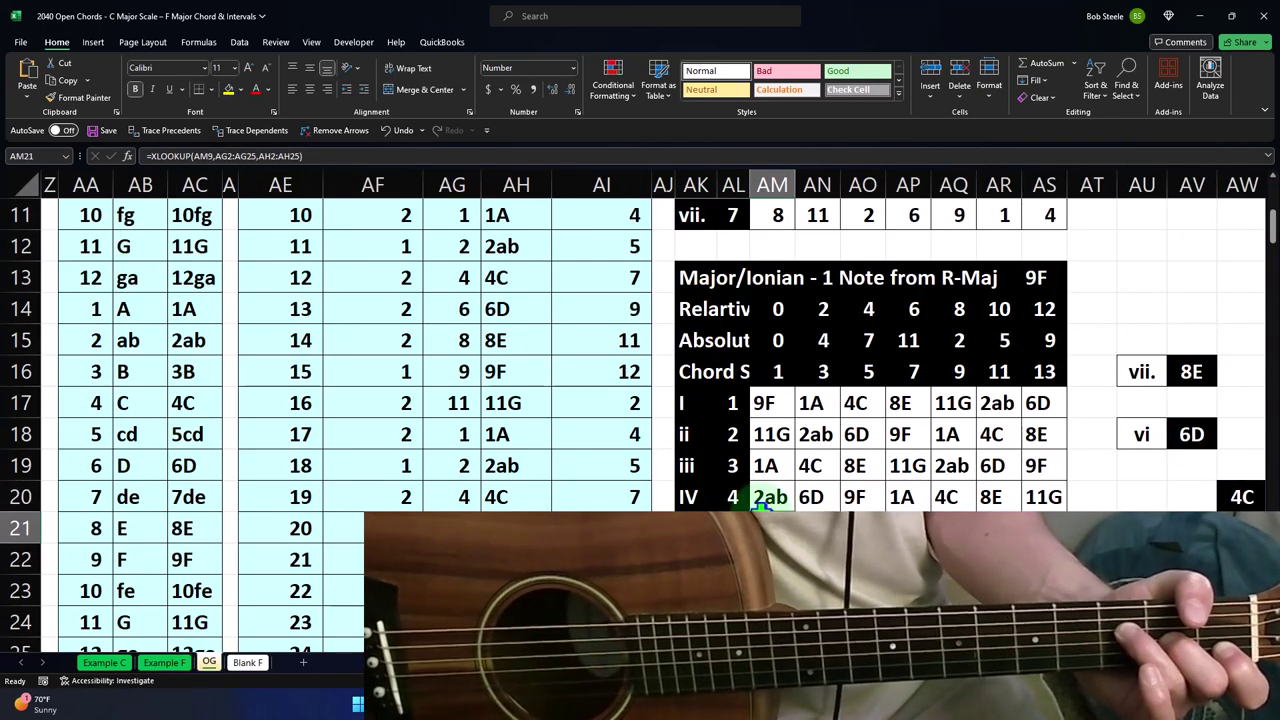
left_click(246, 662)
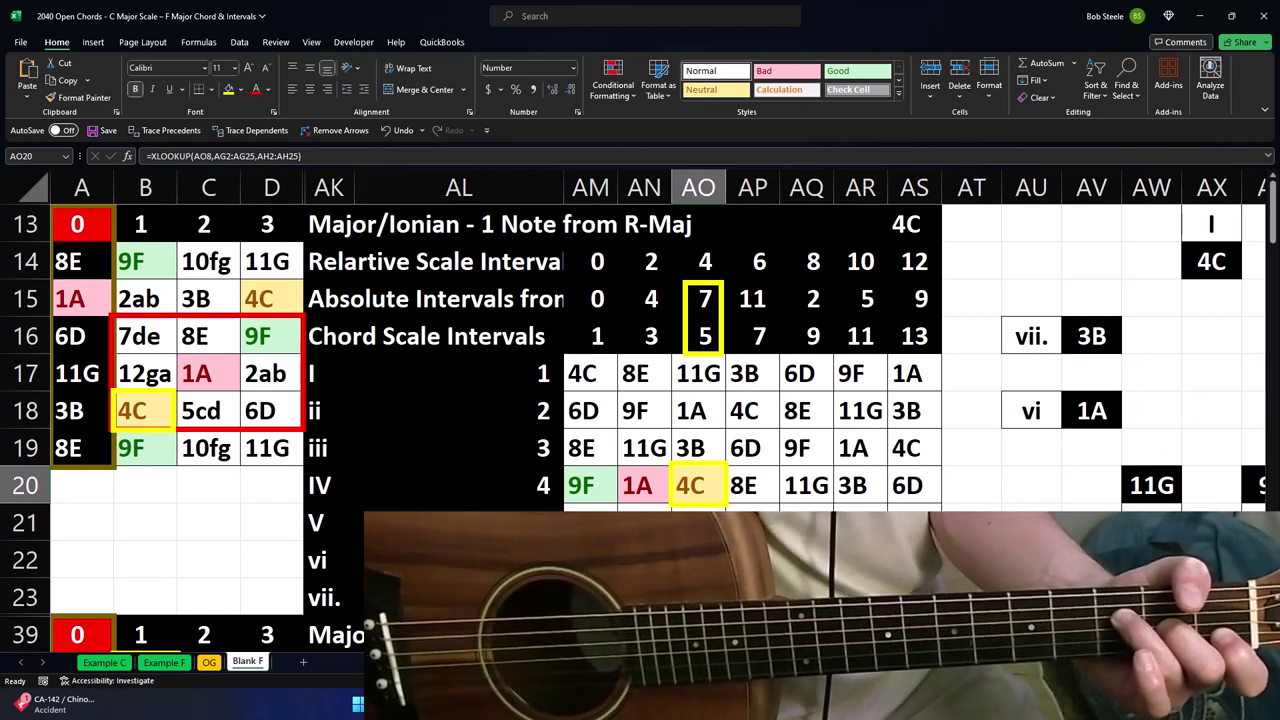
- Open Calculator, move it lower over the sheet, and clear its display
key("XF86Calculator")
left_click_drag(1034, 271, 866, 335)
left_click(860, 407)
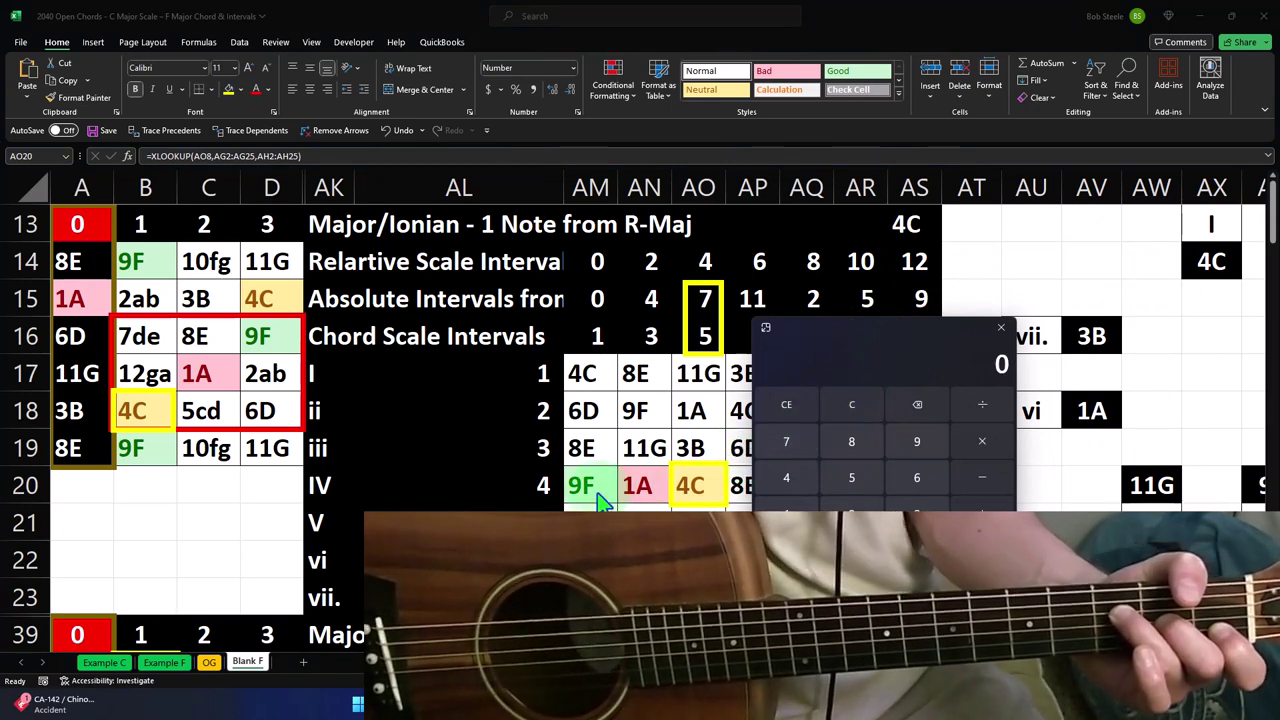
left_click(838, 414)
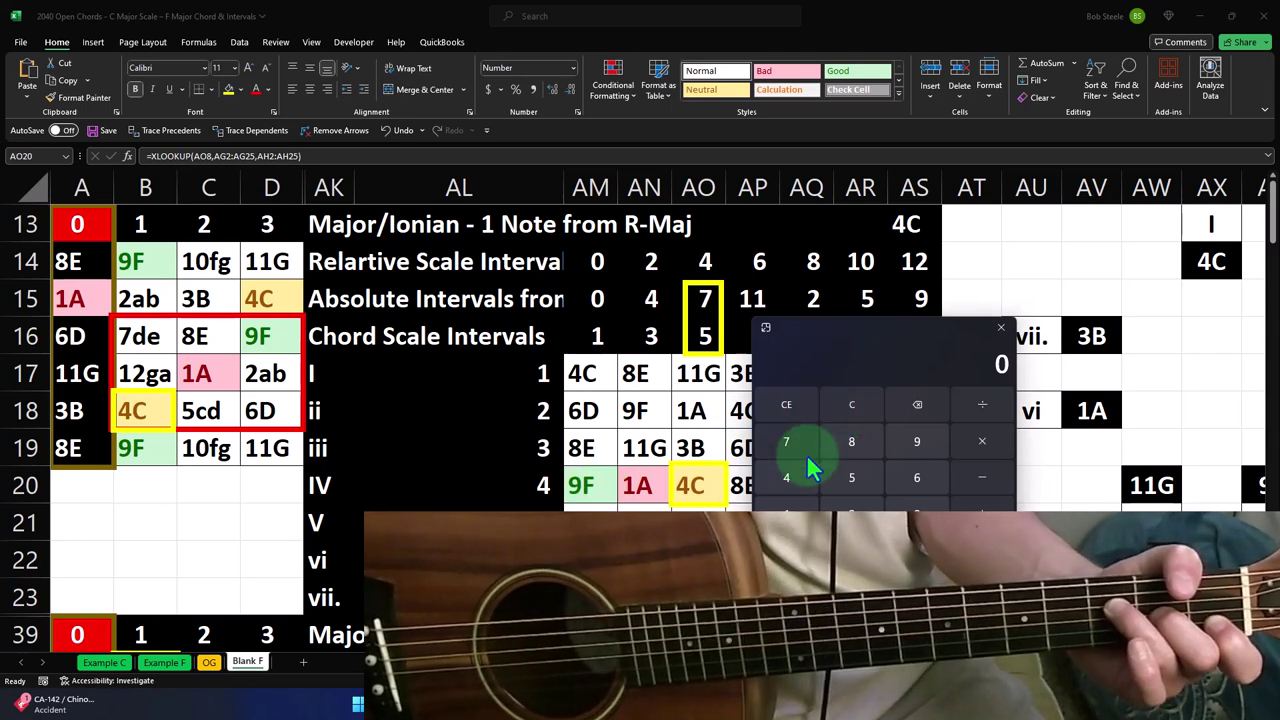
- Compute 9 + 7 = 16, then subtract 12 to get 4
key("9")
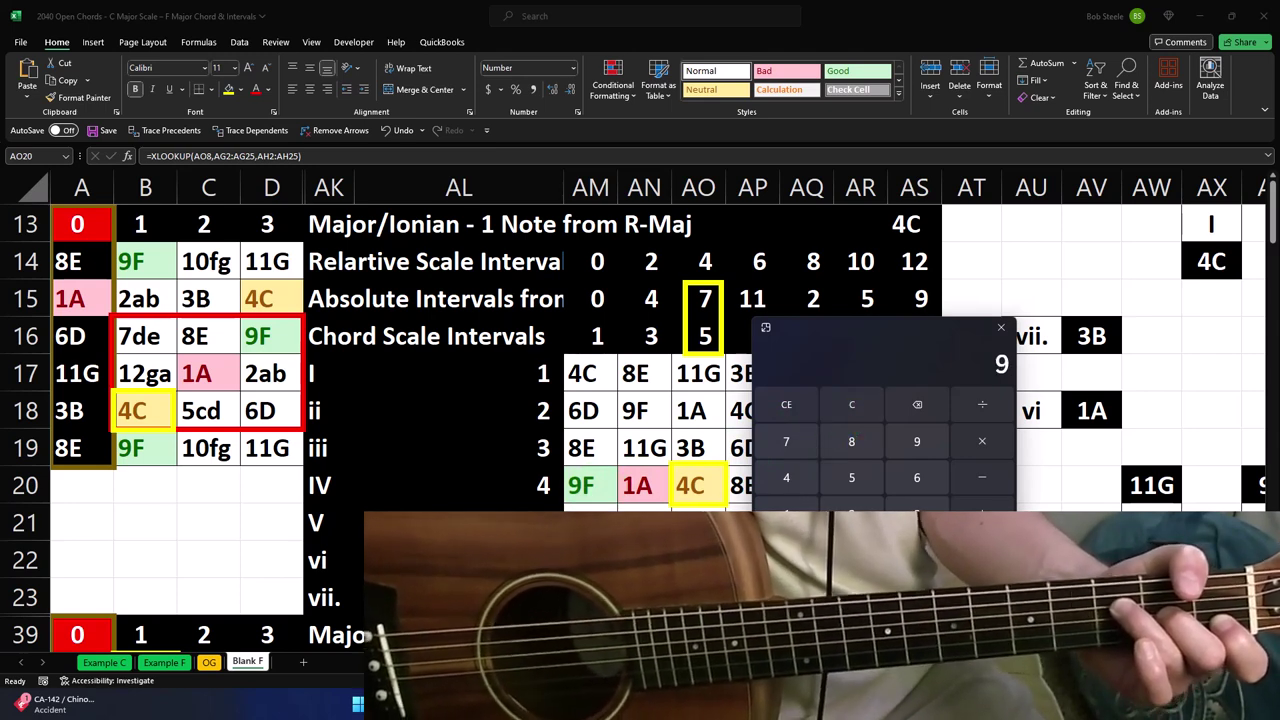
type("+7")
key("Return")
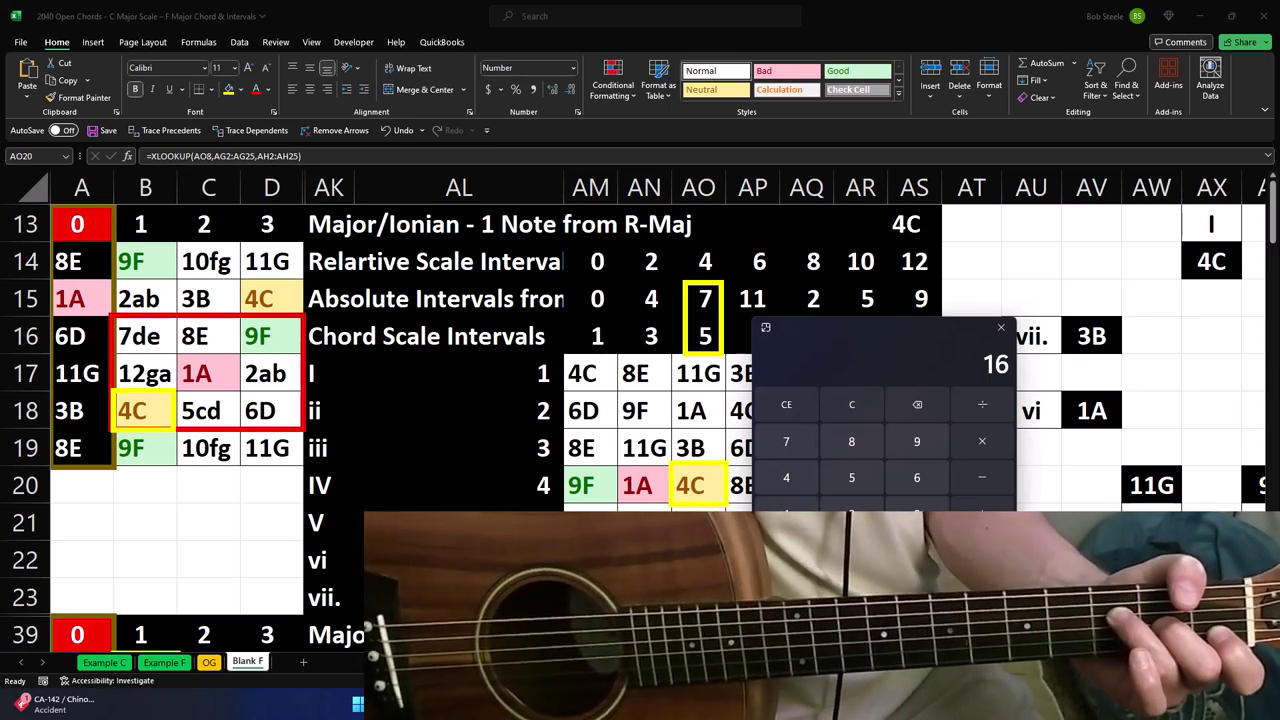
left_click(978, 485)
type("12")
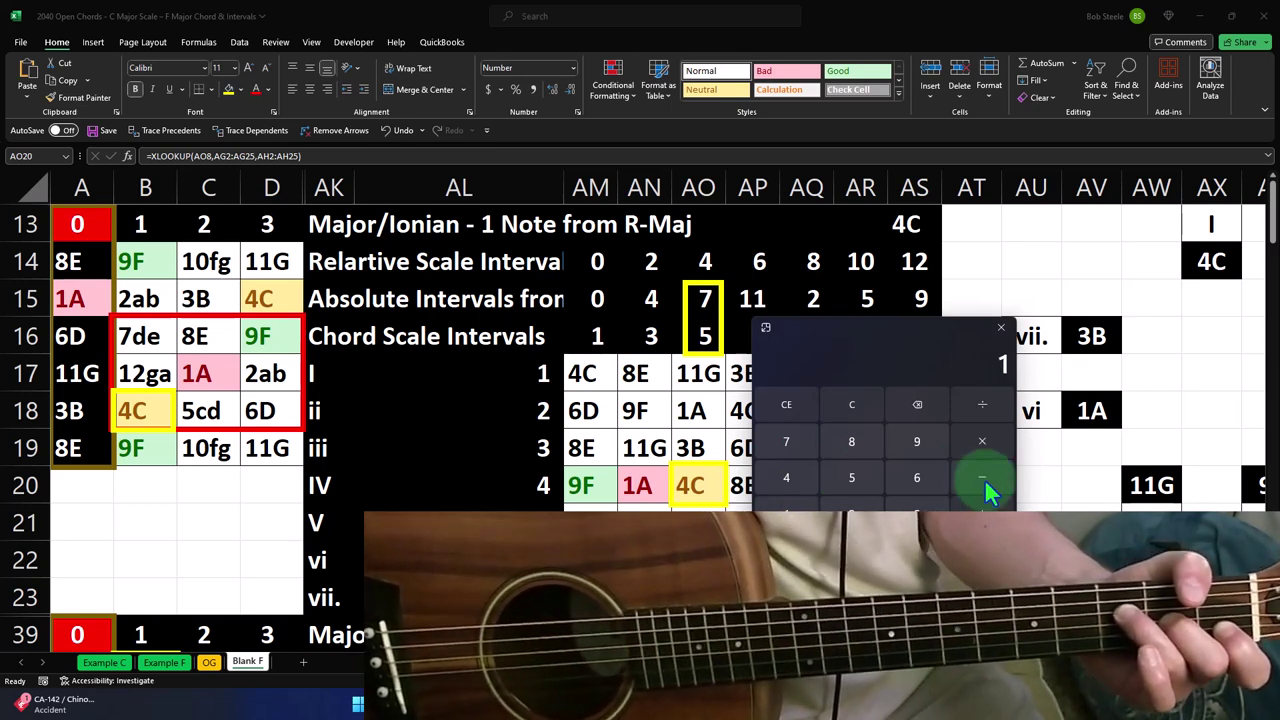
key("Return")
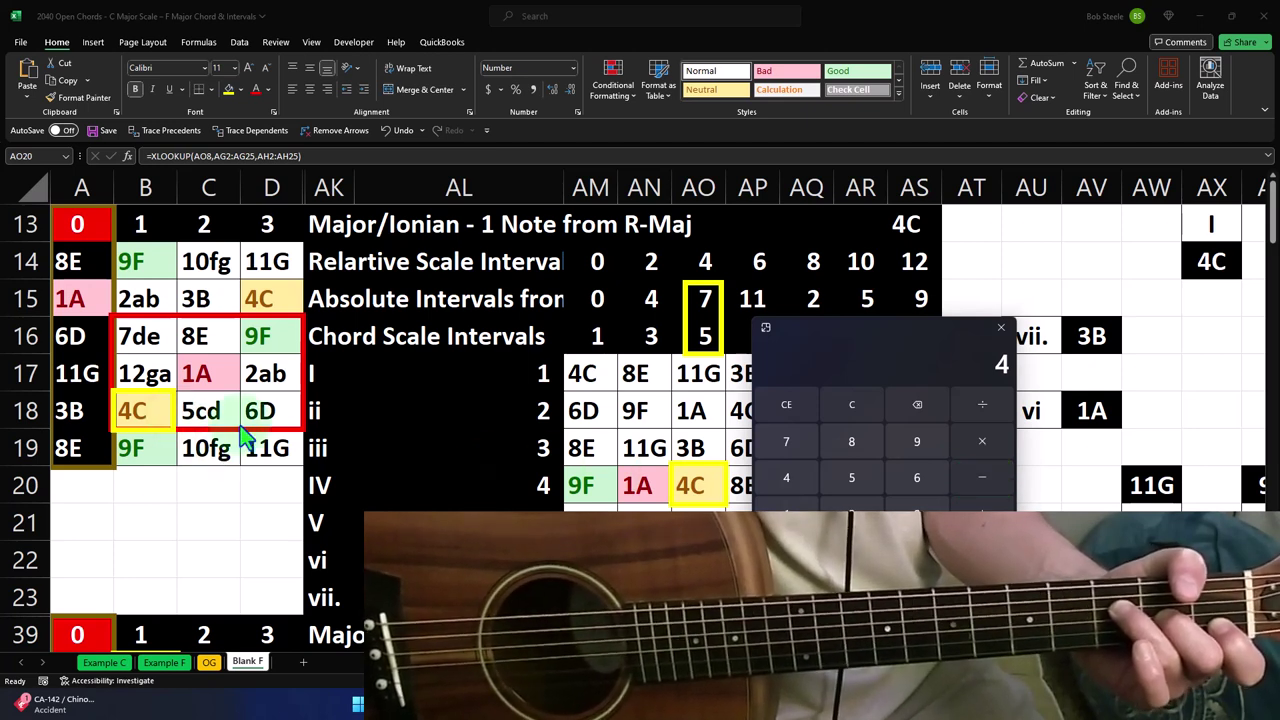
- Clear and recompute 9 + 7 = 16, then enter 6 and 4
left_click(842, 403)
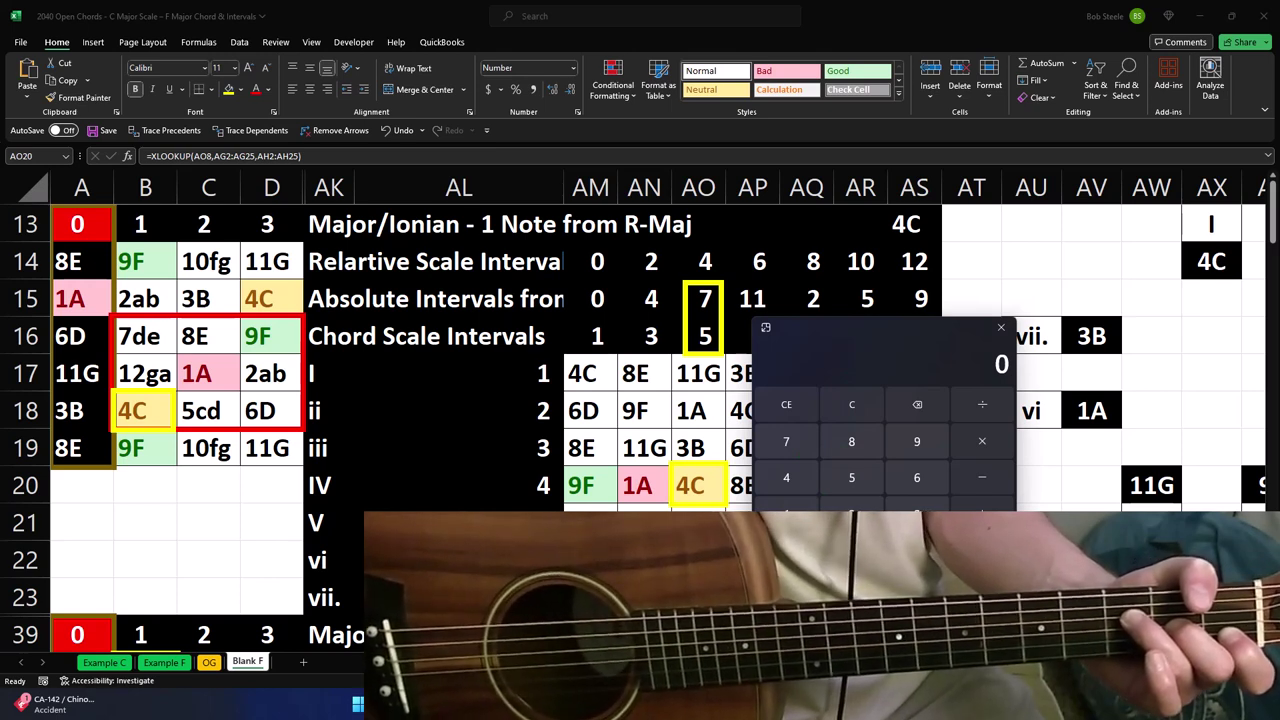
key("9")
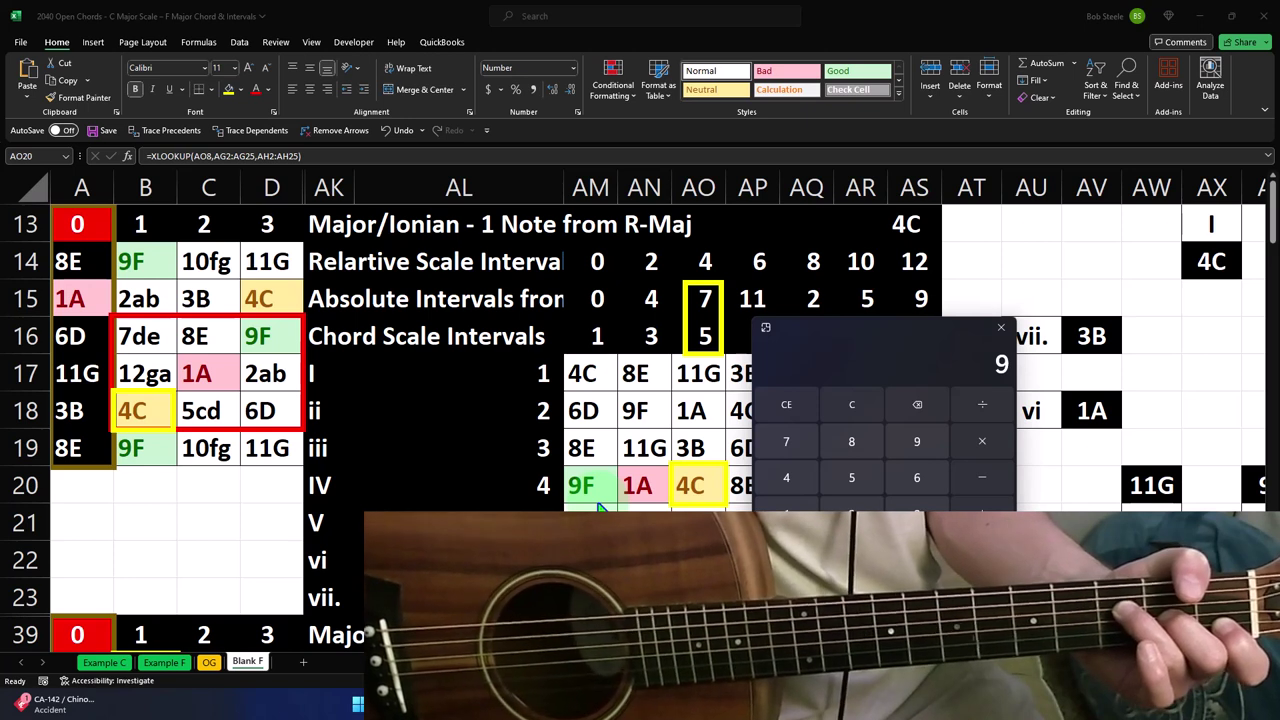
left_click(806, 447)
key("Return")
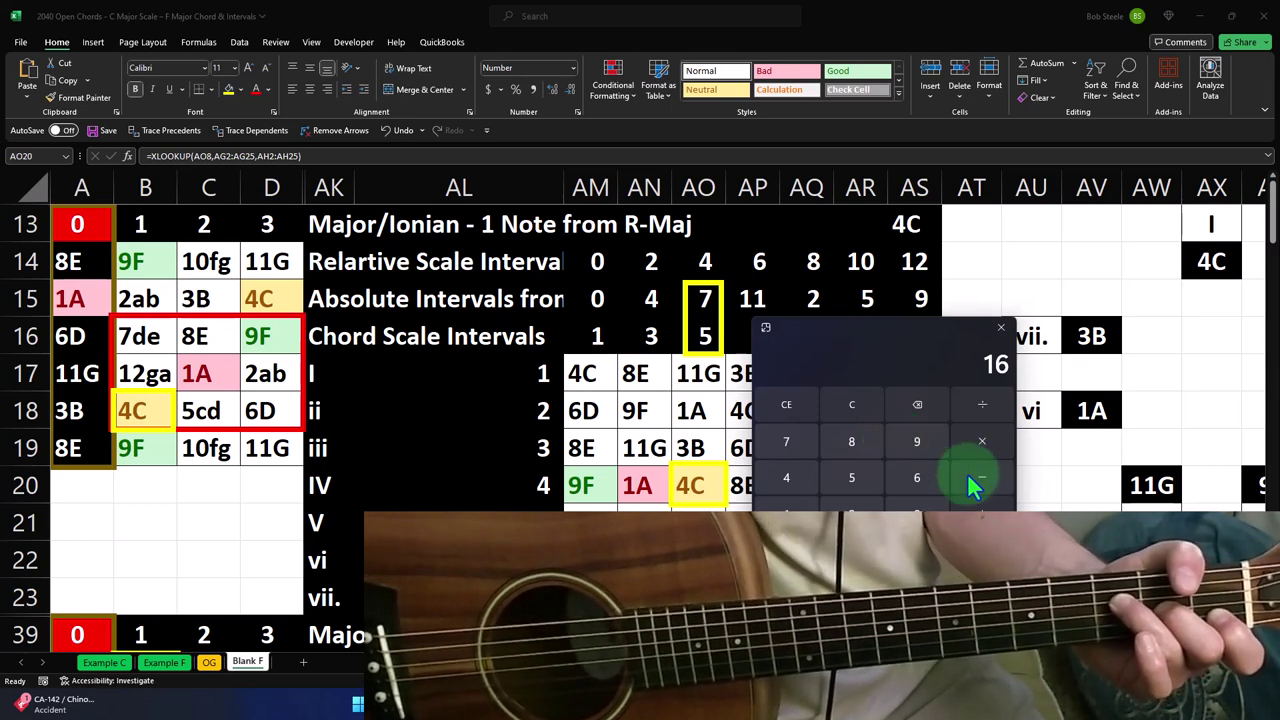
key("6")
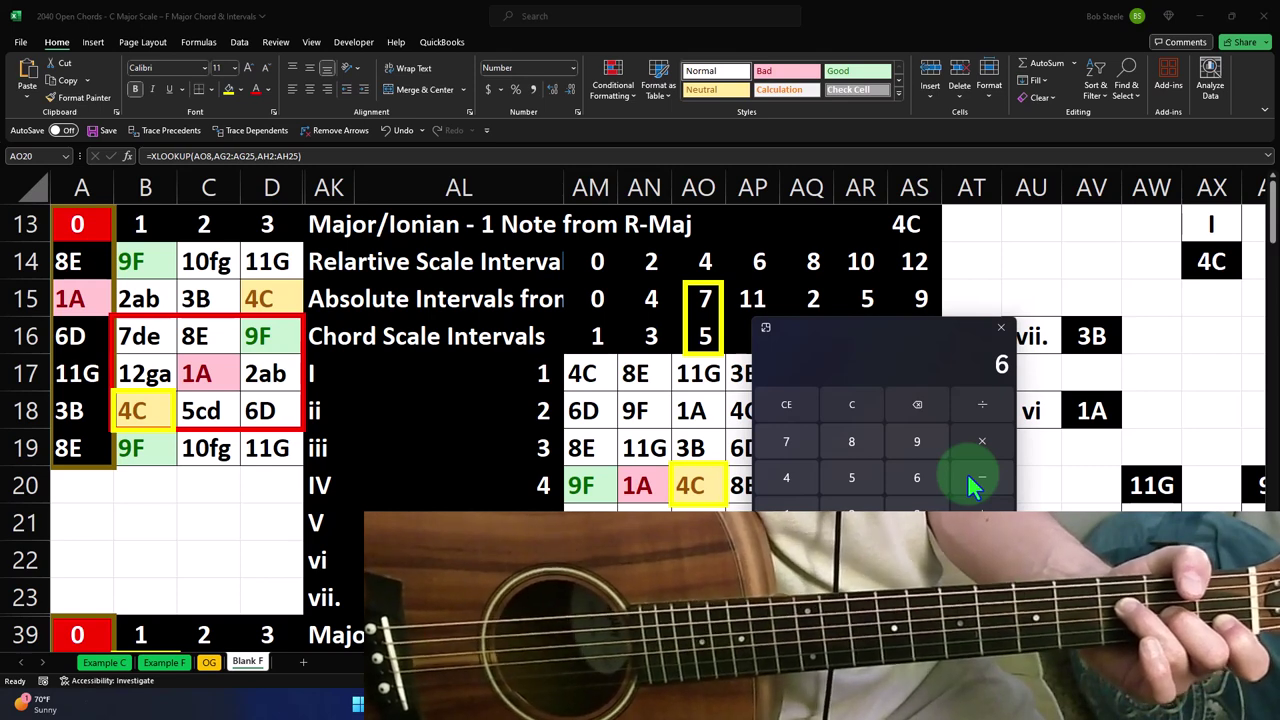
type("4")
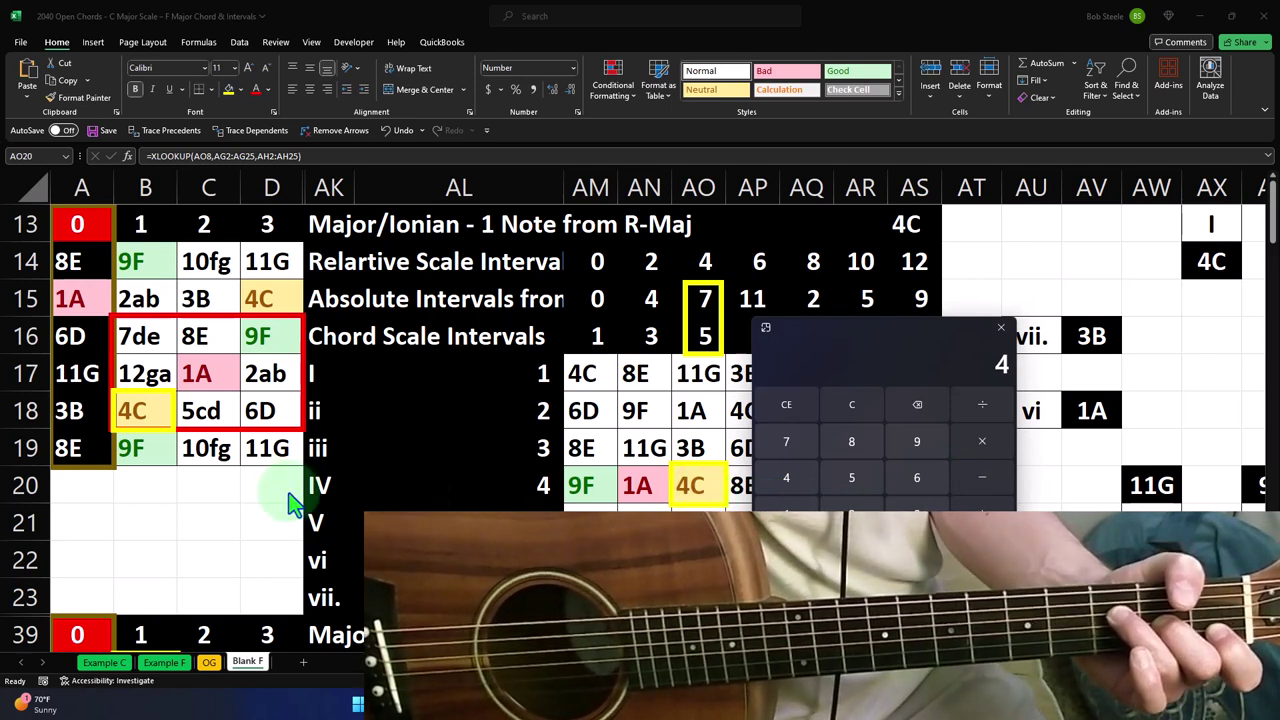
- Drag Calculator right to uncover the interval values 7, 9, 11 and 13
left_click_drag(829, 355, 1026, 368)
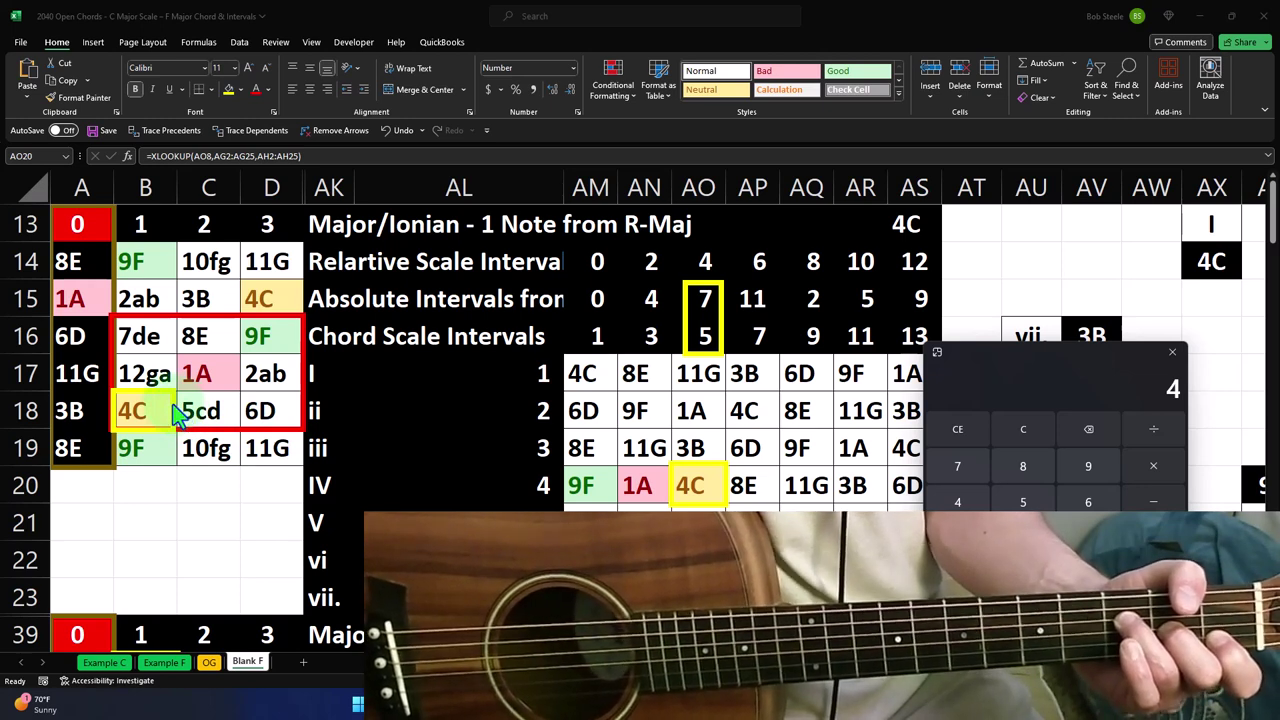
- Move the yellow box onto 9F in D16 and the interval box onto 4 and 3 in column AN
left_click(173, 400)
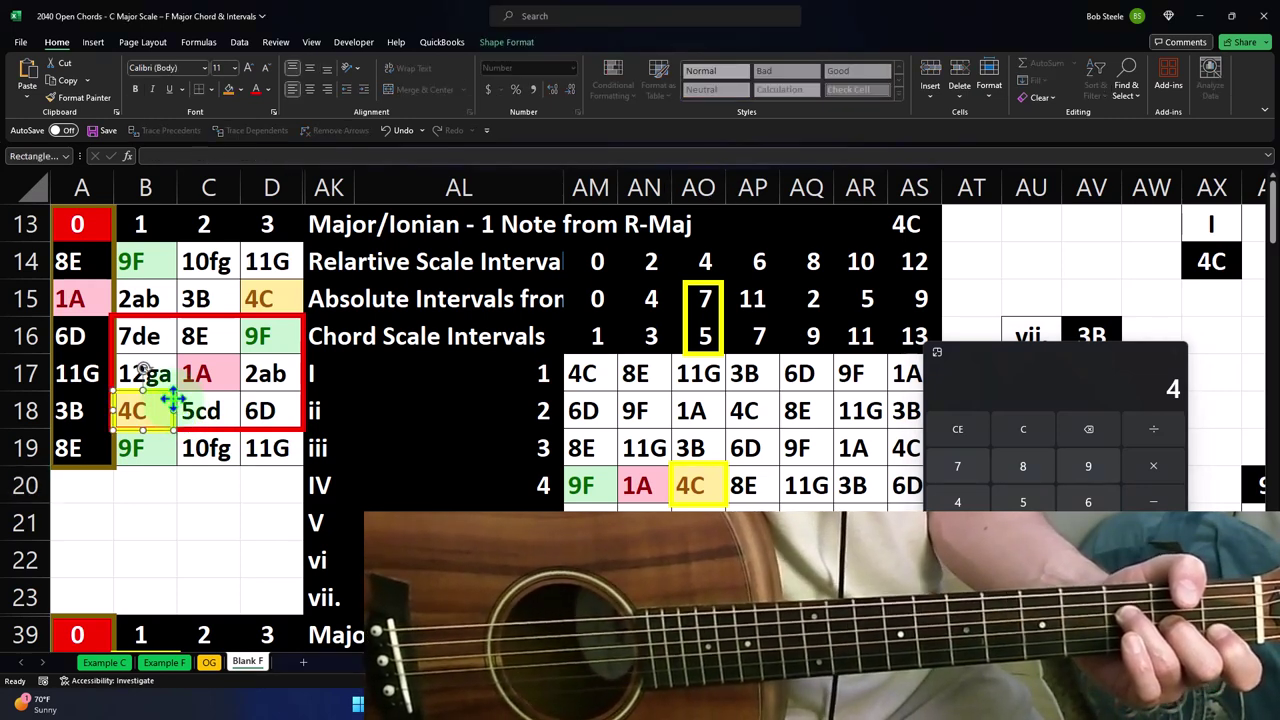
left_click_drag(173, 400, 296, 322)
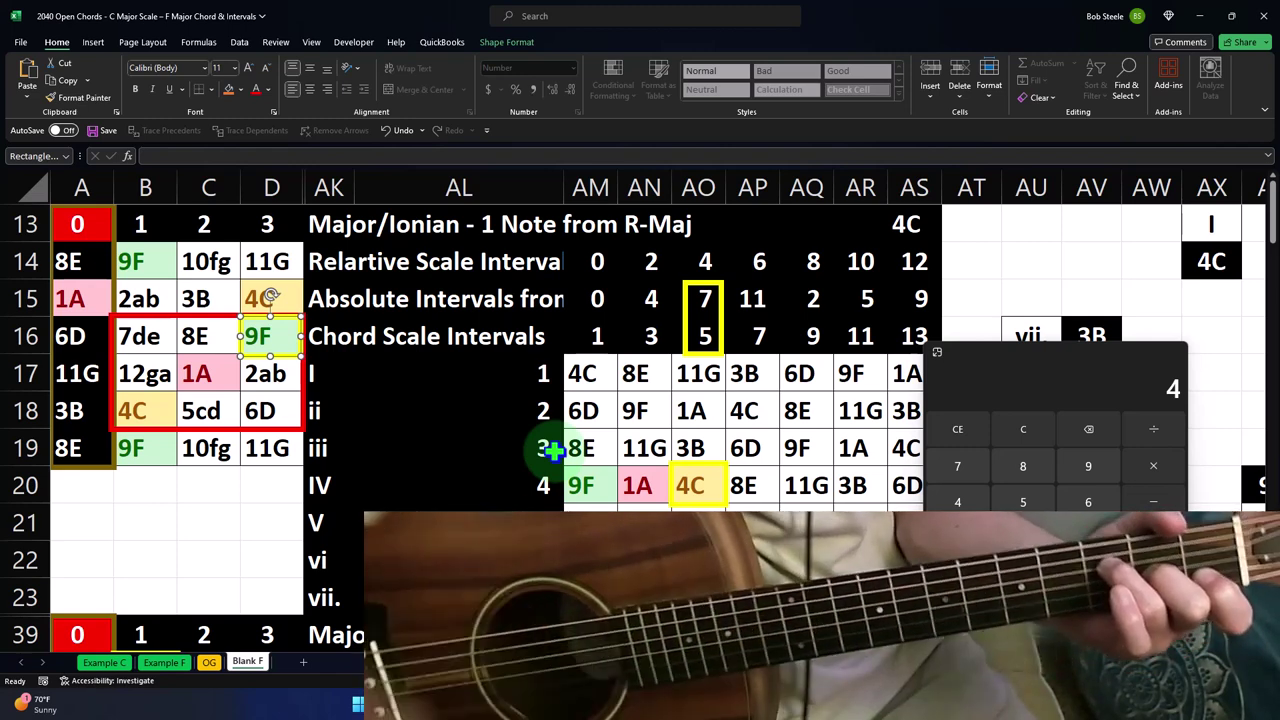
left_click(680, 308)
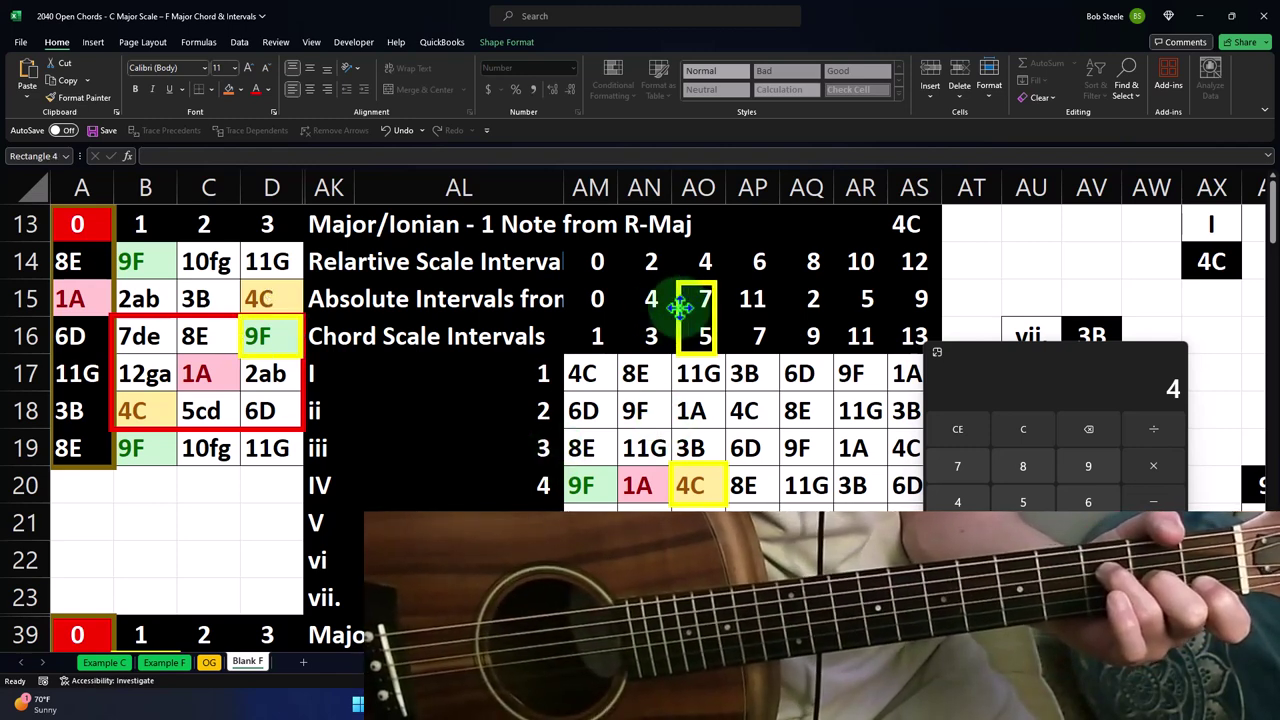
left_click_drag(680, 308, 632, 306)
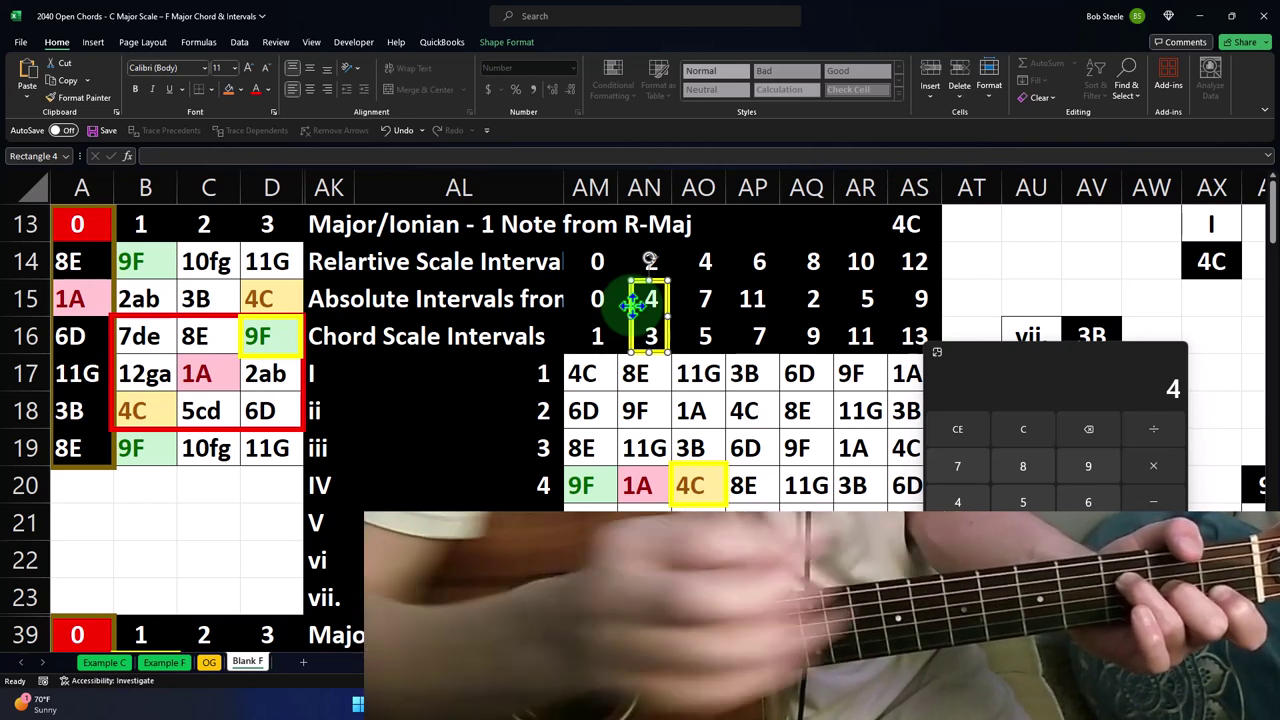
- Enter 13 in Calculator, then paste a copy of the yellow box onto 4C in B18
left_click(1030, 440)
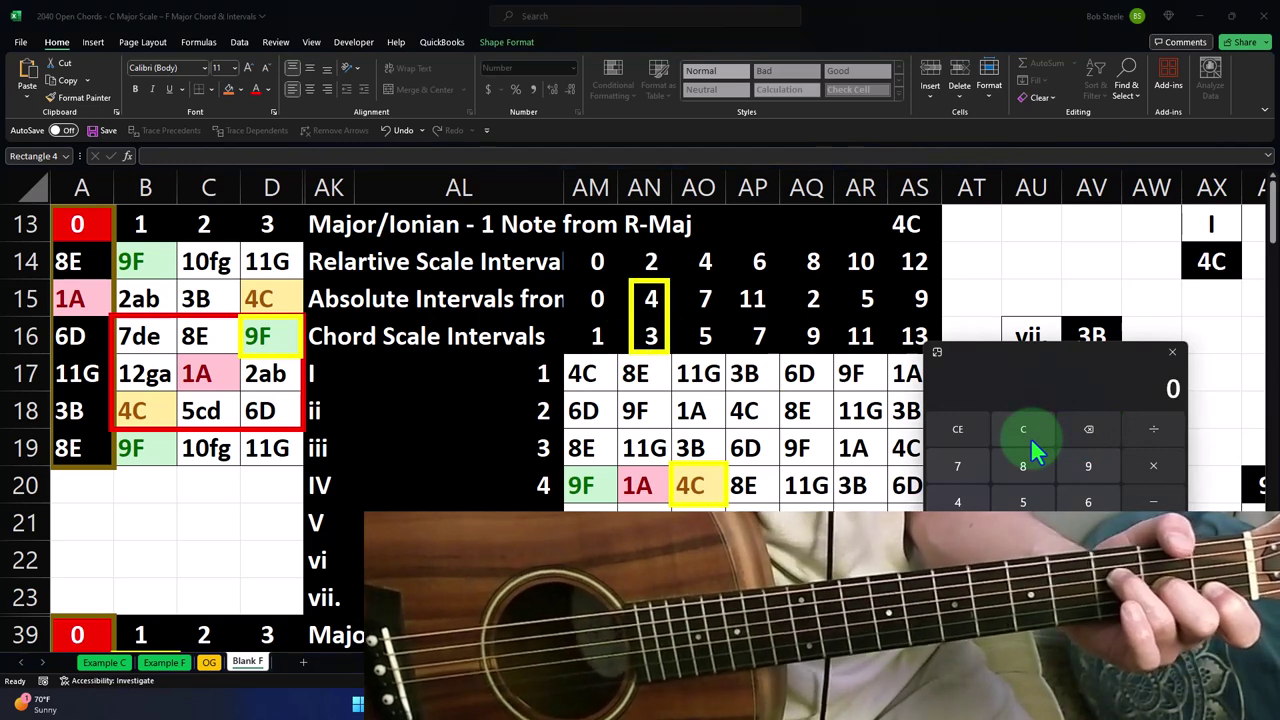
type("13")
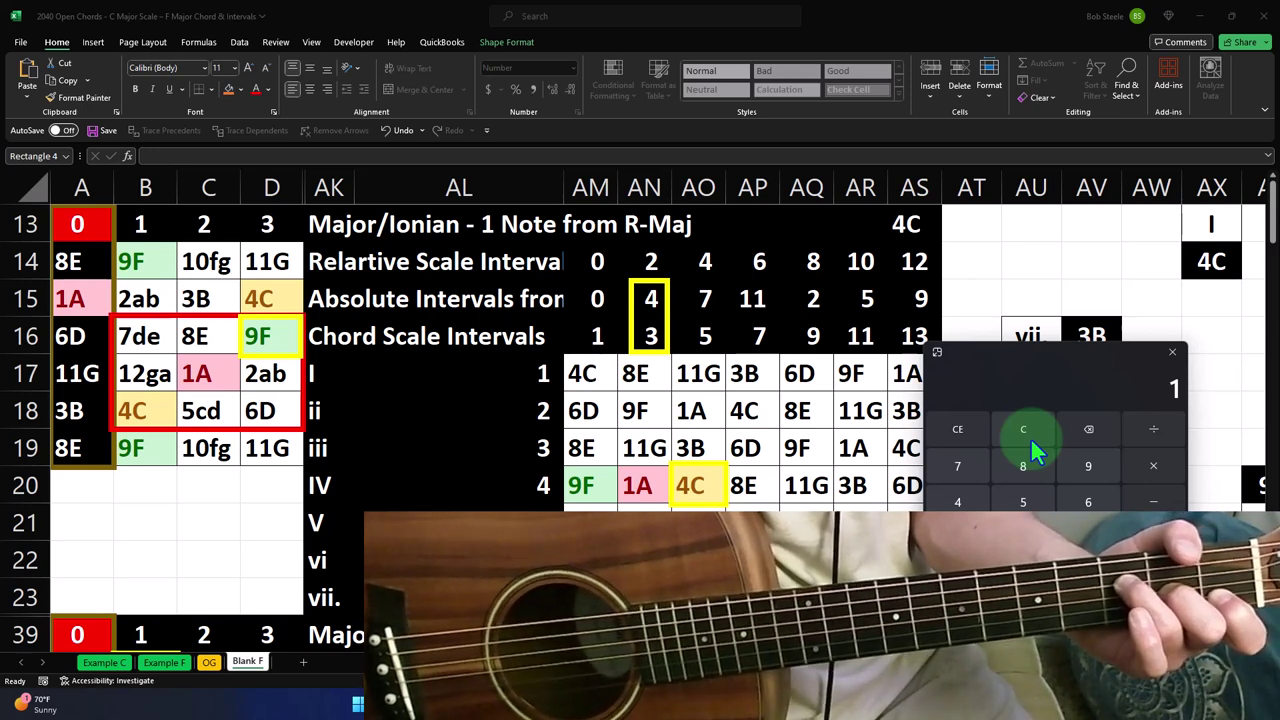
left_click(194, 385)
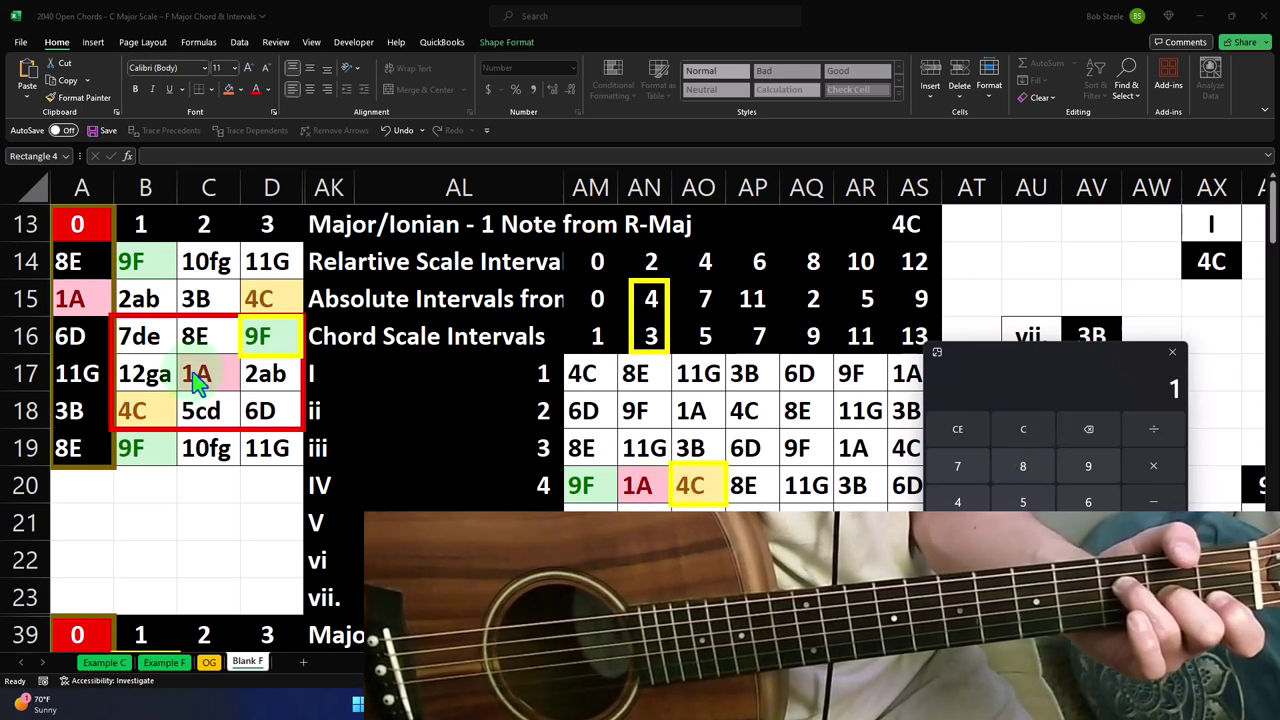
key("alt+Tab")
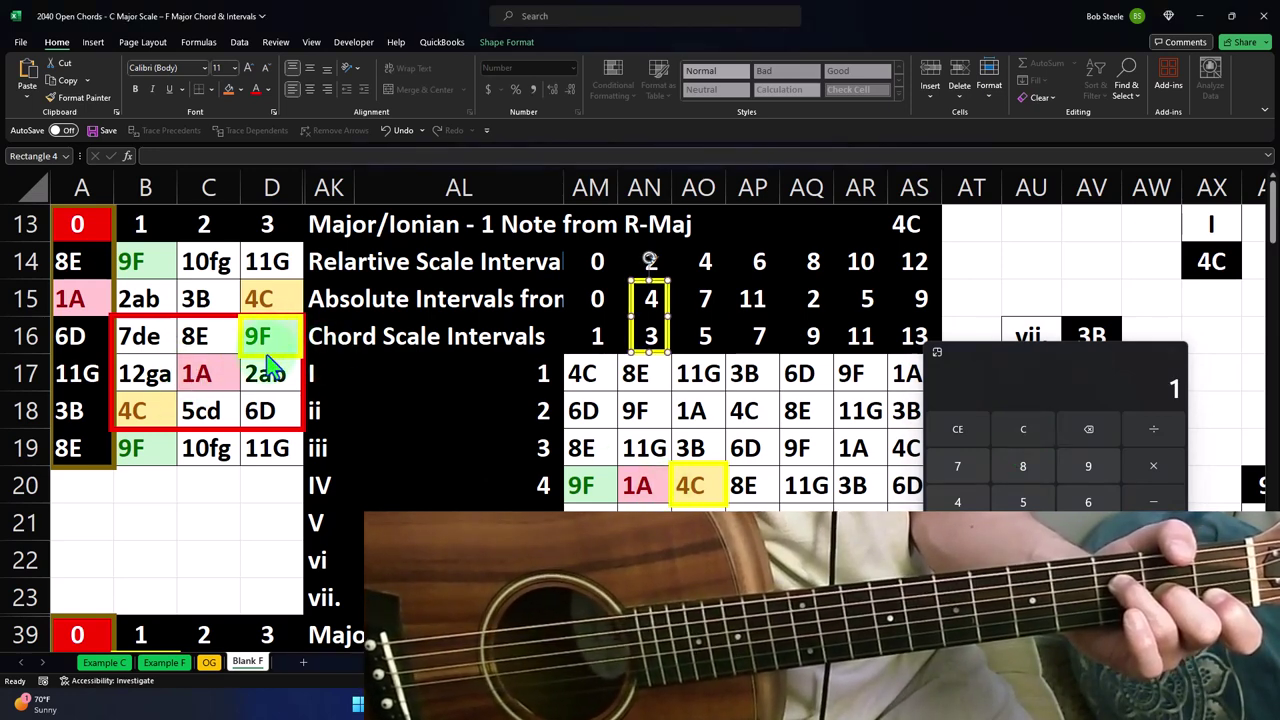
key("ctrl+v")
left_click_drag(192, 373, 145, 411)
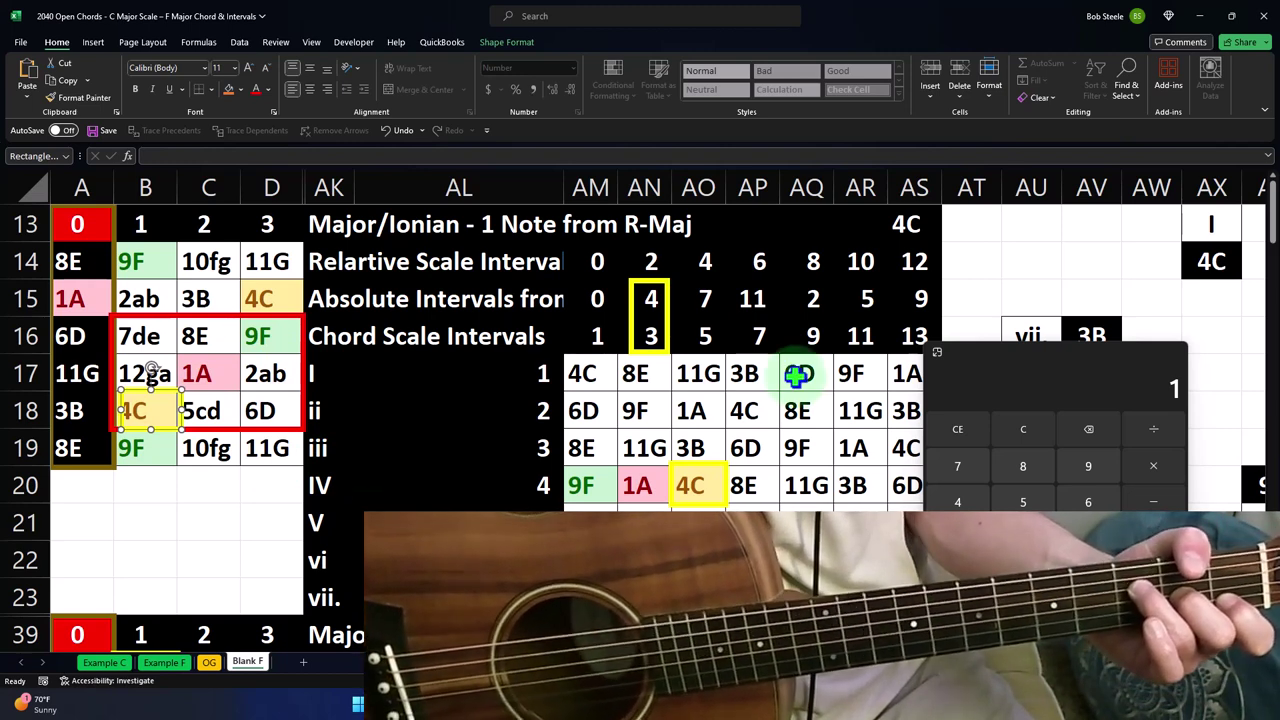
- Move the interval box back onto 7 and 5 in column AO and fit the yellow box within B18
left_click_drag(668, 310, 723, 313)
left_click(722, 310)
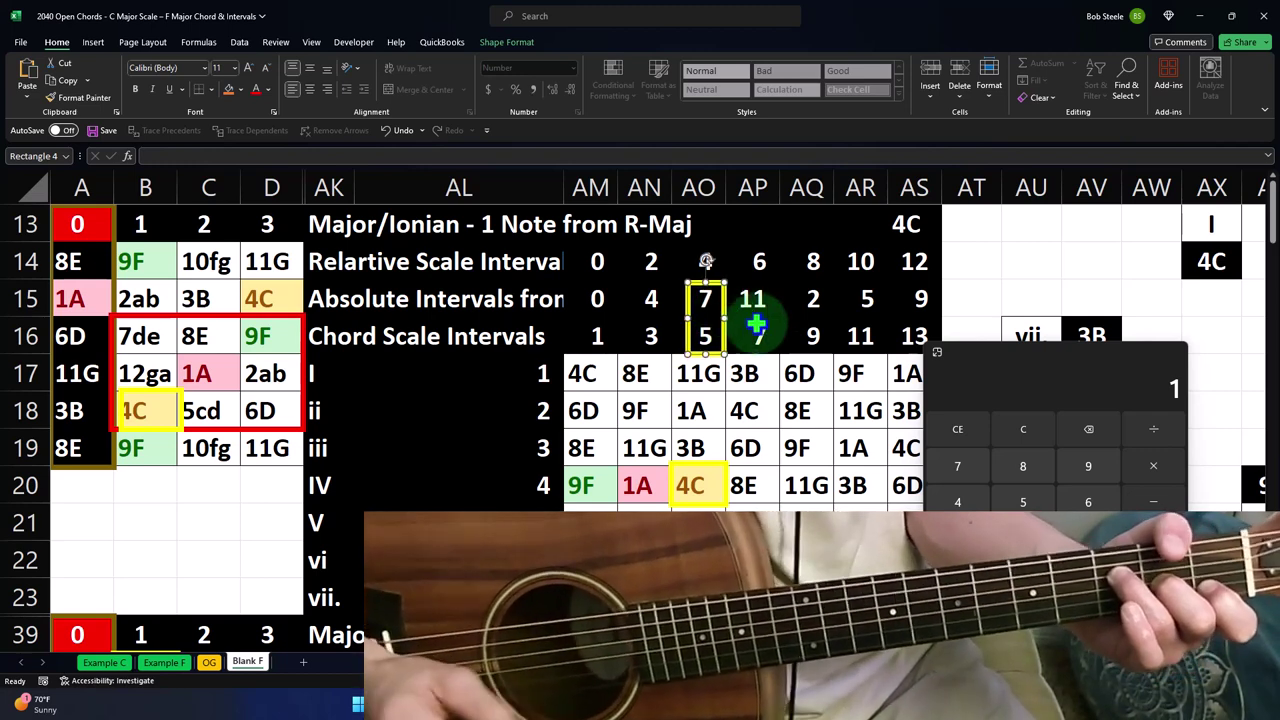
left_click(180, 402)
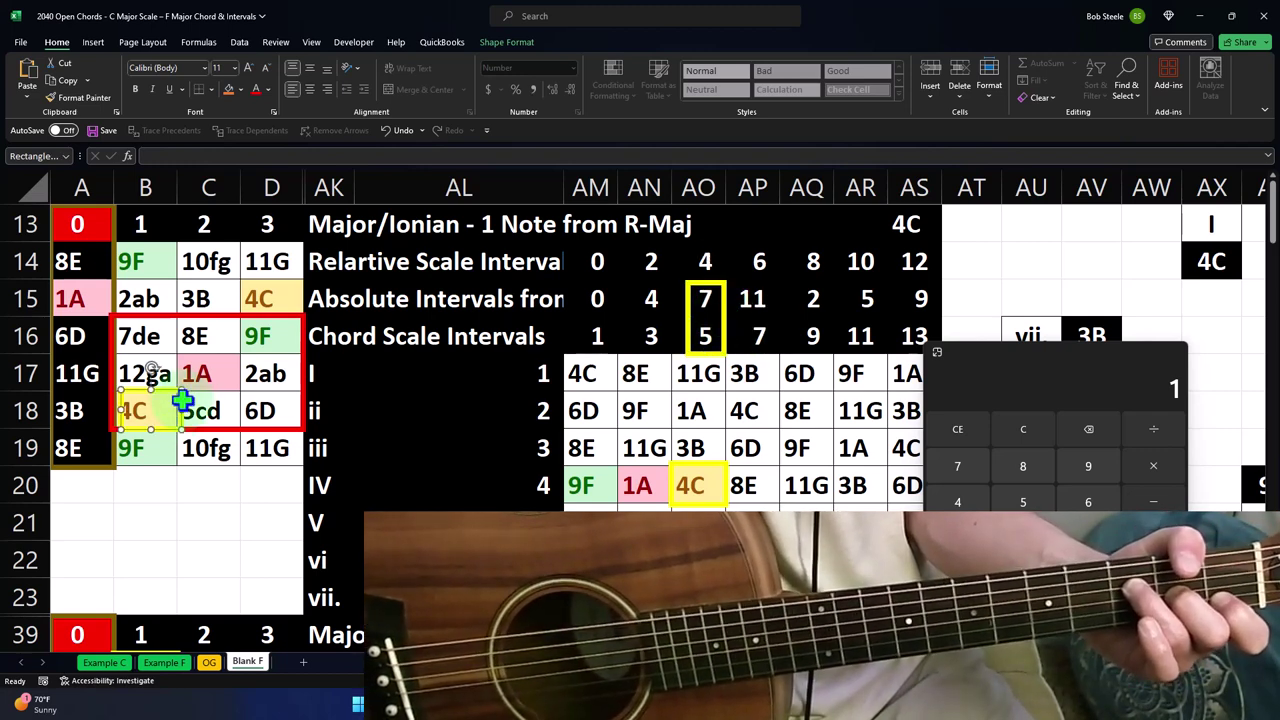
left_click_drag(178, 400, 171, 400)
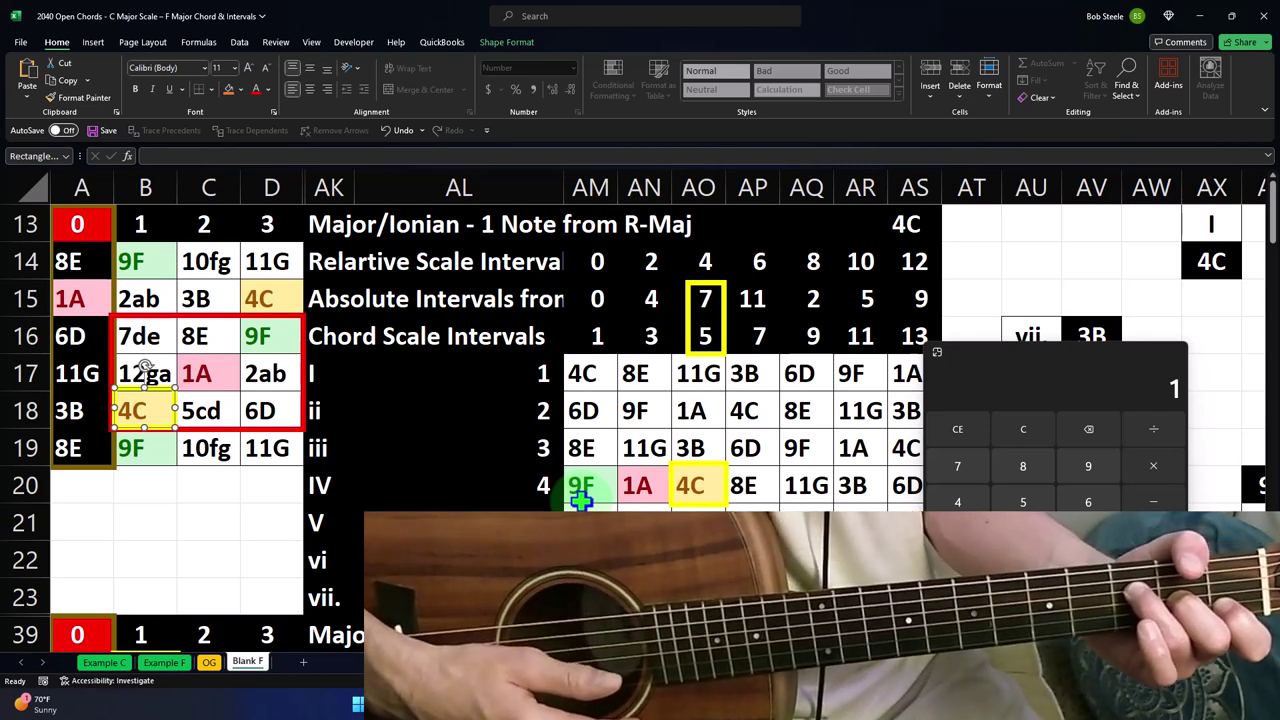
- Compute 9 + 7 = 16 and 7 + 2 + 7 − 12 = 4, then select the red chord box
left_click(1040, 428)
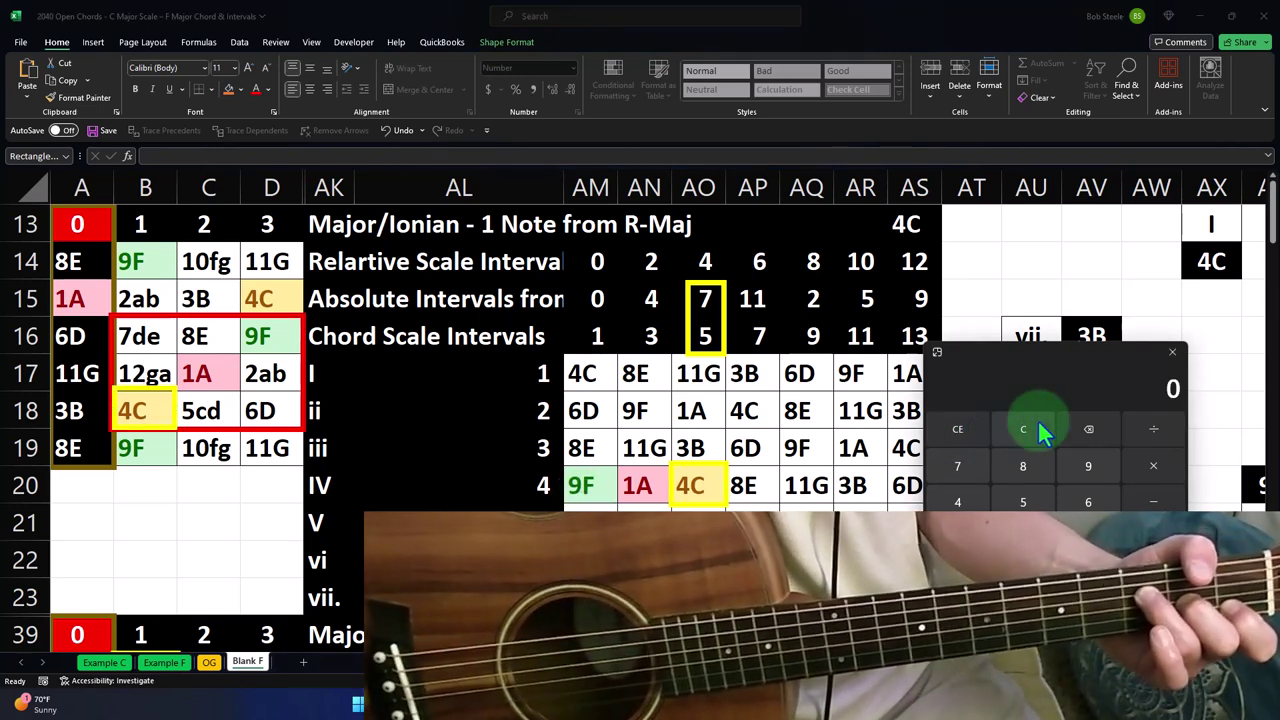
type("9+7")
key("Return")
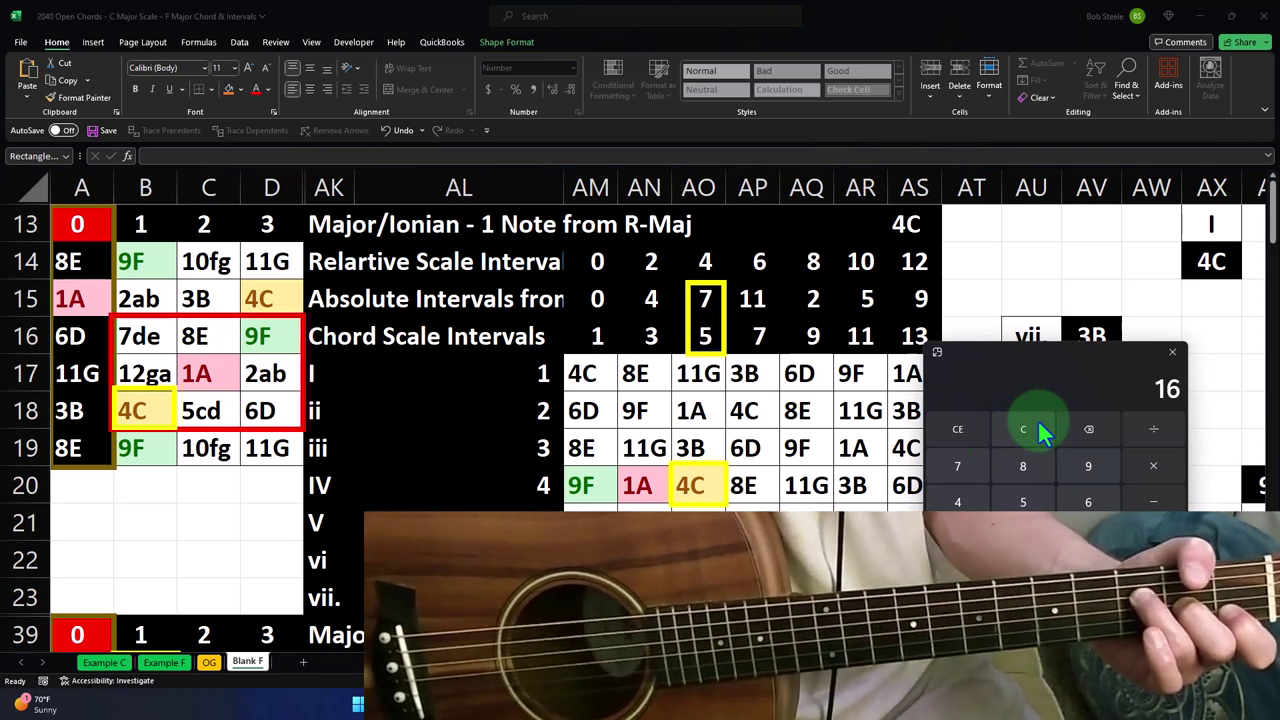
type("6")
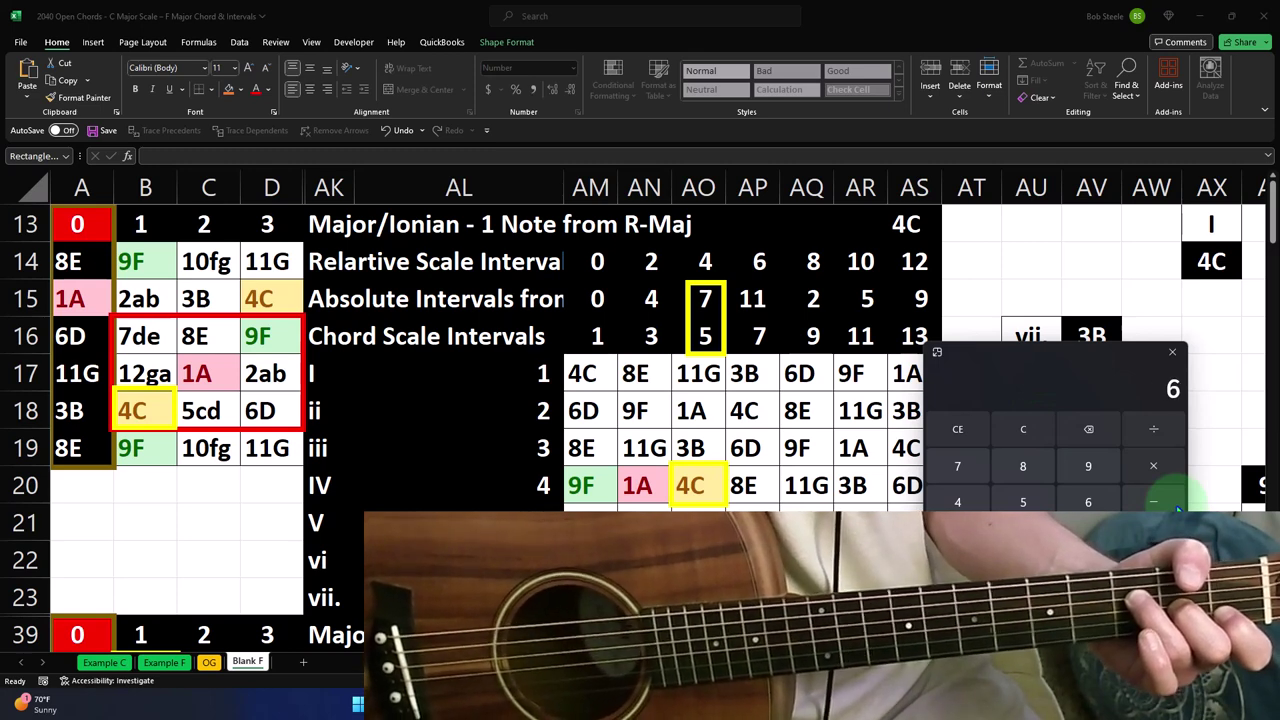
type("4")
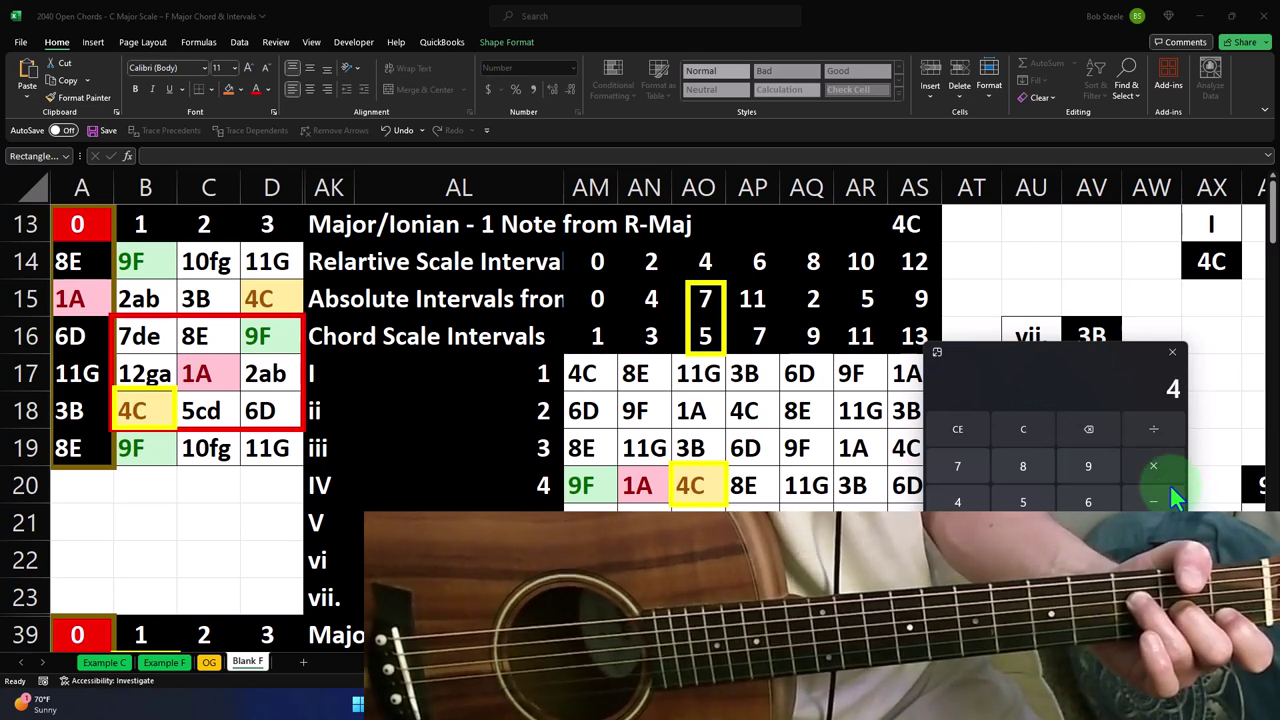
left_click(1030, 430)
type("7")
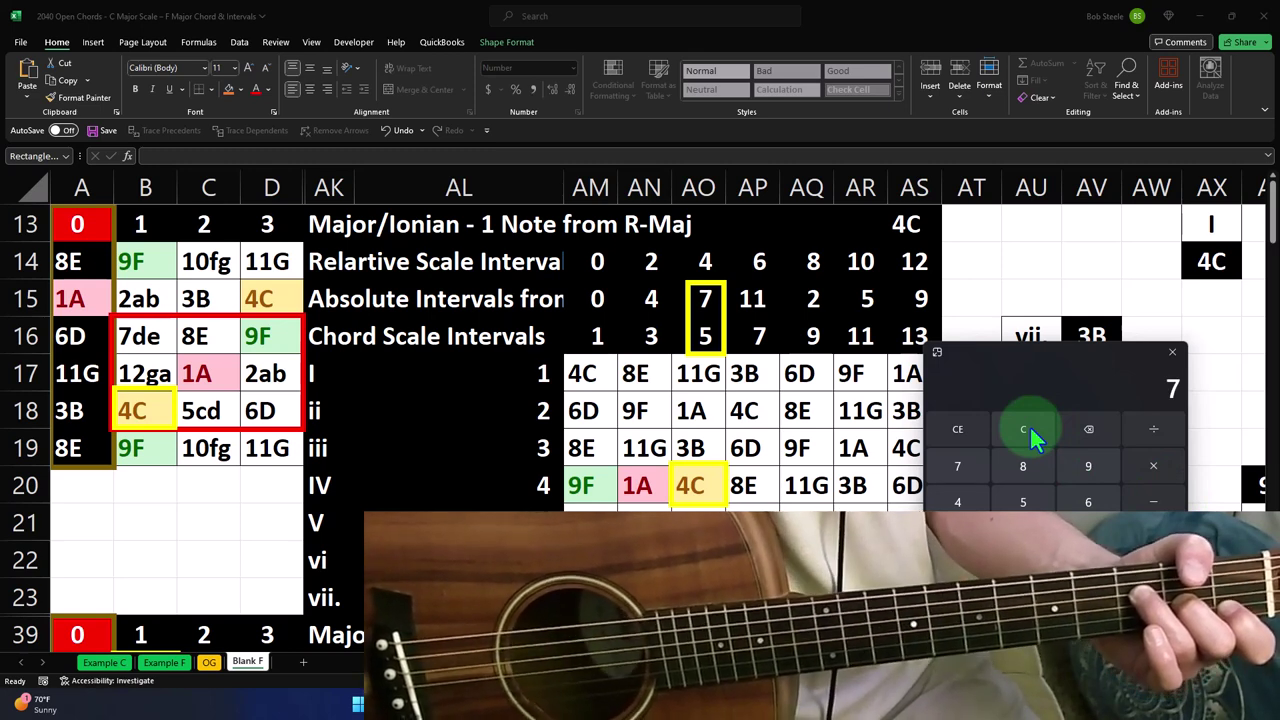
type("11")
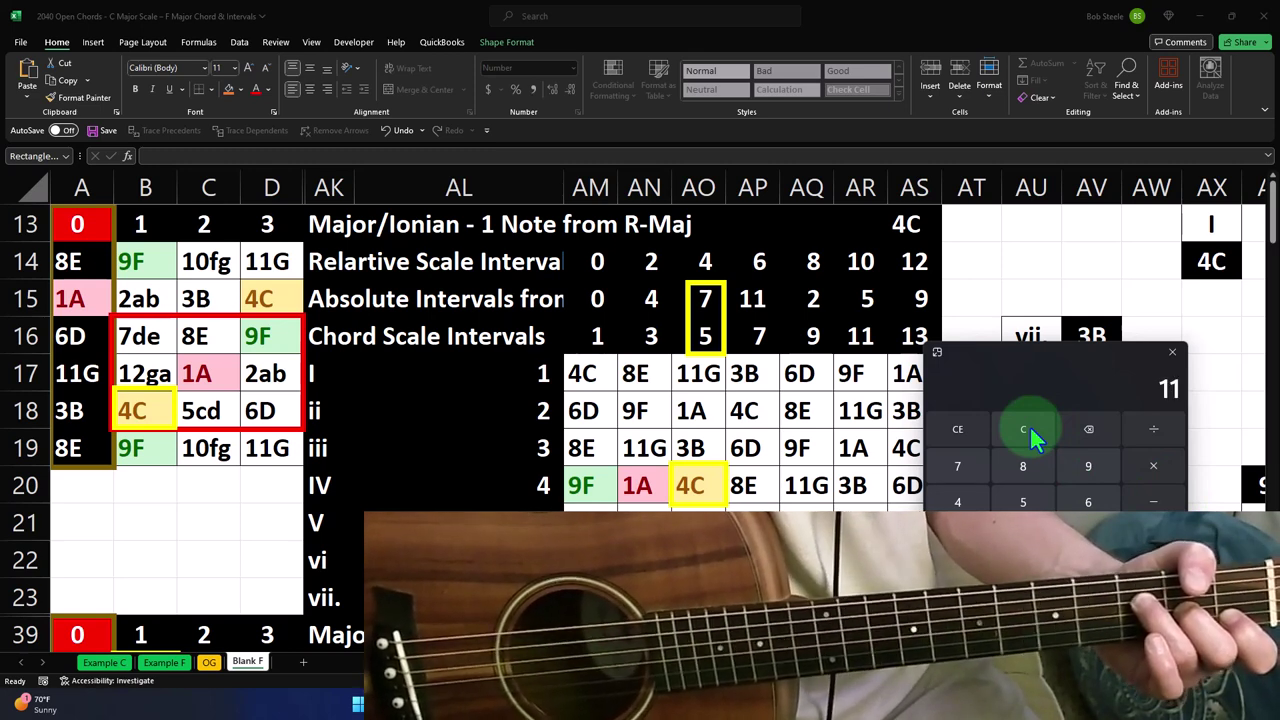
left_click(1030, 430)
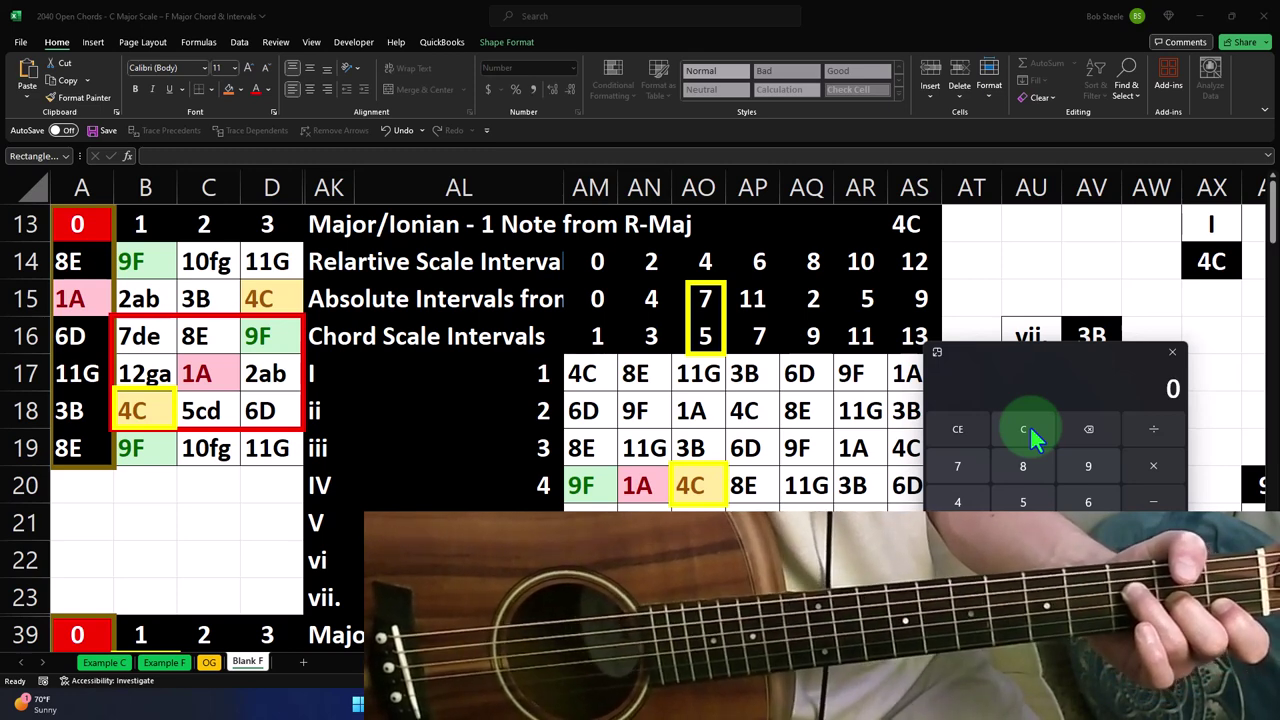
type("7+2=")
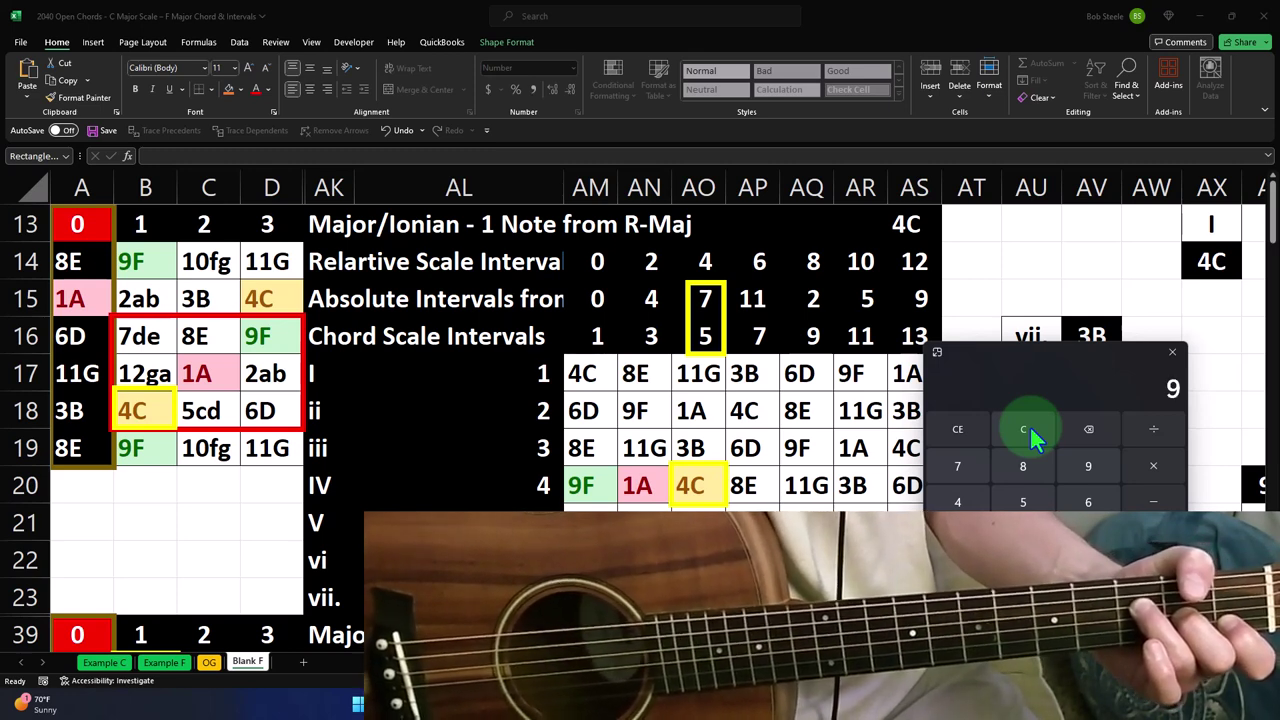
type("+7=-12=")
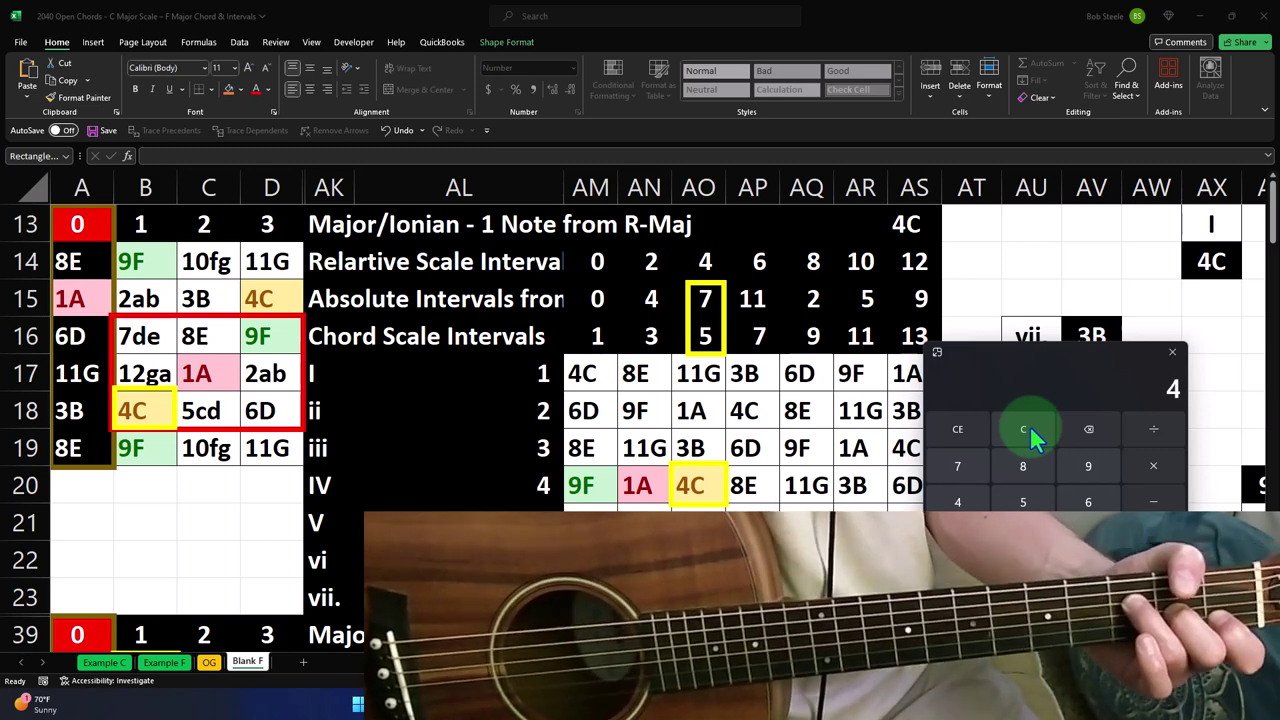
left_click(304, 338)
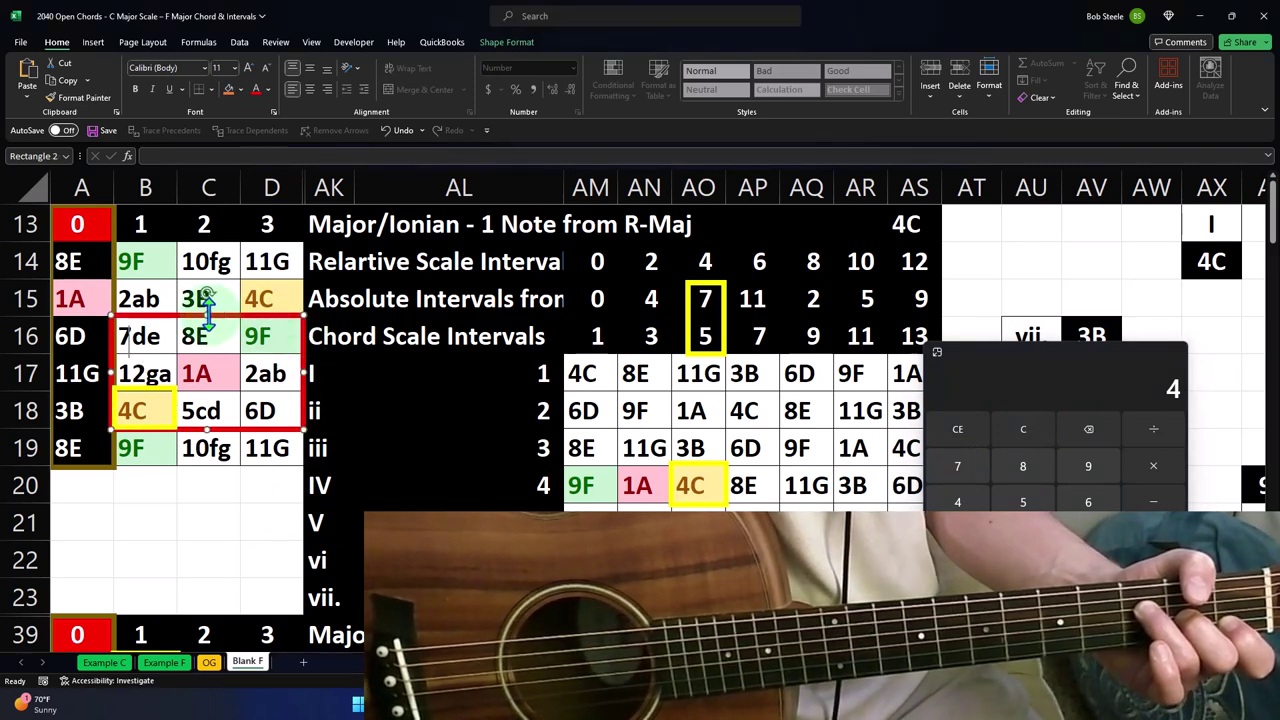
- Stretch the red box up to B15:D18 and move the yellow box onto 4C in D15
left_click_drag(208, 318, 208, 285)
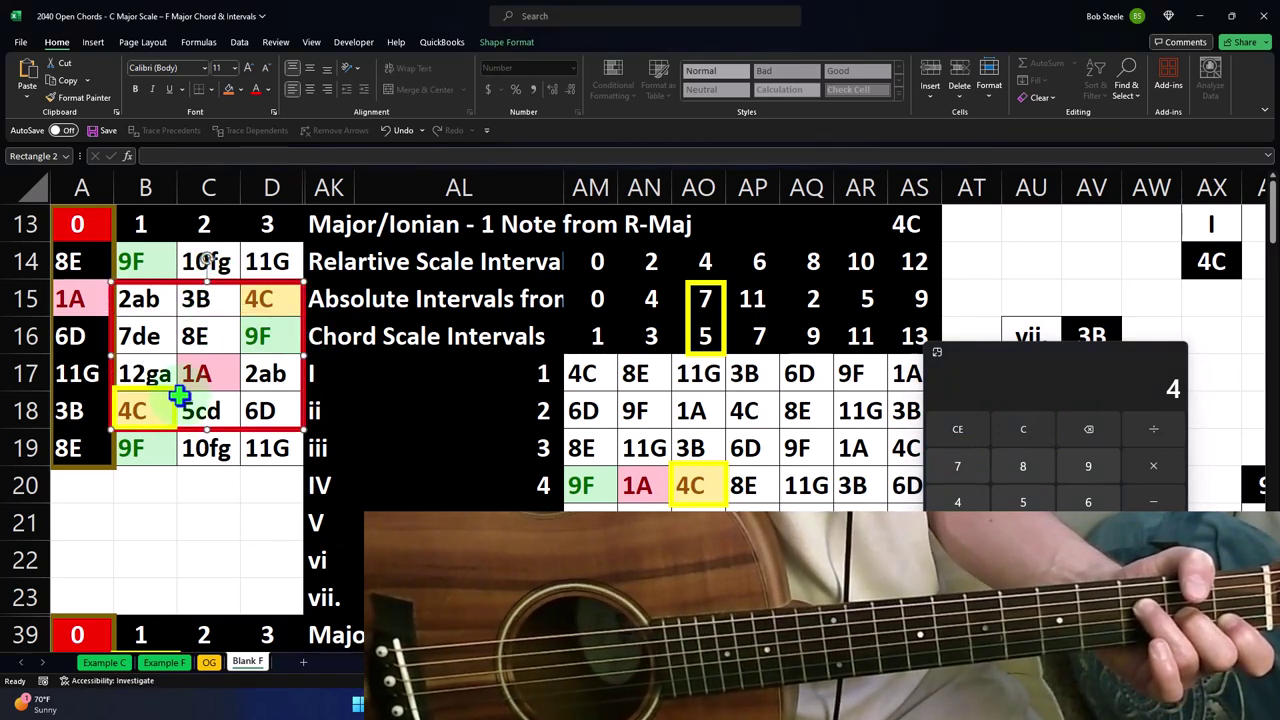
left_click_drag(175, 397, 299, 290)
left_click(299, 290)
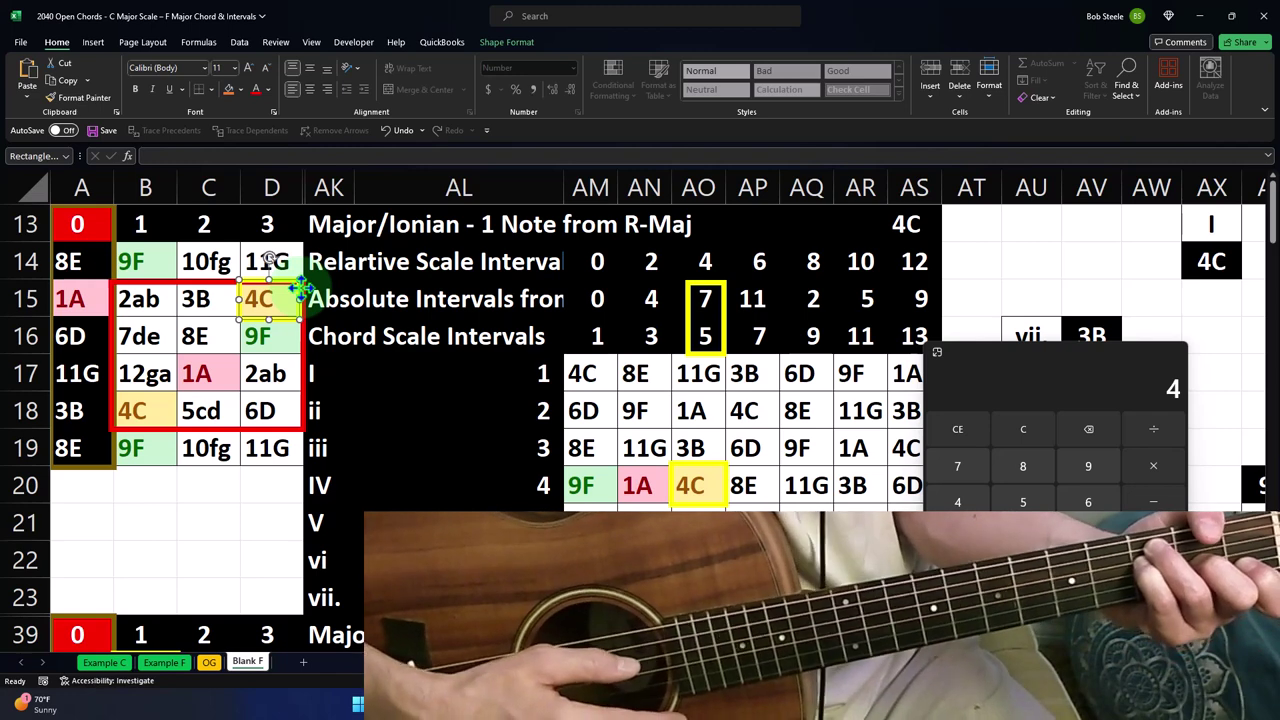
left_click(194, 512)
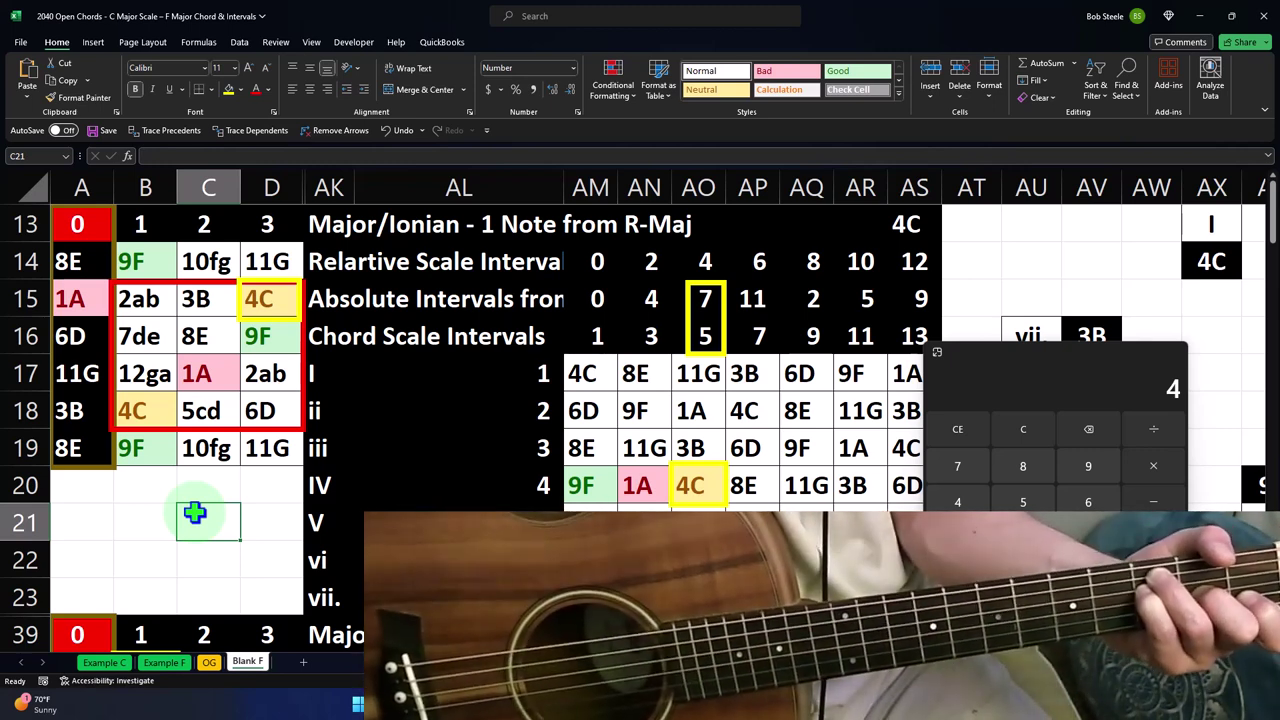
left_click_drag(268, 318, 200, 392)
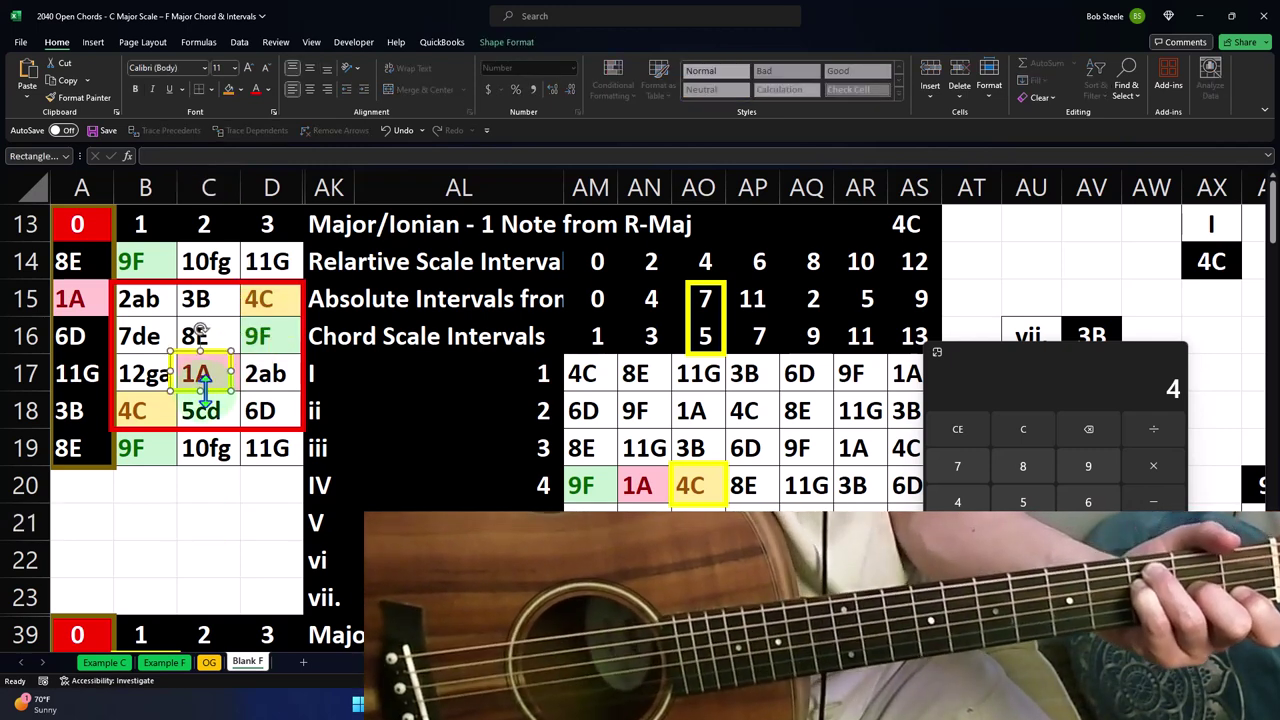
left_click_drag(203, 395, 165, 420)
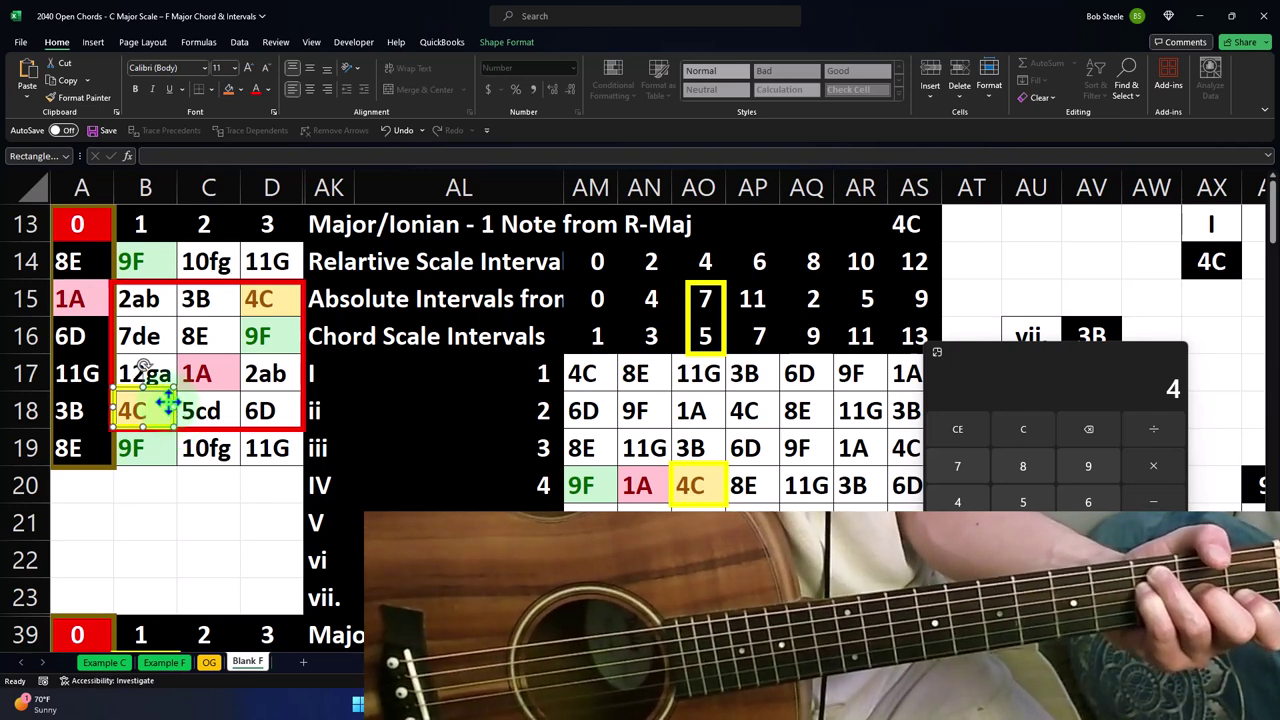
left_click_drag(172, 400, 302, 295)
left_click(688, 310)
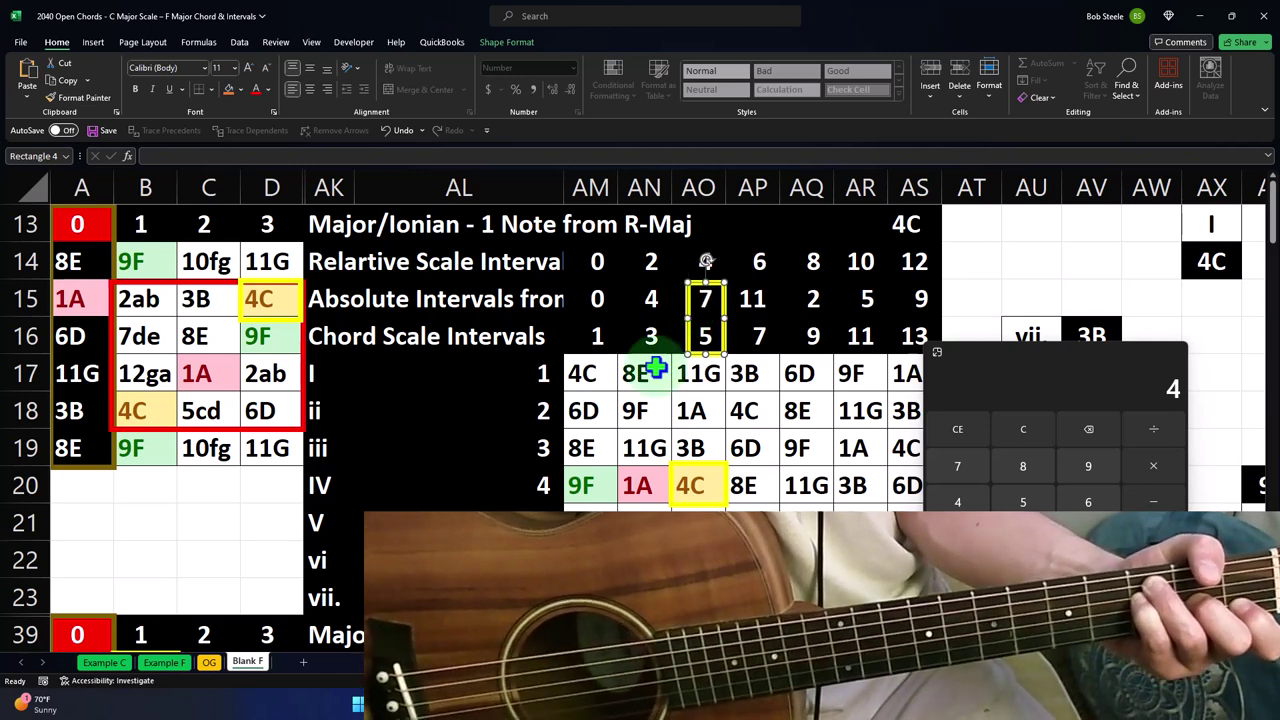
- Compute 7 + 9 = 16 and 16 − 10 in Calculator
left_click(1026, 431)
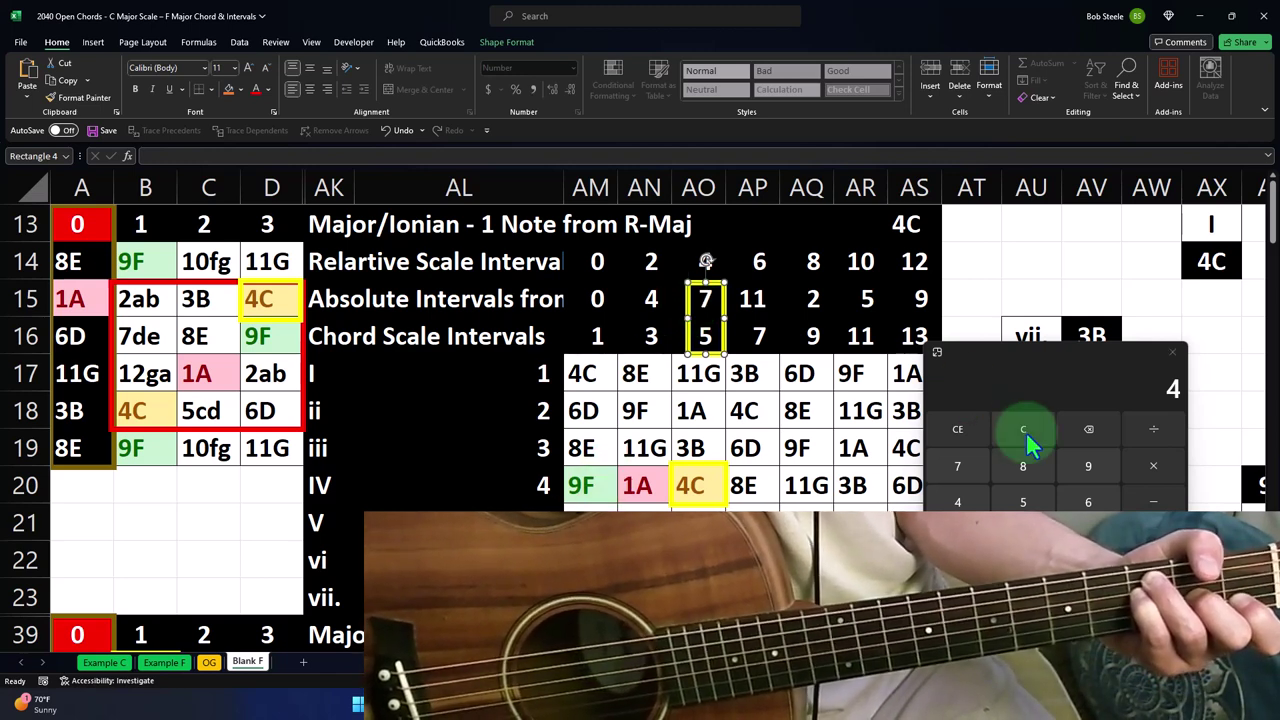
type("7+9")
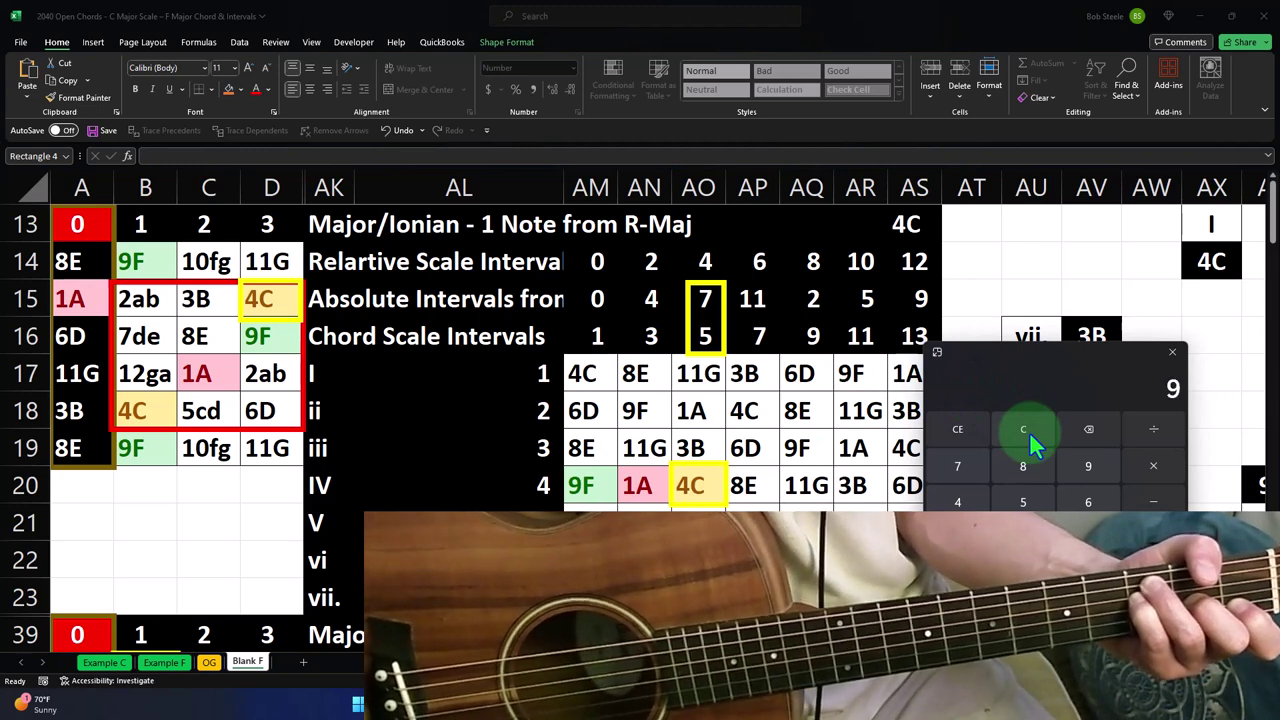
key("Return")
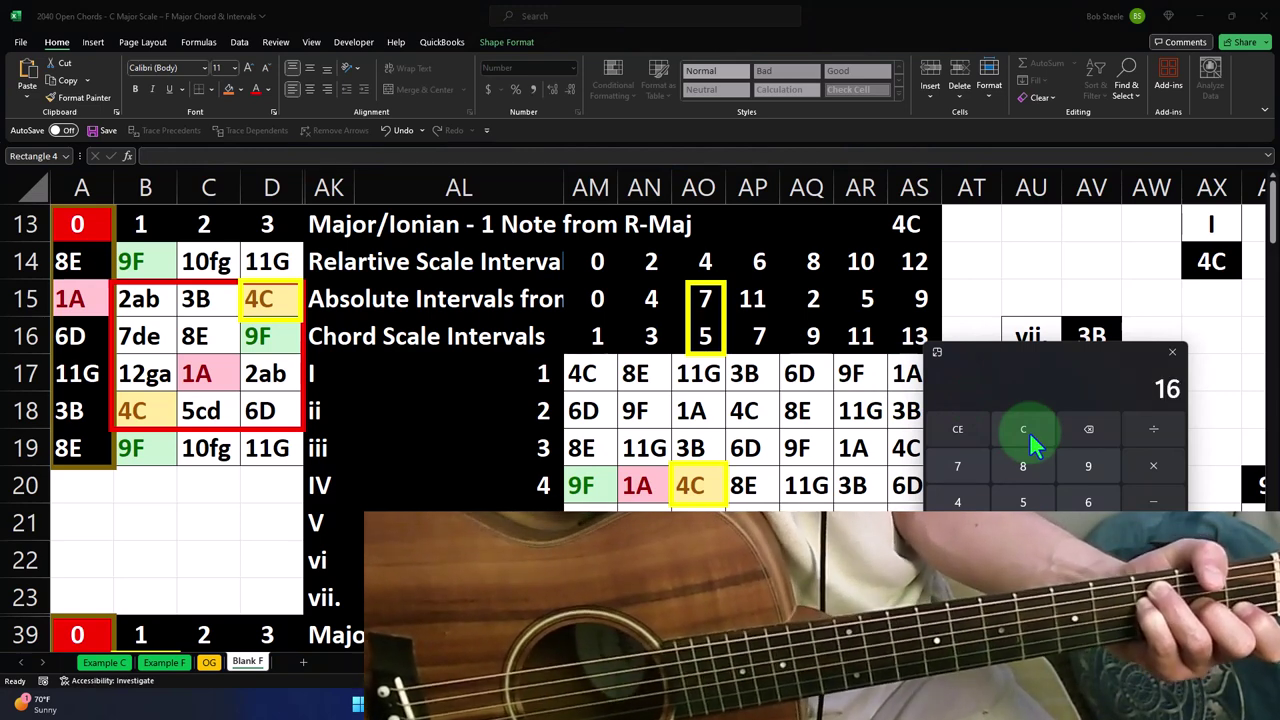
type("10")
key("Return")
type("4")
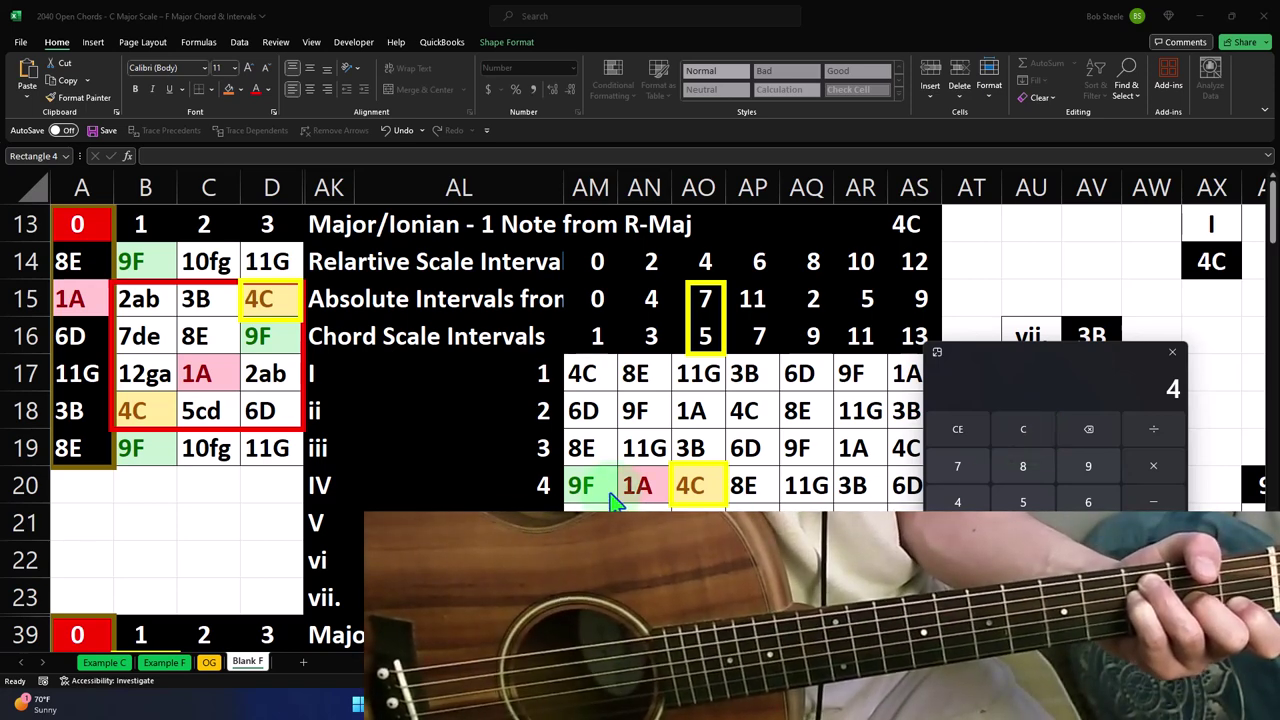
- Move the yellow boxes onto 1A in C17 and row 20, and the interval box onto 4 and 3
left_click_drag(265, 320, 212, 380)
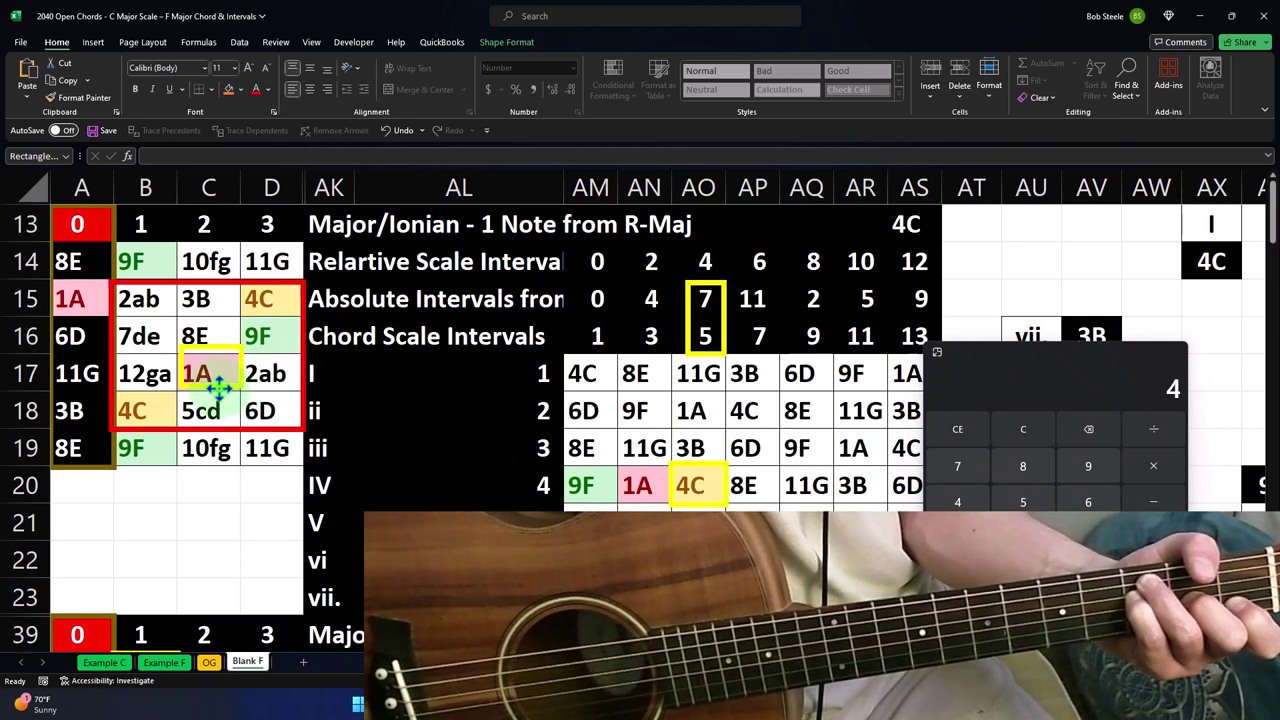
left_click_drag(714, 356, 660, 356)
left_click_drag(668, 470, 617, 468)
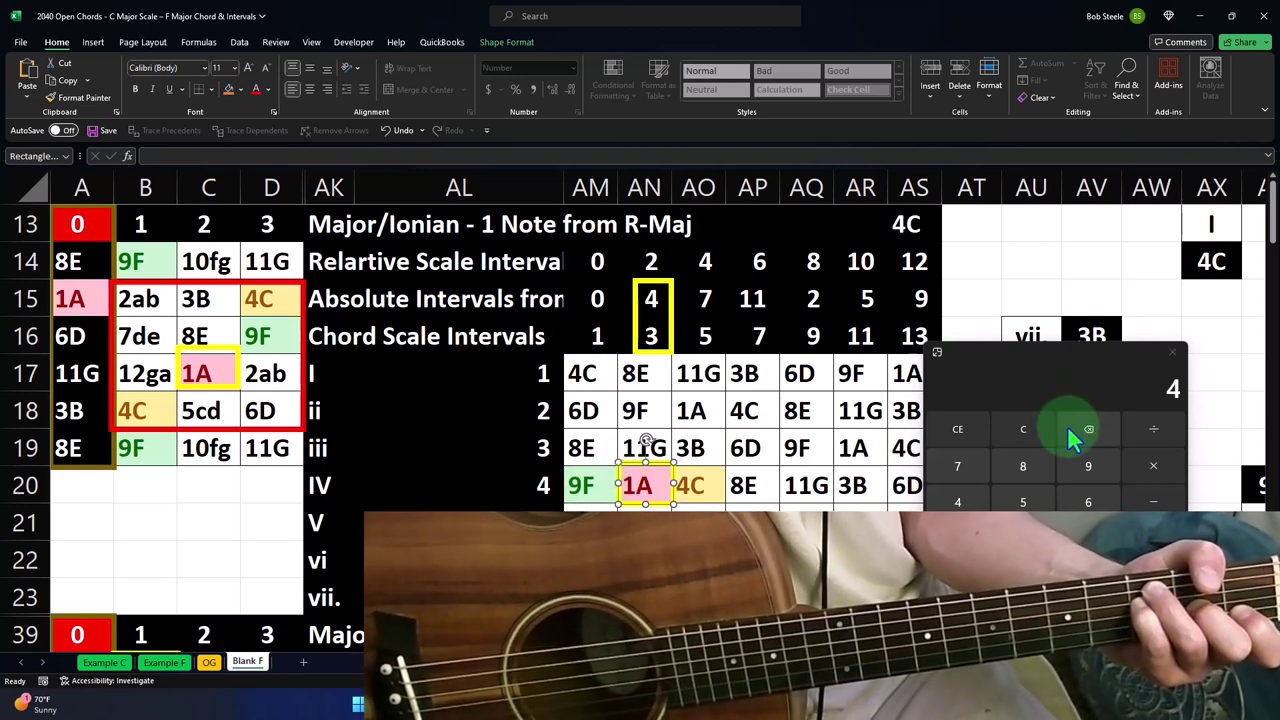
- Compute 9 + 4 = 13 and wrap it around to 1 in Calculator
left_click(1026, 431)
type("9+4")
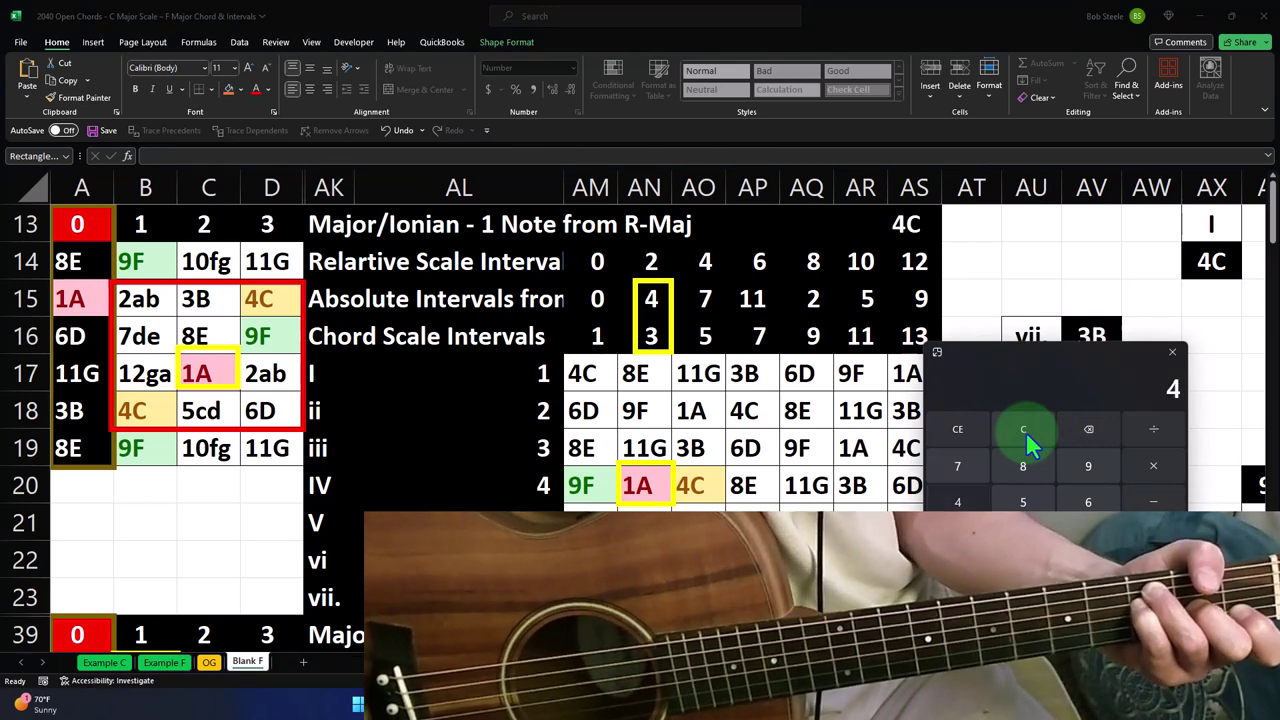
key("Return")
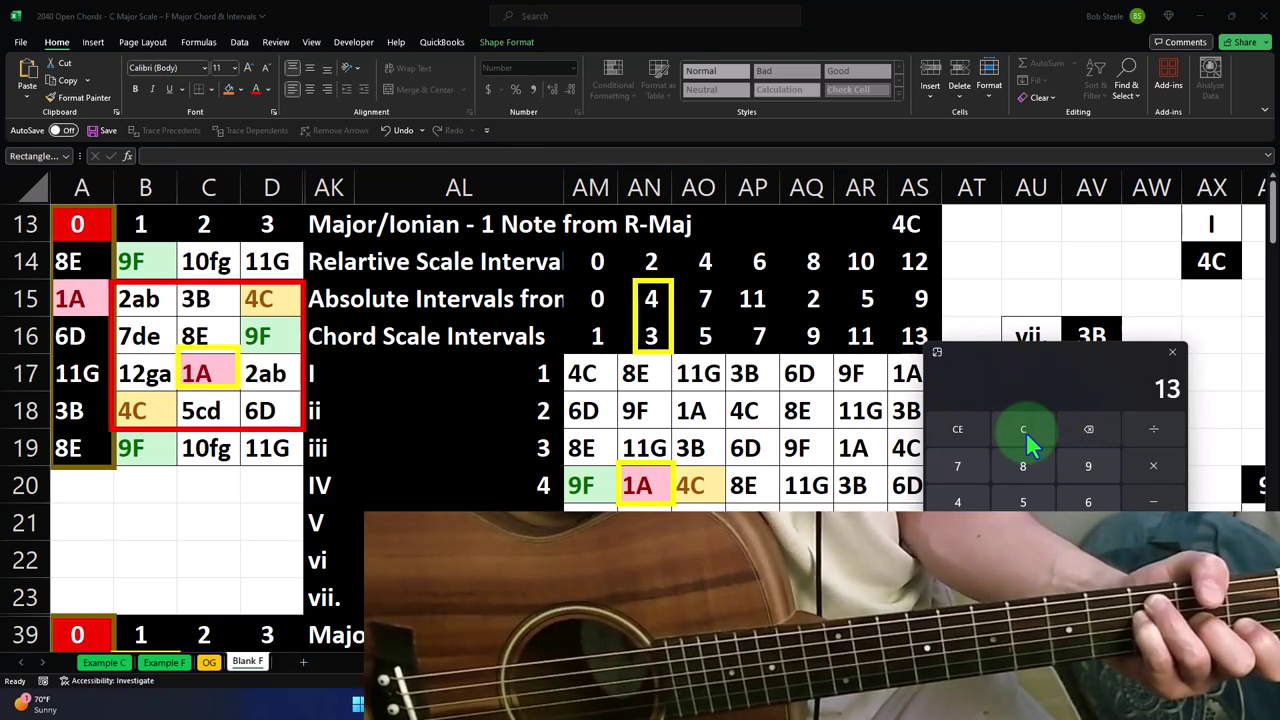
type("3")
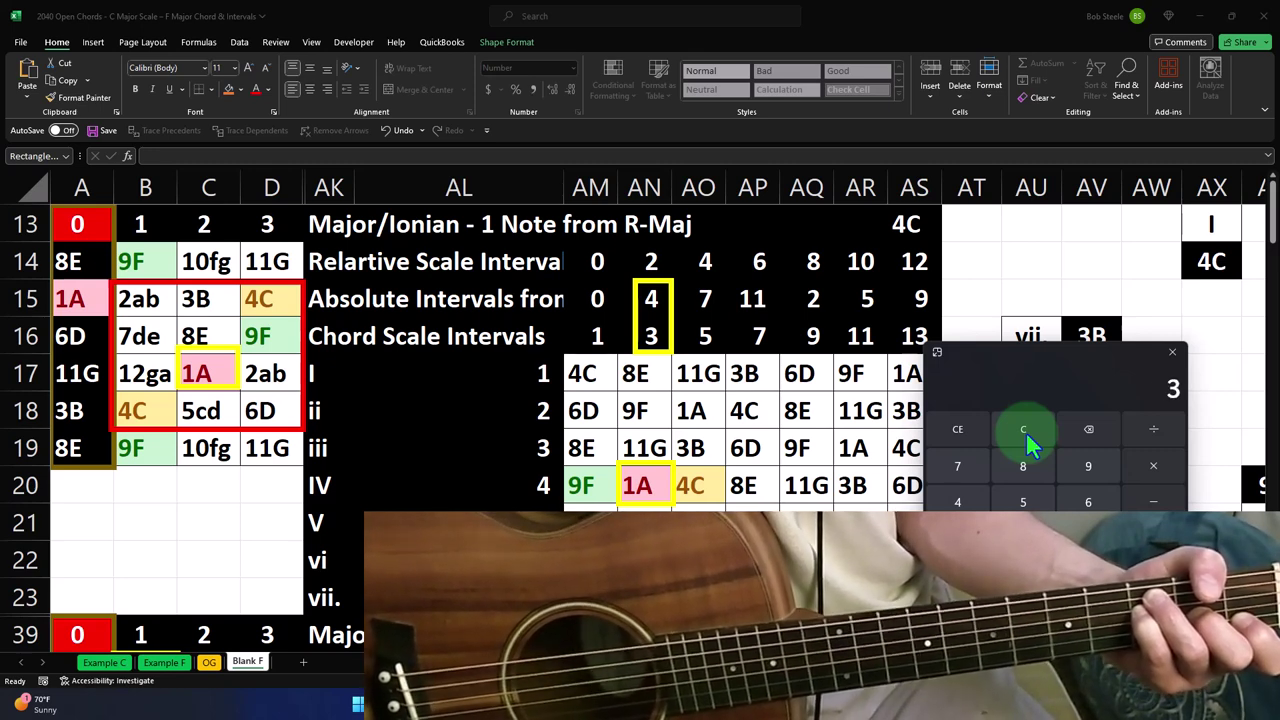
key("Return")
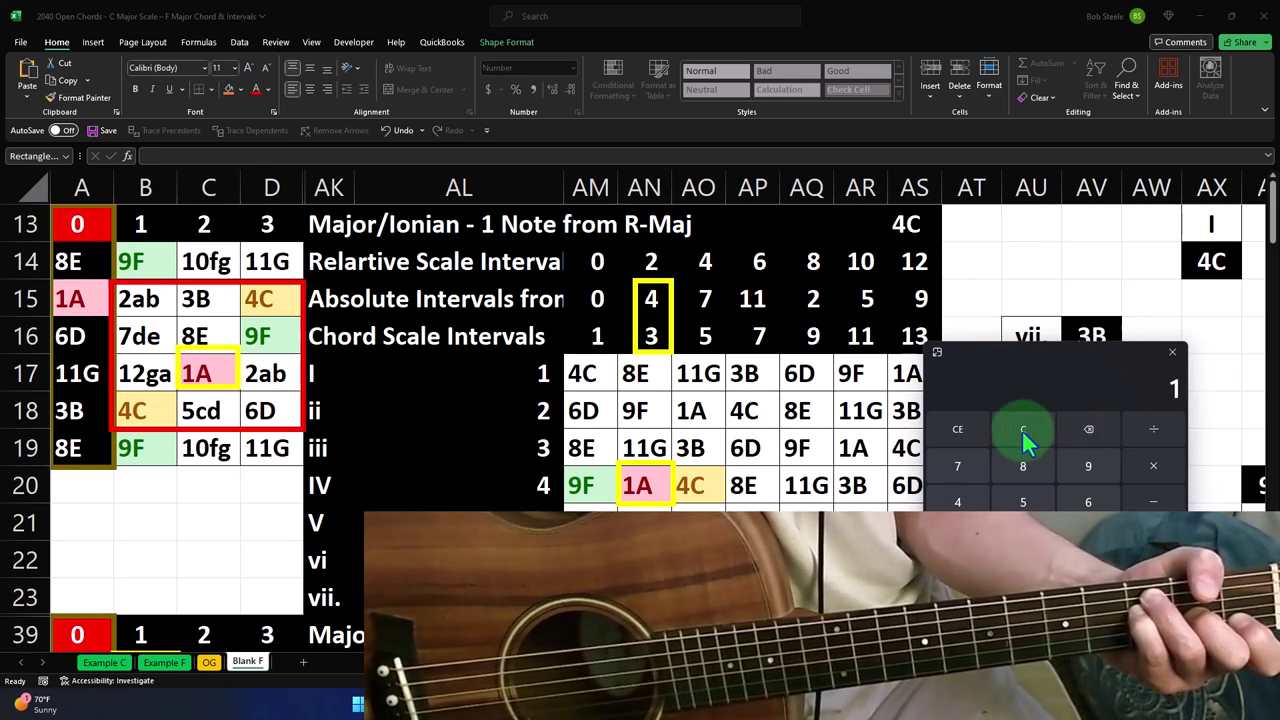
left_click(1024, 430)
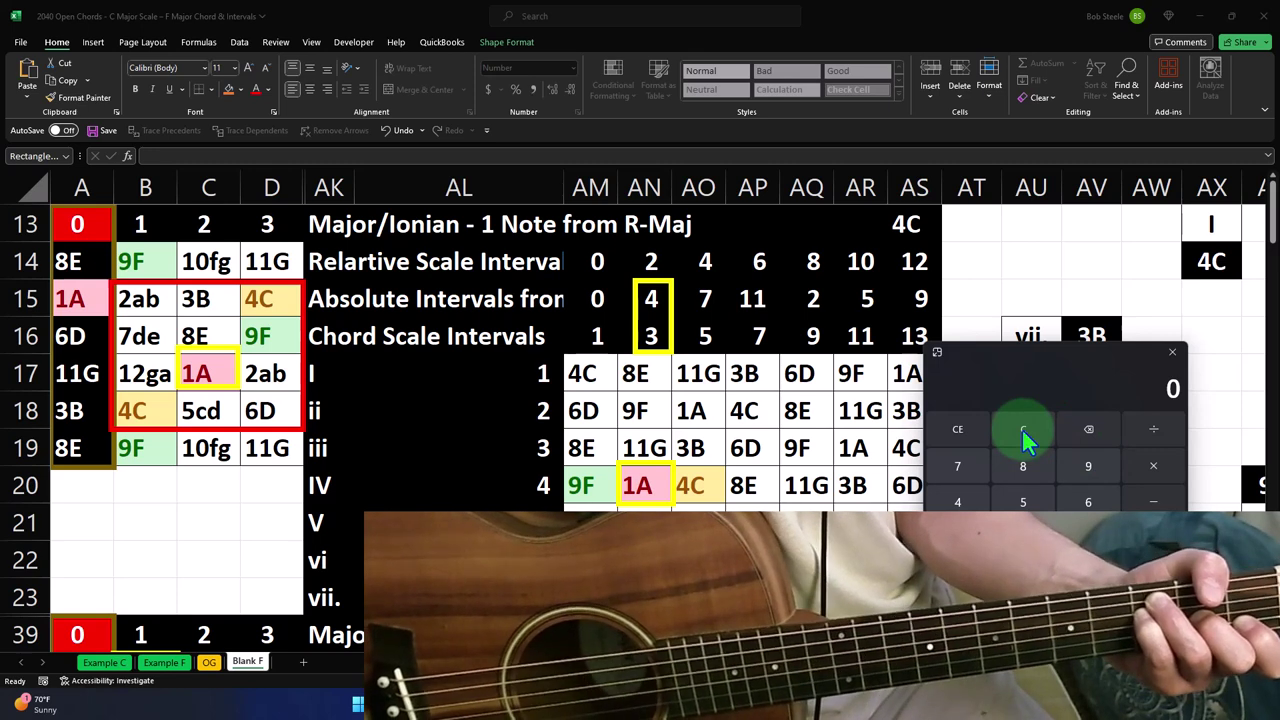
type("9")
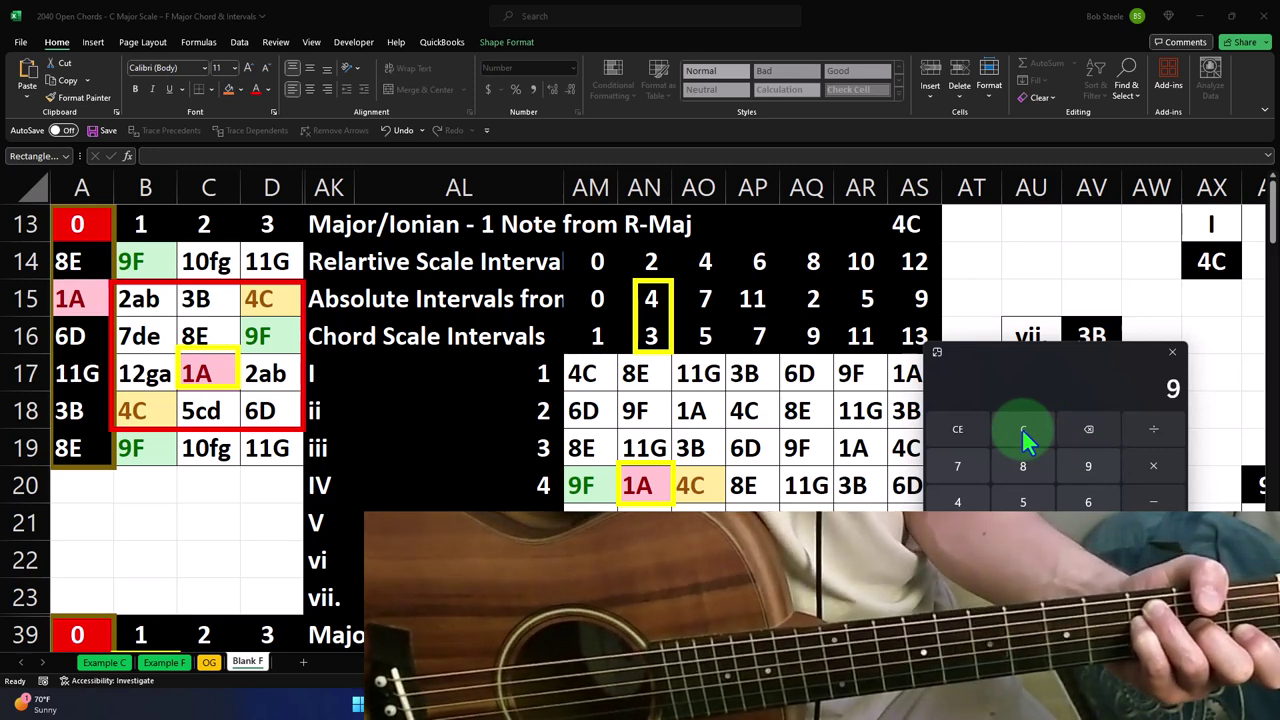
type("+4")
key("Return")
type("1")
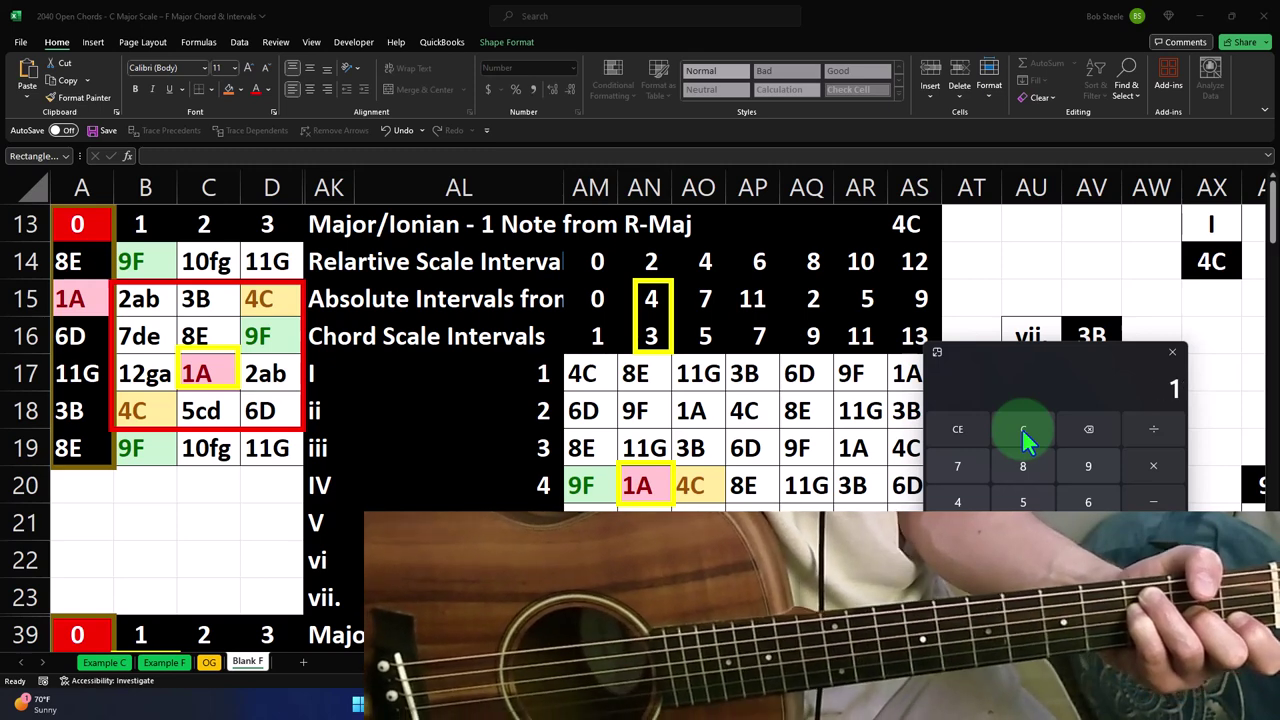
- Move the yellow boxes back onto 4C in B18 and row 20, and the interval box onto 7 and 5
left_click(228, 398)
left_click(222, 385)
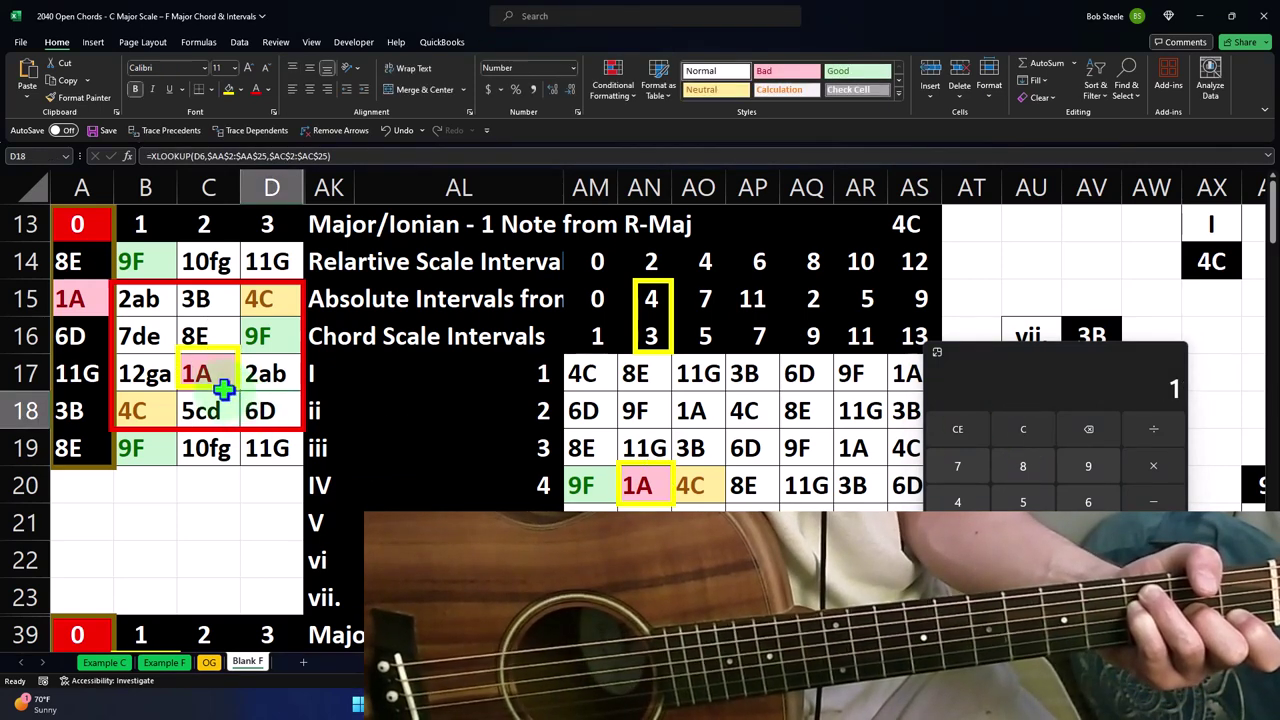
left_click_drag(222, 385, 165, 415)
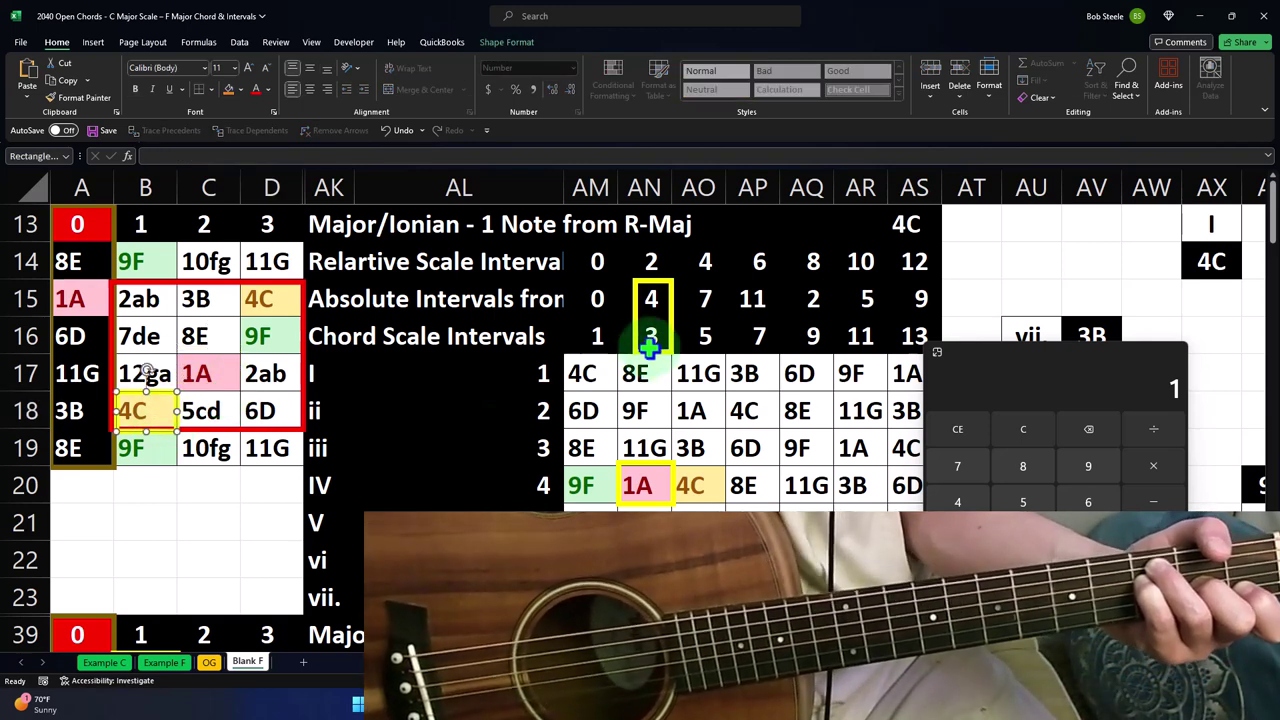
left_click(668, 304)
left_click_drag(670, 304, 722, 305)
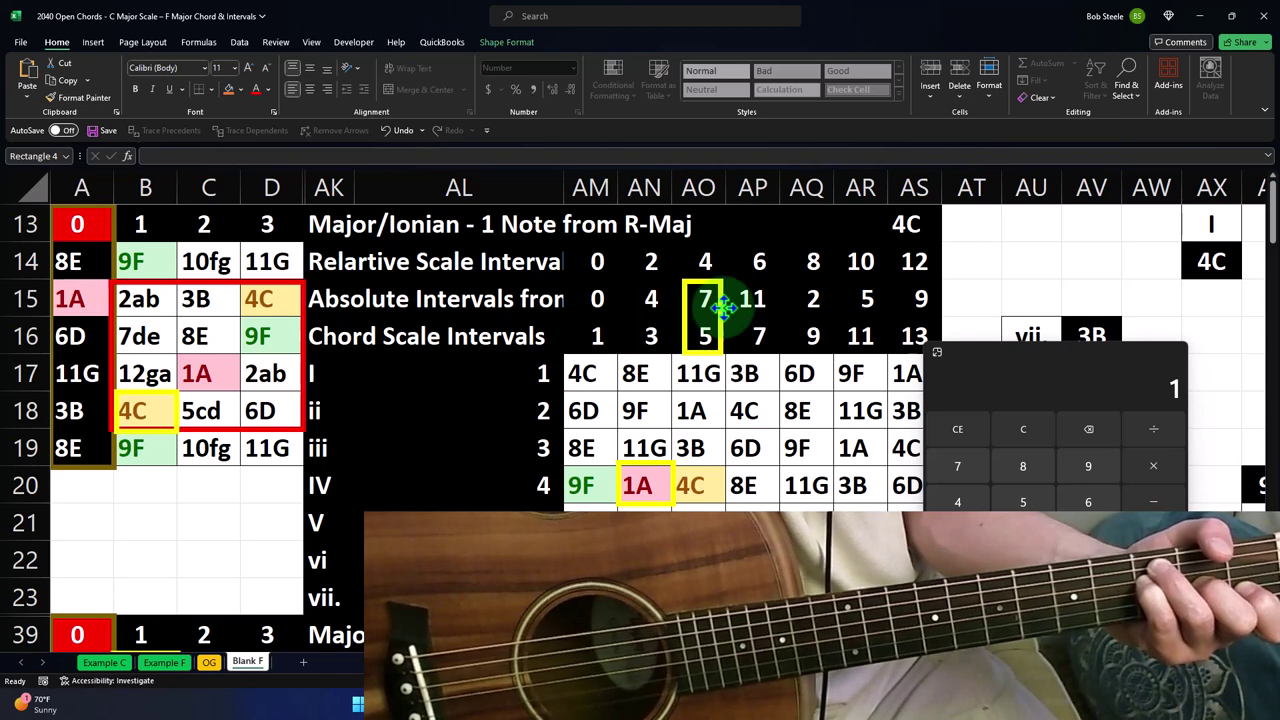
left_click_drag(670, 470, 727, 472)
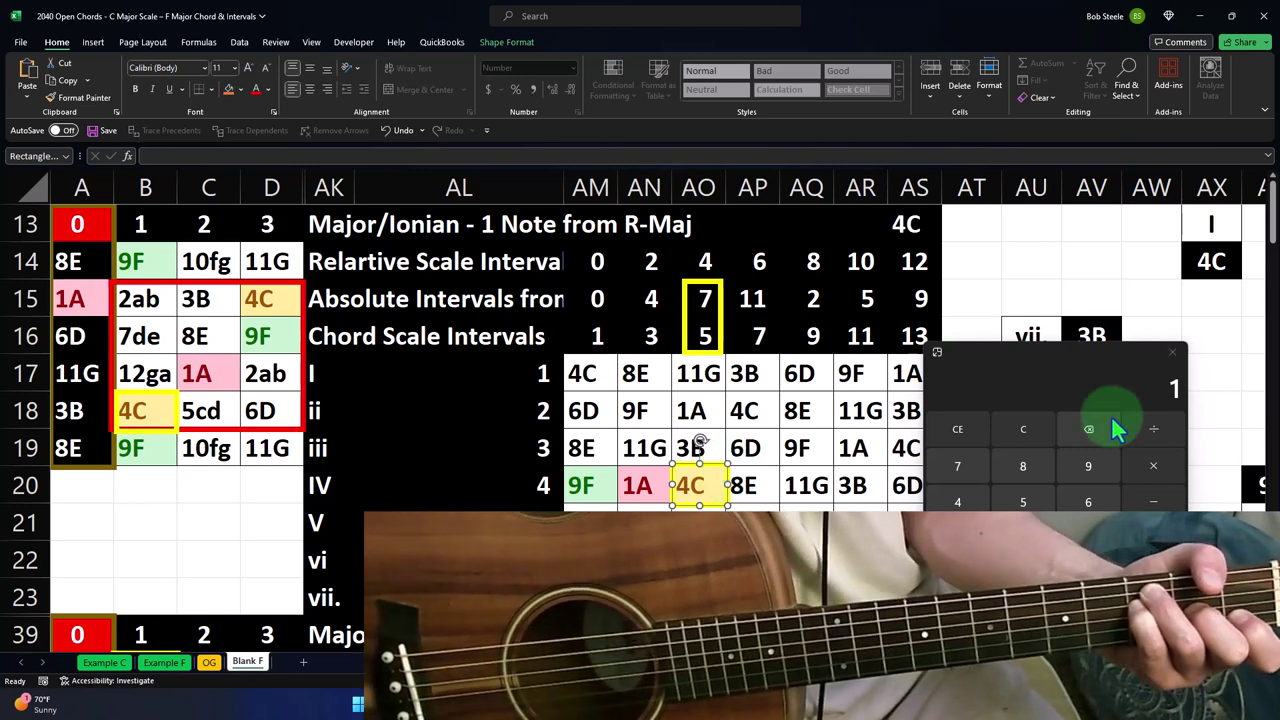
- Compute 16 − 10 − 2 = 4, then copy the yellow box from 4C in row IV
left_click(1036, 431)
type("9")
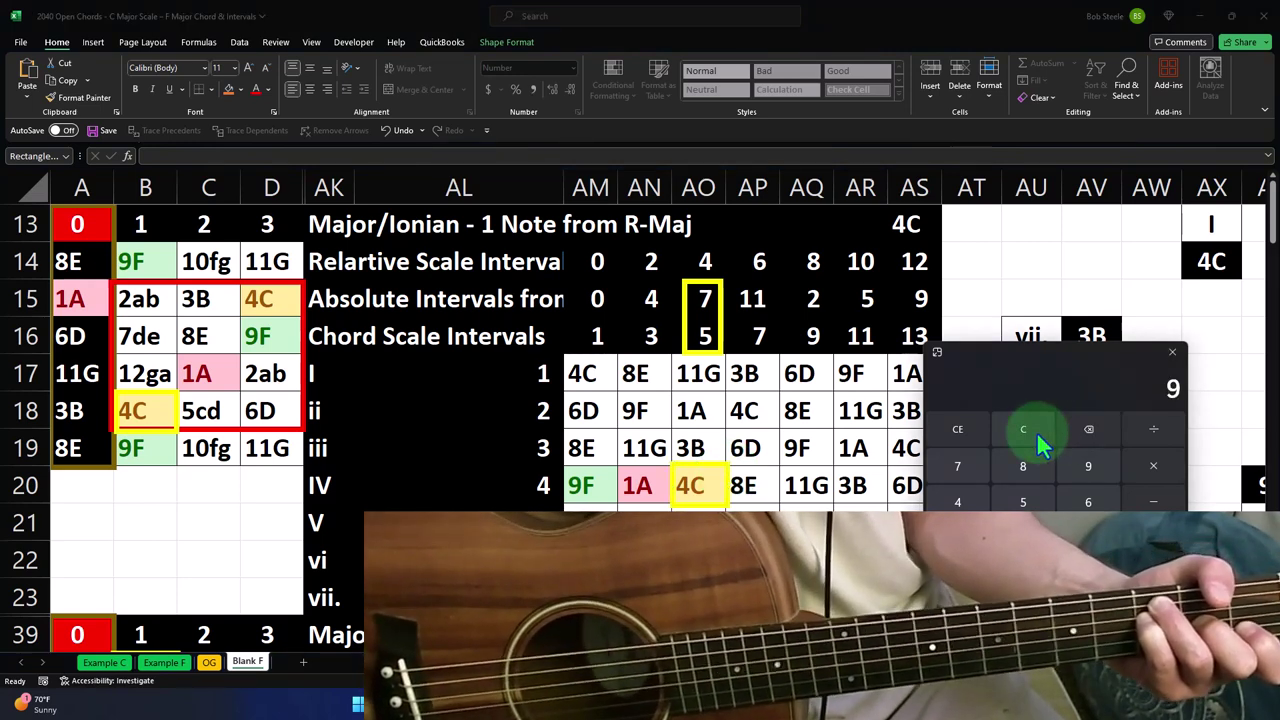
type("16")
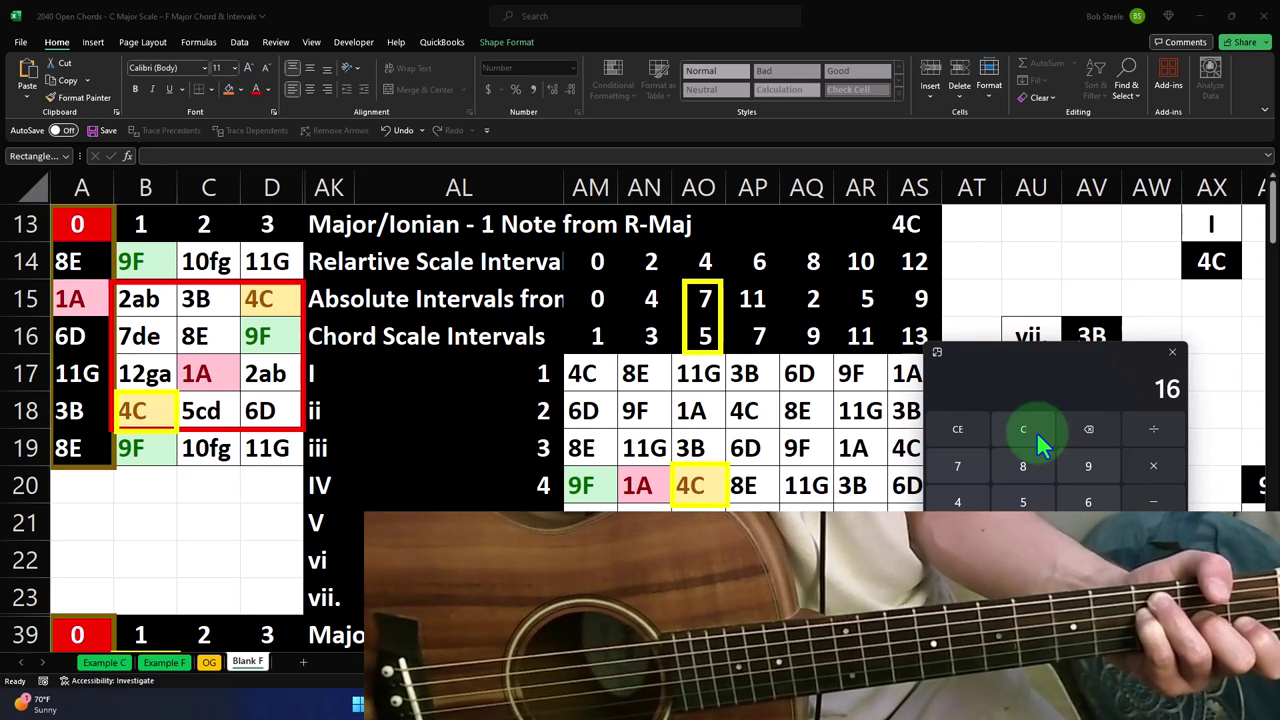
type("-10")
key("Return")
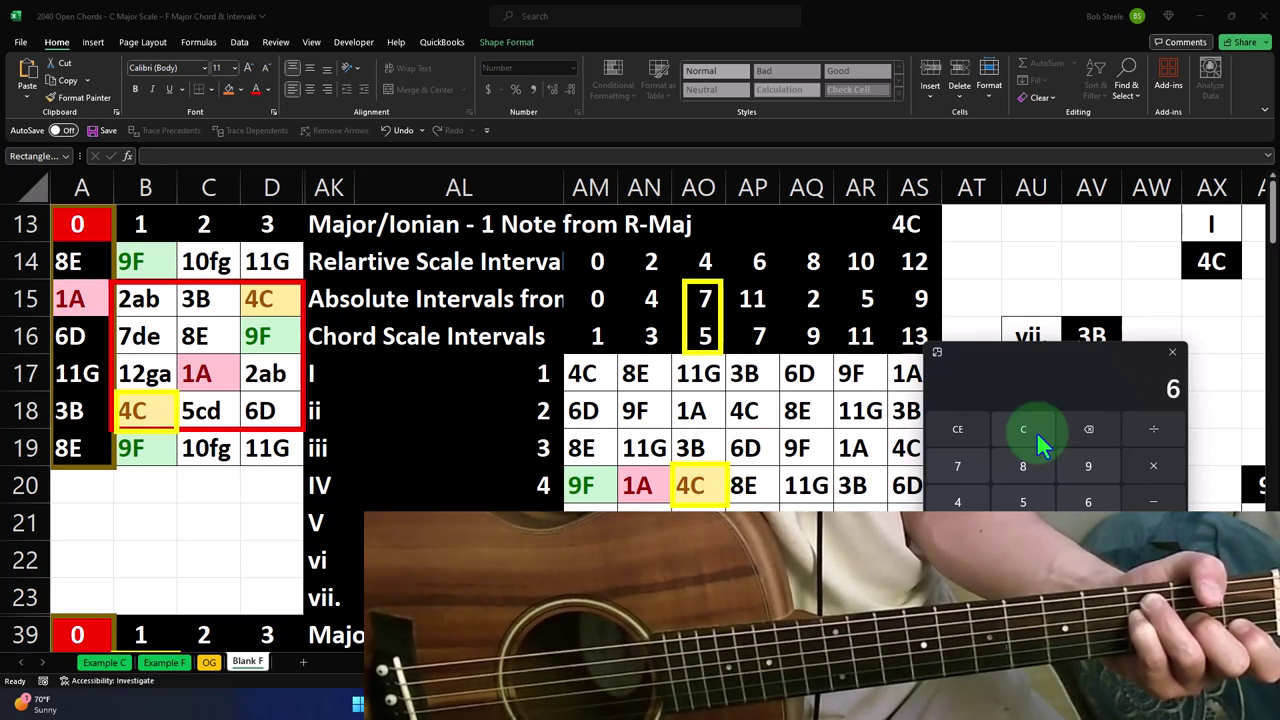
type("-2")
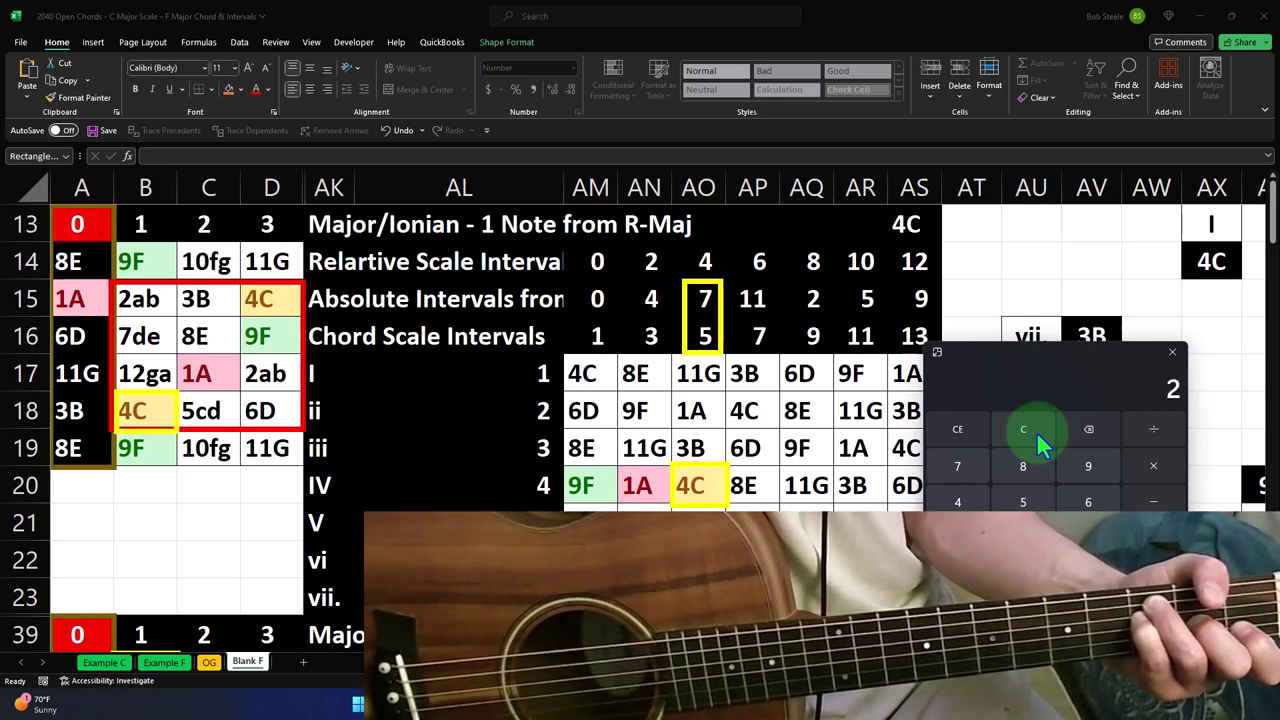
key("Return")
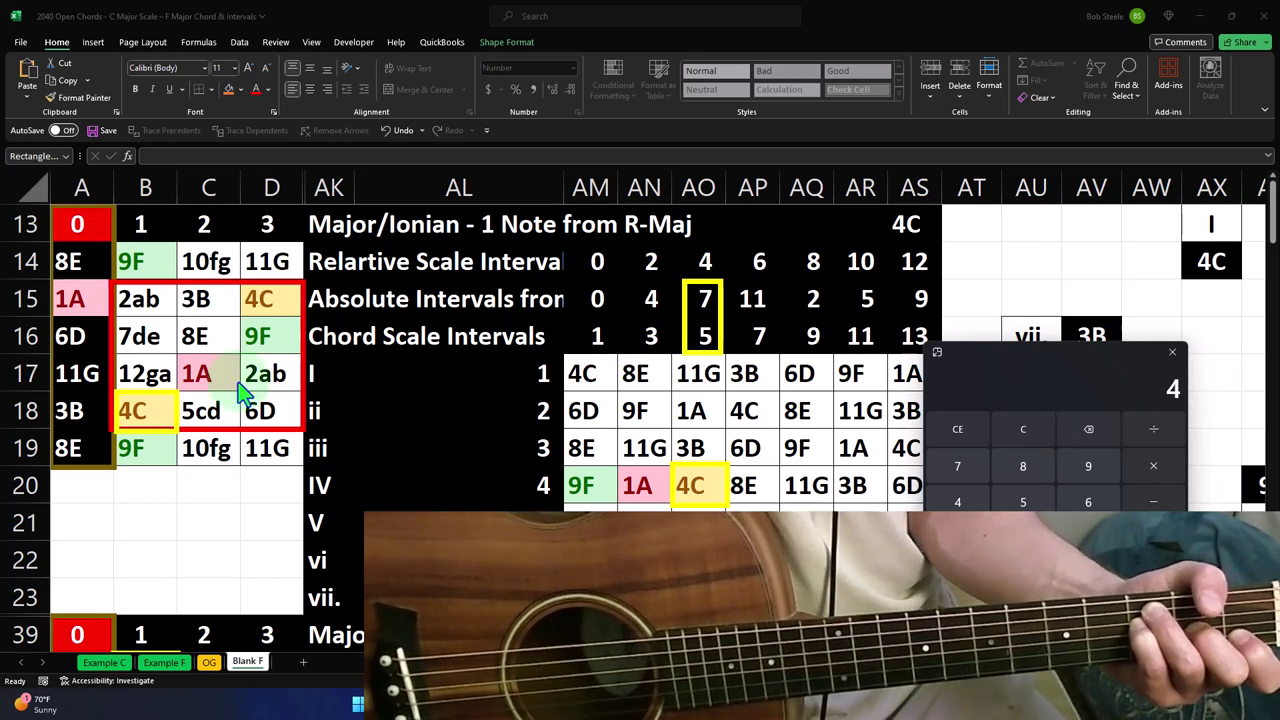
left_click(183, 420)
key("ctrl+v")
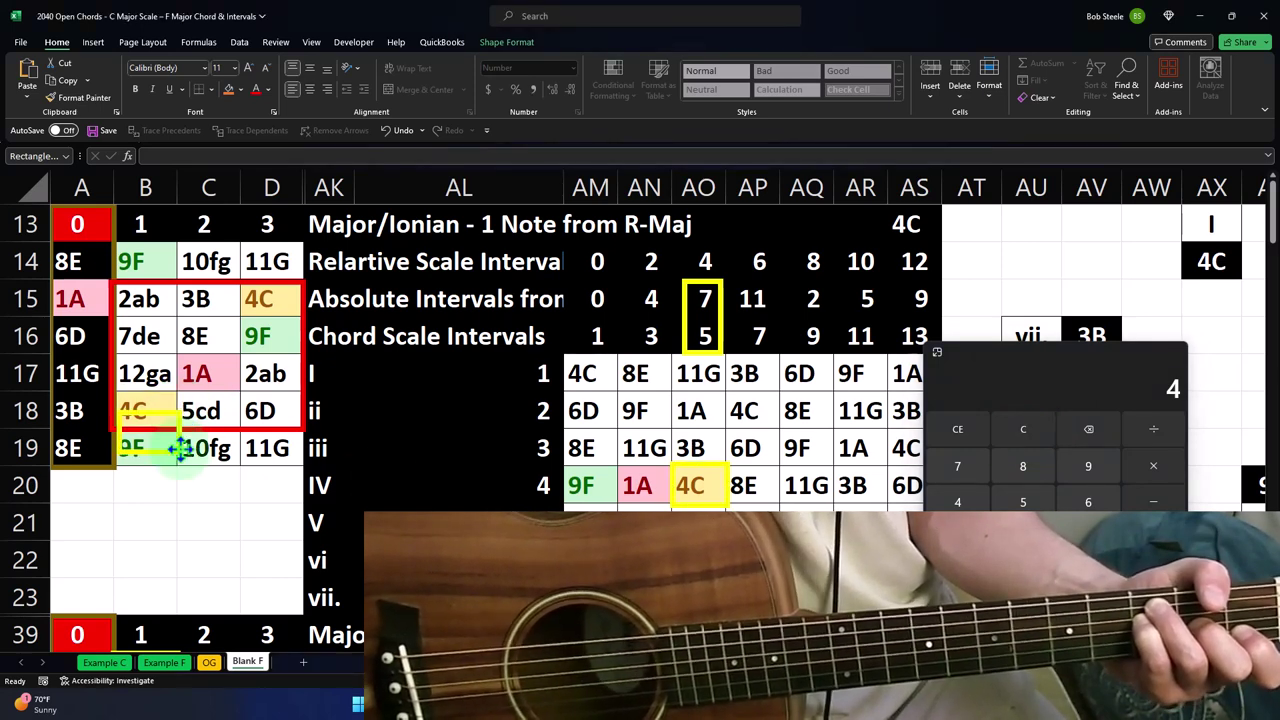
- Extend the red box down to row 19 and up to row 14, covering B14:D19
left_click(208, 430)
left_click_drag(208, 430, 208, 472)
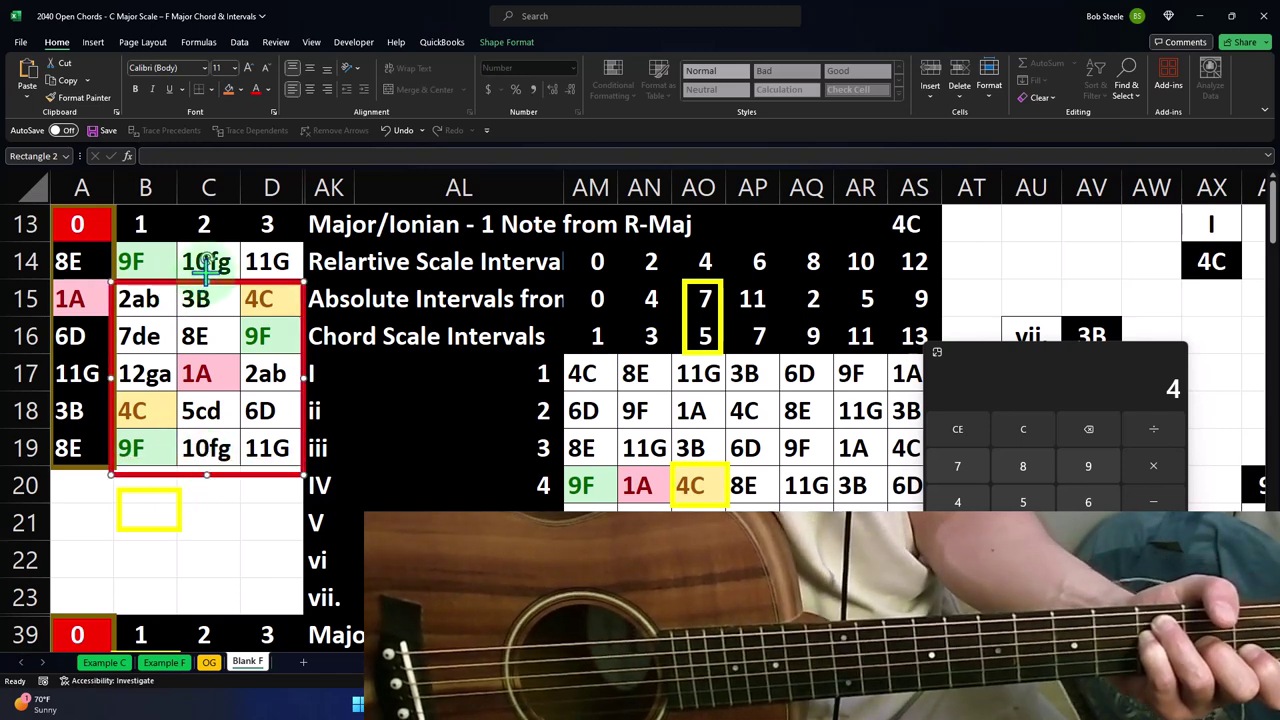
left_click_drag(208, 287, 206, 222)
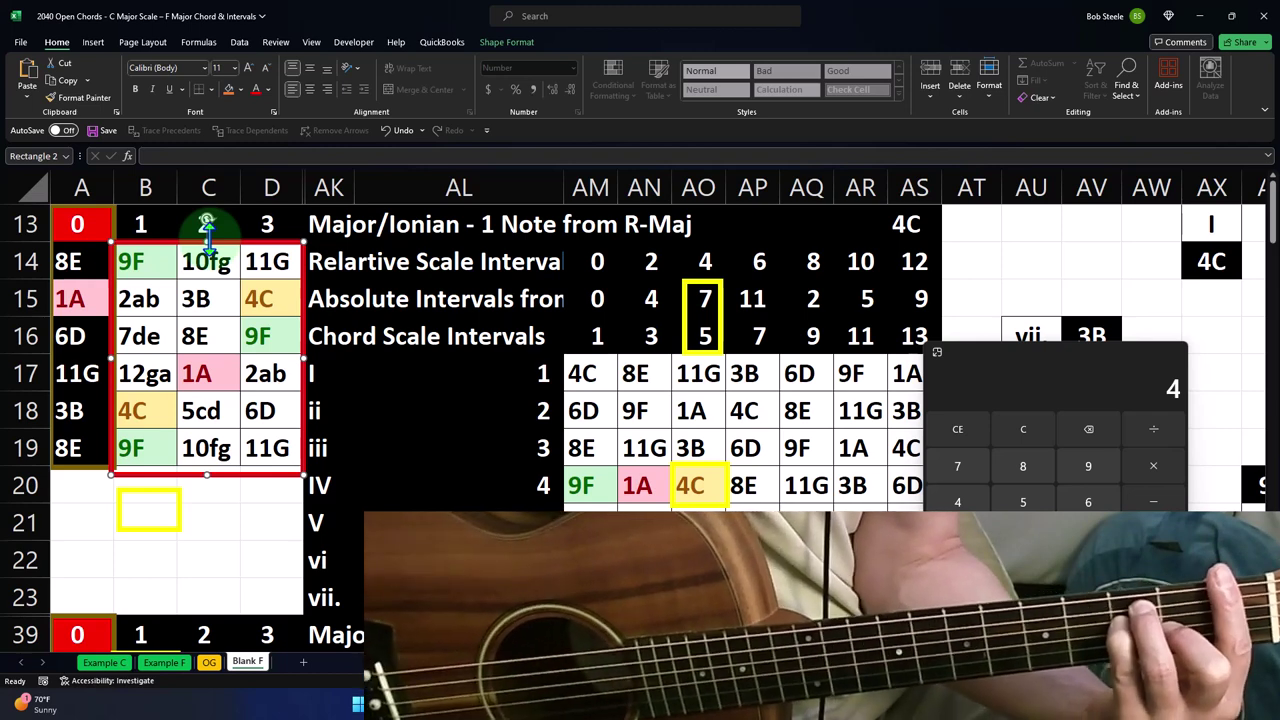
- Move the copied yellow box across the F-chord notes B14, D16, C17, B18, B19, then back to B14
left_click(178, 511)
left_click_drag(178, 511, 296, 301)
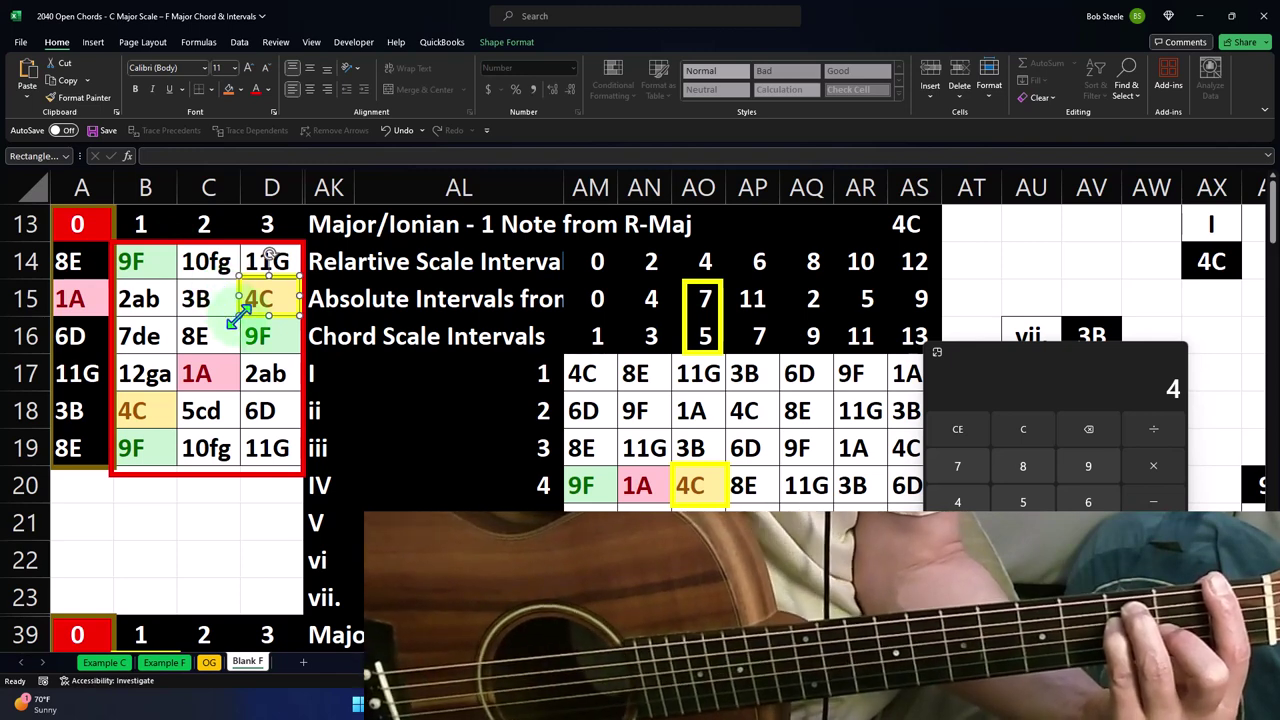
left_click_drag(240, 310, 255, 350)
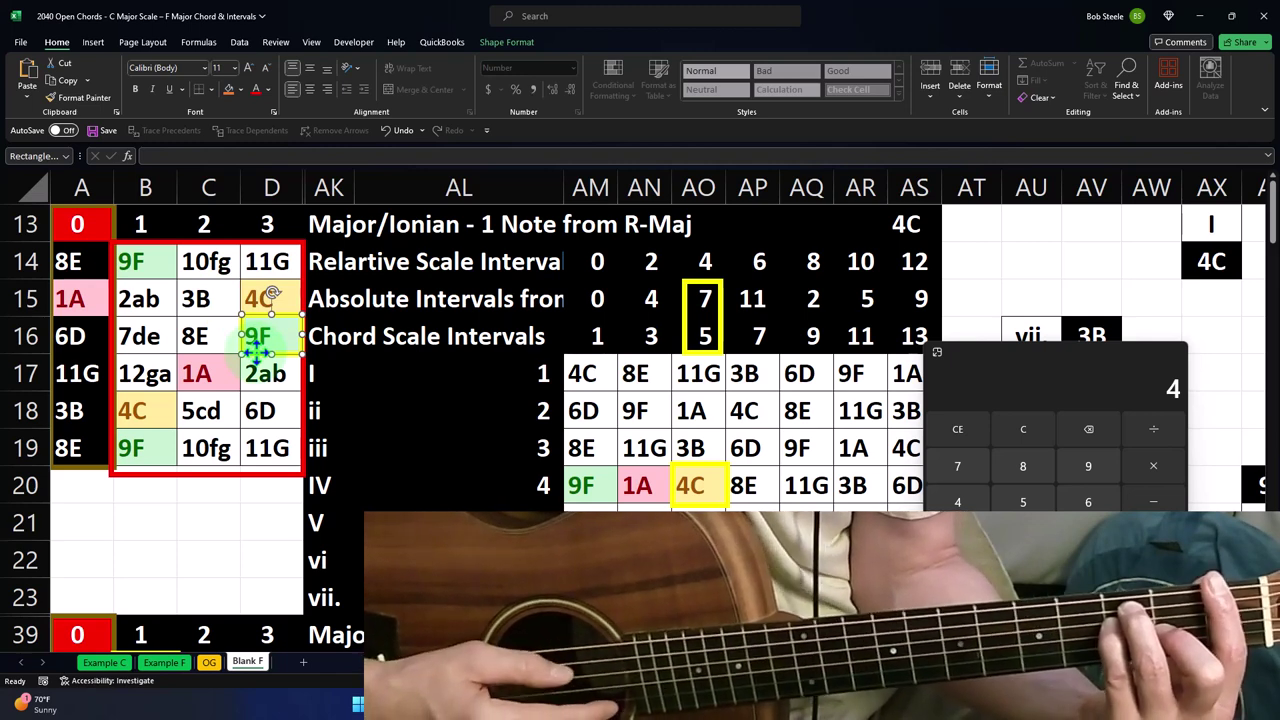
left_click_drag(255, 350, 190, 392)
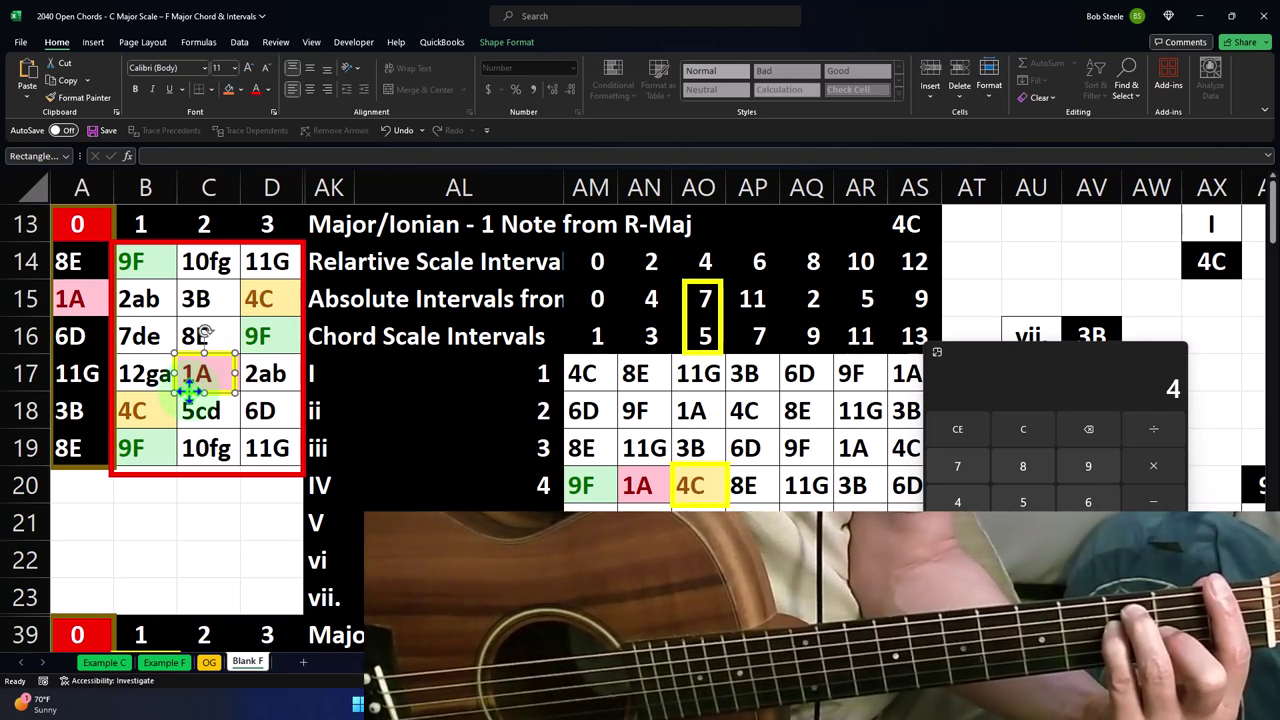
left_click_drag(190, 392, 134, 424)
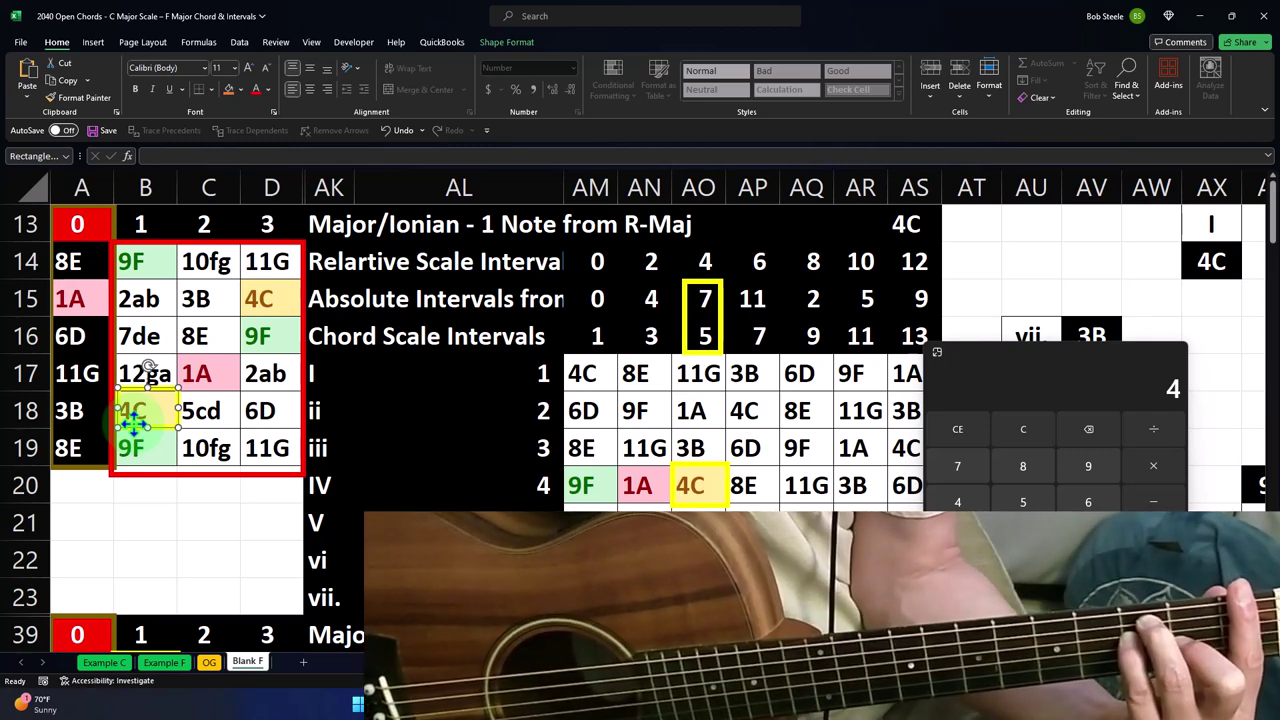
left_click_drag(135, 423, 133, 470)
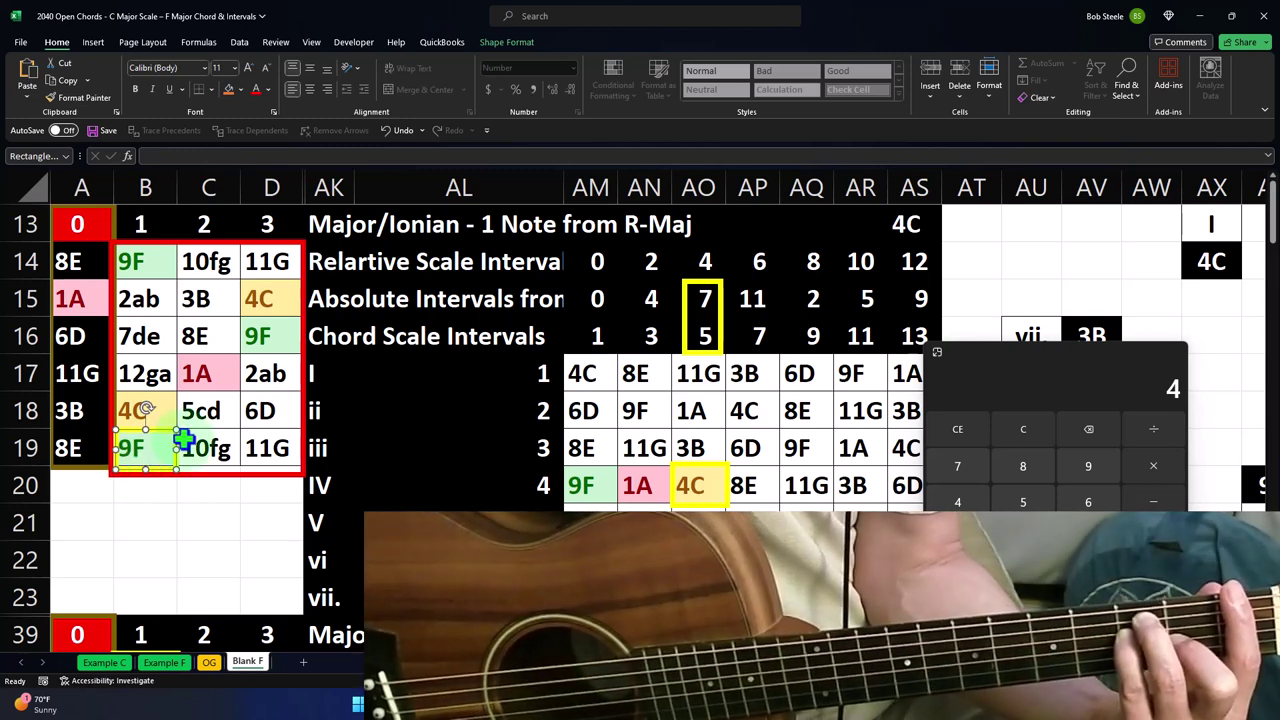
left_click_drag(175, 443, 293, 393)
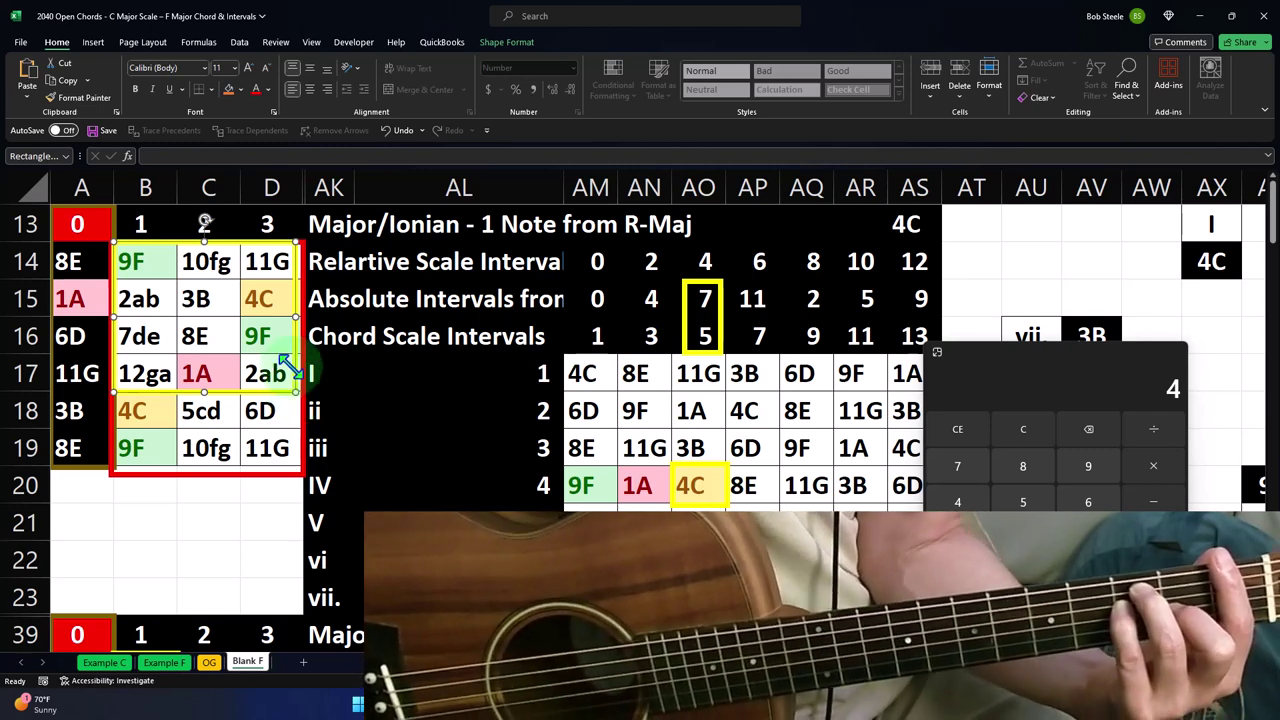
- Check C17's formula and shrink the yellow box down below the first table
left_click(230, 368)
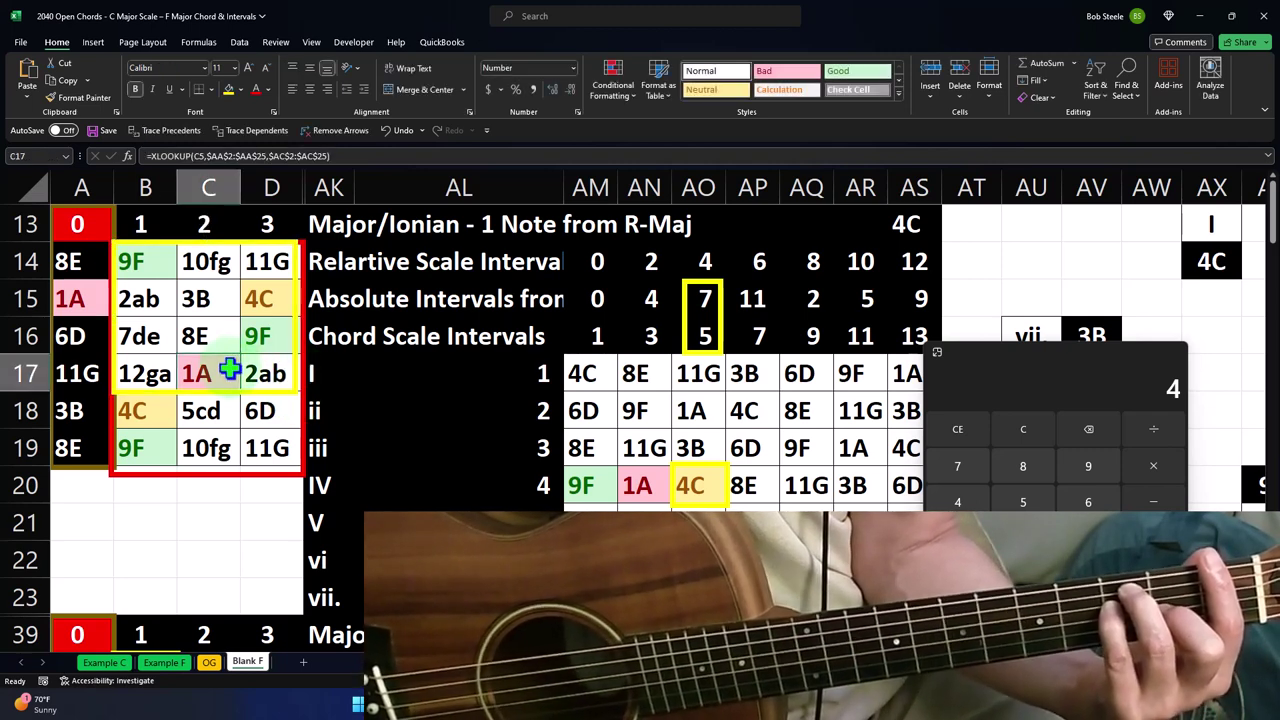
left_click(295, 392)
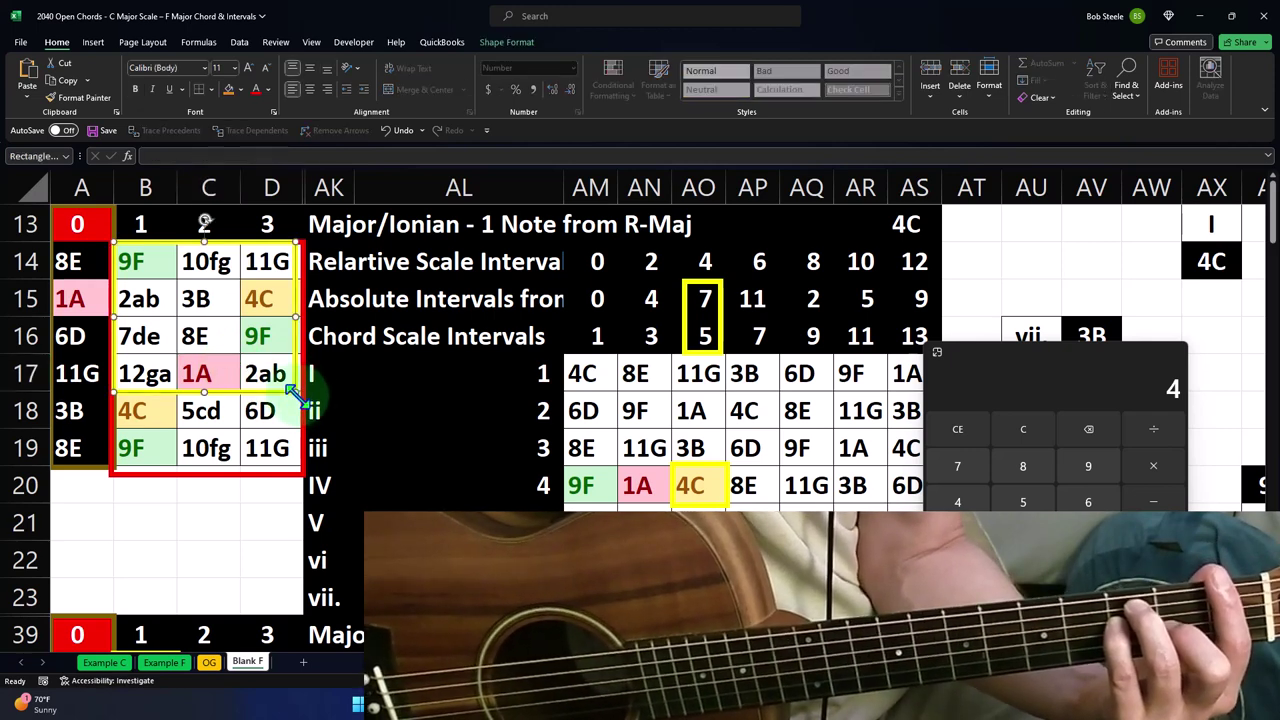
left_click_drag(295, 392, 206, 589)
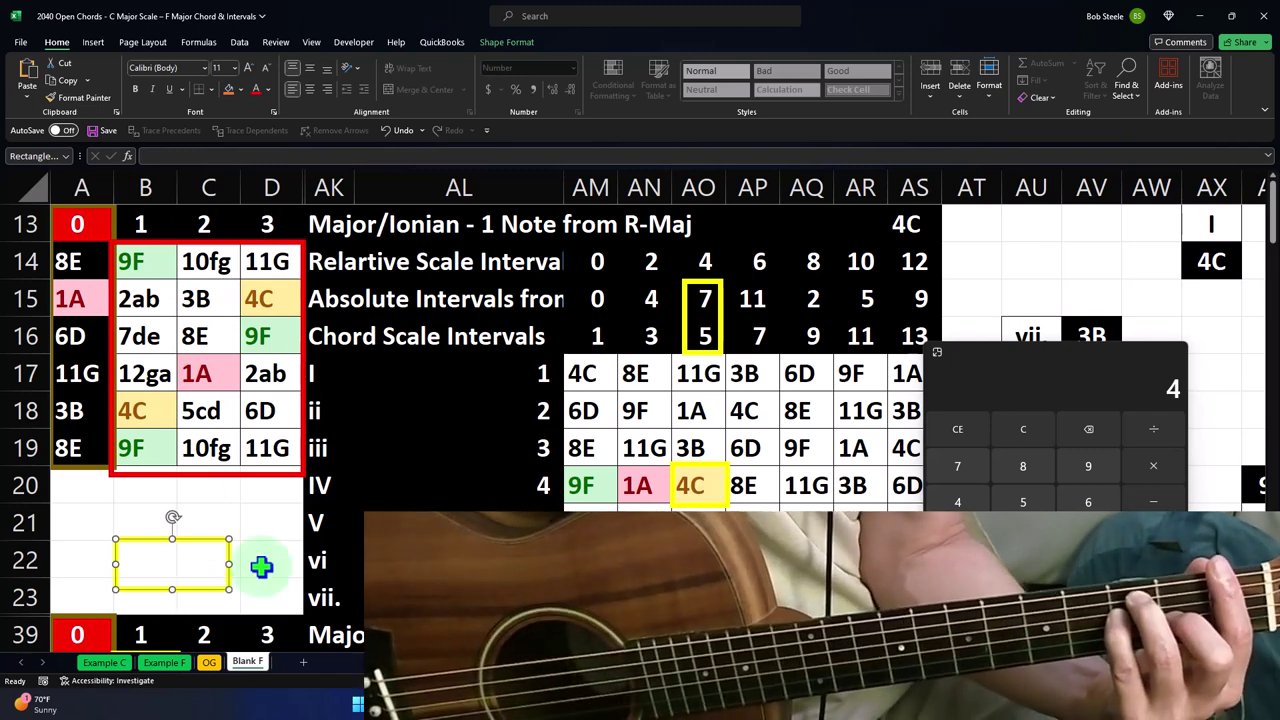
left_click(287, 522)
- Close Calculator and scroll down to the fretboard table at rows 65–71
scroll(287, 522, "down", 6)
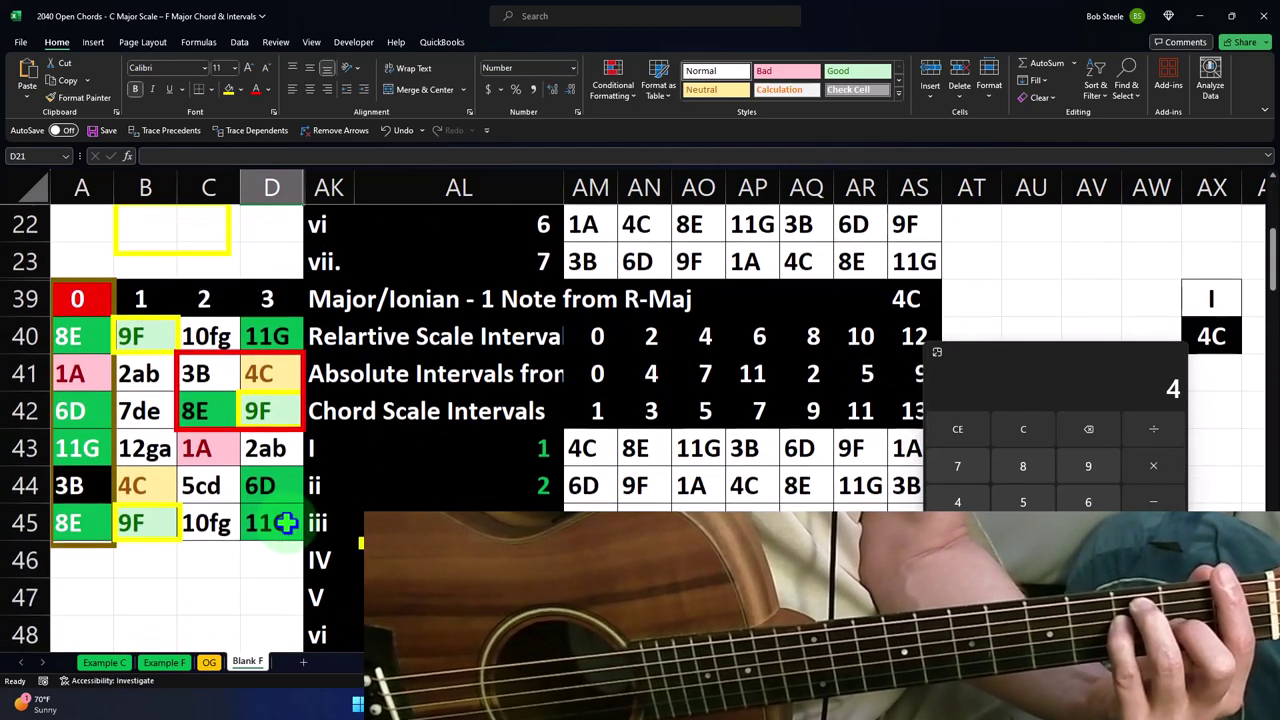
scroll(287, 522, "down", 1)
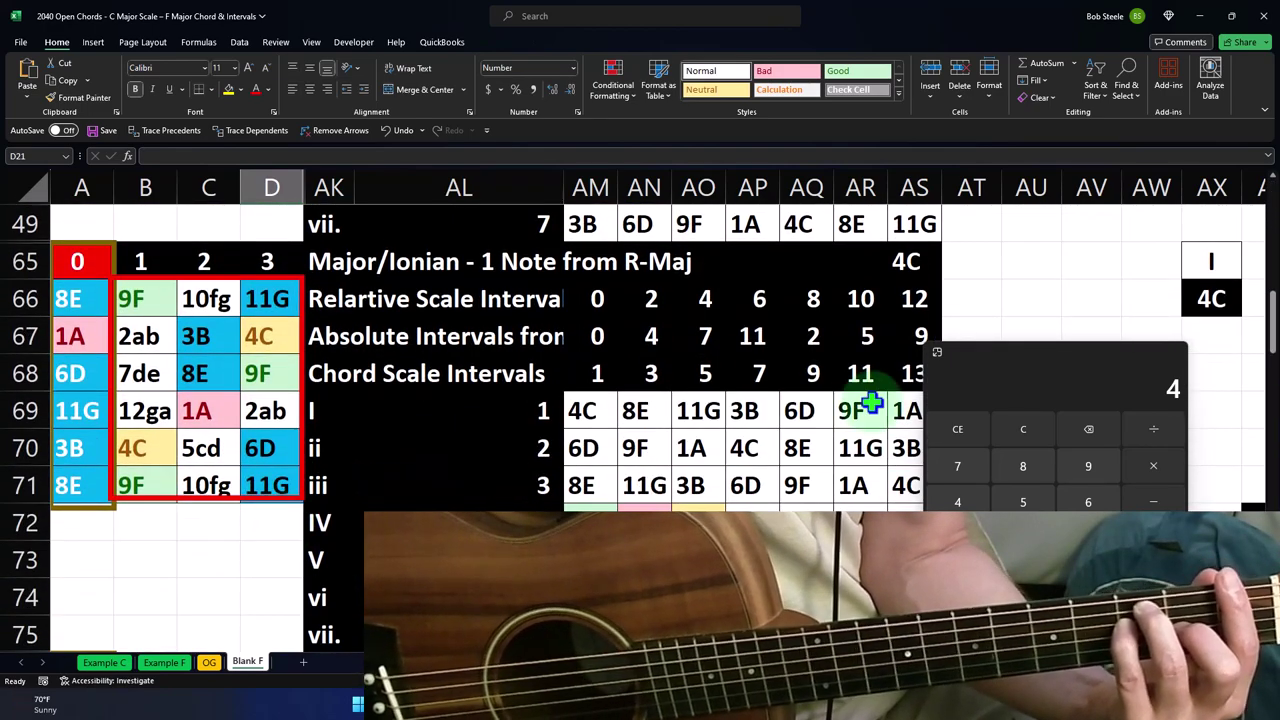
left_click(937, 352)
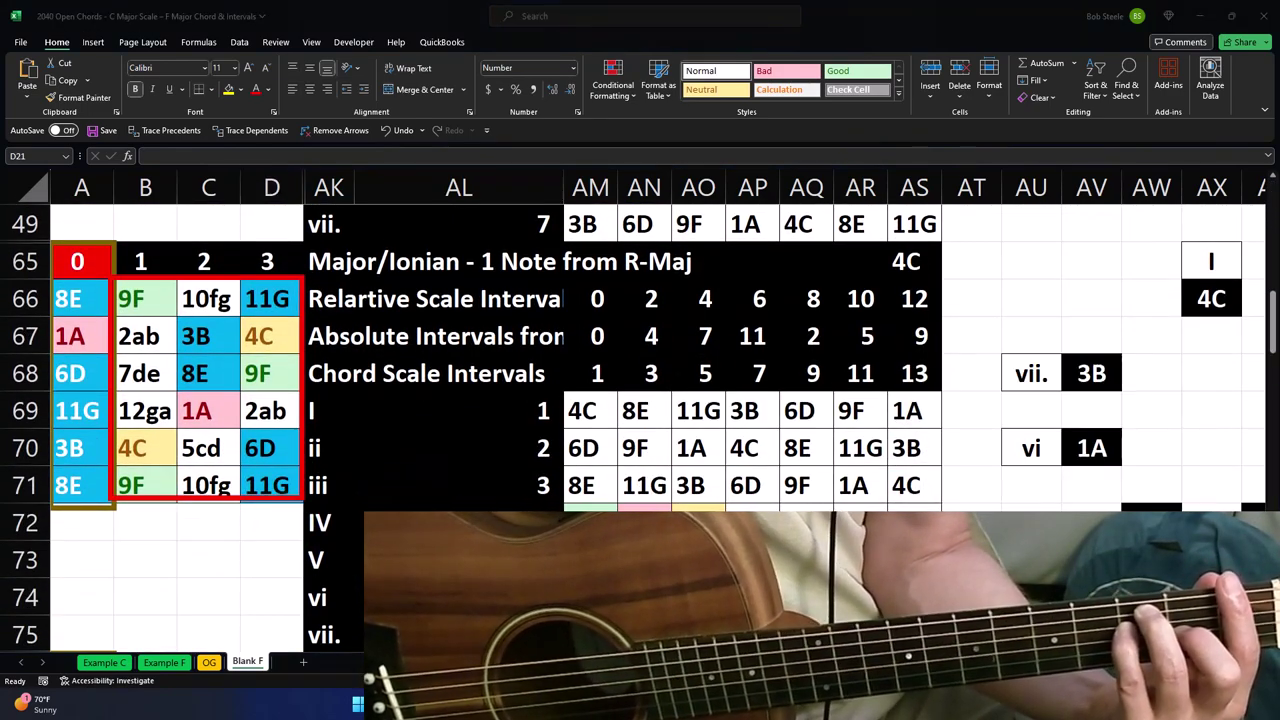
scroll(634, 429, "down", 1)
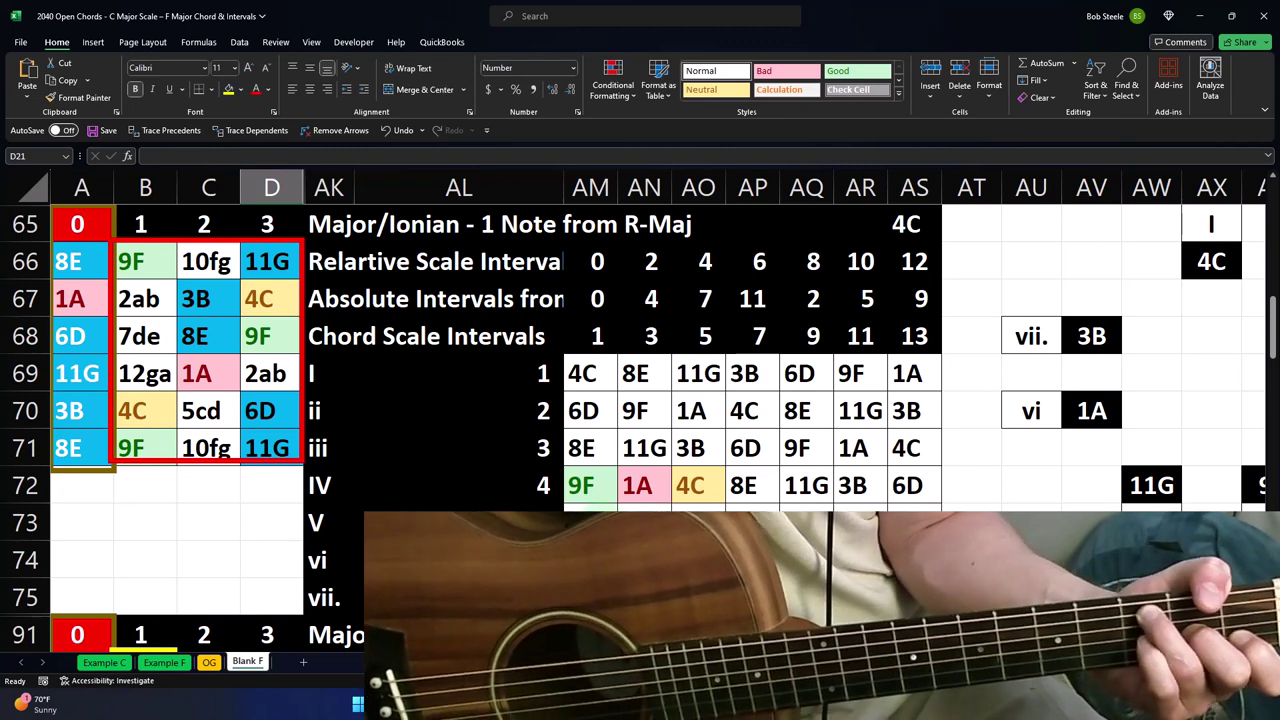
- Bring the yellow box down onto 9F in D68 of the rows 65–71 table
left_click(262, 345)
scroll(262, 345, "up", 2)
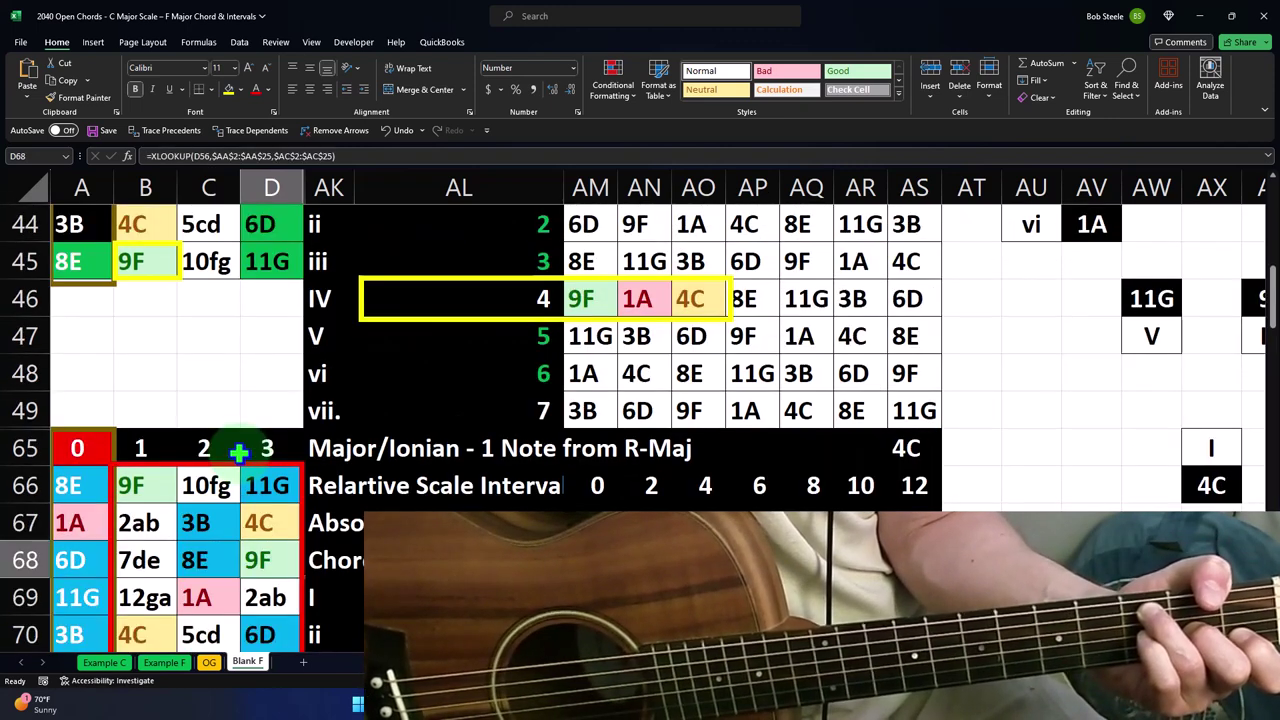
left_click_drag(171, 277, 195, 545)
scroll(195, 545, "down", 3)
scroll(195, 545, "up", 3)
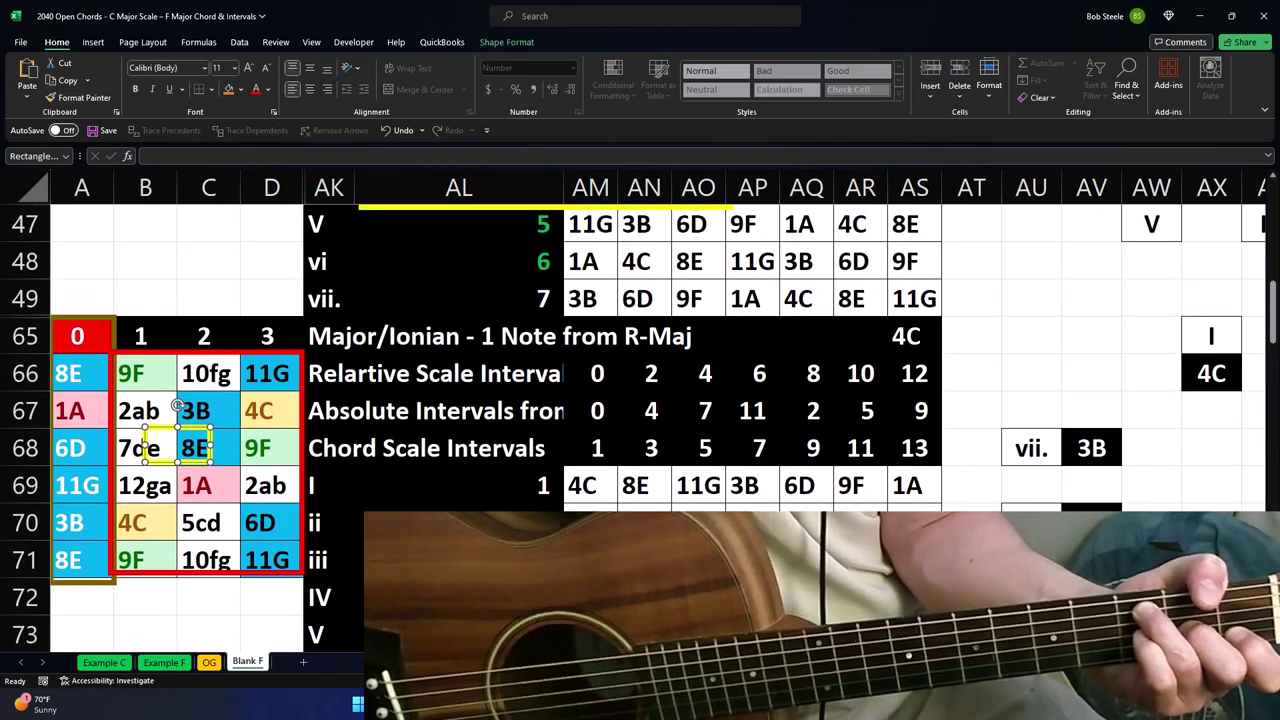
scroll(150, 448, "down", 1)
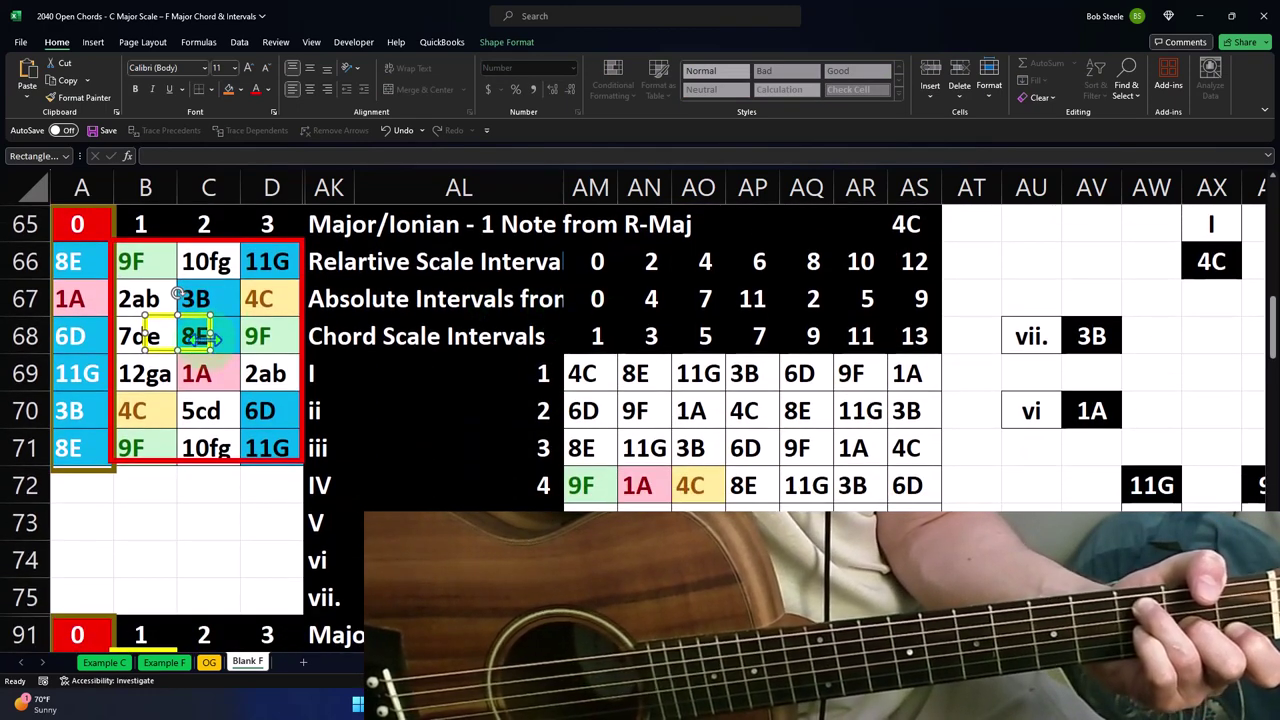
left_click_drag(208, 338, 240, 485)
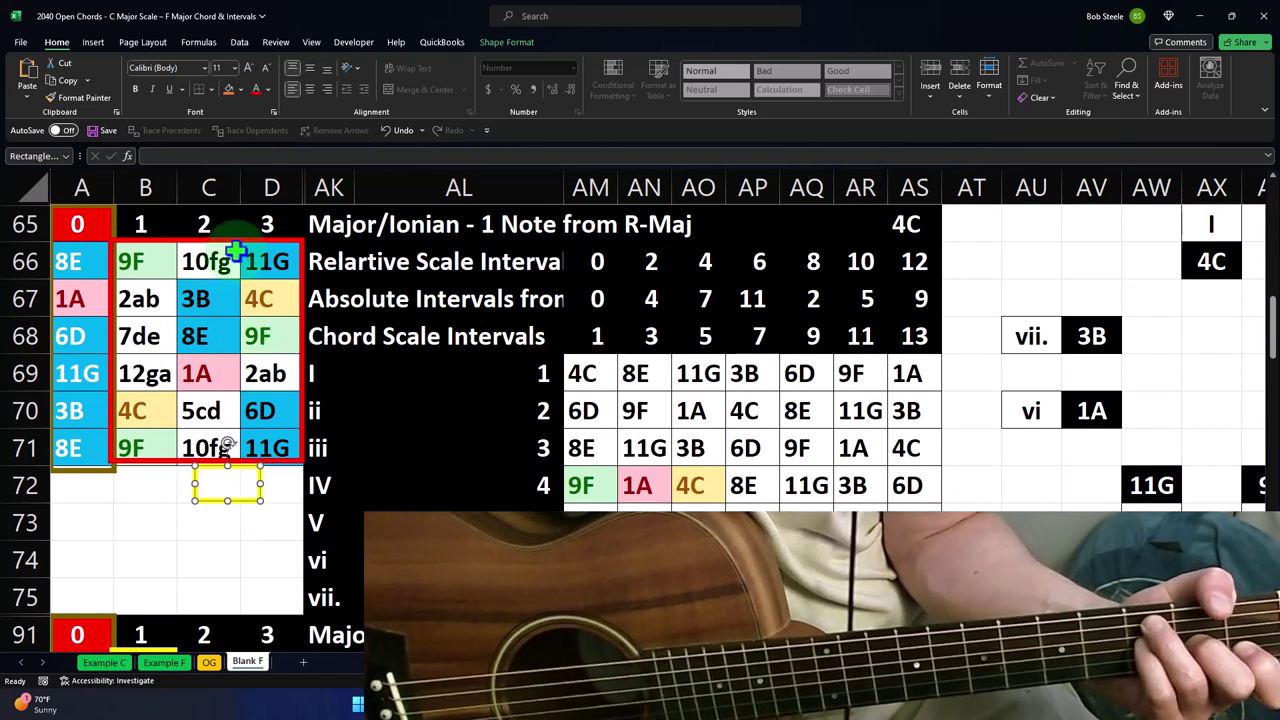
- Shrink the red box to start at row 67 and move the yellow box onto 6D in A68
left_click_drag(229, 210, 207, 289)
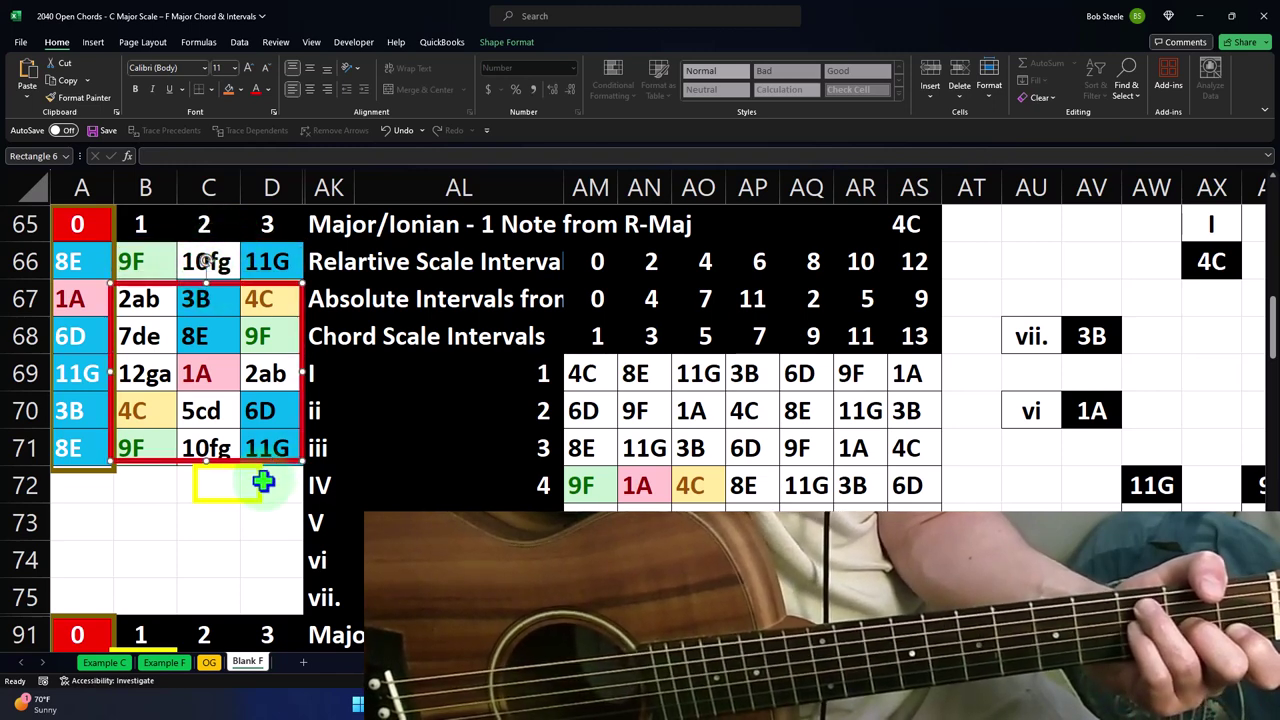
left_click_drag(262, 482, 114, 334)
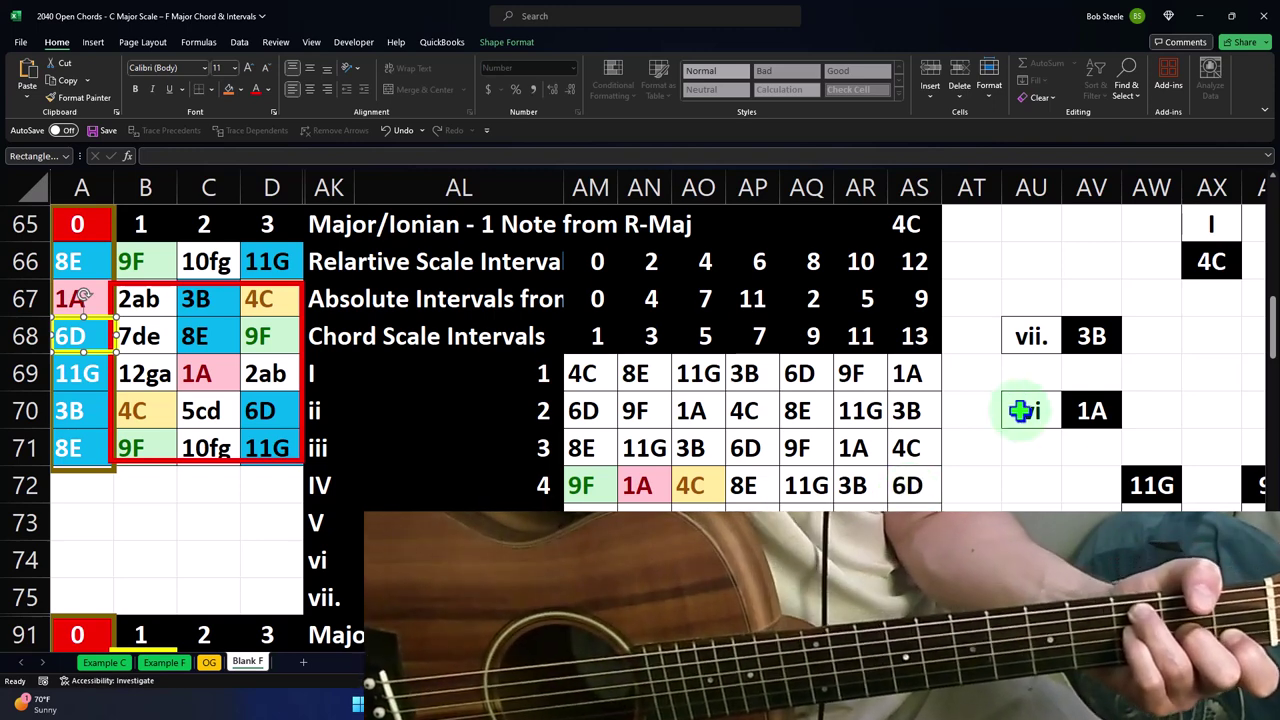
left_click(915, 225)
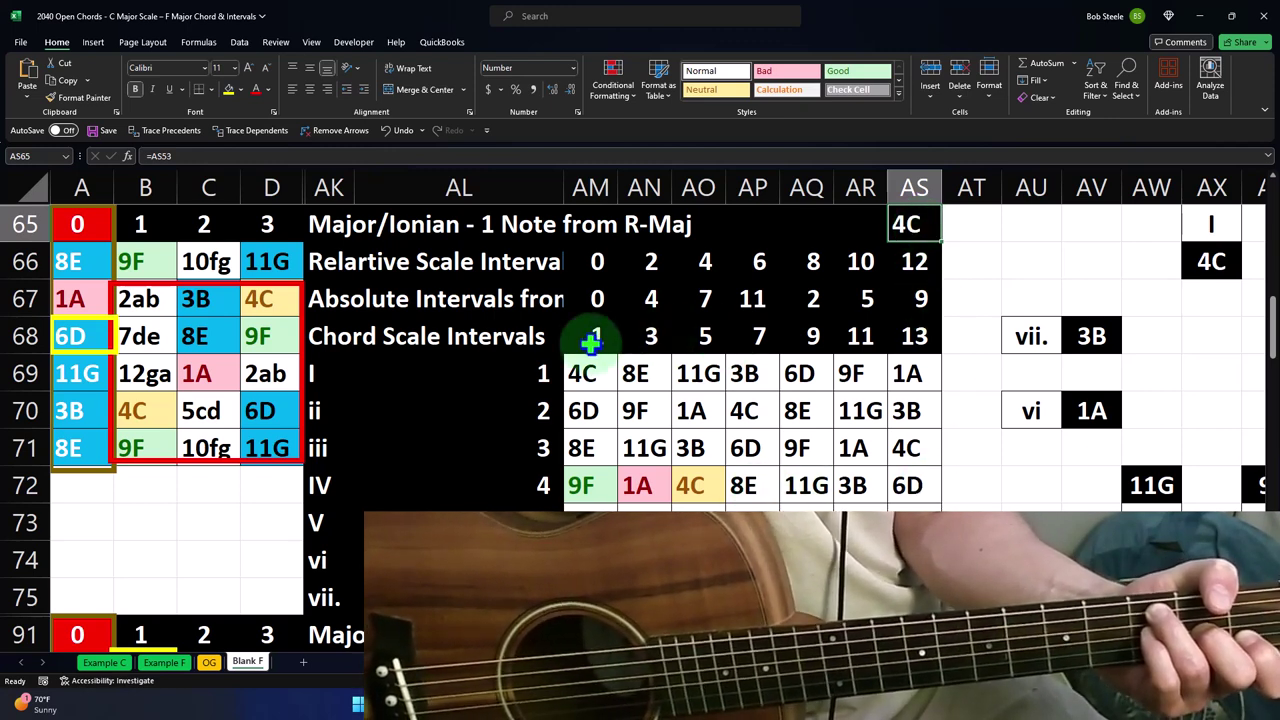
left_click_drag(609, 334, 691, 347)
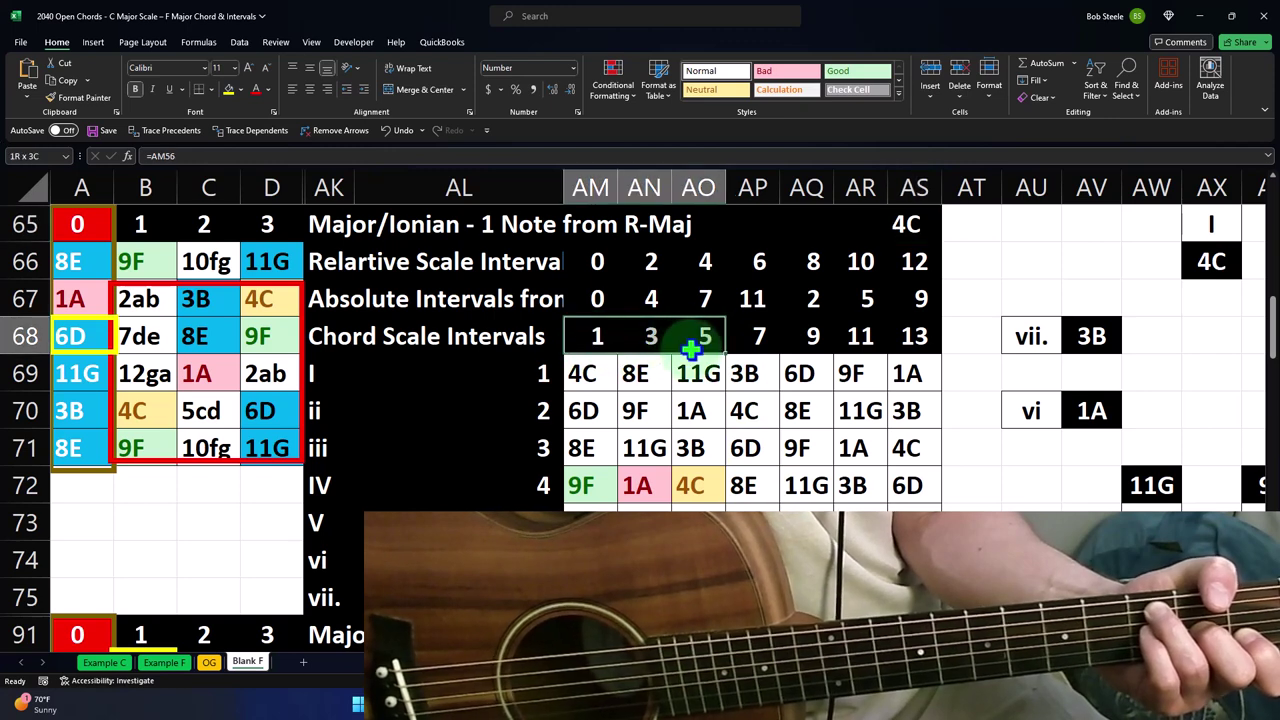
left_click(757, 335)
left_click(822, 336)
left_click(872, 336)
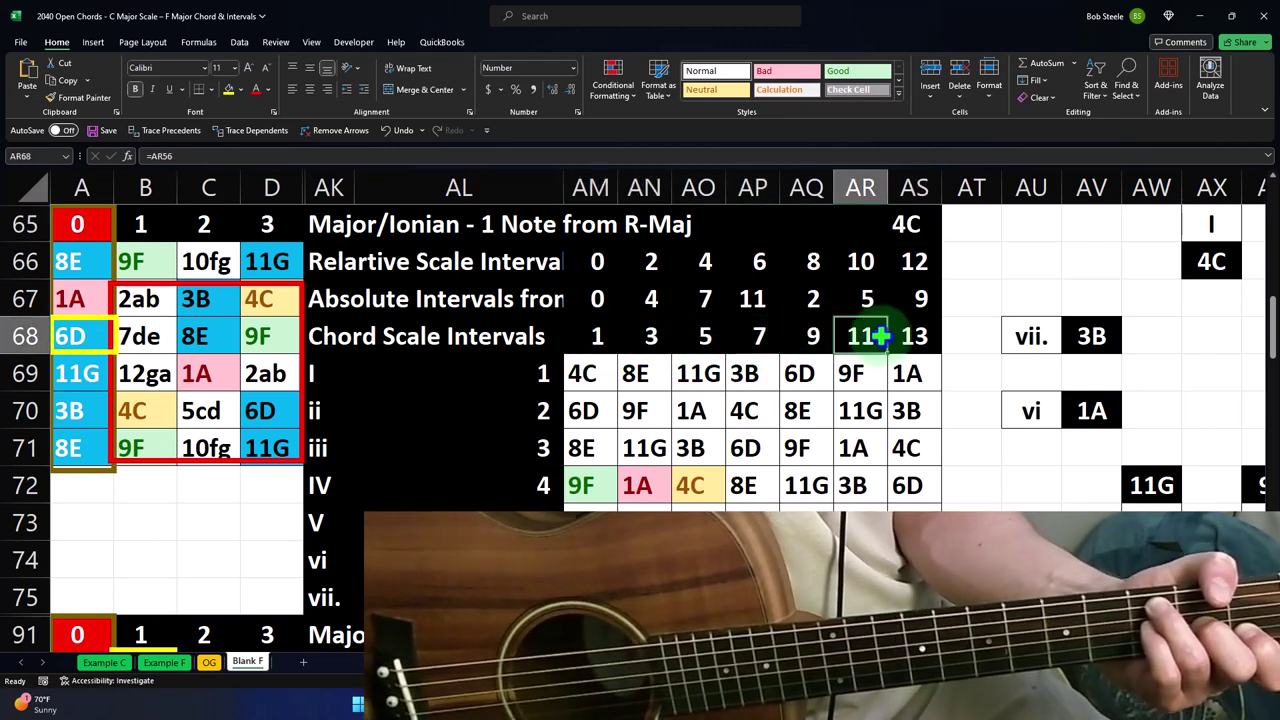
left_click(913, 336)
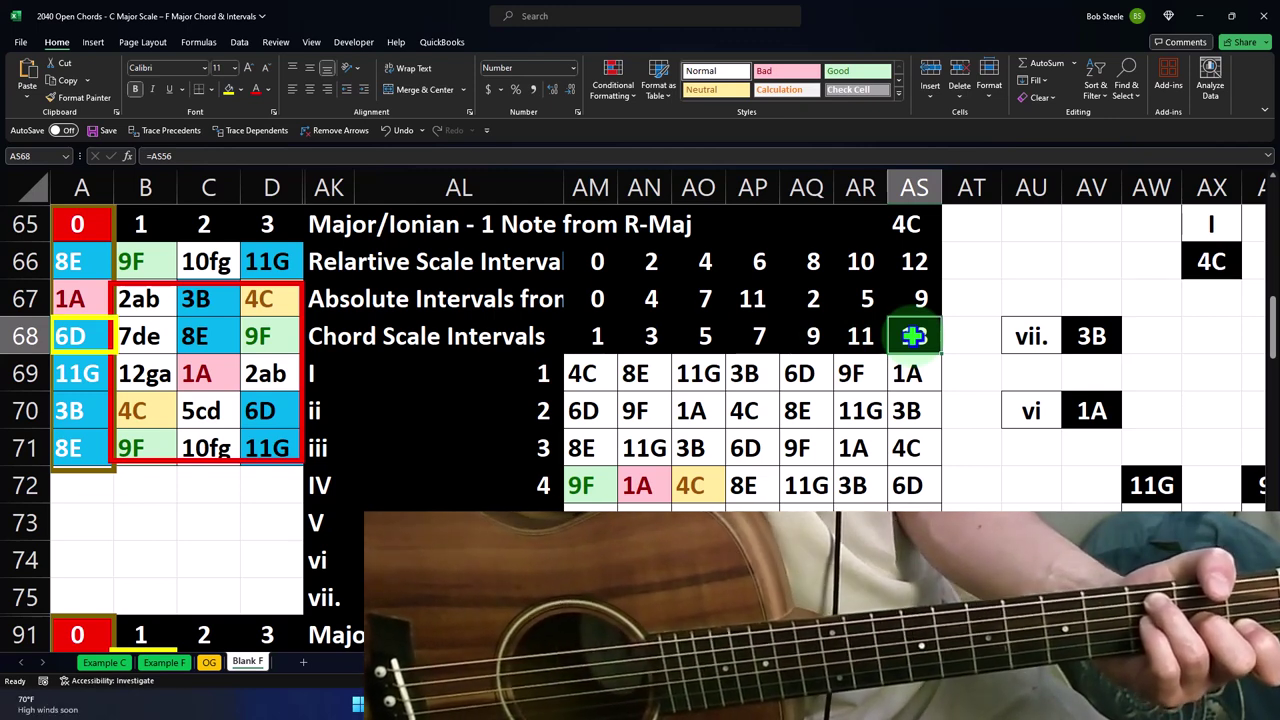
left_click(538, 373)
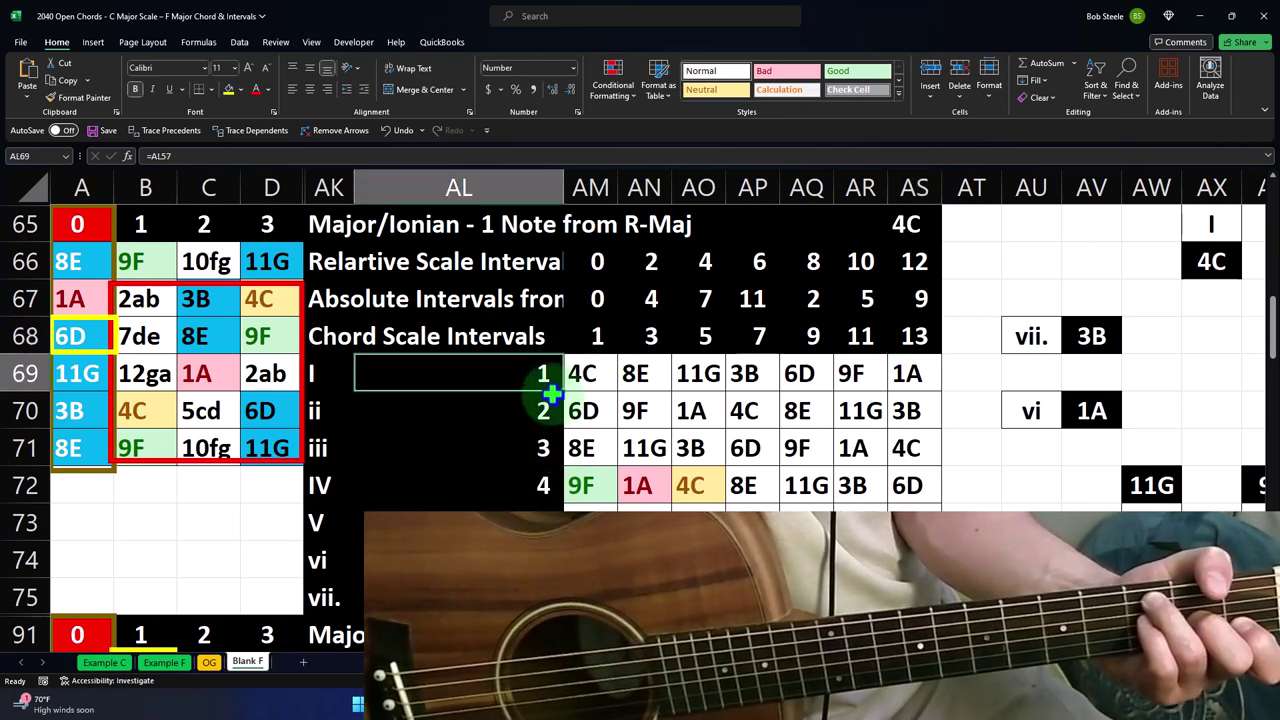
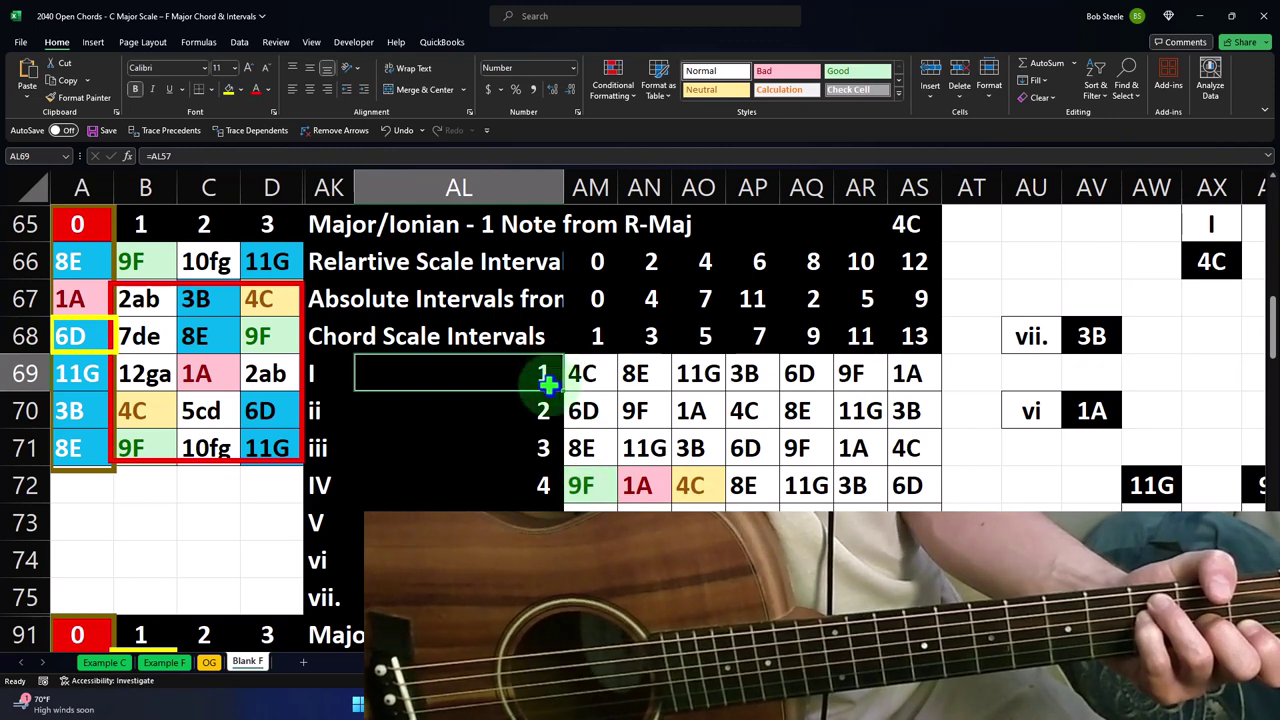
left_click(538, 482)
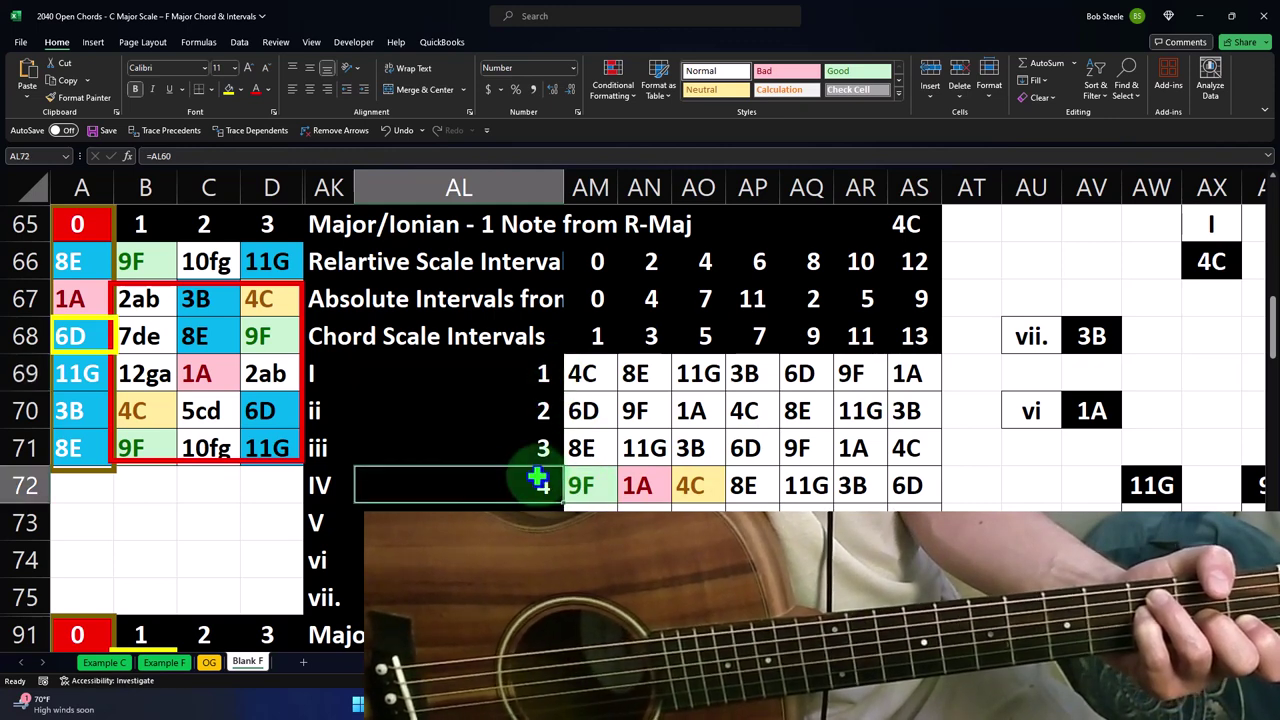
left_click(748, 340)
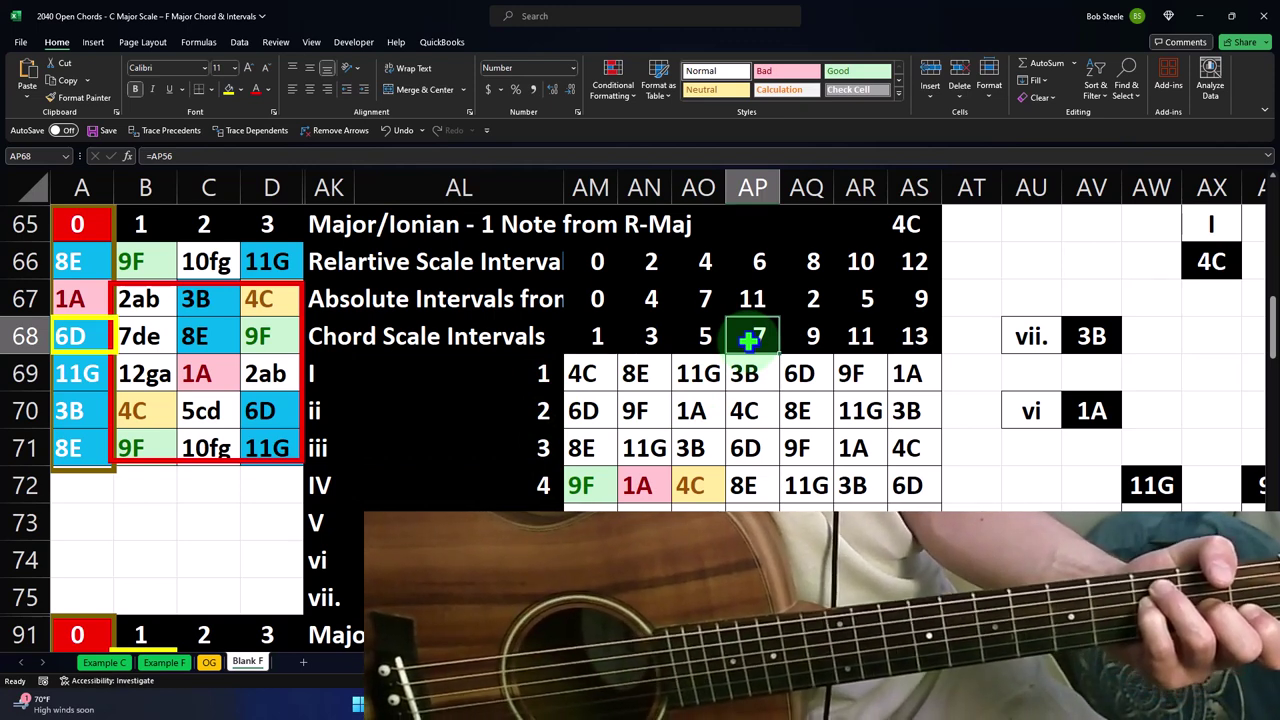
left_click(540, 372)
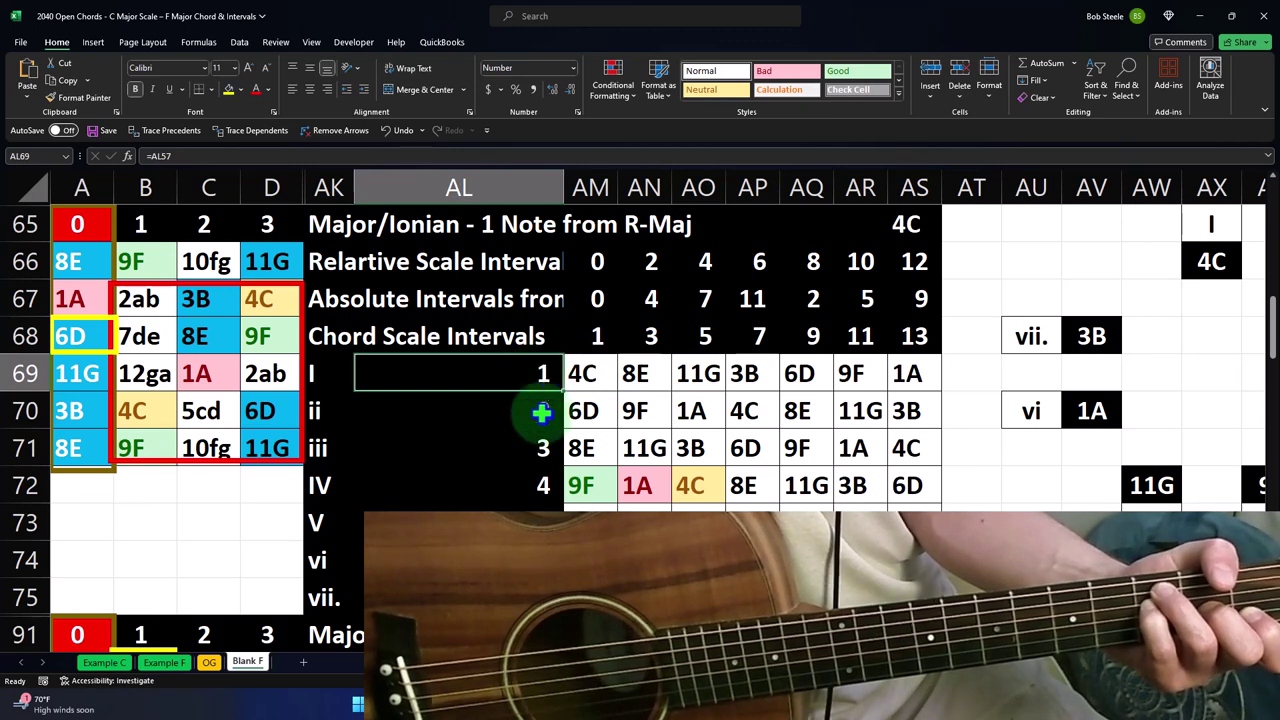
left_click(515, 485)
left_click(459, 522)
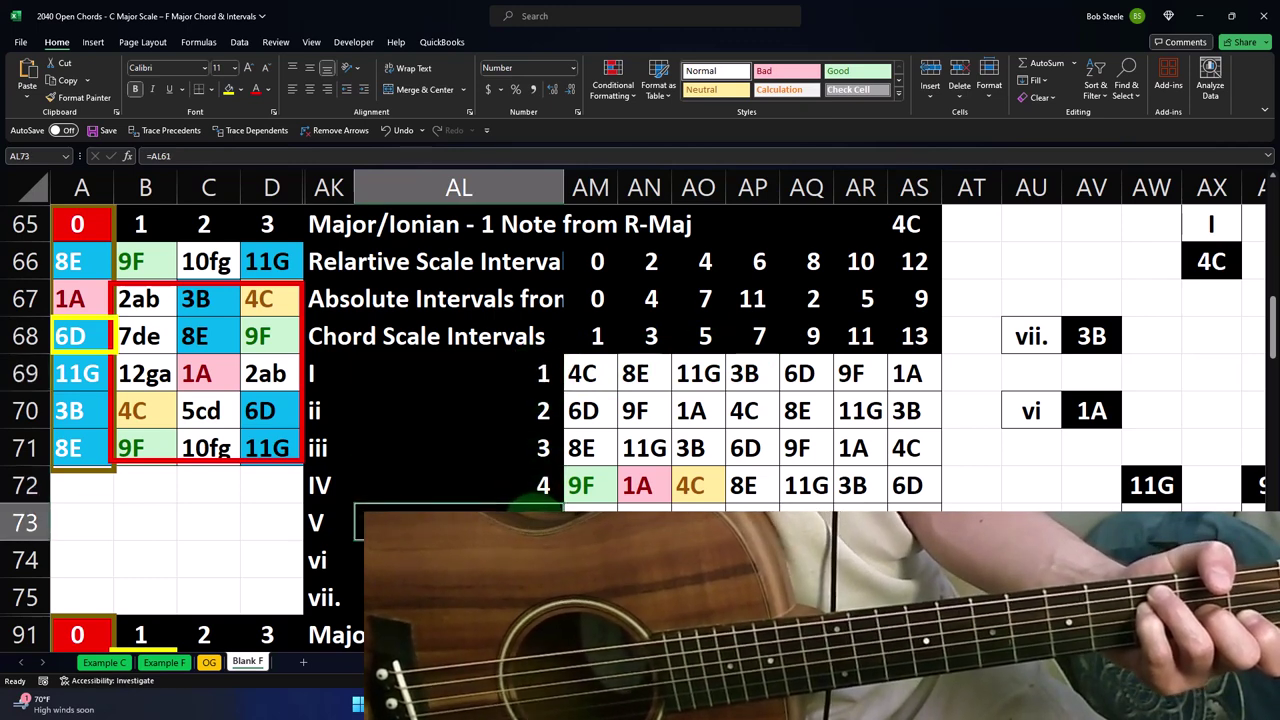
left_click_drag(597, 336, 903, 347)
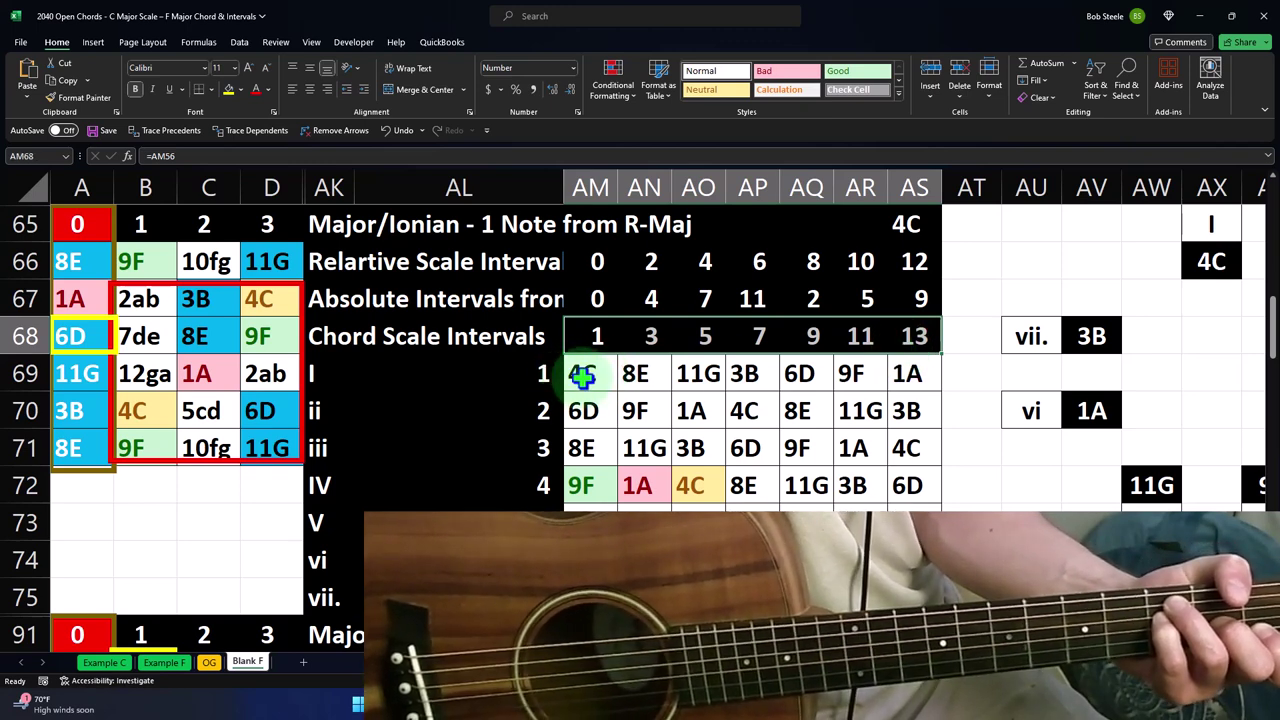
left_click_drag(588, 373, 737, 369)
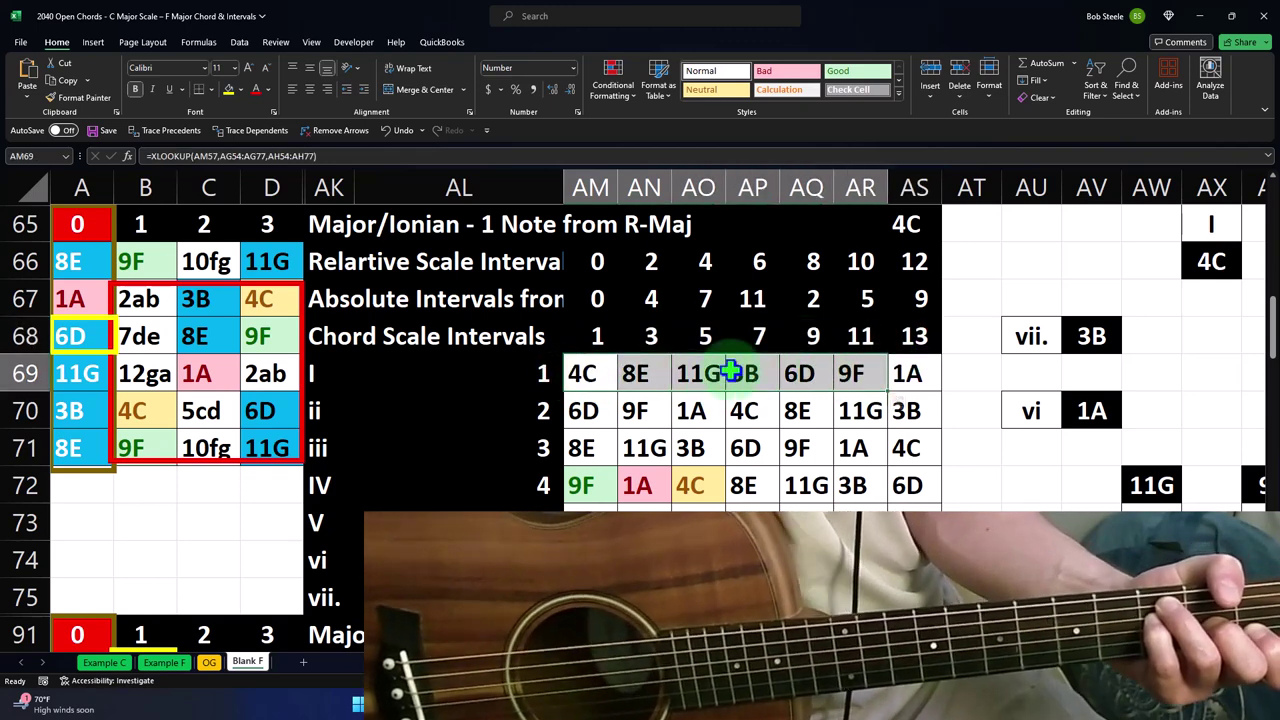
left_click(652, 298)
double_click(652, 298)
key("Return")
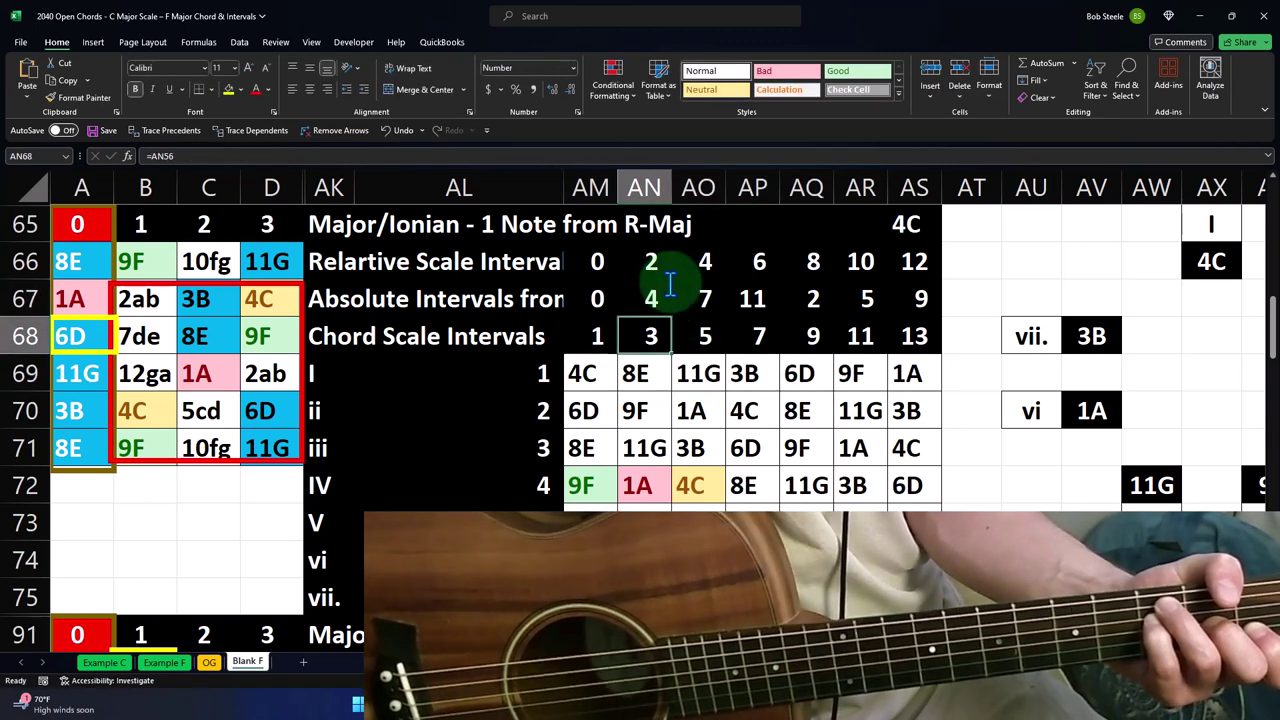
double_click(705, 373)
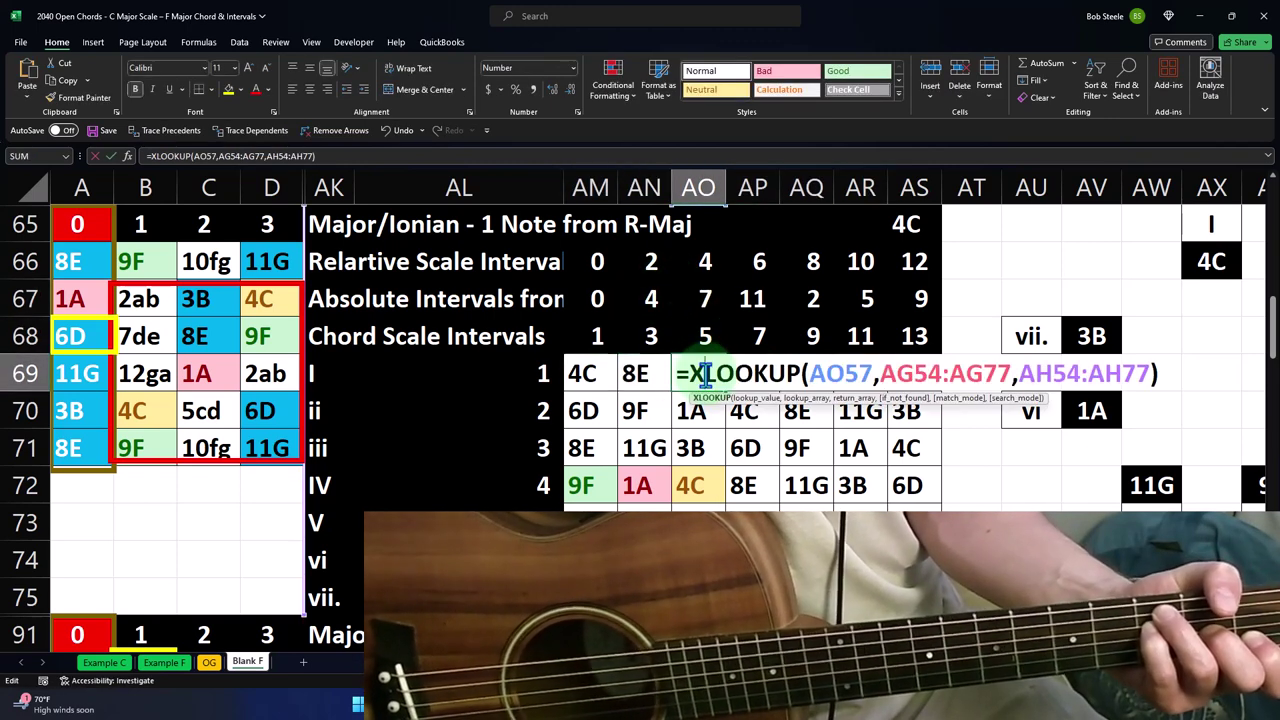
key("Return")
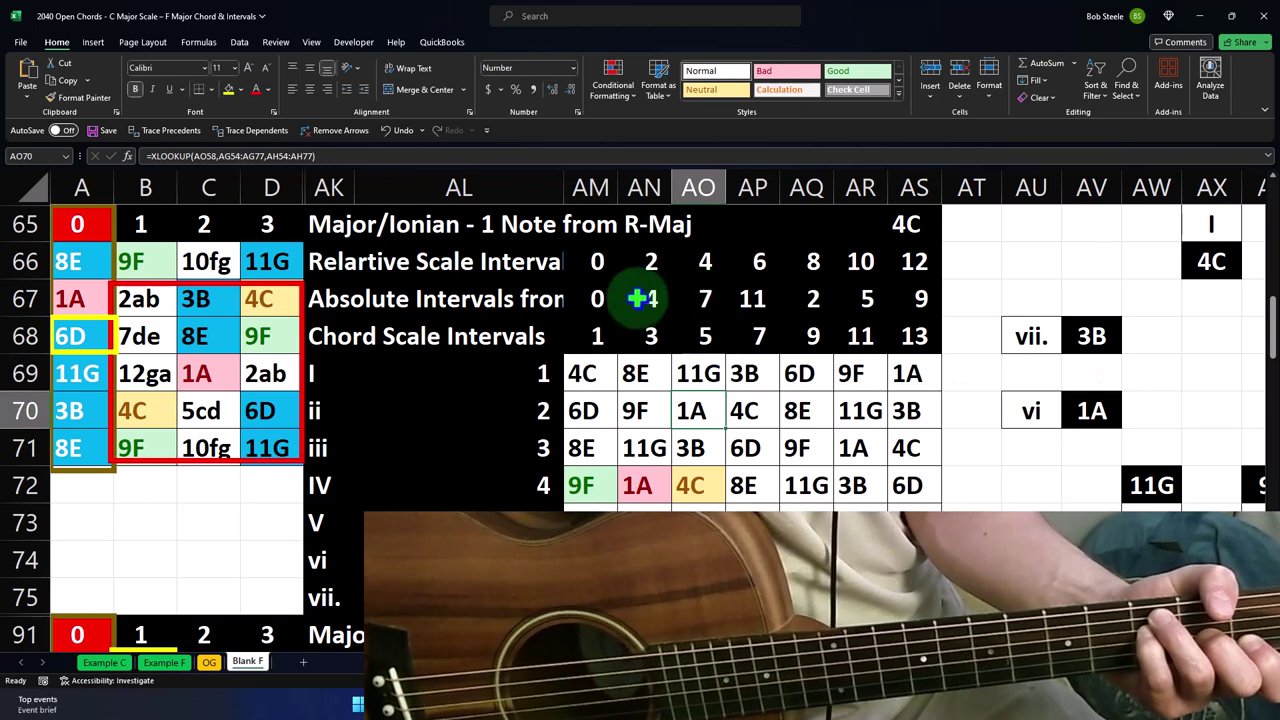
left_click_drag(603, 297, 917, 297)
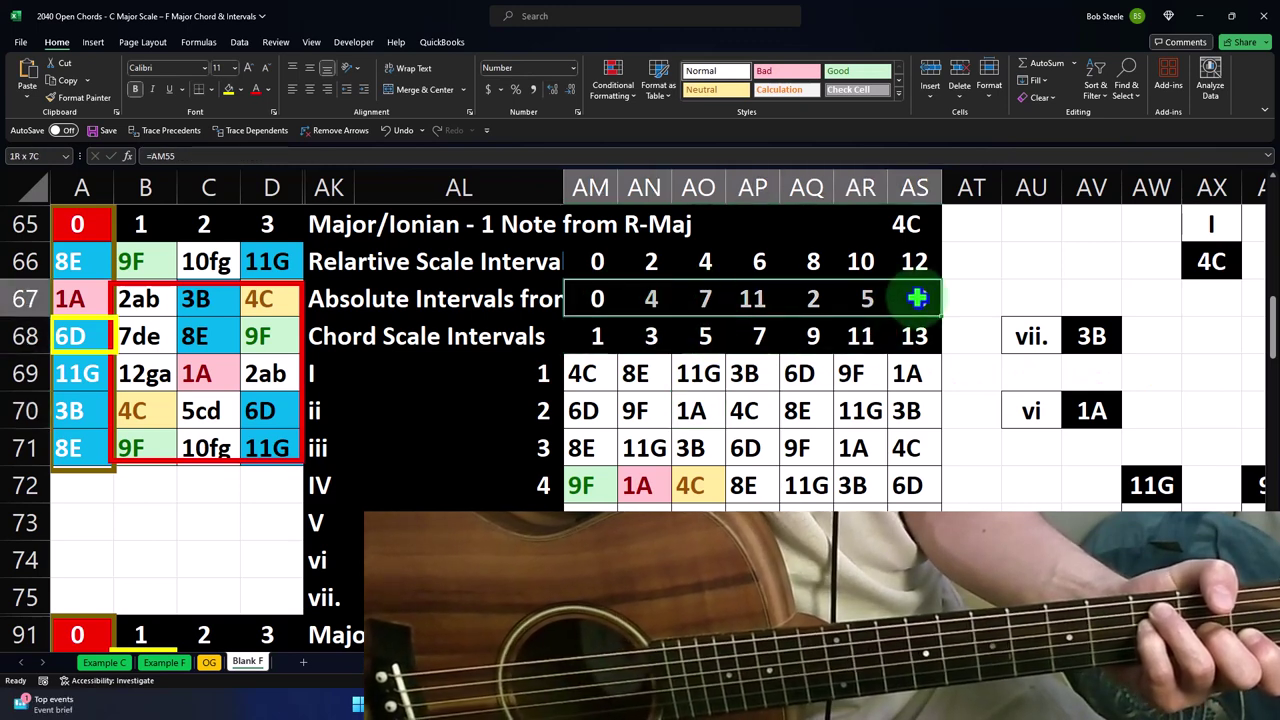
left_click(760, 372)
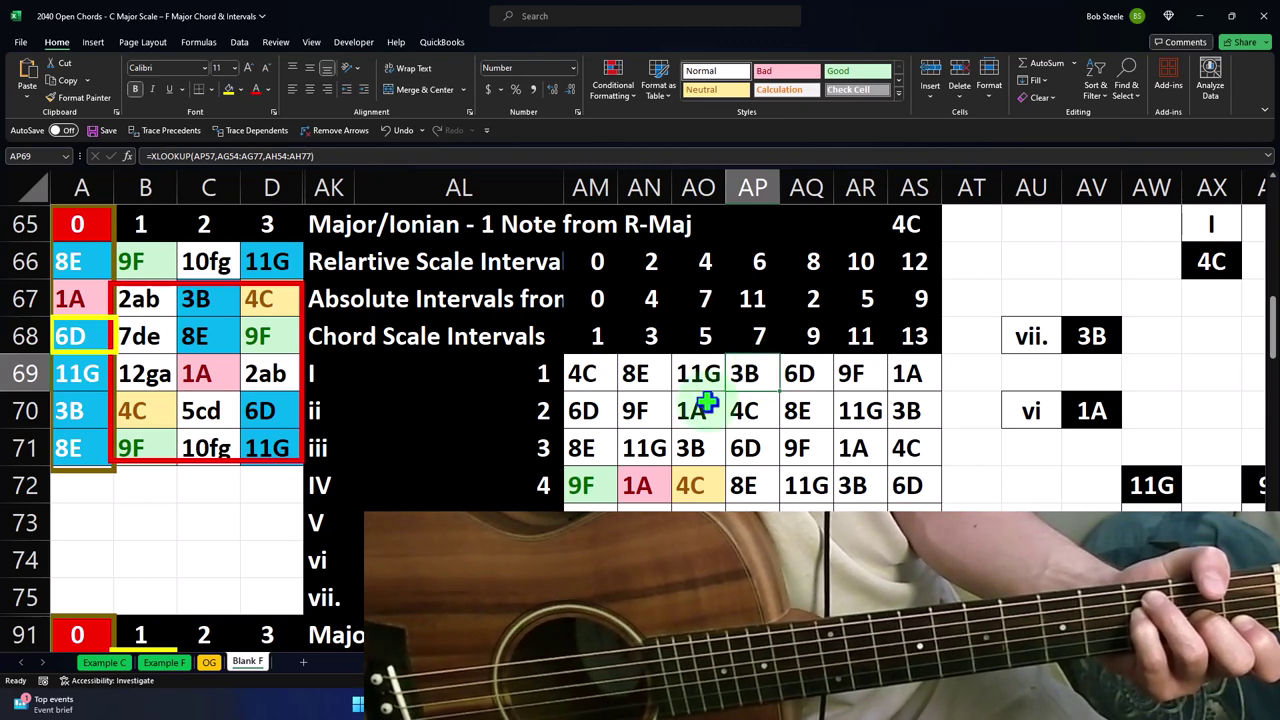
left_click(658, 337)
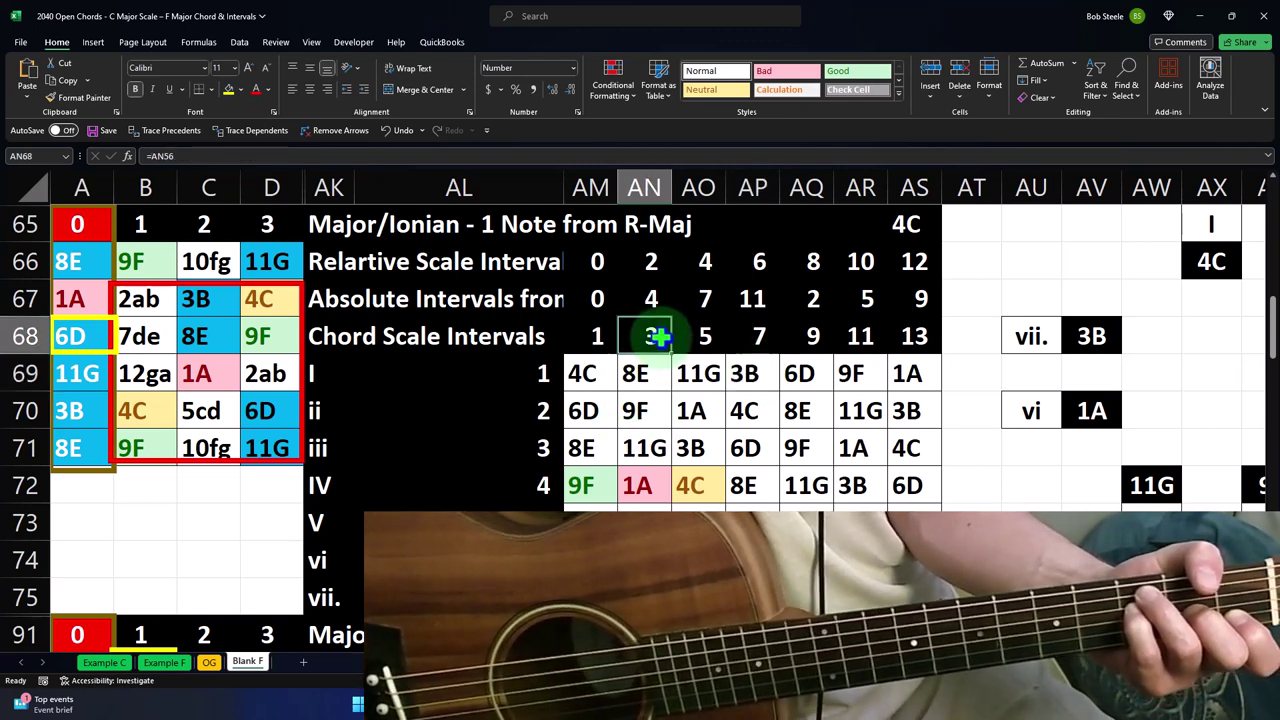
left_click(654, 299)
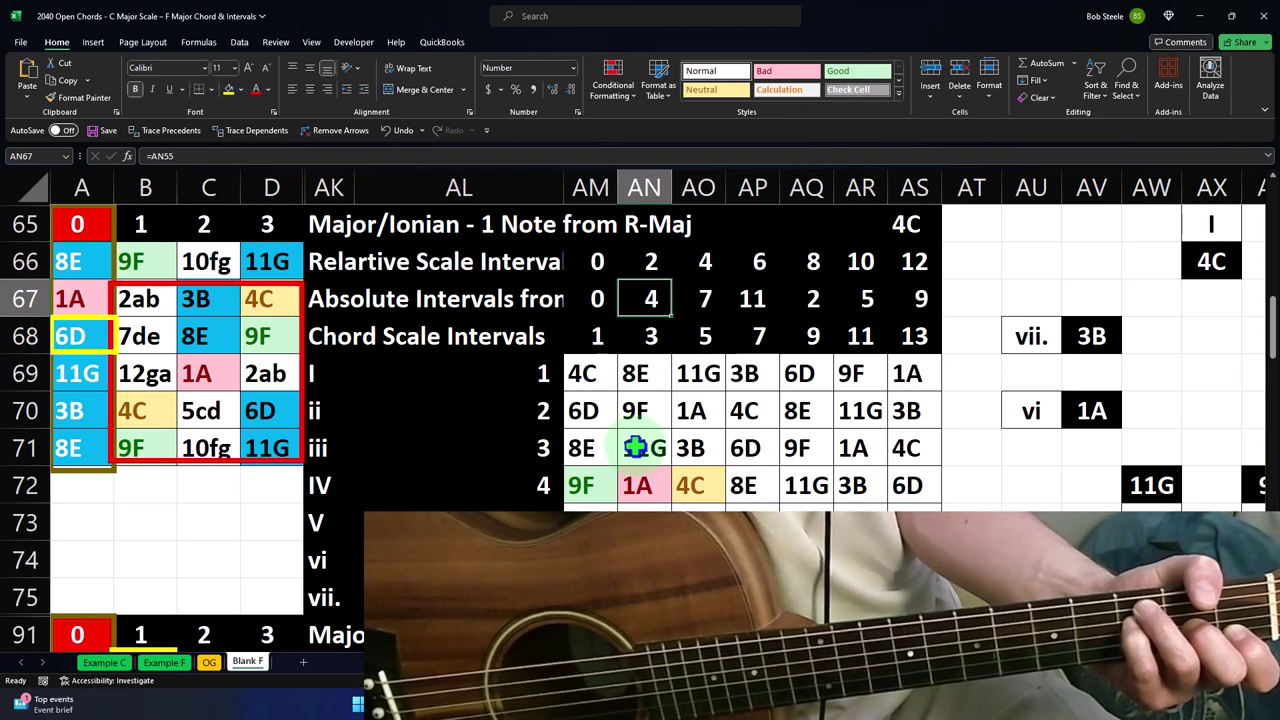
left_click_drag(531, 410, 480, 597)
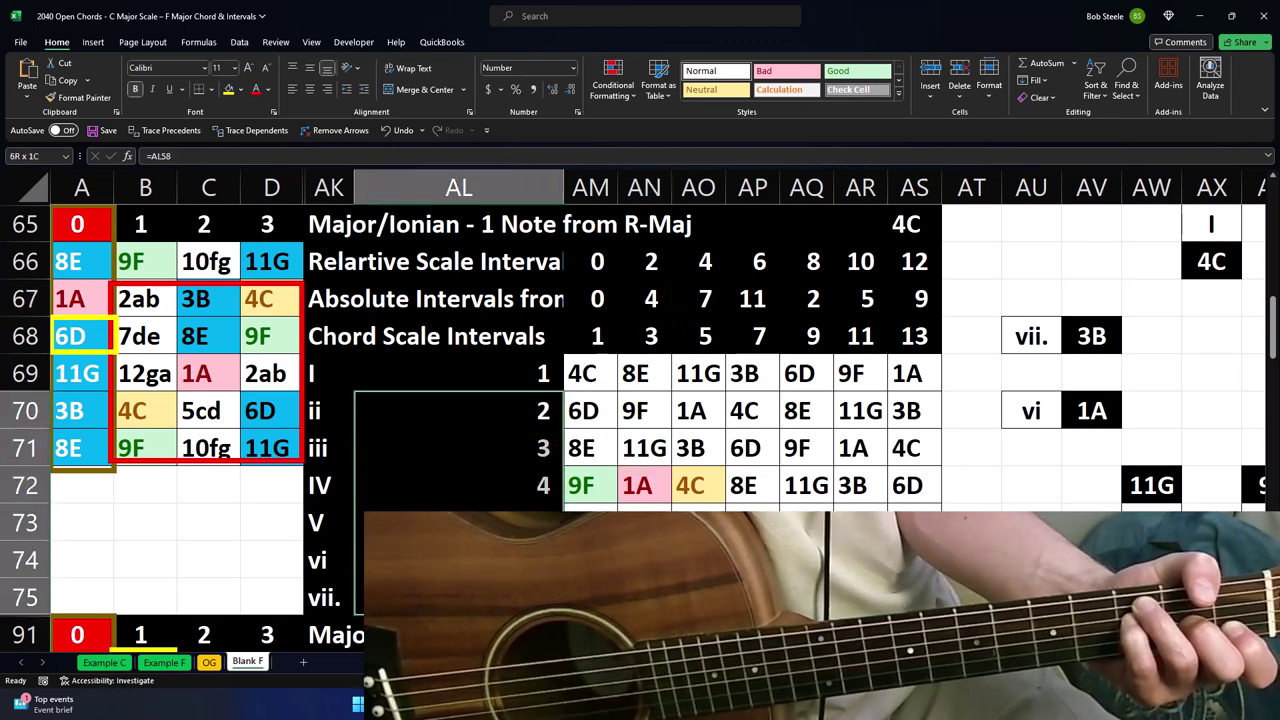
left_click(537, 377)
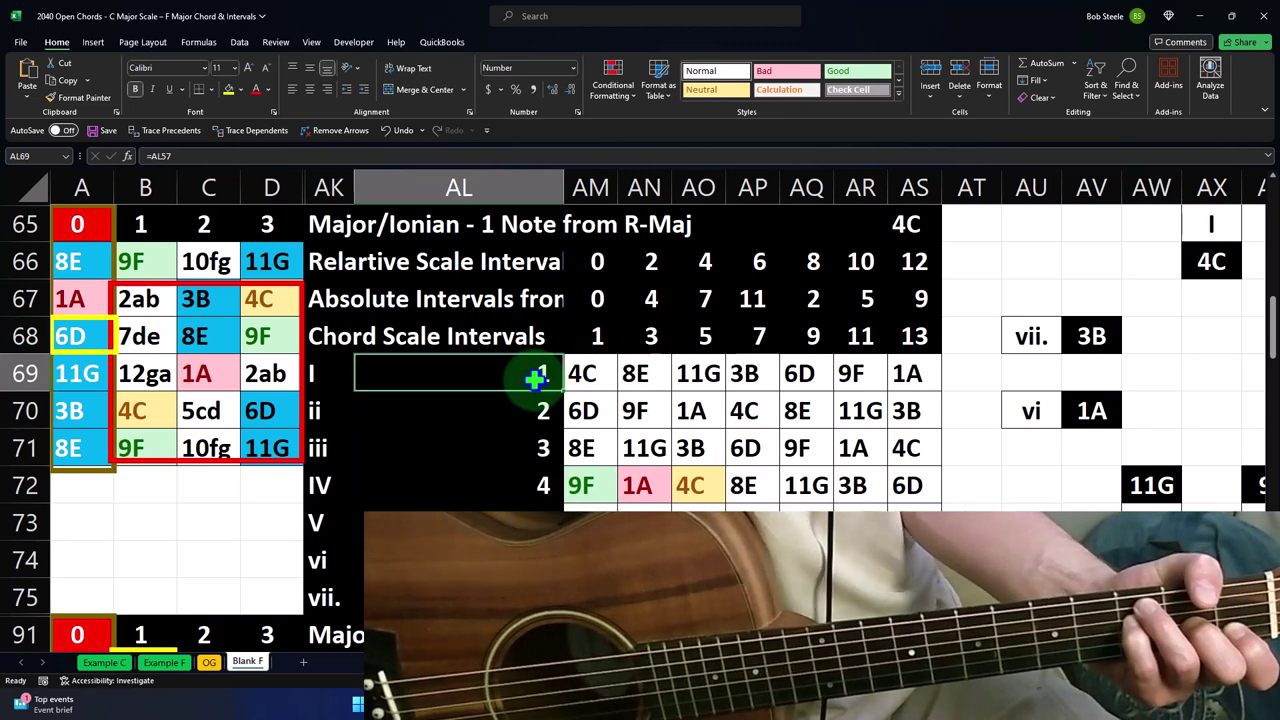
left_click(645, 337)
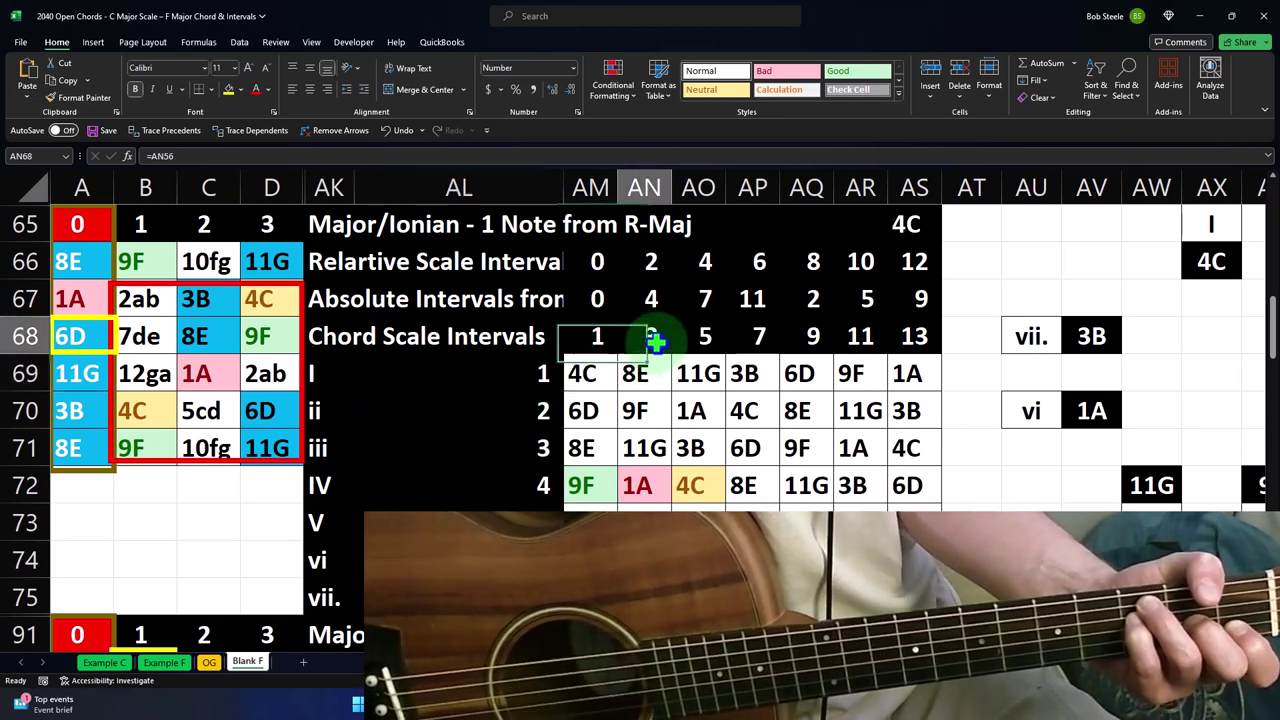
left_click(763, 350)
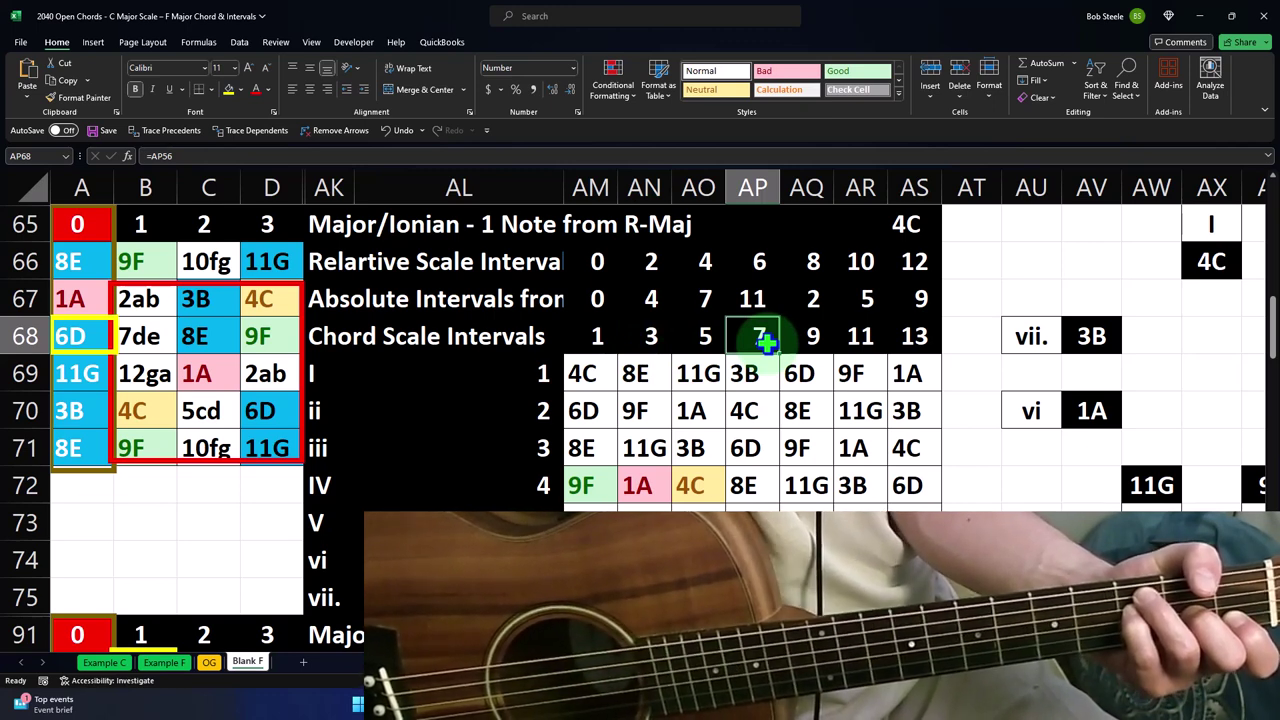
left_click(545, 372)
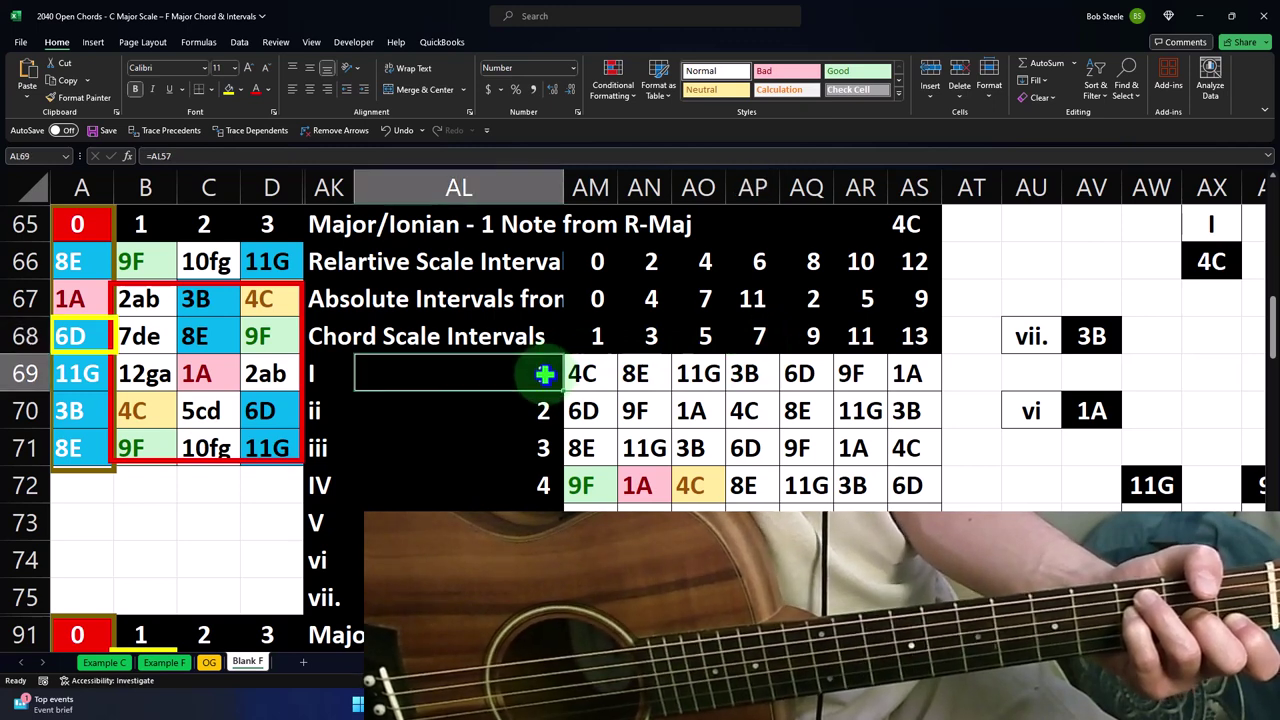
left_click(546, 484)
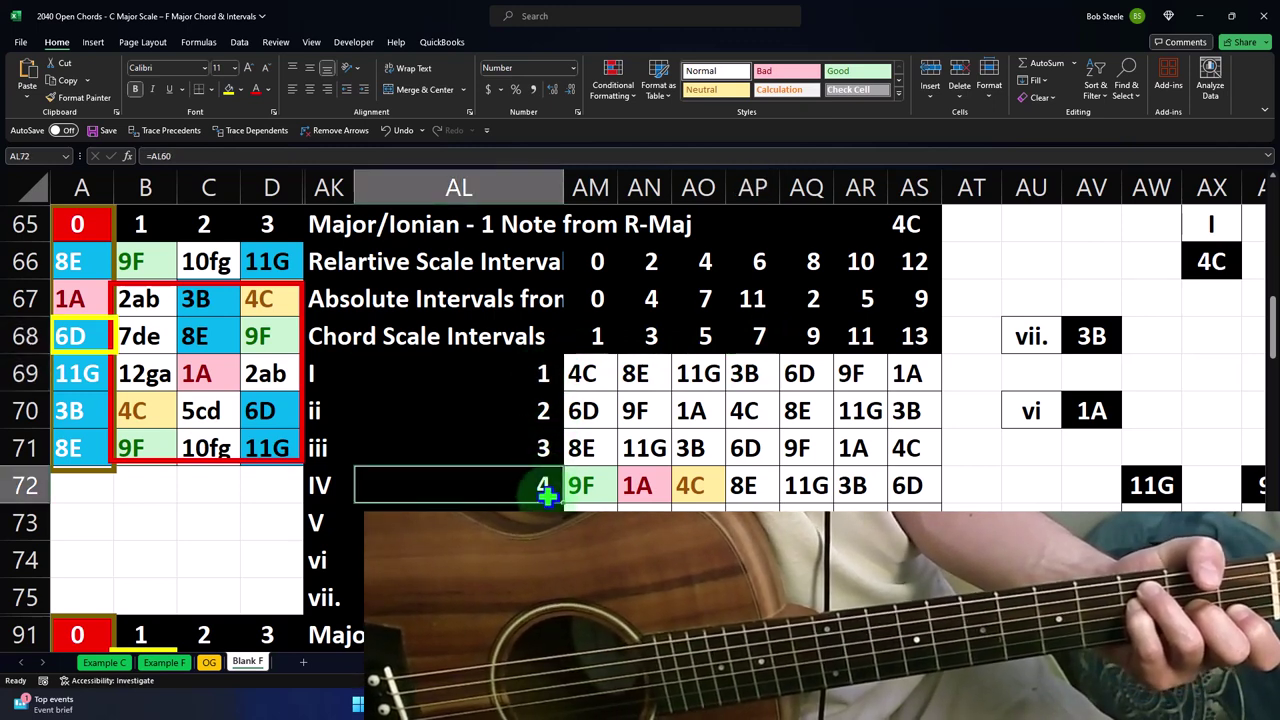
left_click(548, 505)
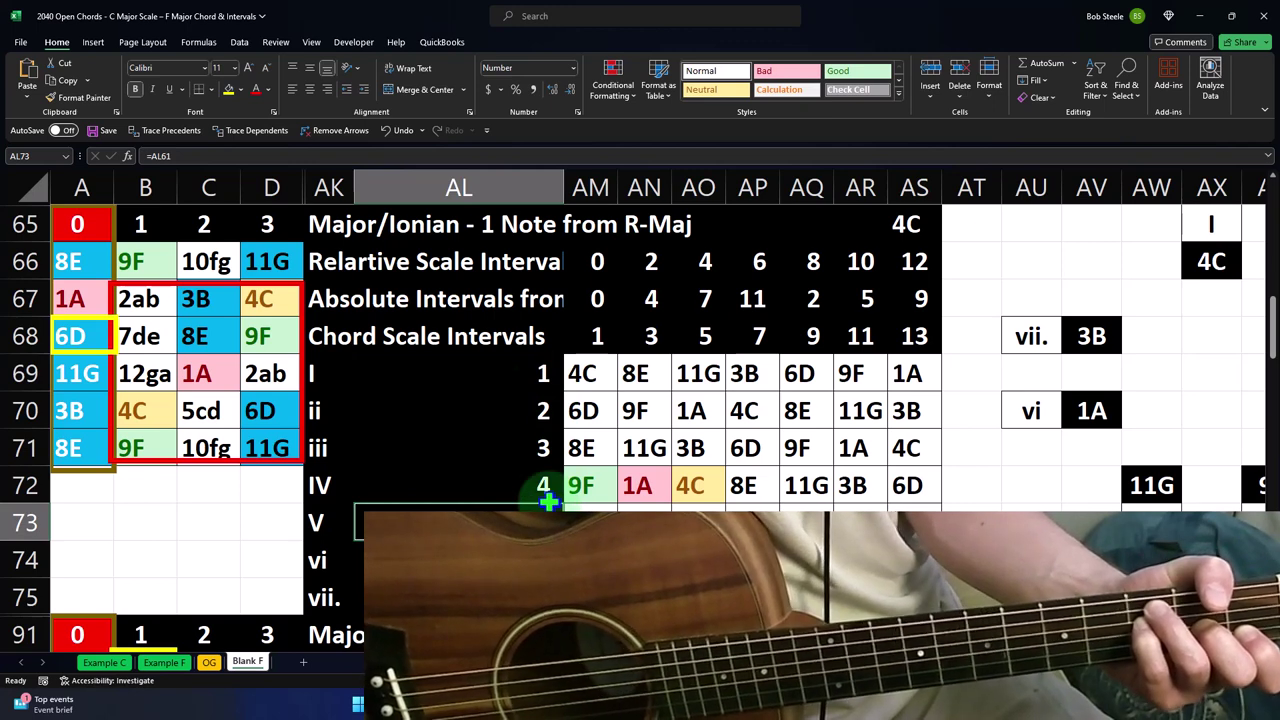